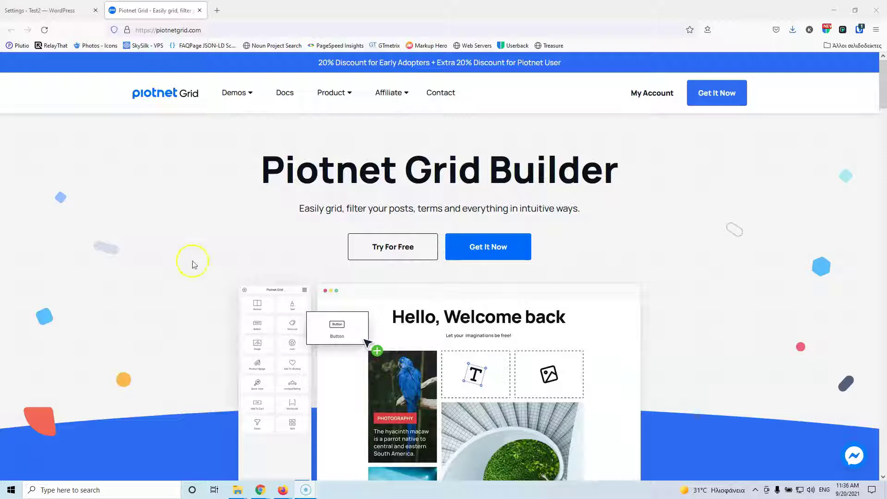
- Look through the introduction and card styles on the Piotnet Grid home page, down to the sample grids
scroll(195, 263, "down", 3)
scroll(195, 262, "down", 4)
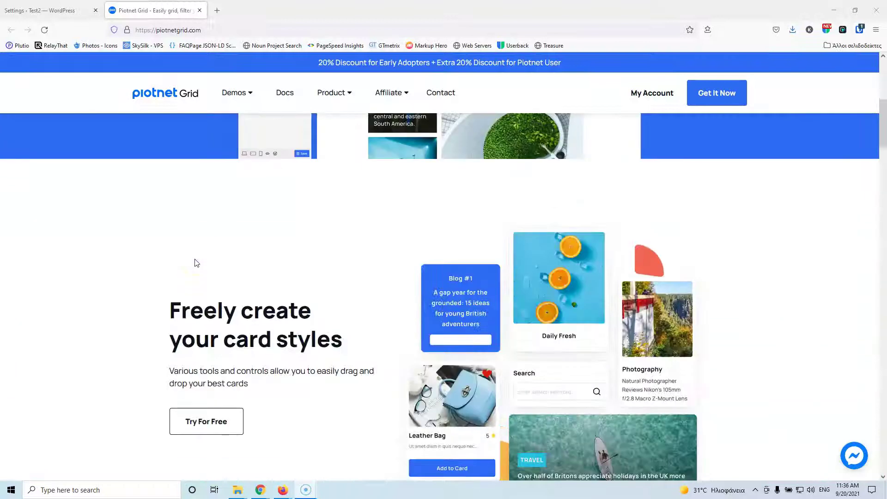
scroll(195, 260, "down", 2)
scroll(195, 259, "down", 1)
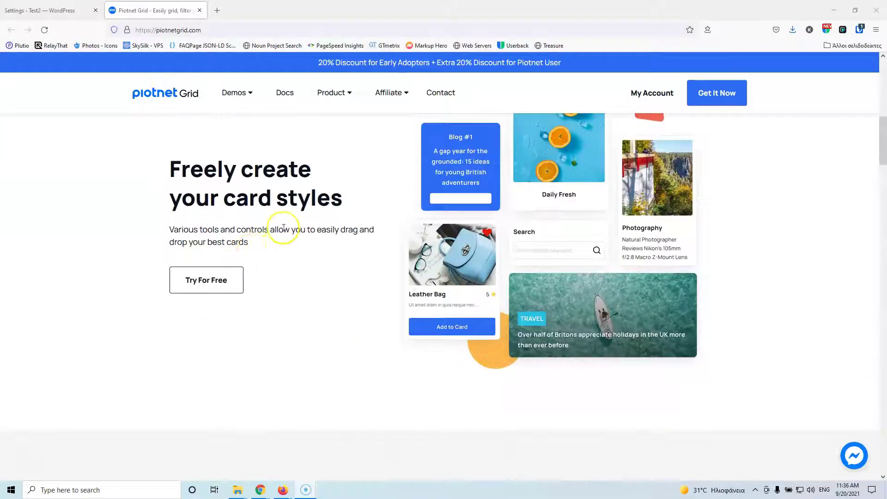
scroll(648, 236, "down", 8)
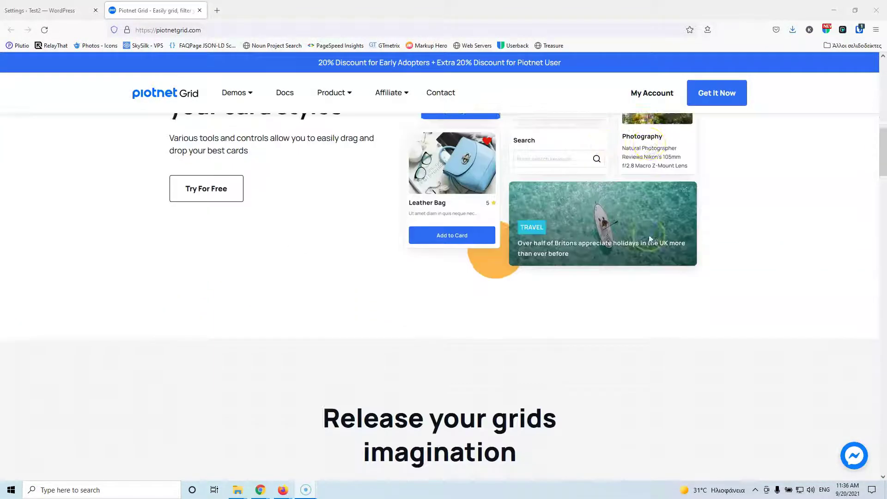
scroll(651, 239, "down", 1)
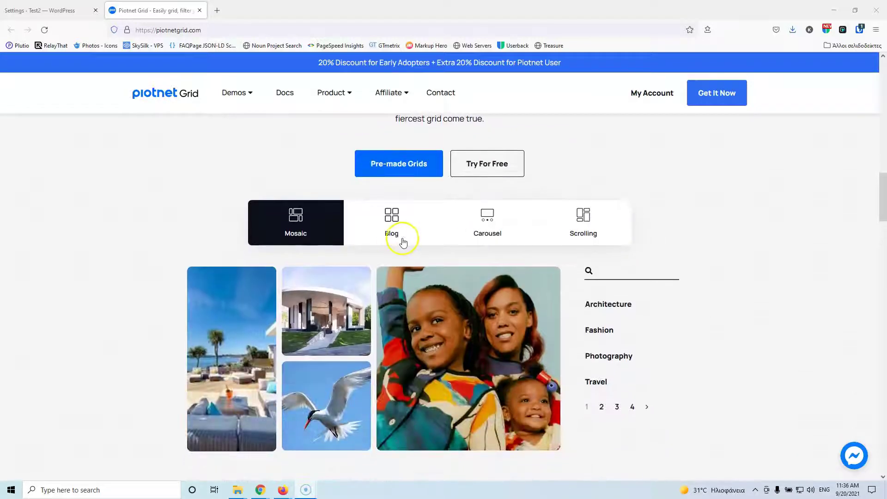
- Try the Architecture filter on the Mosaic sample grid and the Fashion filter on Blog, and view the Carousel and Scrolling samples
left_click(608, 306)
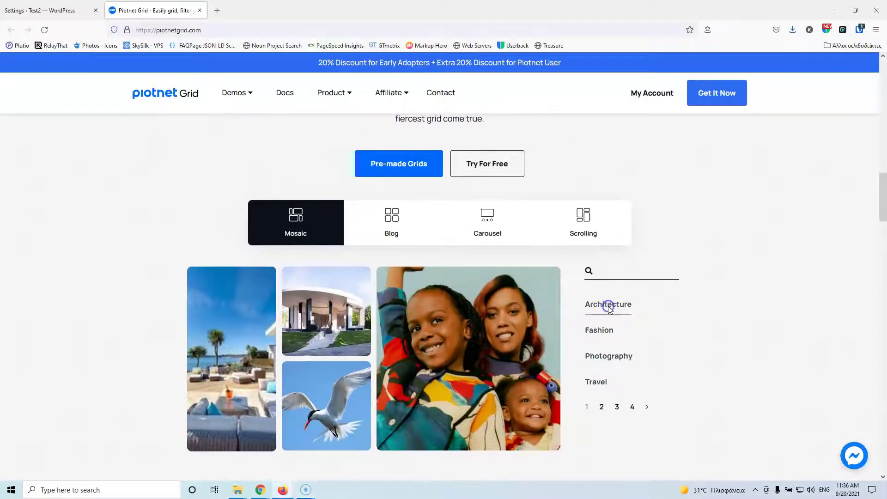
left_click(391, 227)
left_click(571, 274)
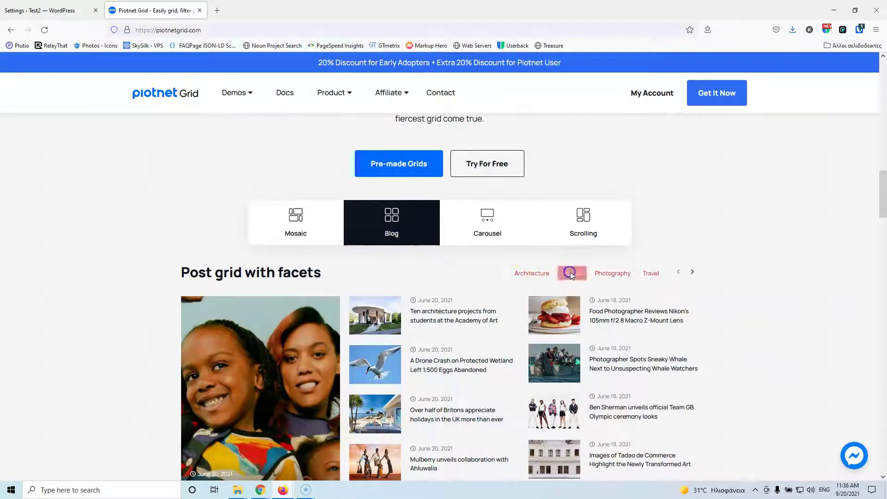
left_click(498, 228)
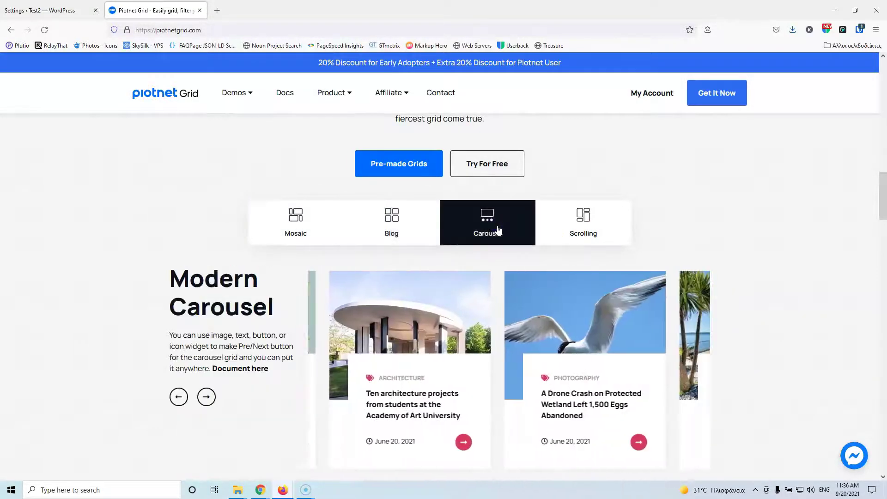
left_click(584, 226)
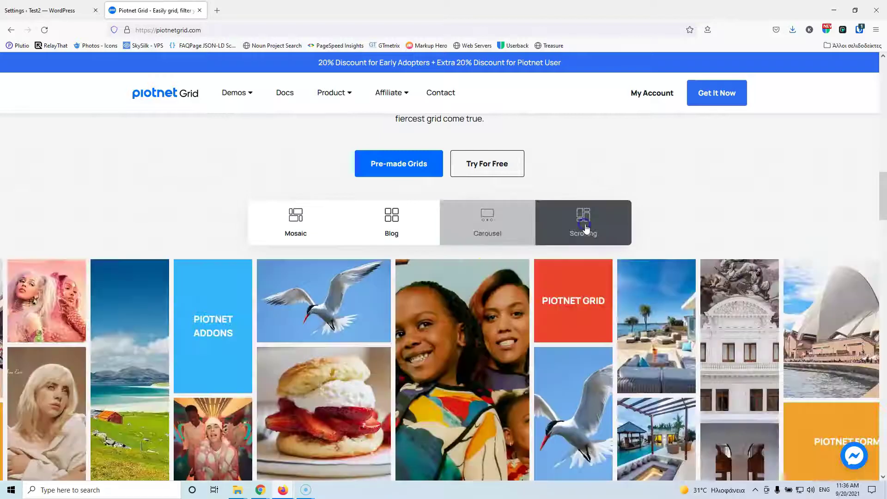
- Examine the filtering, instant search, third-party dynamic content and ecommerce features described on the home page
scroll(570, 306, "down", 2)
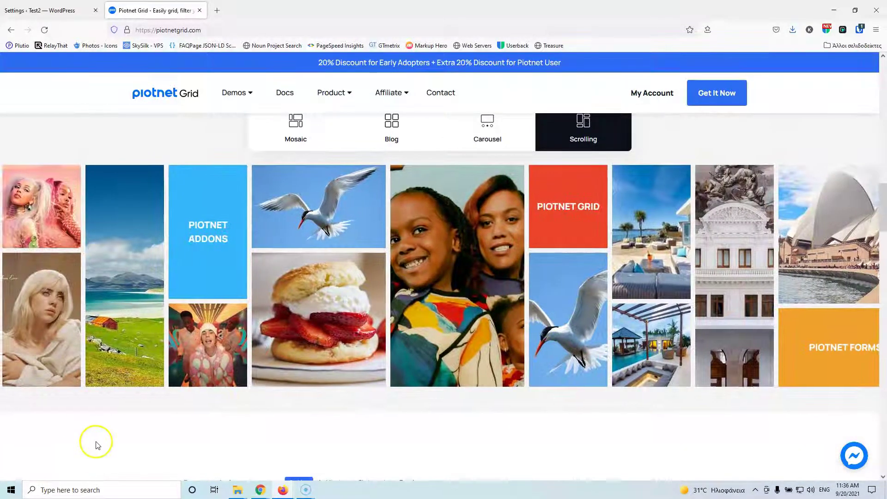
scroll(127, 400, "down", 3)
scroll(130, 401, "down", 3)
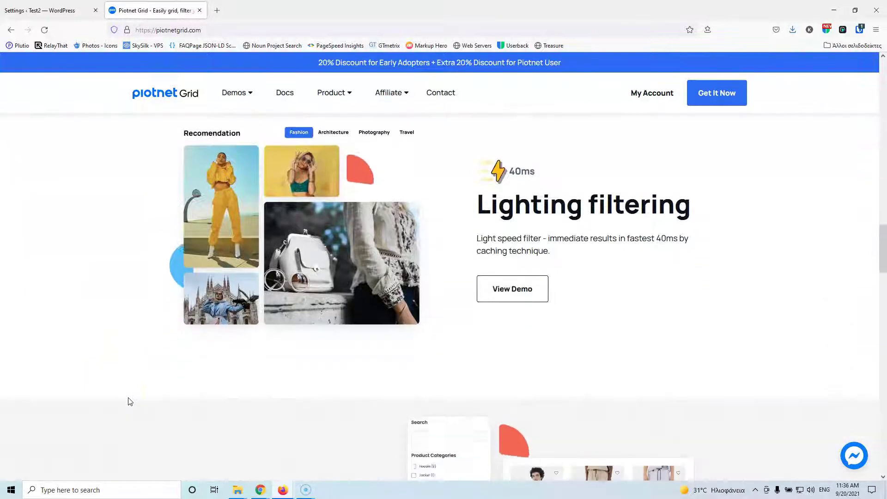
scroll(129, 401, "down", 6)
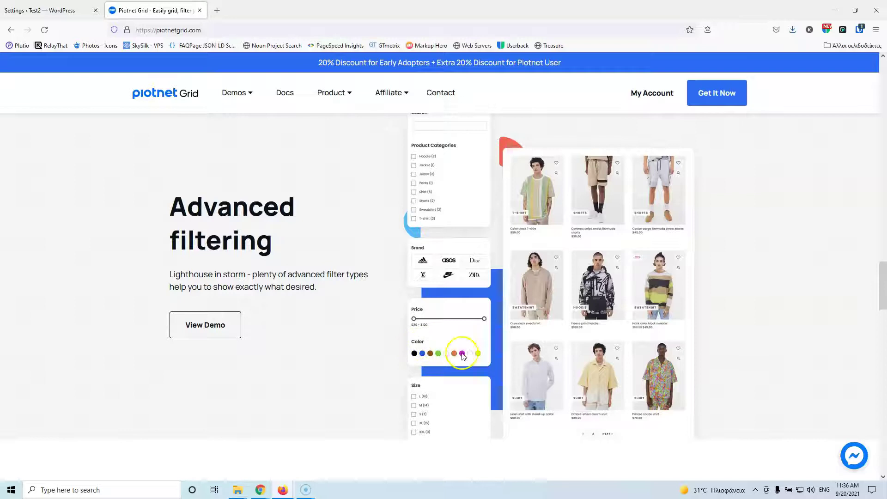
scroll(286, 368, "down", 5)
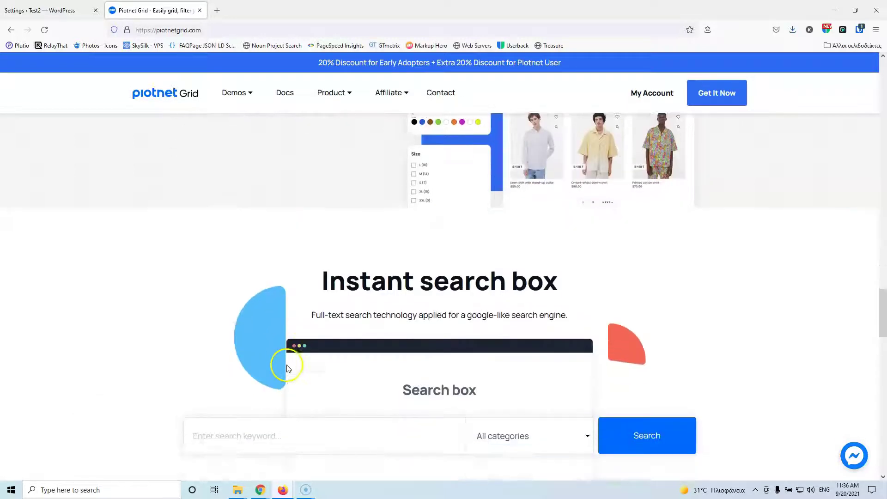
scroll(286, 367, "down", 2)
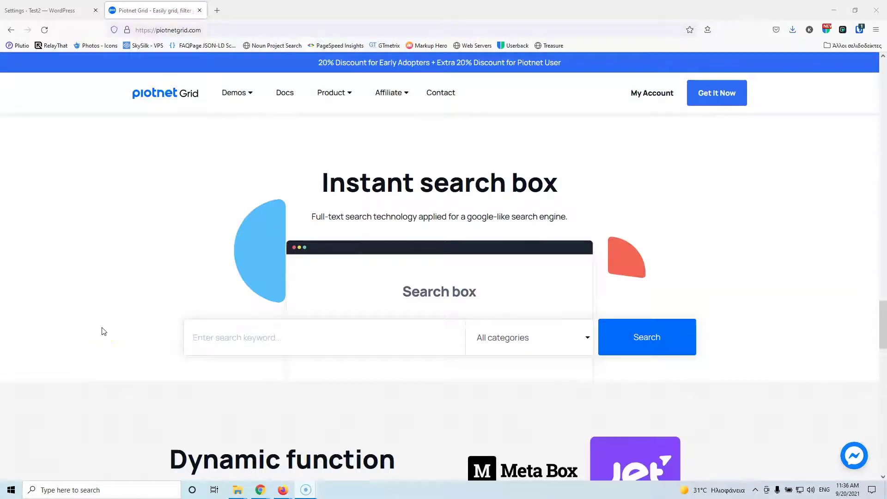
scroll(106, 331, "down", 5)
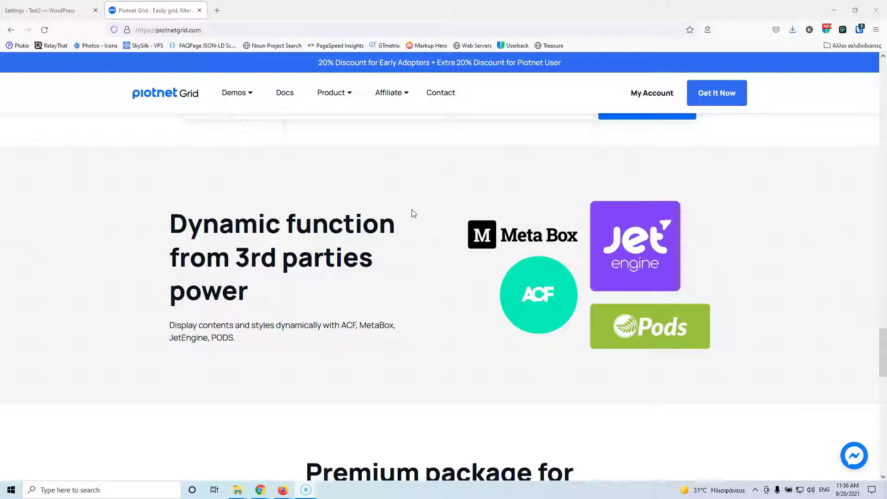
scroll(398, 220, "down", 8)
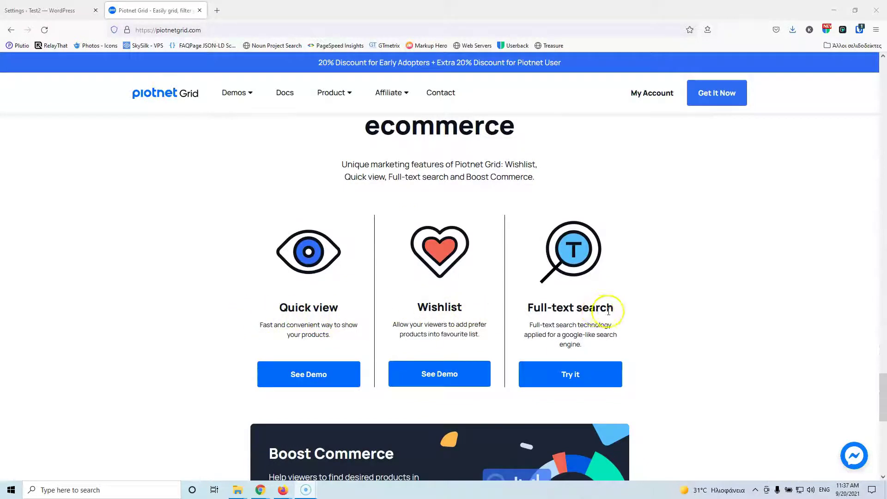
scroll(726, 298, "down", 3)
scroll(725, 297, "down", 4)
- View the Piotnet Grid pricing plans and the Install & Activate License documentation
scroll(727, 299, "up", 9)
left_click(712, 98)
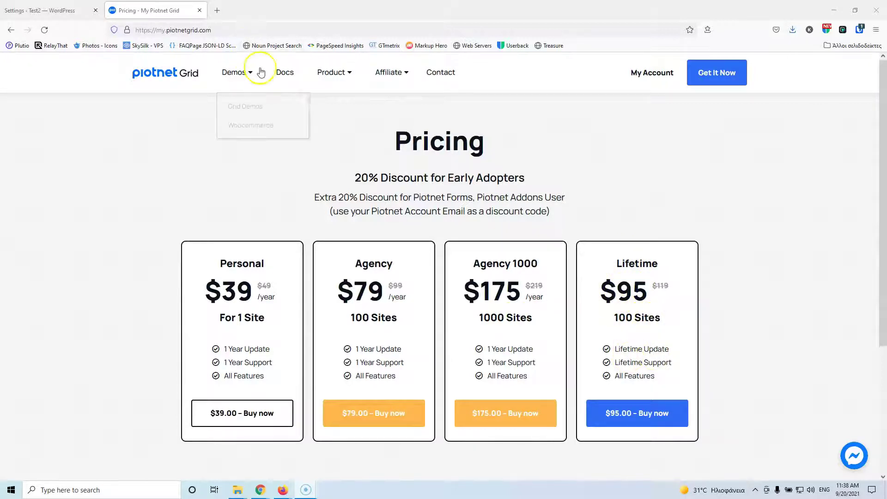
left_click(296, 77)
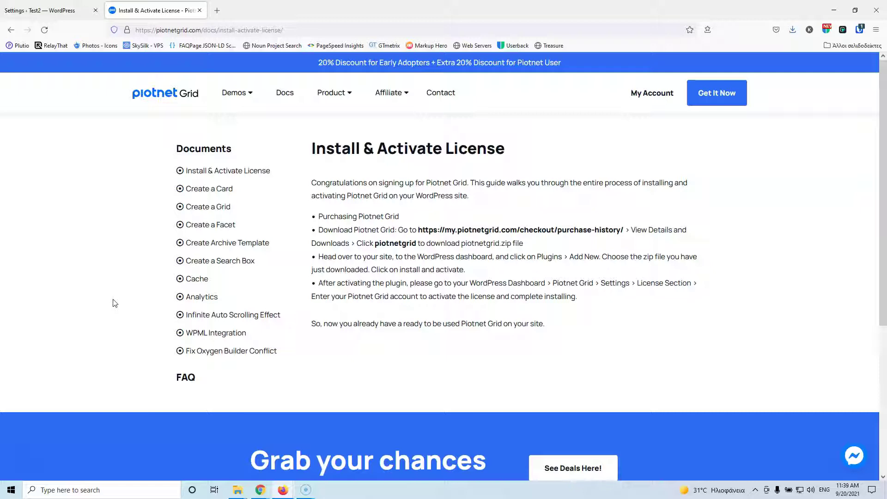
- Switch to the Test2 WordPress dashboard and review the Piotnet Grid settings page and the plugin's available sections
left_click(42, 10)
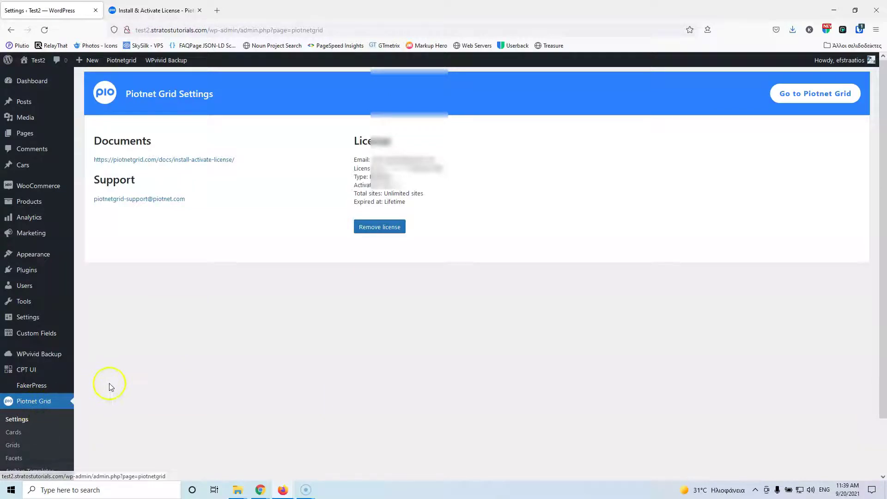
scroll(111, 387, "down", 2)
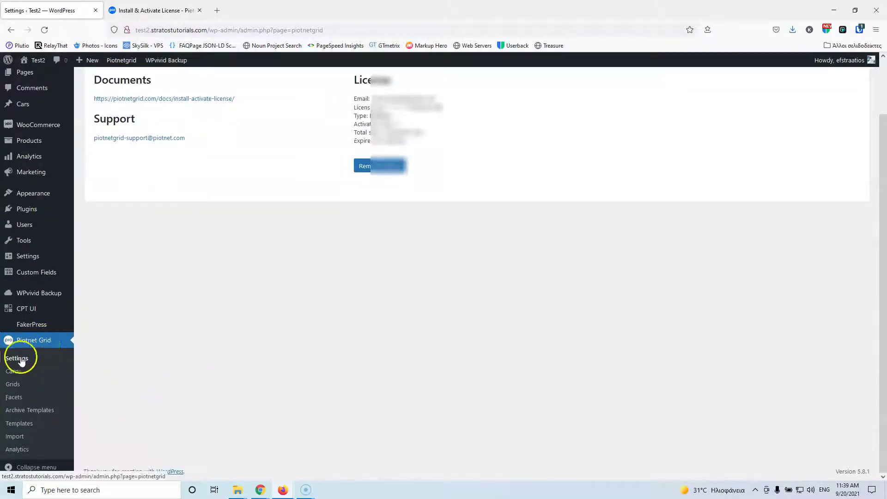
left_click(40, 411)
left_click(19, 421)
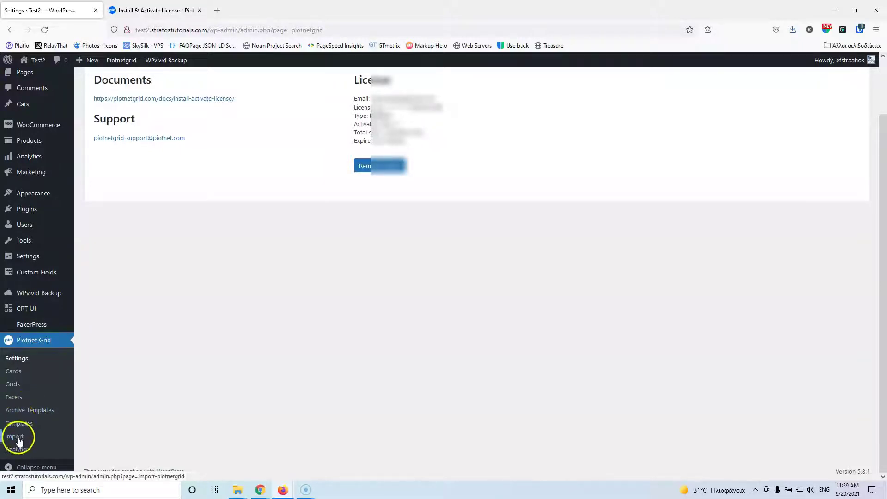
scroll(236, 308, "up", 1)
scroll(235, 306, "up", 1)
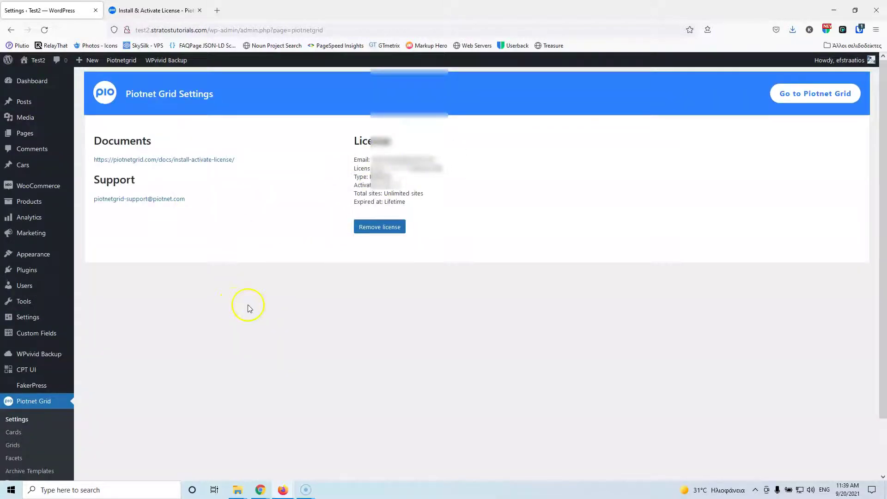
scroll(245, 309, "down", 1)
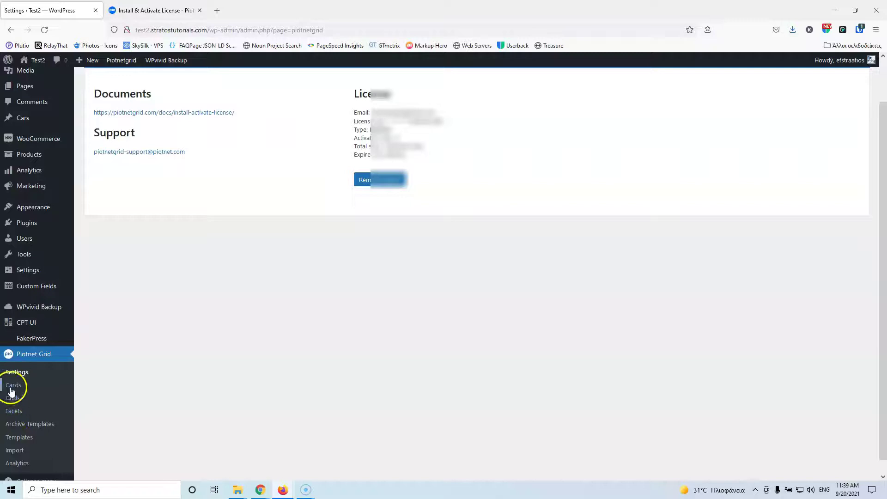
scroll(104, 319, "up", 1)
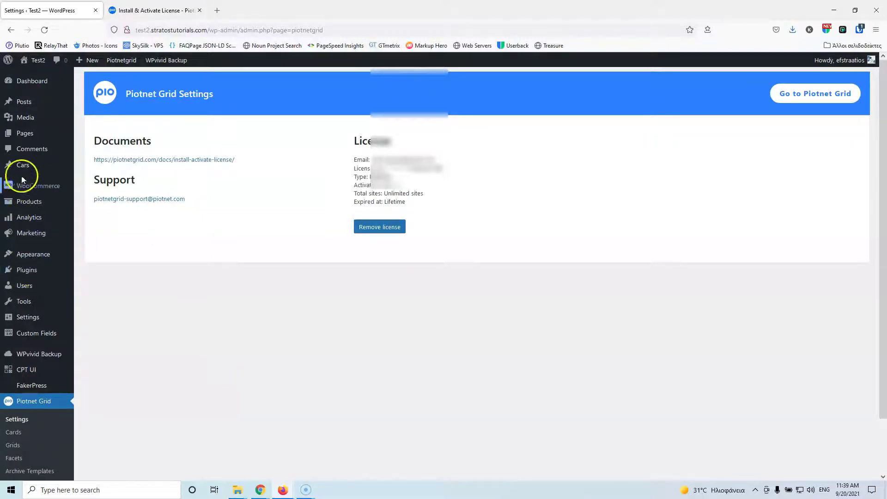
- Open the custom field groups in a new tab and review the fields and location rule of the Car Details group
mouse_move(24, 176)
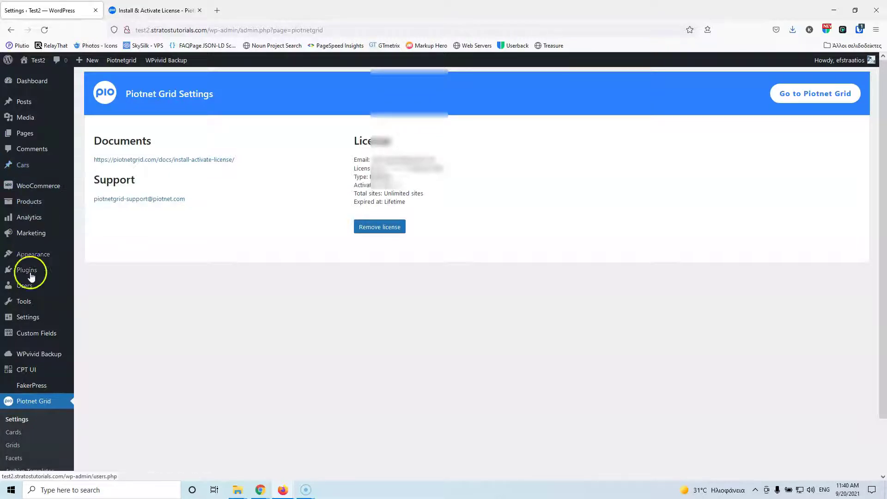
mouse_move(28, 333)
middle_click(100, 340)
left_click(154, 6)
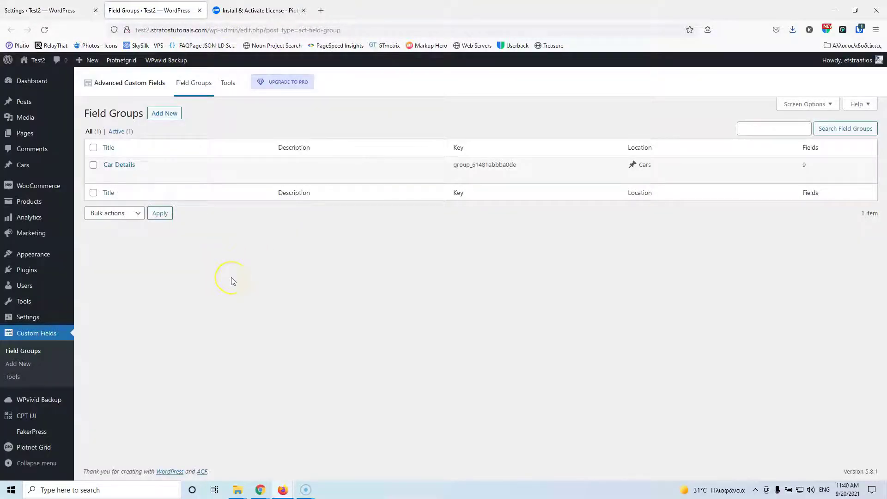
left_click(127, 166)
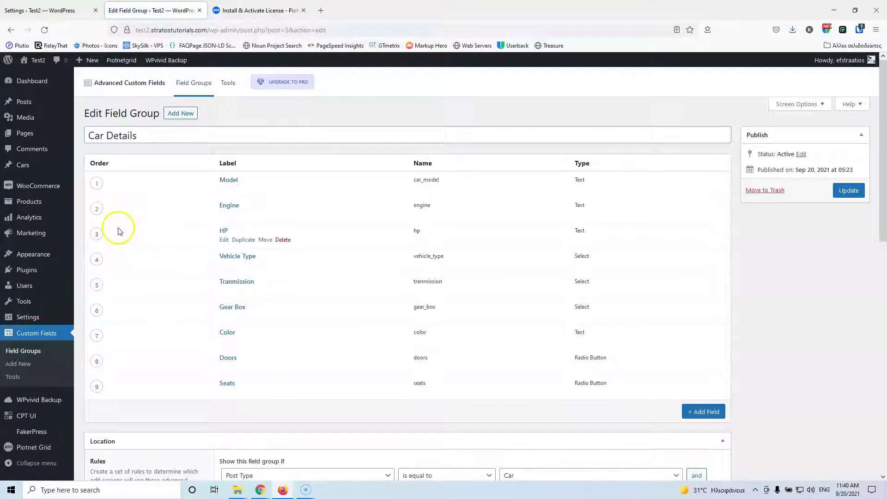
scroll(66, 415, "down", 3)
- Open the Piotnet Grid cards list in a new browser tab and switch to it
mouse_move(49, 448)
middle_click(92, 375)
key("ctrl+Tab")
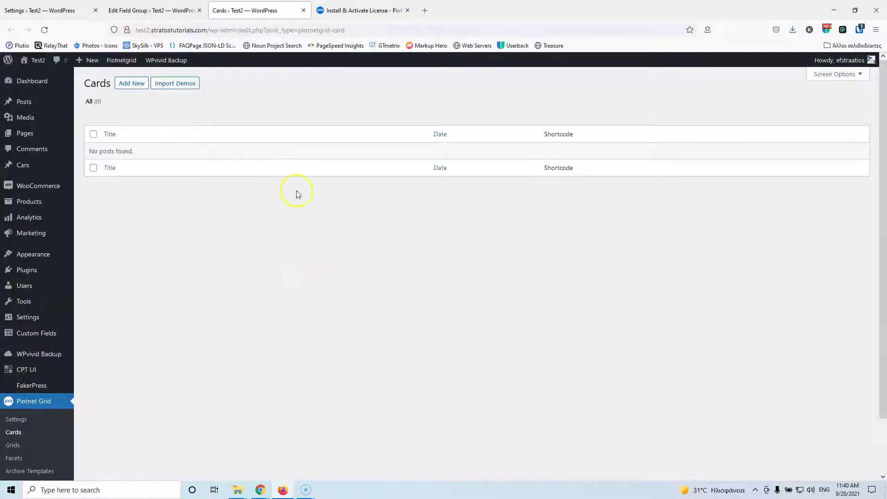
- Return to the Piotnet Grid home page and examine the card layouts in the Blog and Carousel sample grids
left_click(343, 11)
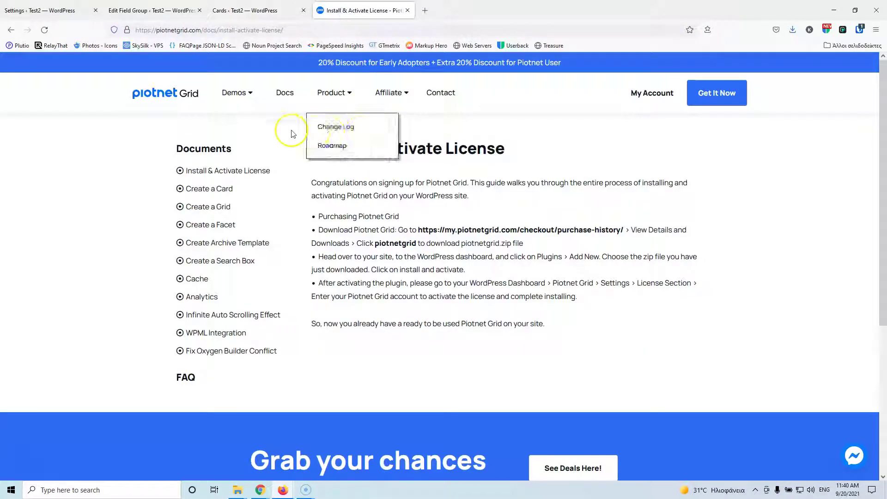
left_click(187, 98)
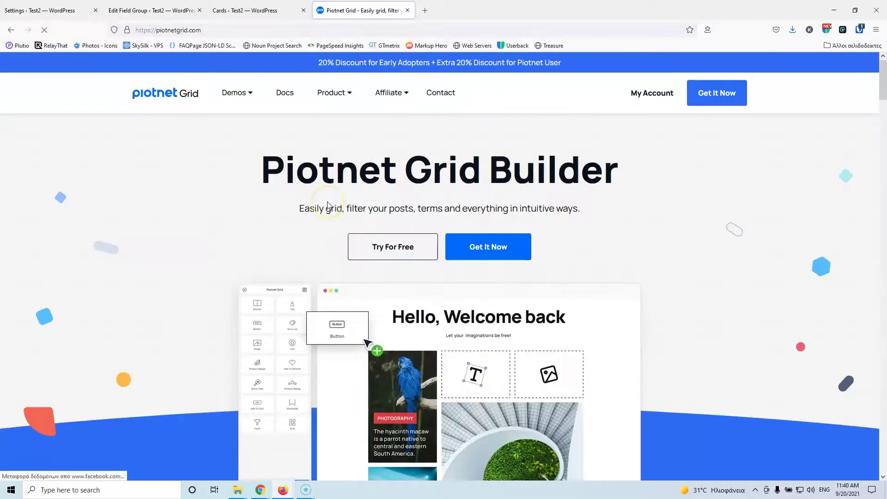
scroll(327, 205, "down", 12)
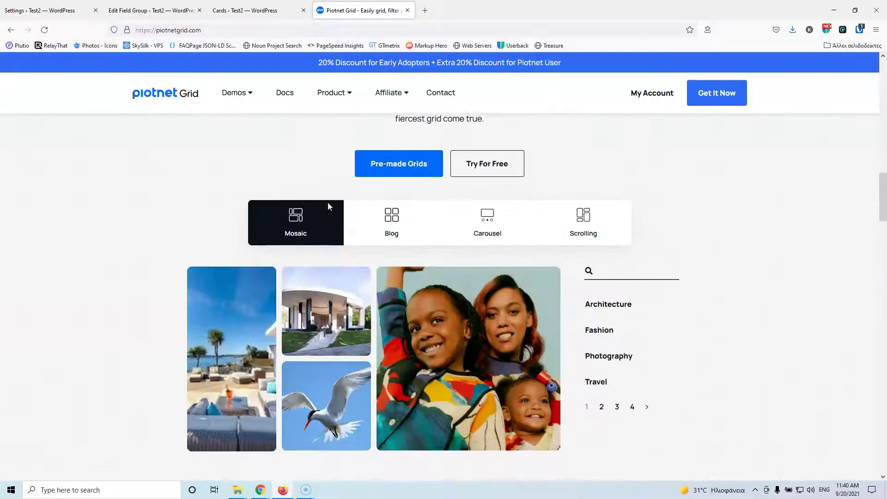
left_click(391, 222)
scroll(370, 248, "down", 3)
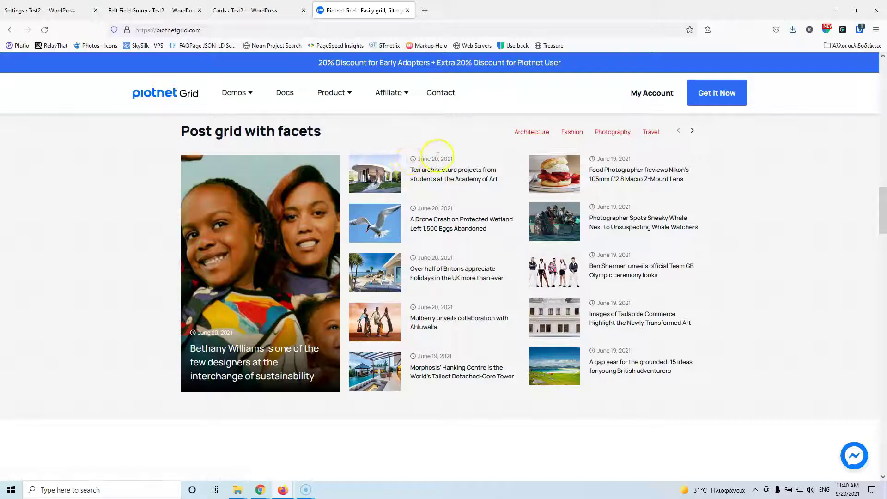
scroll(536, 194, "up", 5)
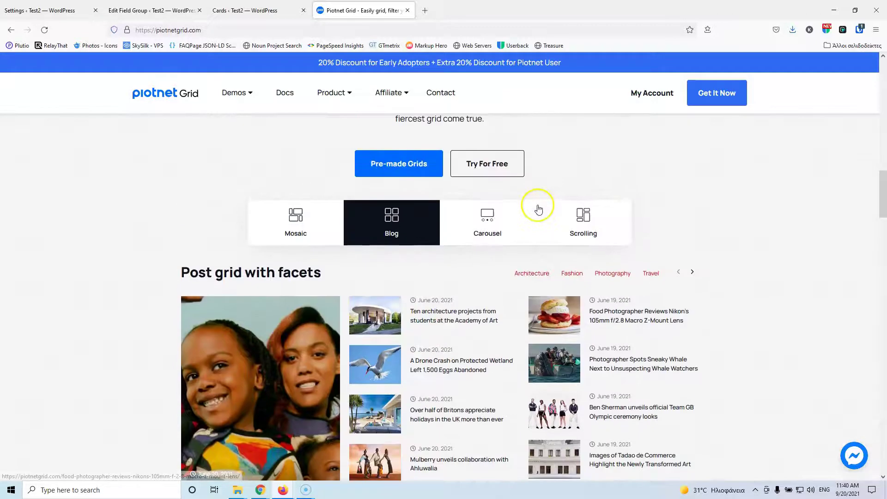
left_click(471, 242)
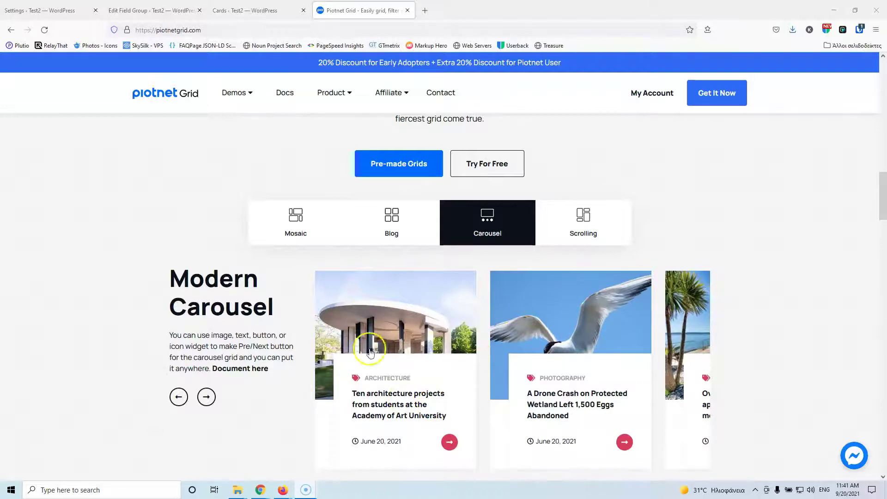
- Go back to the Piotnet Grid cards list in WordPress and start a new card
left_click(244, 8)
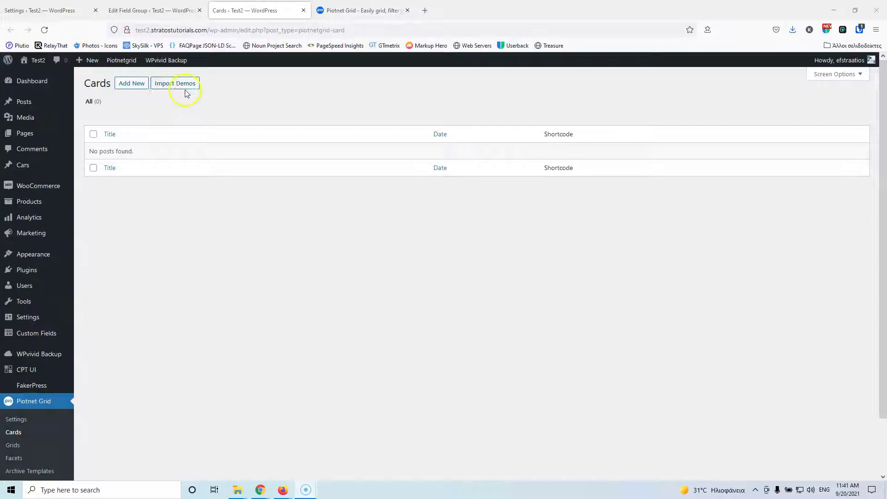
left_click(128, 86)
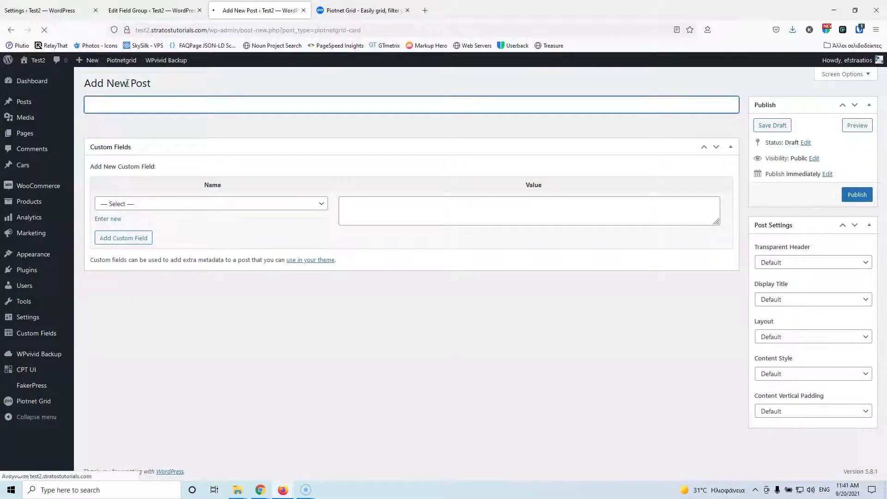
- Title the new card "Cars", publish it, and open it in the Piotnet Grid editor
left_click(165, 109)
type("Cars")
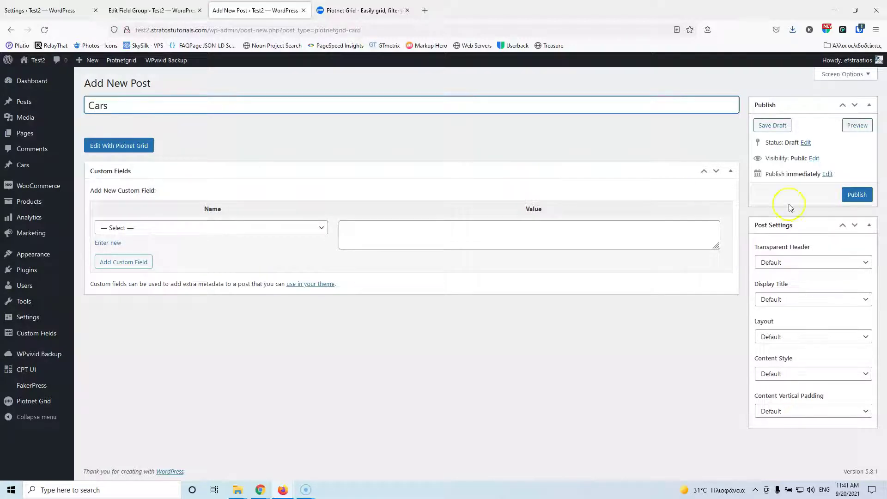
left_click(857, 195)
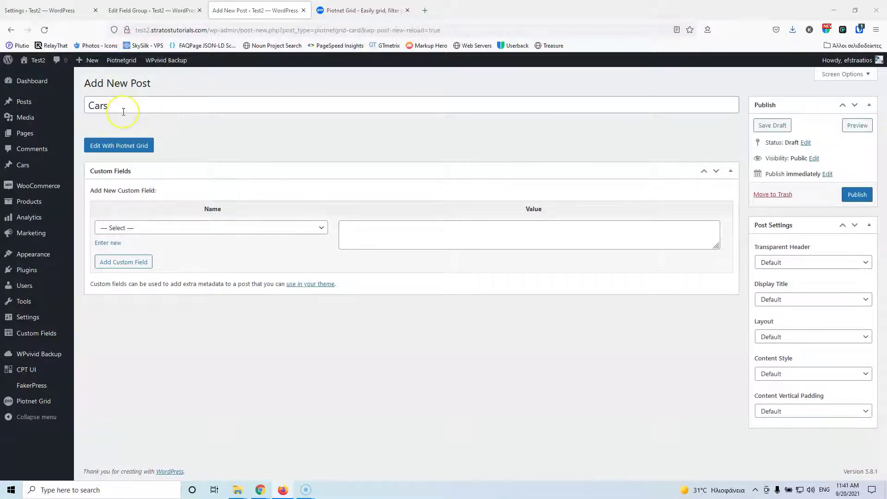
left_click(849, 195)
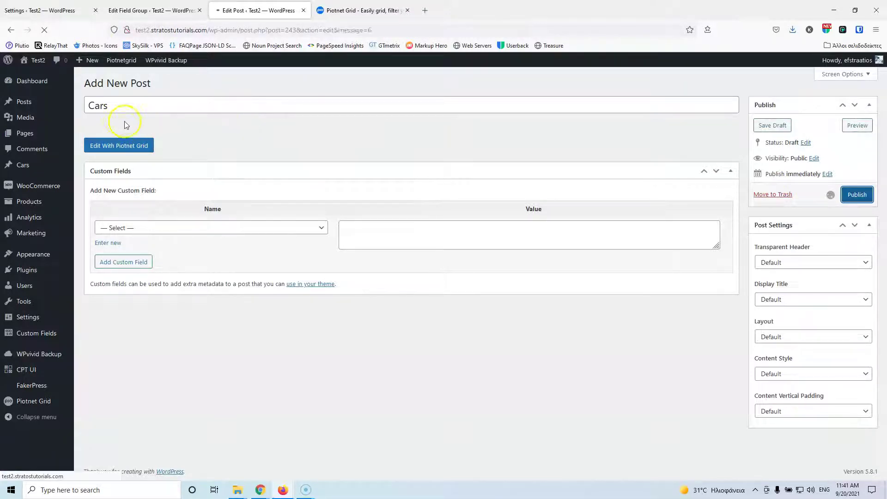
left_click(123, 178)
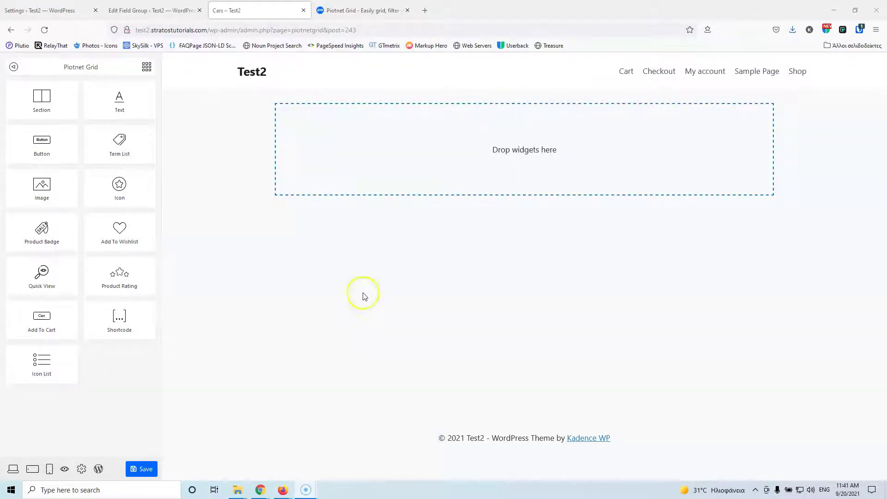
- Add a two-column section to the card, with the first column 40% wide and the second 60% wide
left_click_drag(39, 102, 449, 153)
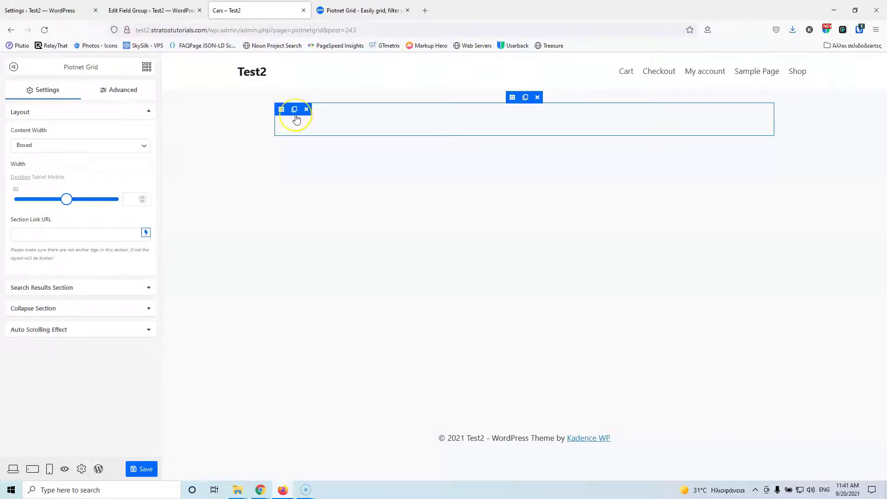
left_click(293, 111)
left_click(281, 113)
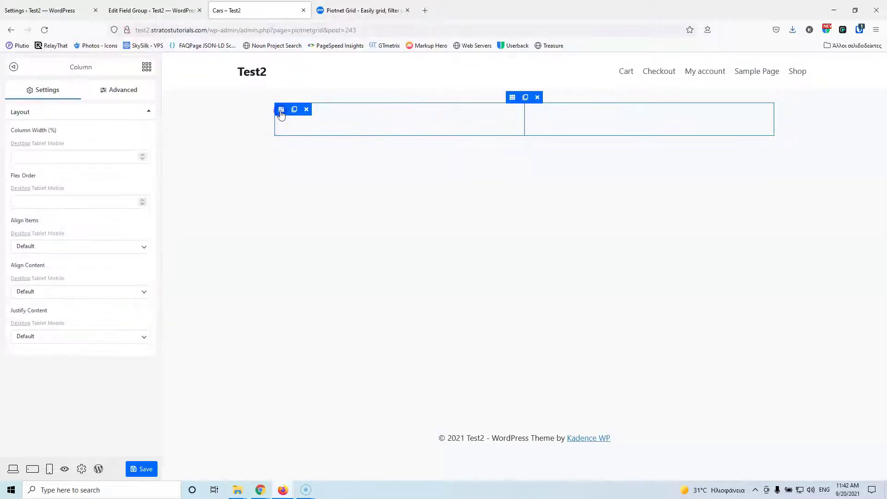
left_click(19, 158)
type("40")
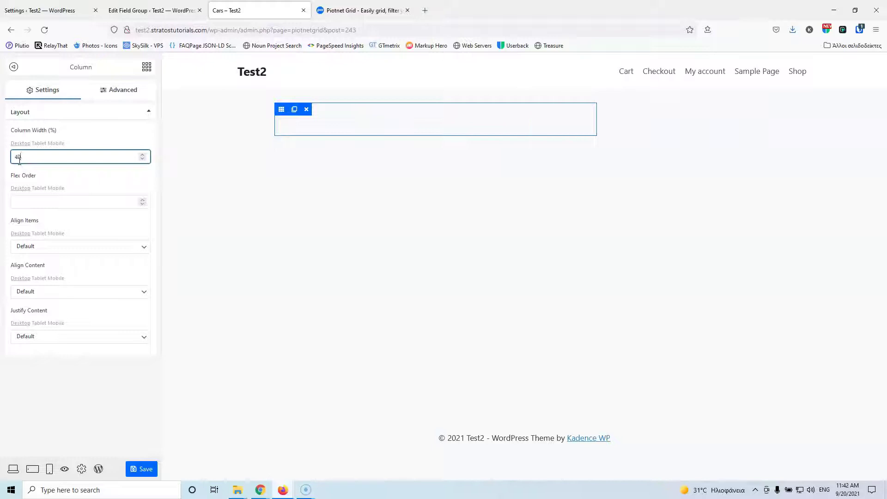
left_click(569, 130)
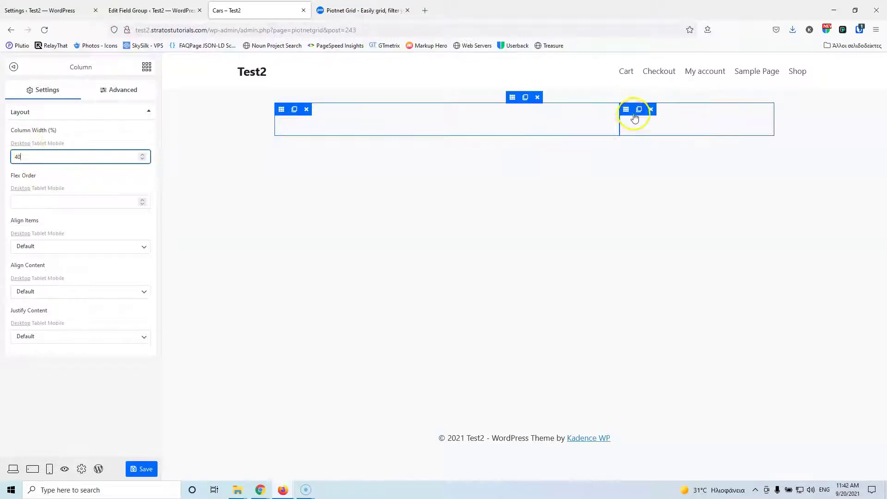
left_click(625, 110)
left_click(31, 158)
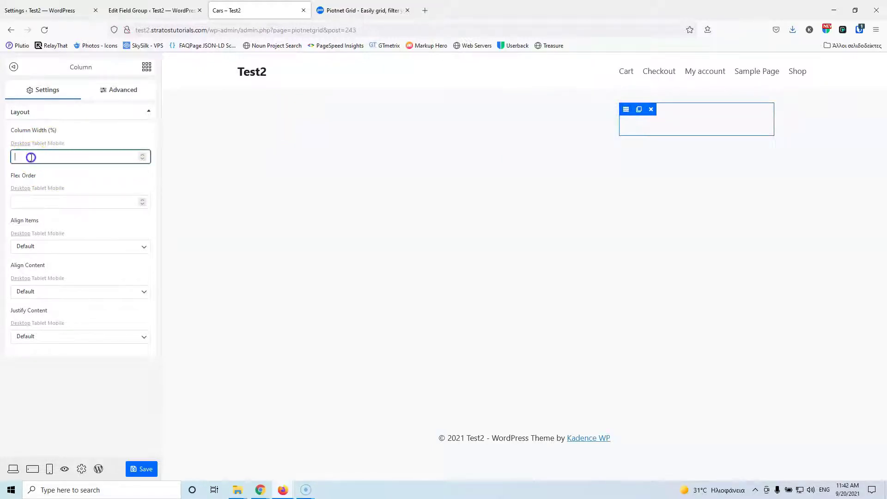
type("60")
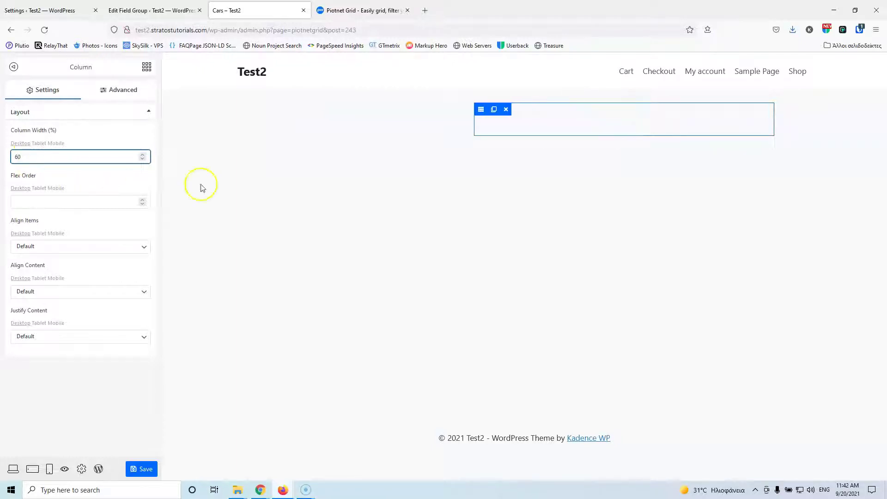
left_click(371, 123)
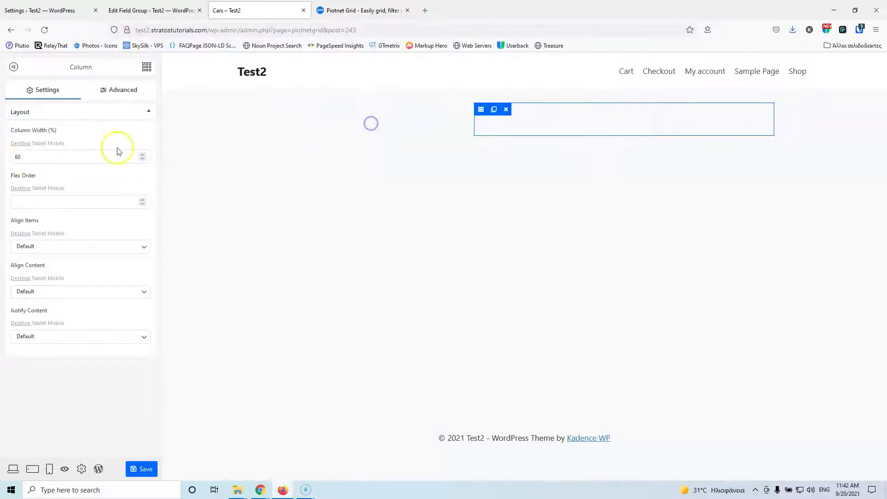
- Add an Image widget to the 40% column, set its dynamic data to Featured Image, and save the card
left_click(146, 66)
left_click_drag(67, 193, 351, 131)
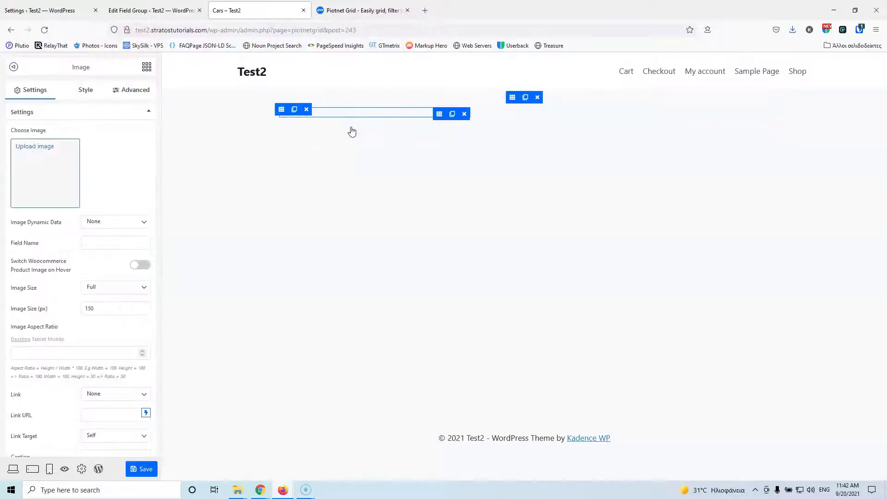
left_click(352, 122)
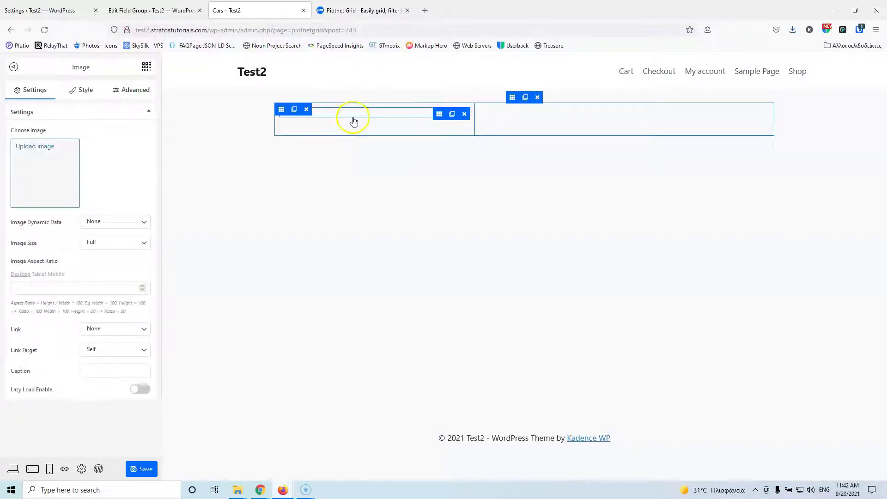
left_click(110, 222)
left_click(120, 250)
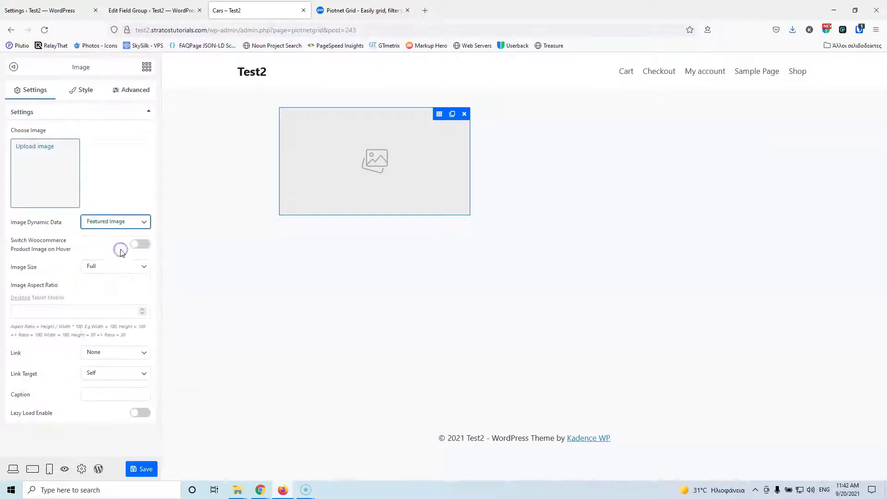
left_click(144, 469)
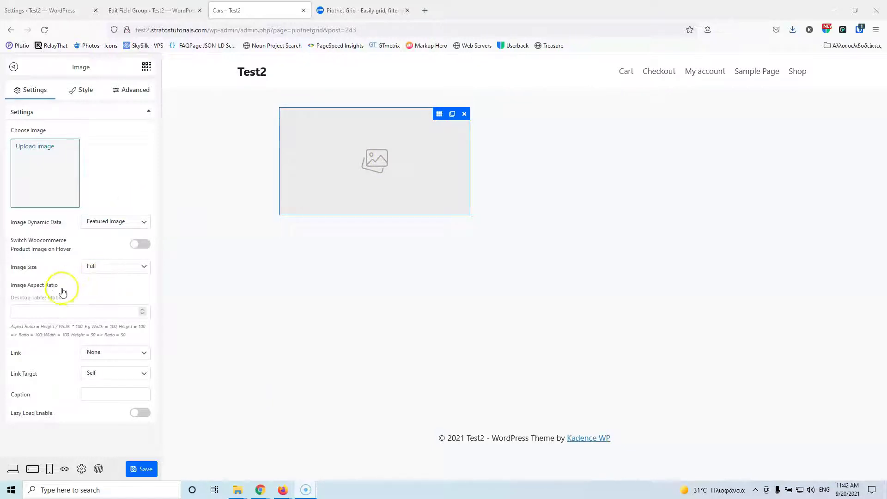
- Link the image to a custom URL using the dynamic Post URL, and save the card
left_click(112, 358)
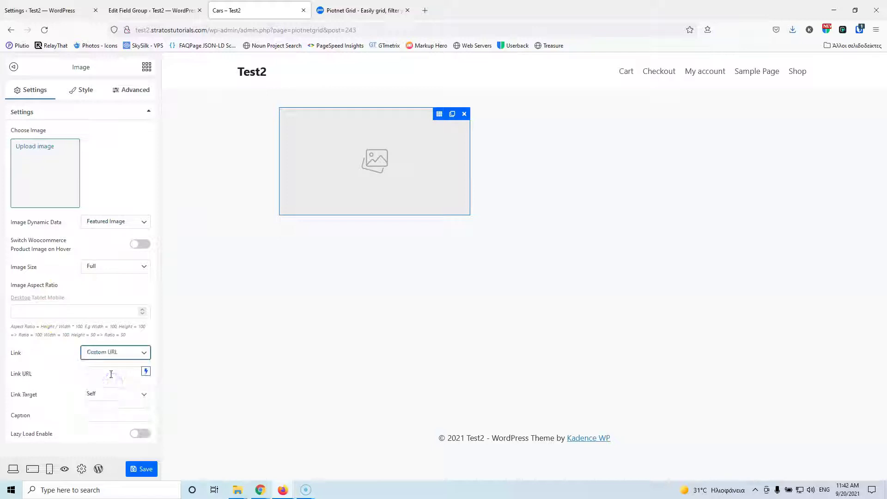
left_click(145, 371)
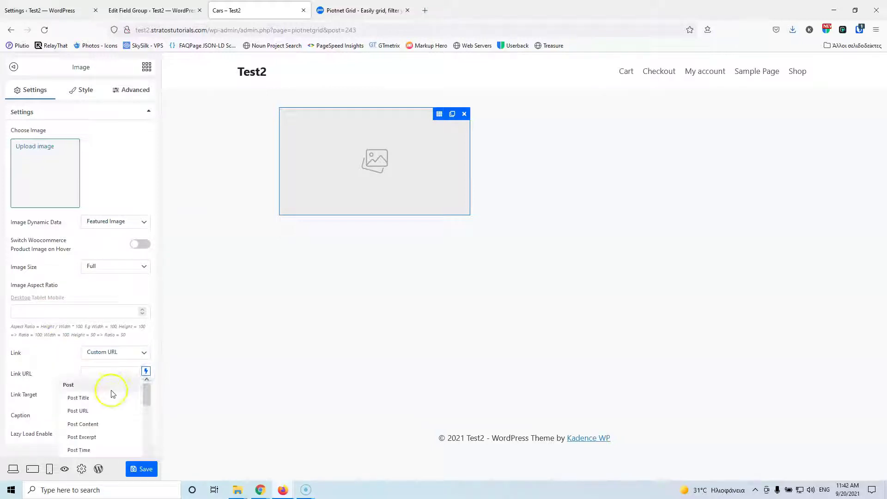
left_click(101, 411)
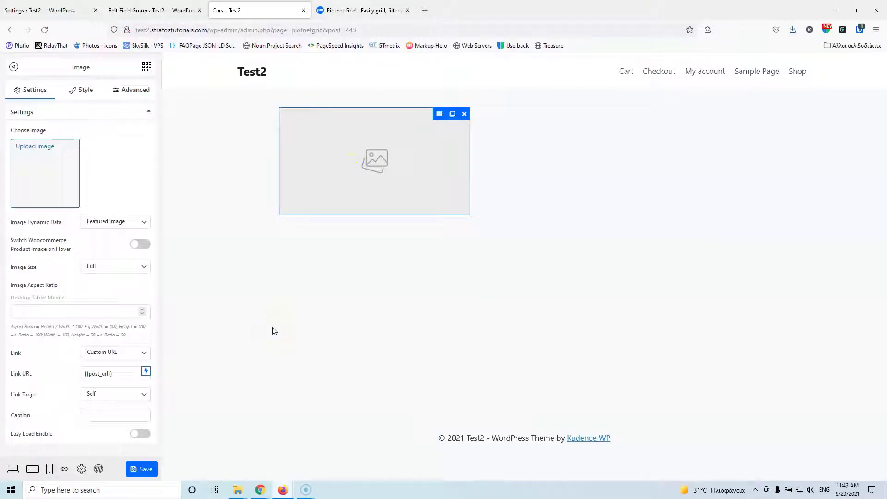
left_click(144, 471)
- Review the Image widget's style and advanced options, including Conditional Visibility, and save the card
scroll(81, 417, "down", 1)
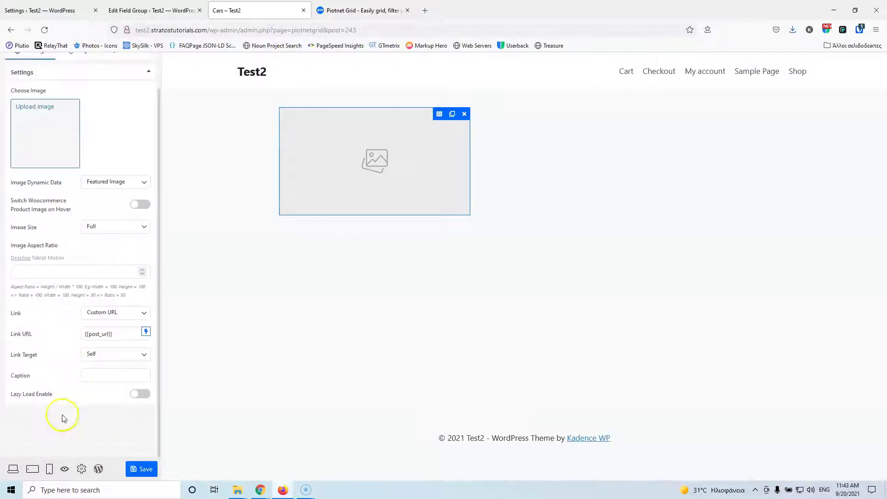
scroll(137, 407, "up", 1)
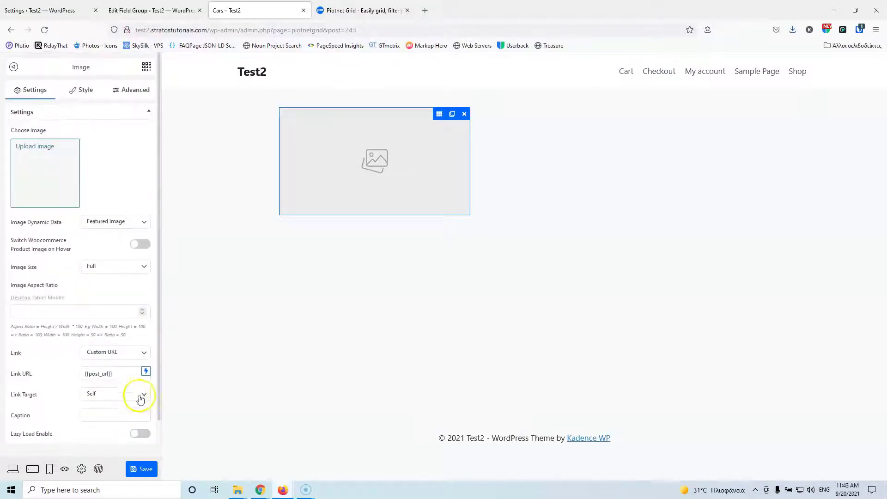
left_click(85, 95)
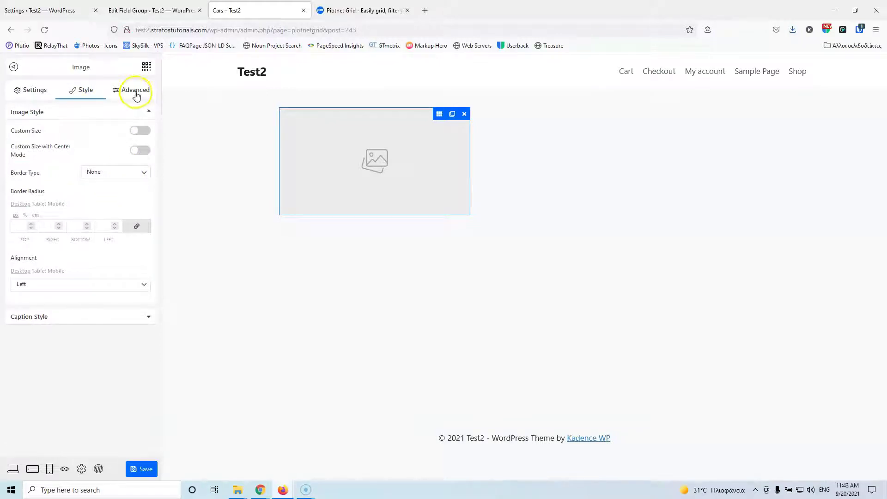
left_click(137, 94)
left_click(88, 122)
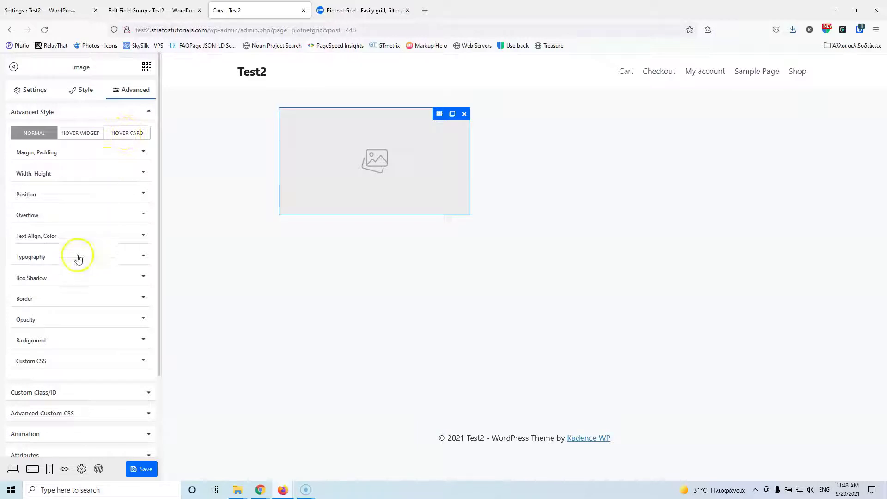
scroll(86, 222, "down", 1)
scroll(79, 283, "up", 1)
scroll(85, 276, "down", 2)
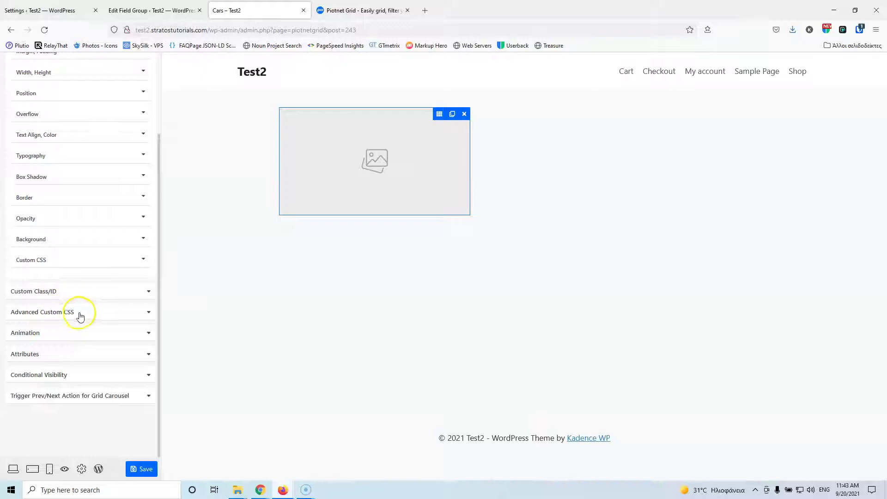
left_click(79, 354)
left_click(70, 261)
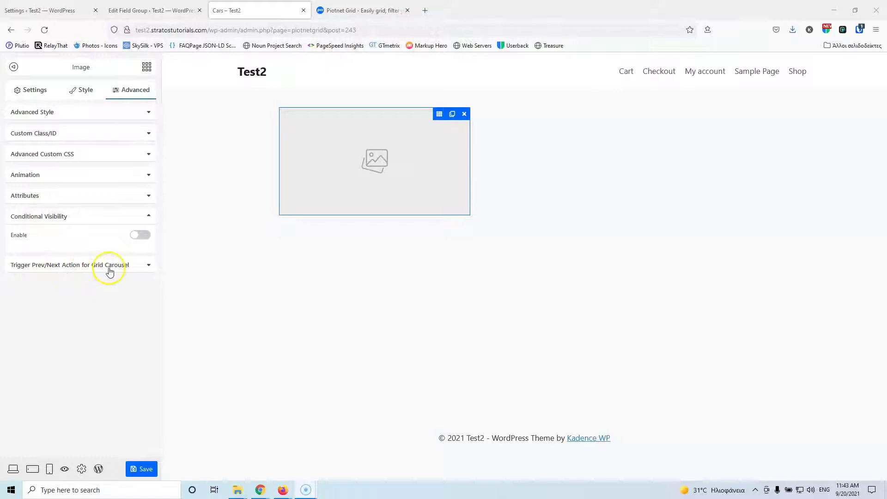
left_click(141, 469)
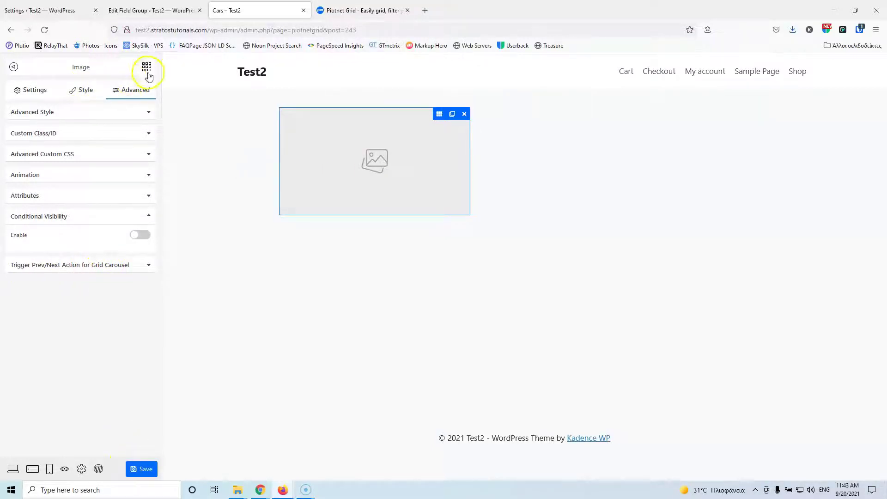
- Add a Text widget to the 60% column with the dynamic Post Title as H4, and save the card
left_click(146, 67)
left_click_drag(120, 105, 521, 143)
left_click_drag(139, 98, 536, 153)
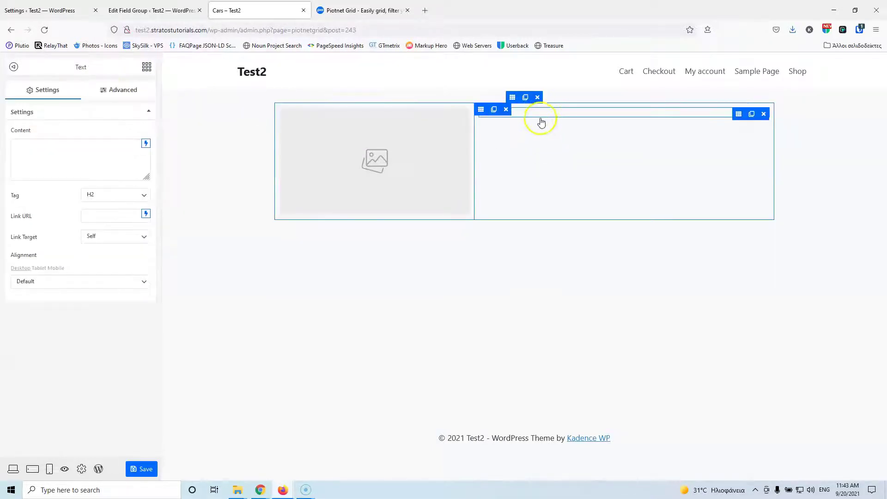
left_click(147, 145)
left_click(88, 171)
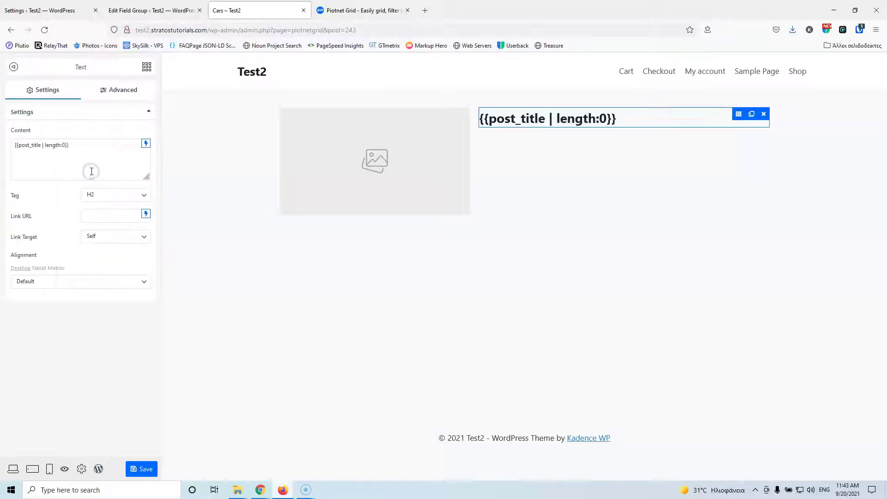
left_click(101, 197)
left_click(98, 241)
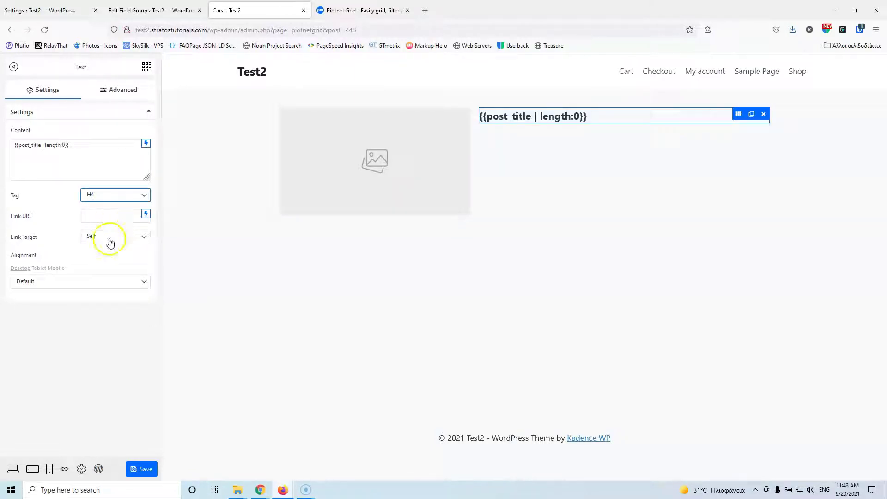
left_click(136, 469)
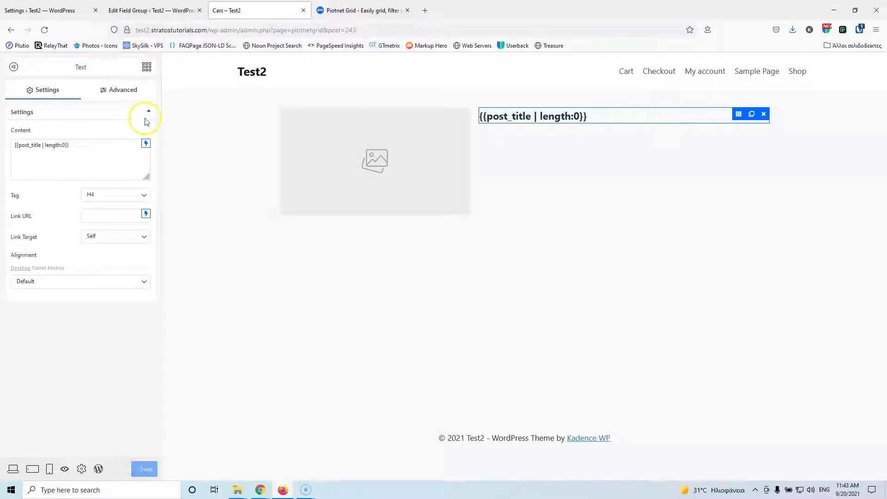
- Add a second Text widget below the title, with the tag p and the dynamic ACF Field as content
left_click(147, 69)
left_click_drag(122, 96, 520, 135)
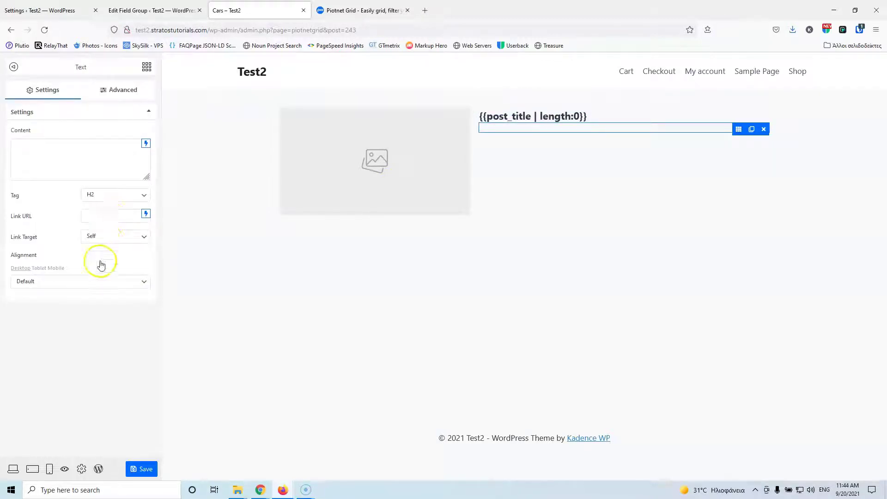
left_click(112, 196)
left_click(100, 299)
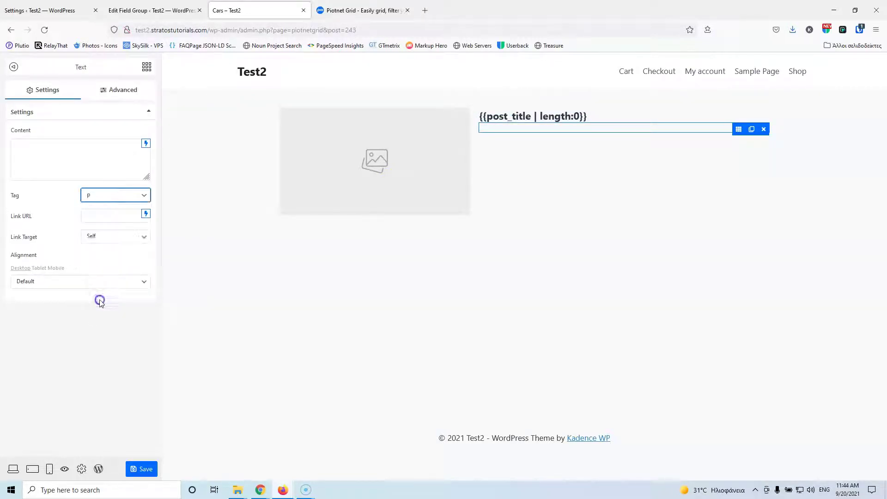
left_click(146, 145)
scroll(128, 183, "down", 3)
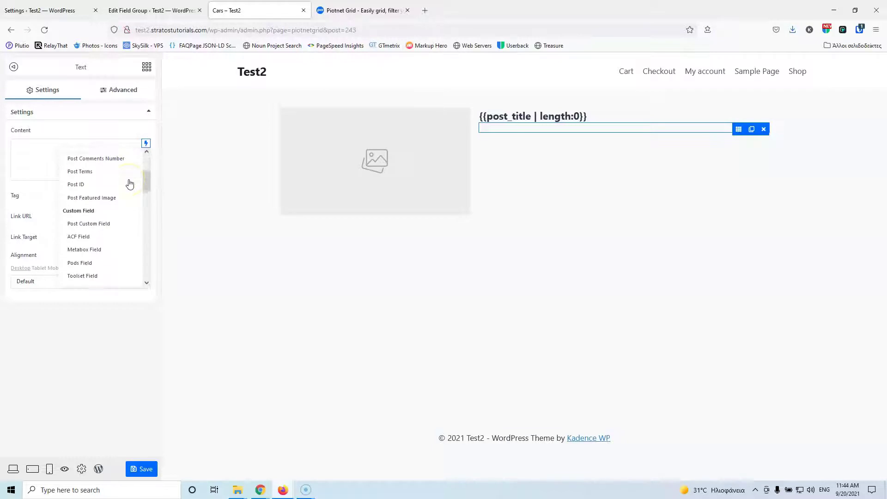
left_click(93, 231)
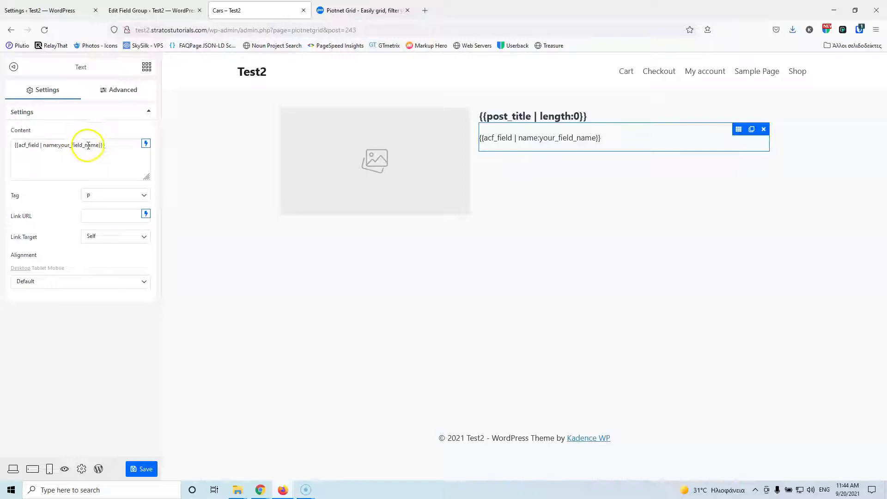
- Replace the placeholder in the text's ACF tag with the field name engine, copied from the Car Details field group, and add "cc, " after it
left_click(175, 8)
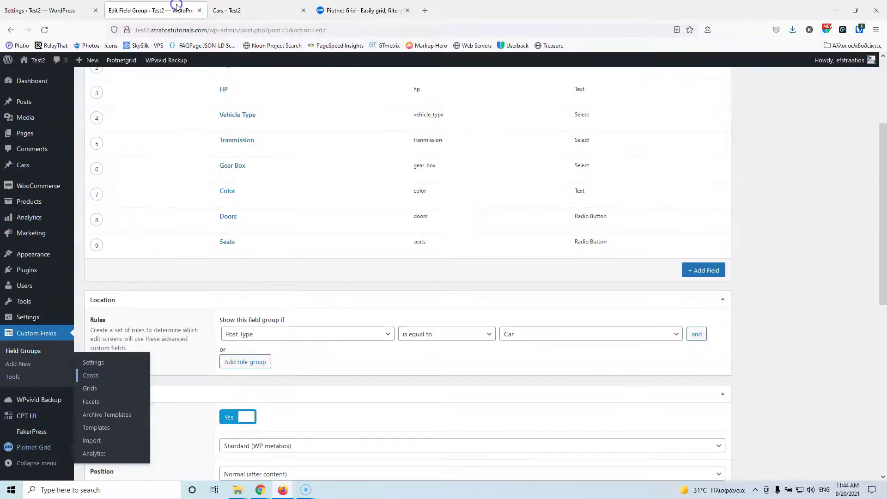
scroll(248, 264, "up", 3)
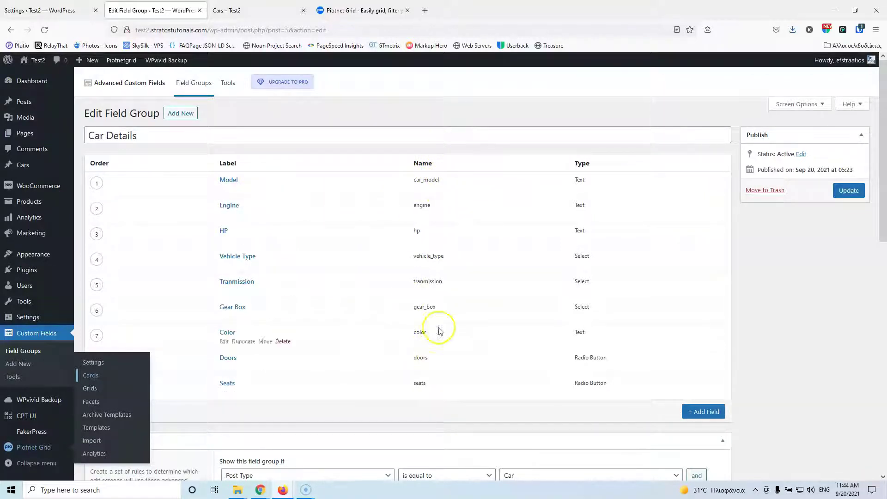
double_click(418, 204)
key("ctrl+c")
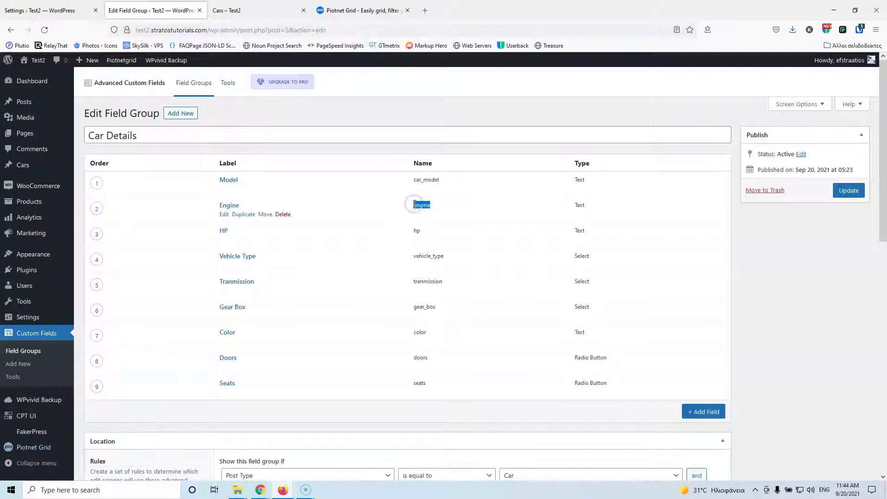
left_click(252, 13)
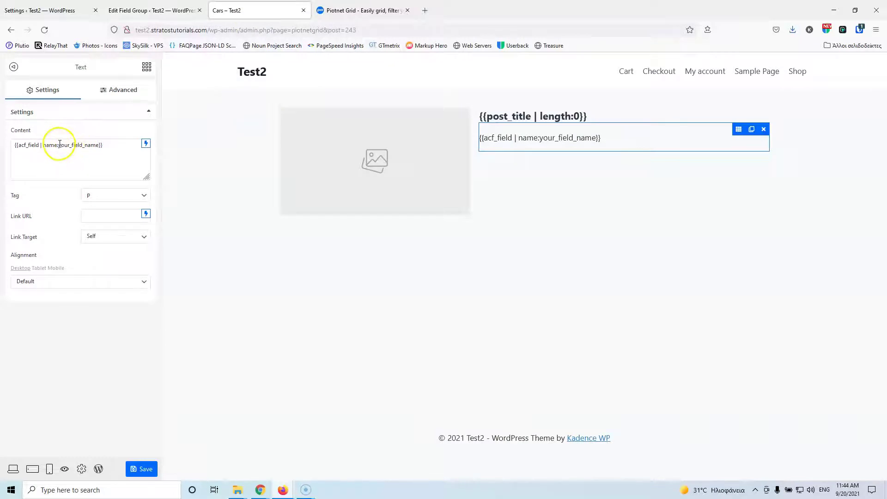
left_click_drag(60, 145, 82, 145)
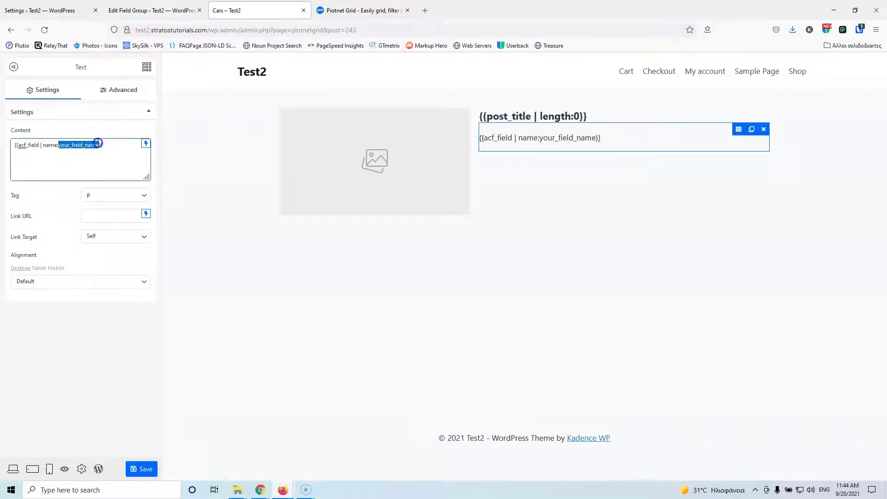
key("ctrl+v")
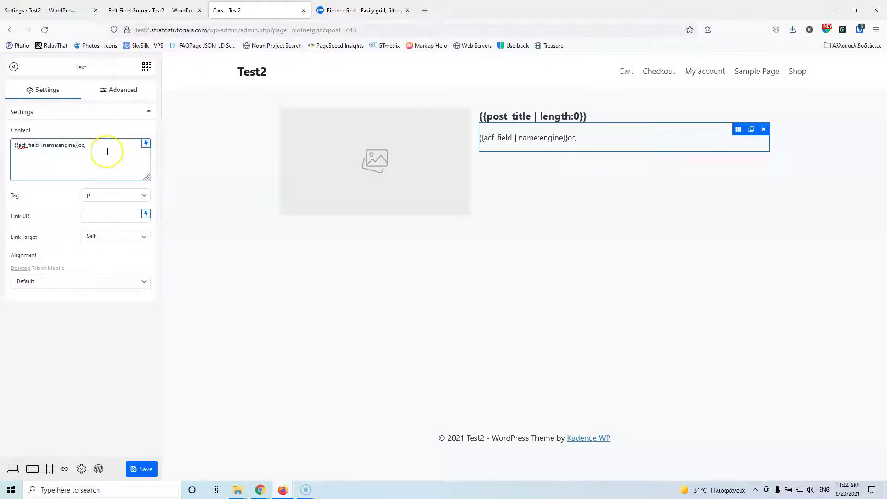
- Append a second dynamic ACF Field to the text with the field name hp, followed by "hp, "
left_click(146, 144)
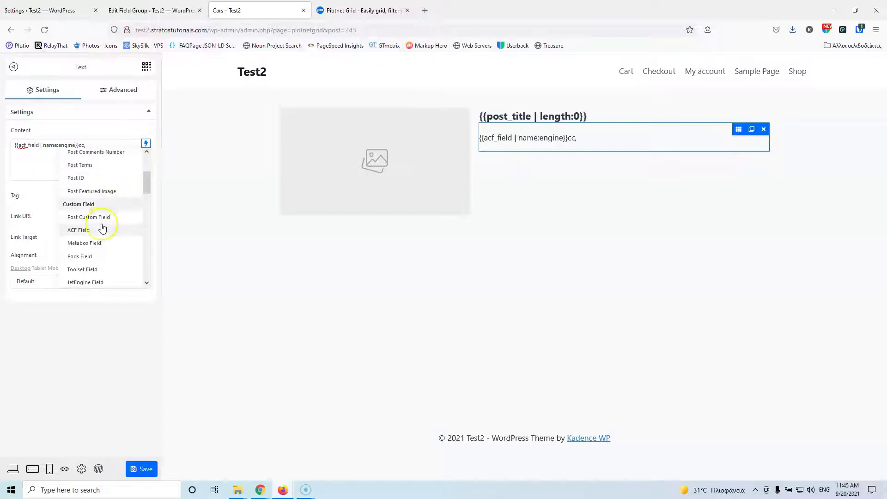
left_click(101, 230)
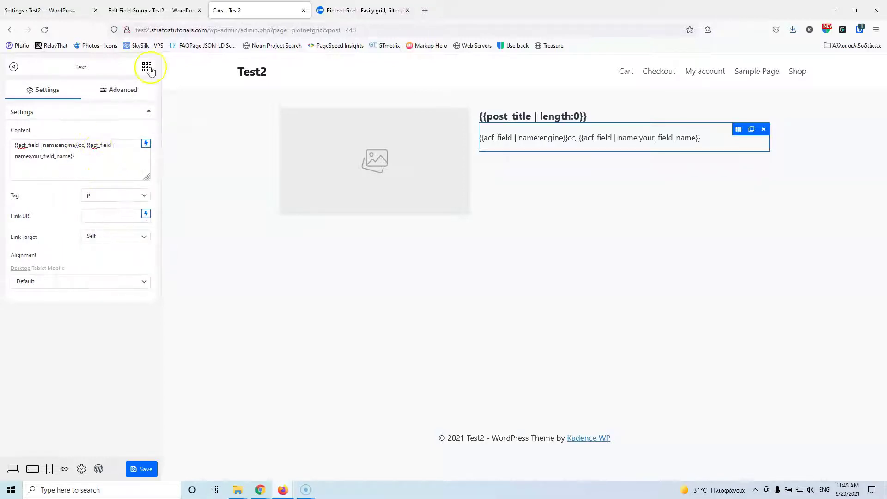
left_click(153, 10)
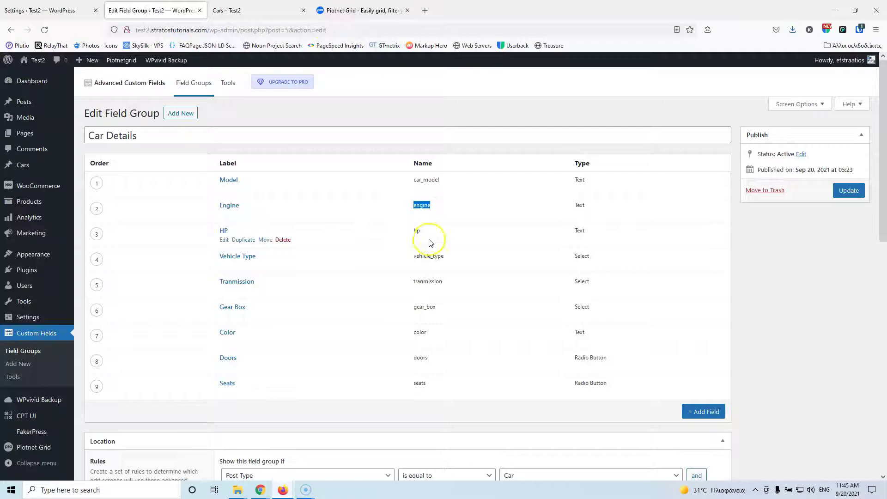
left_click(416, 230)
left_click(258, 10)
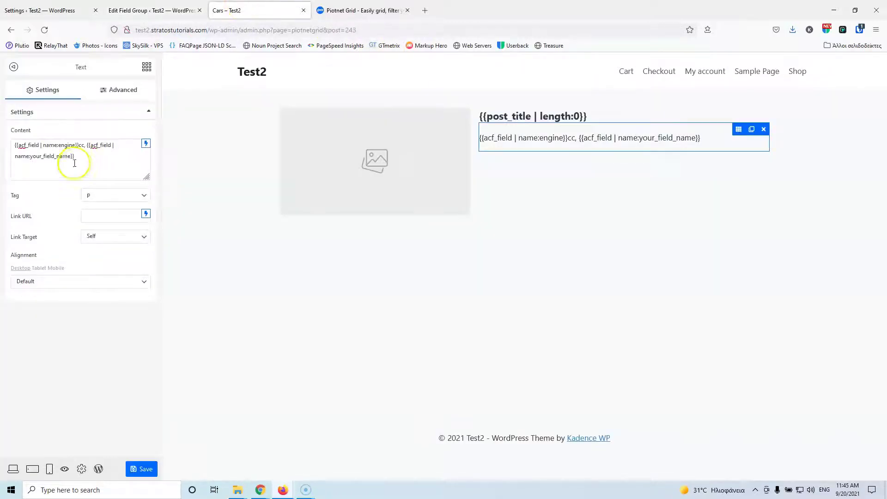
left_click_drag(30, 156, 66, 156)
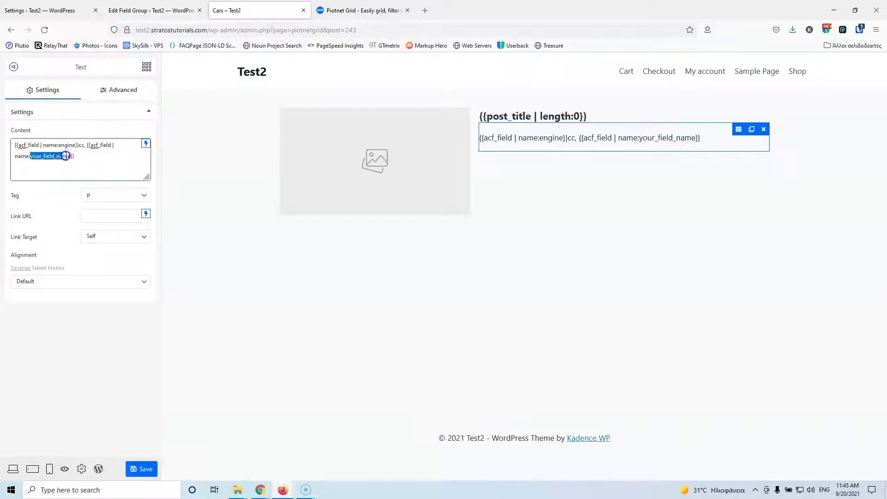
type("hp")
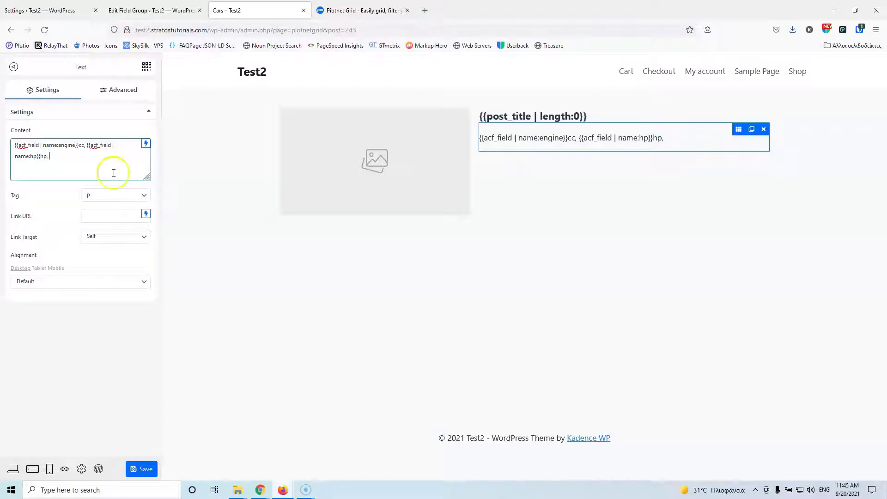
- Append a third dynamic ACF Field to the text, using the field name gear_box from the Car Details field group
left_click(176, 11)
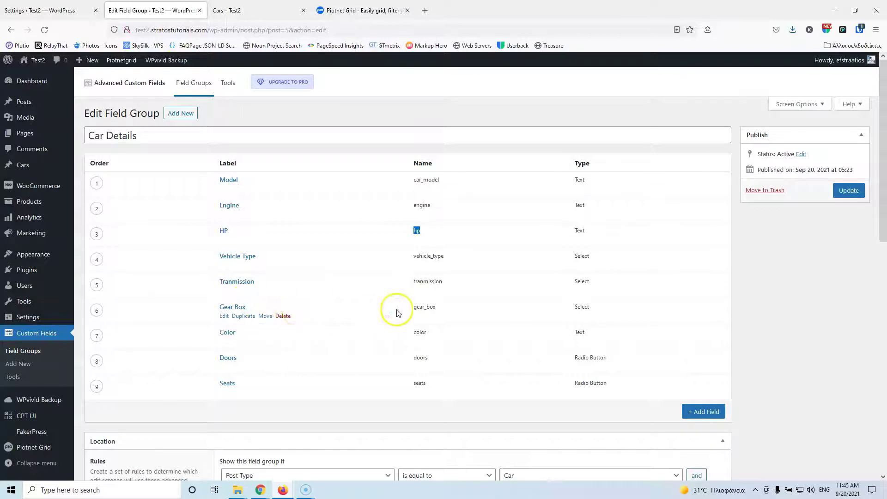
left_click(441, 308)
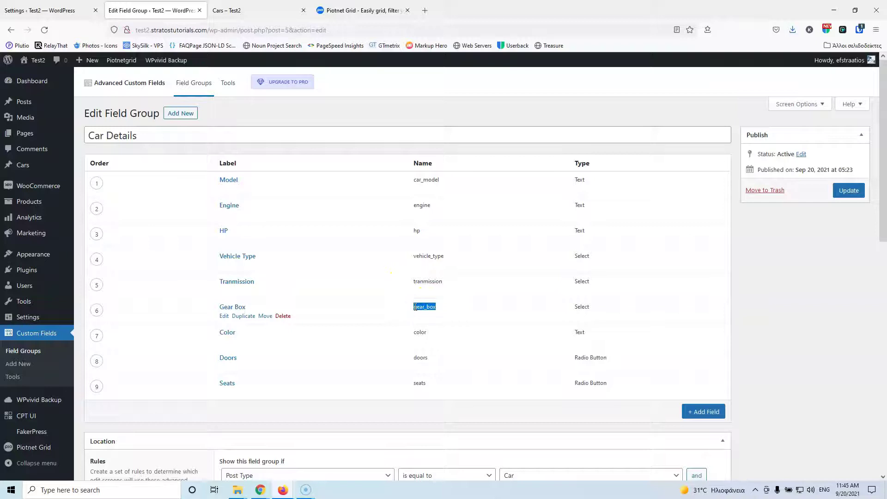
left_click(259, 10)
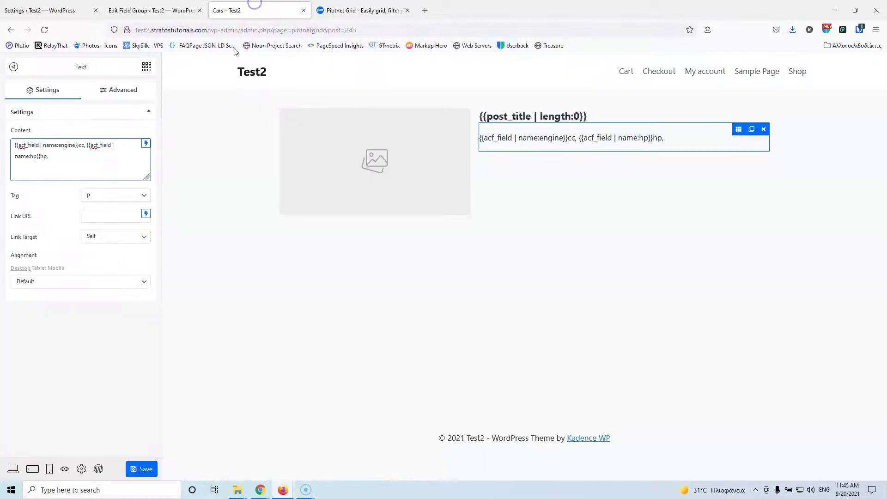
left_click(146, 146)
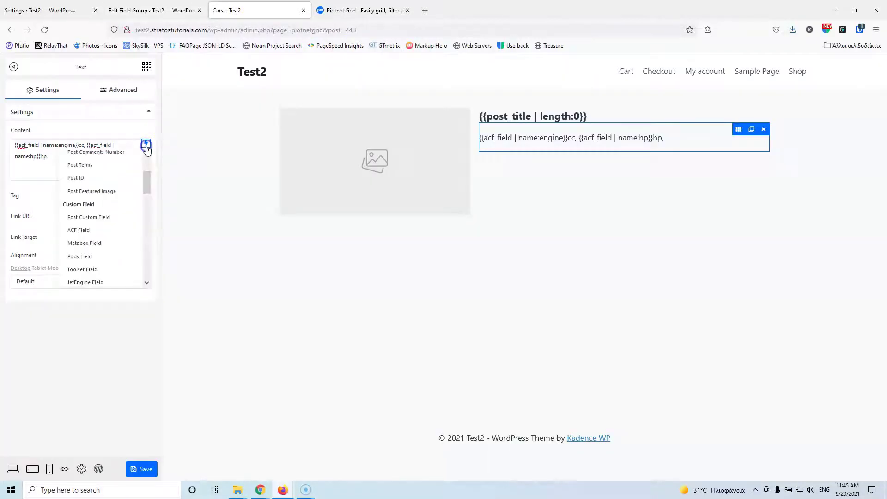
left_click(91, 236)
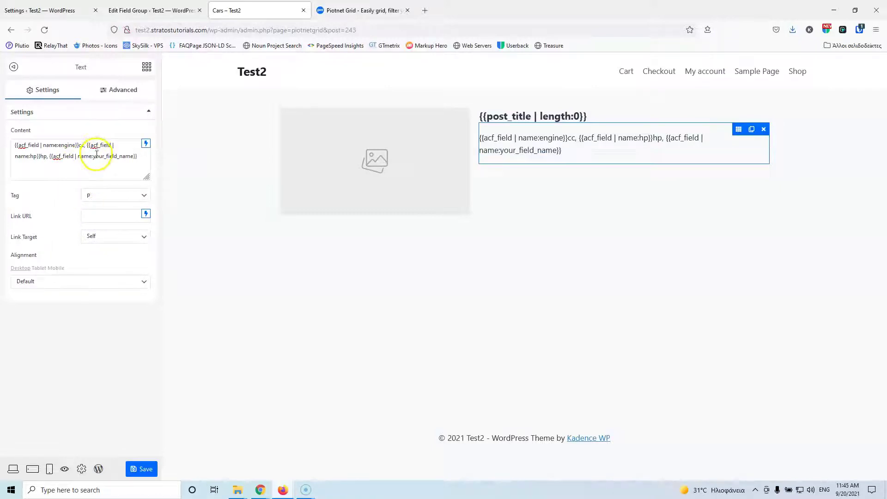
left_click_drag(93, 157, 124, 156)
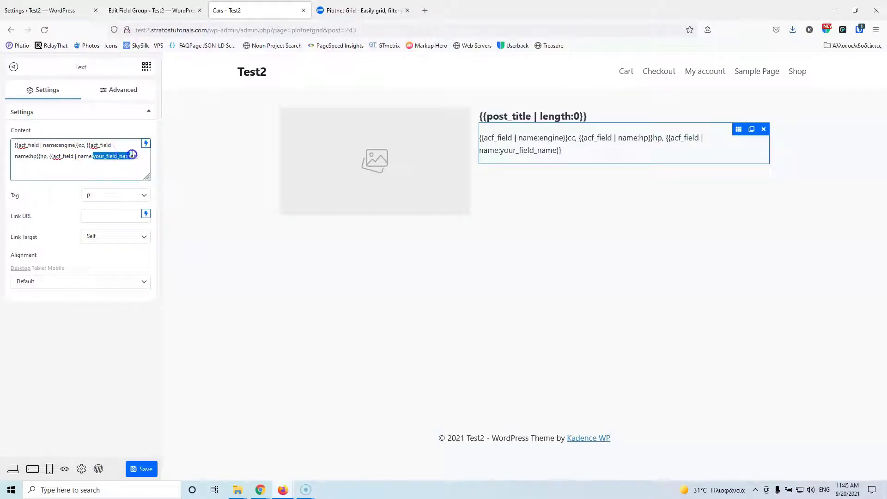
type("gear_box")
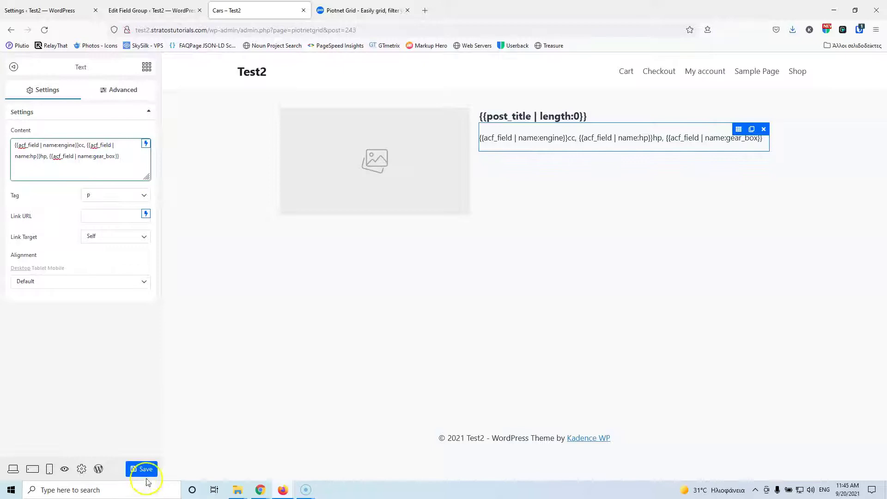
- Add a Button widget below the car details text, with the text Read More and the dynamic Post URL as its link
left_click(146, 67)
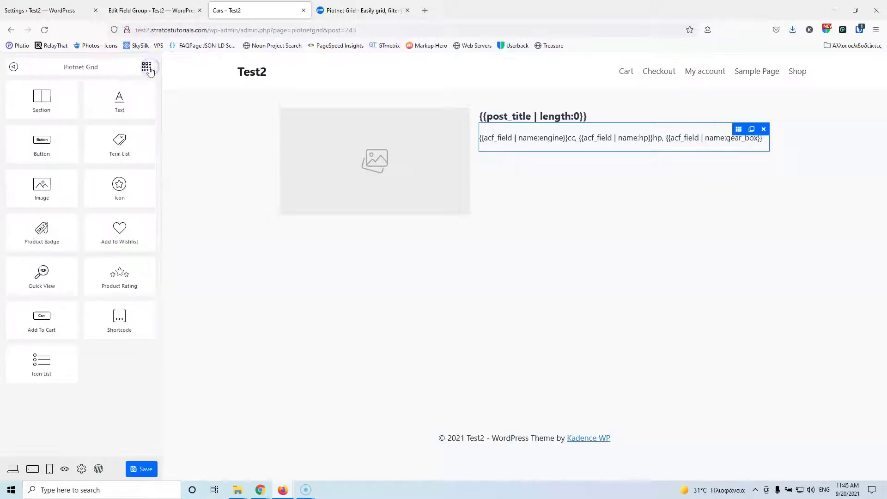
left_click_drag(42, 141, 485, 178)
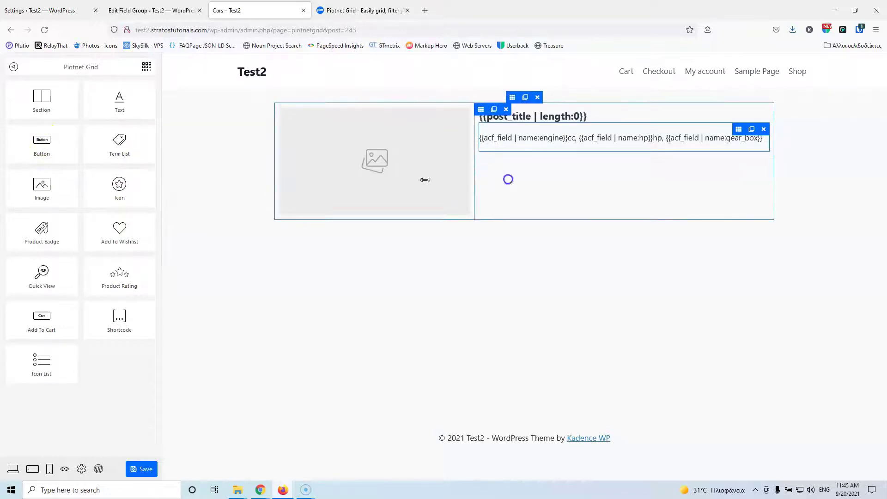
left_click_drag(42, 143, 554, 159)
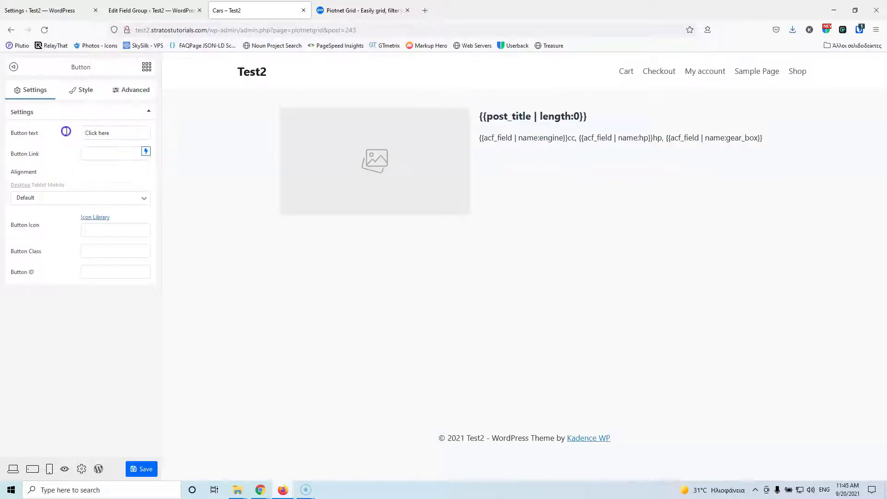
triple_click(102, 128)
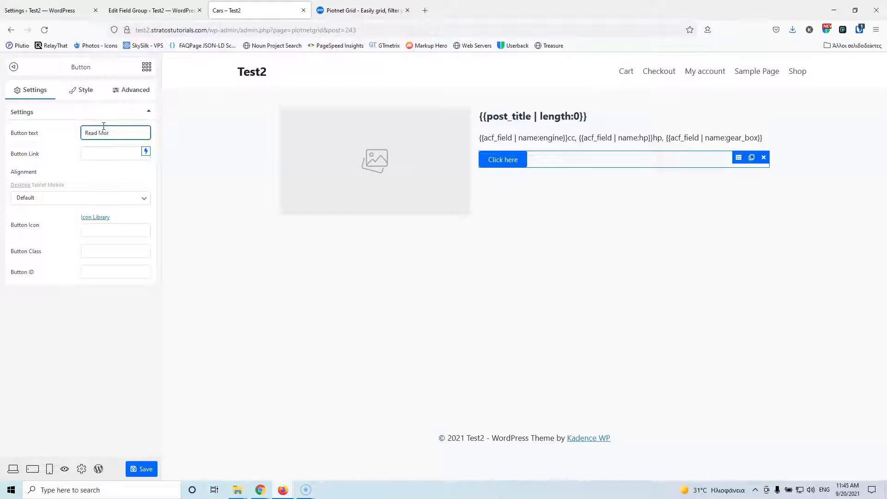
left_click(147, 152)
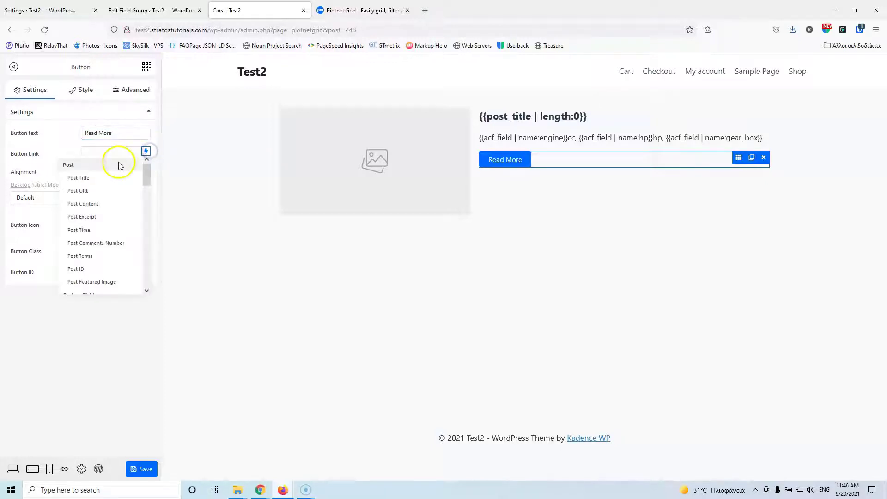
left_click(107, 195)
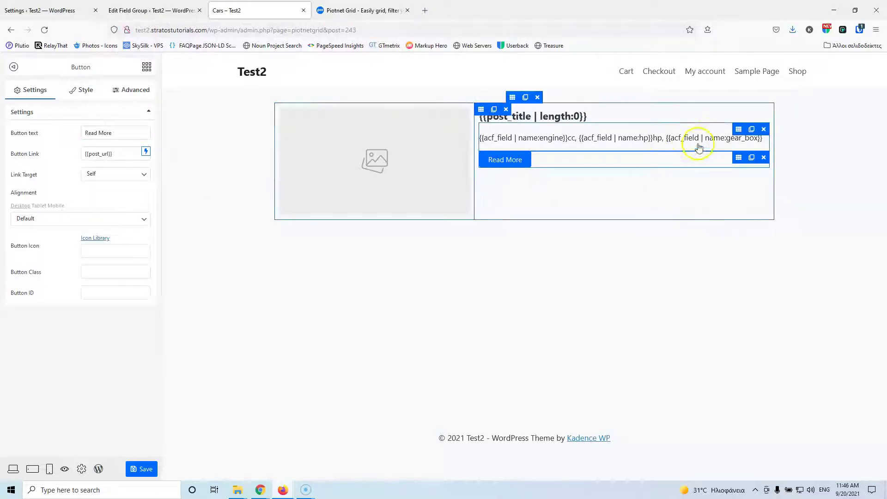
- Unlink the post title widget's margins and set its bottom margin to 20 px
left_click(590, 116)
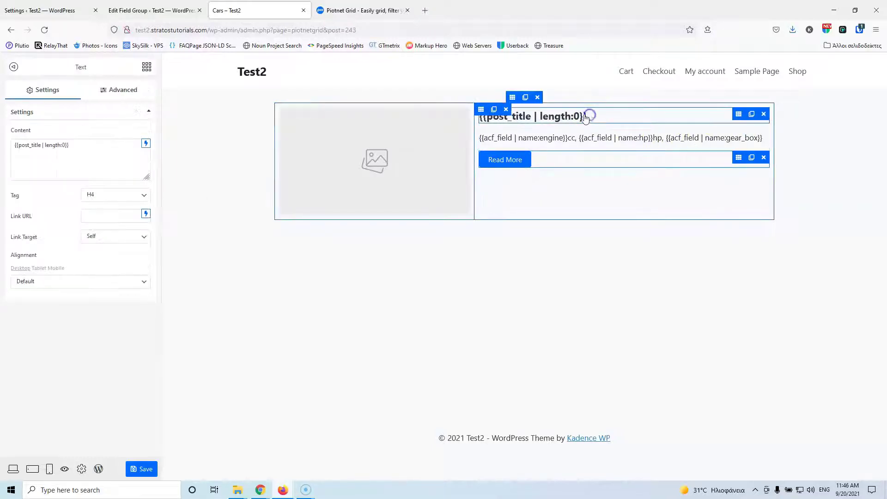
left_click(118, 90)
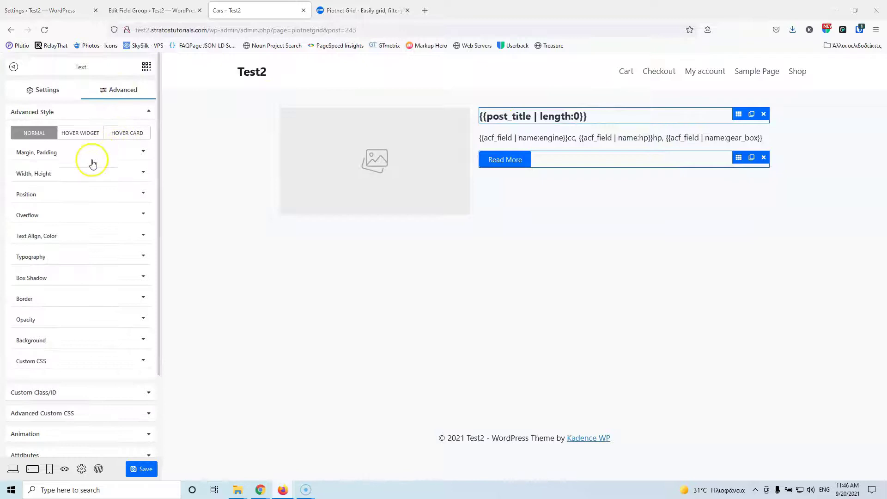
left_click(69, 157)
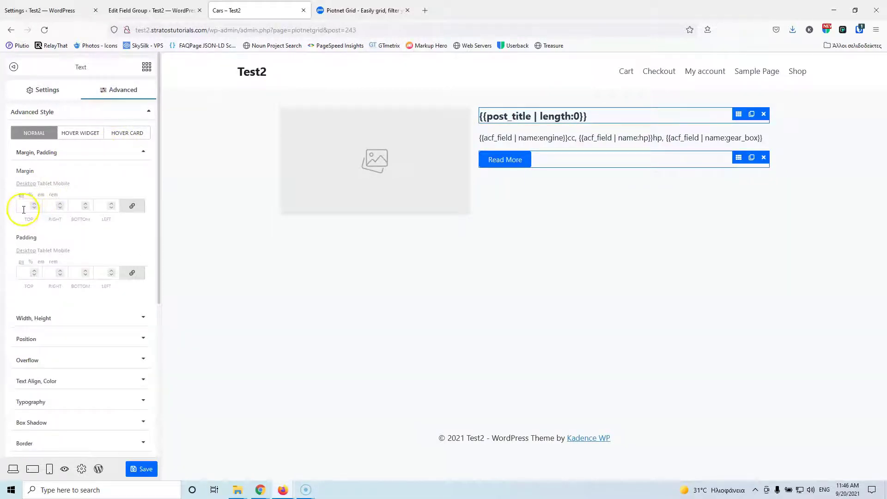
left_click(132, 206)
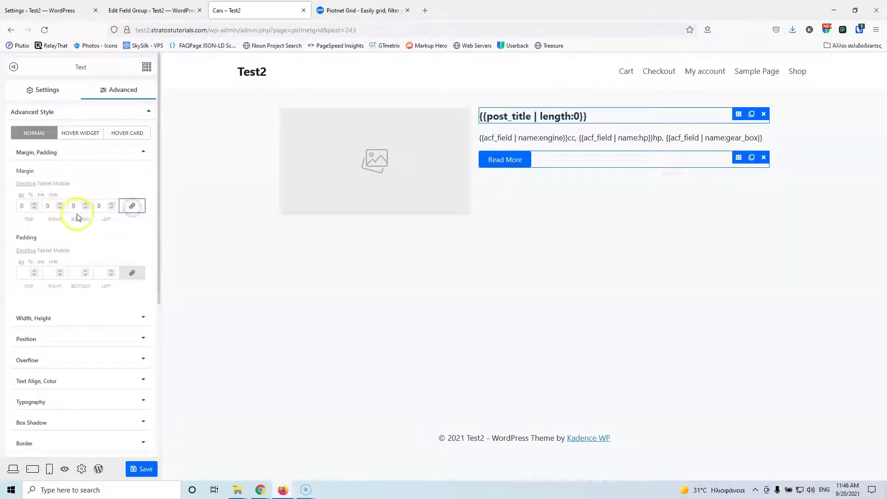
type("20")
- Unlink the car details text's margins and set the bottom margin to 20 px, with the other sides at 0
left_click(669, 147)
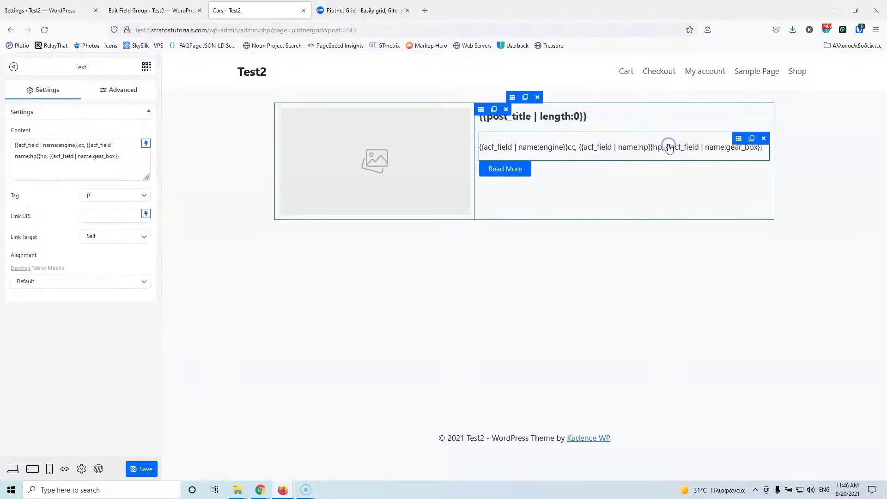
left_click(116, 89)
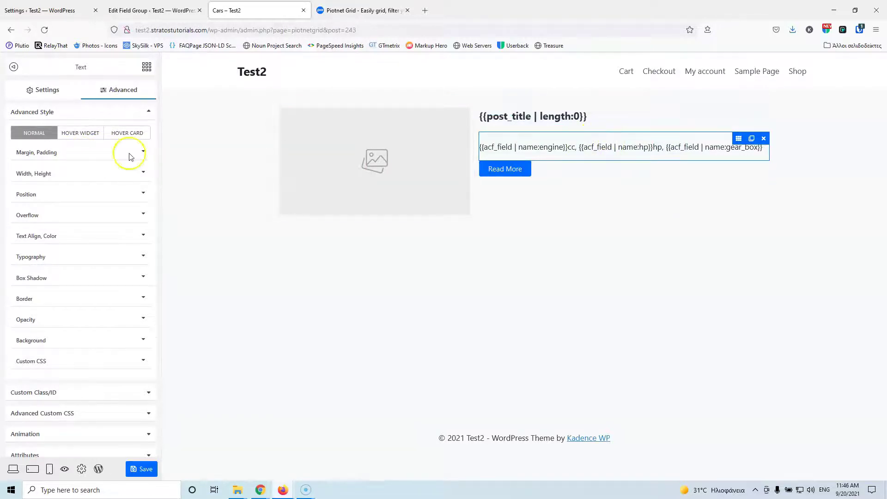
left_click(101, 153)
left_click(132, 206)
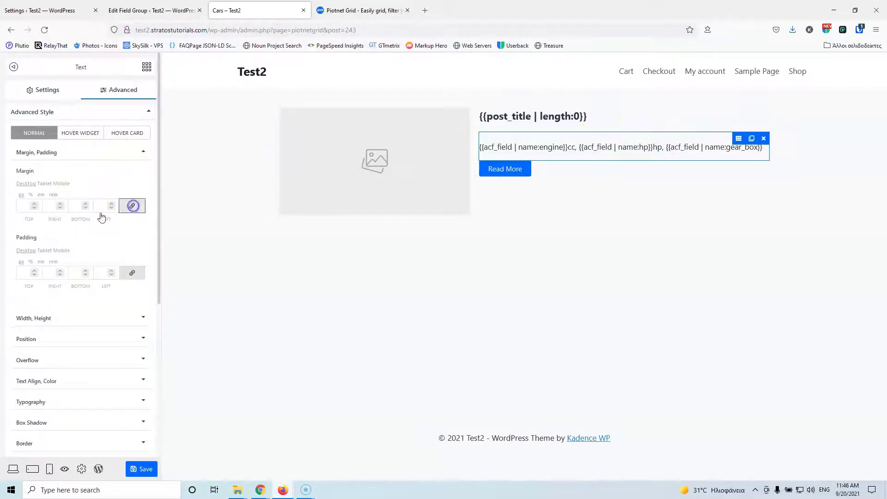
left_click(73, 203)
type("20")
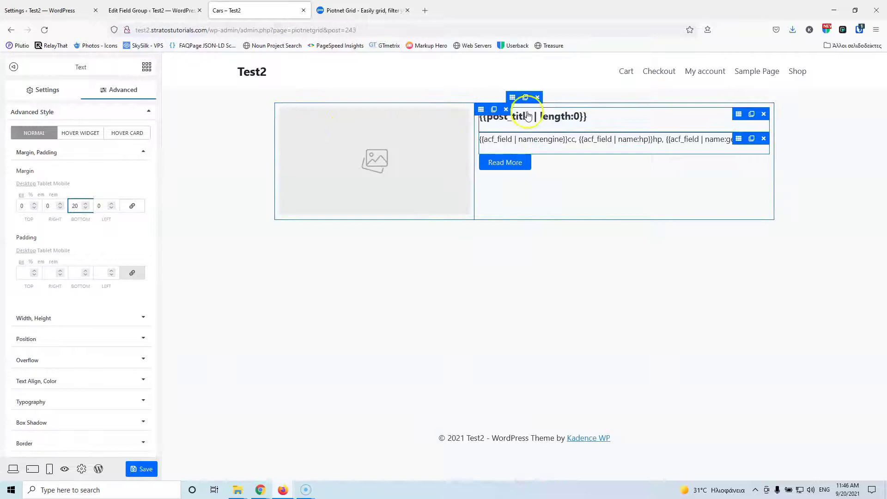
- Give the card's outer section a light grey background color of RGB 245, 245, 245
left_click(513, 97)
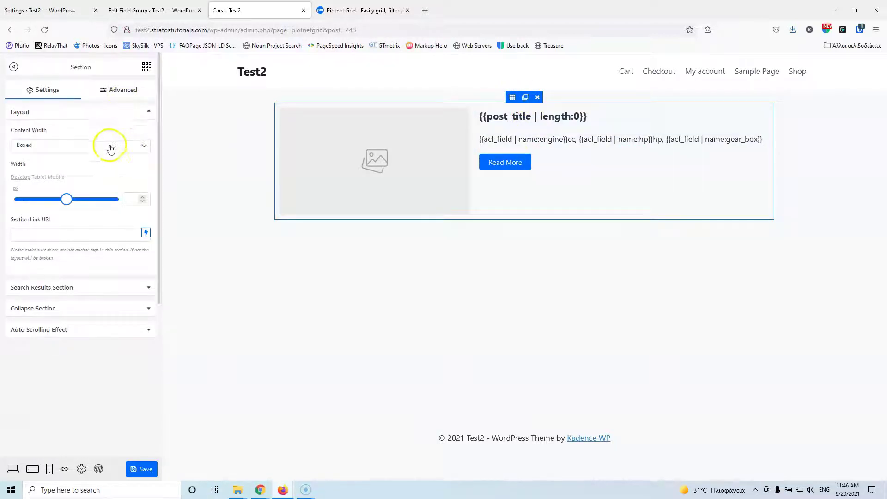
left_click(112, 93)
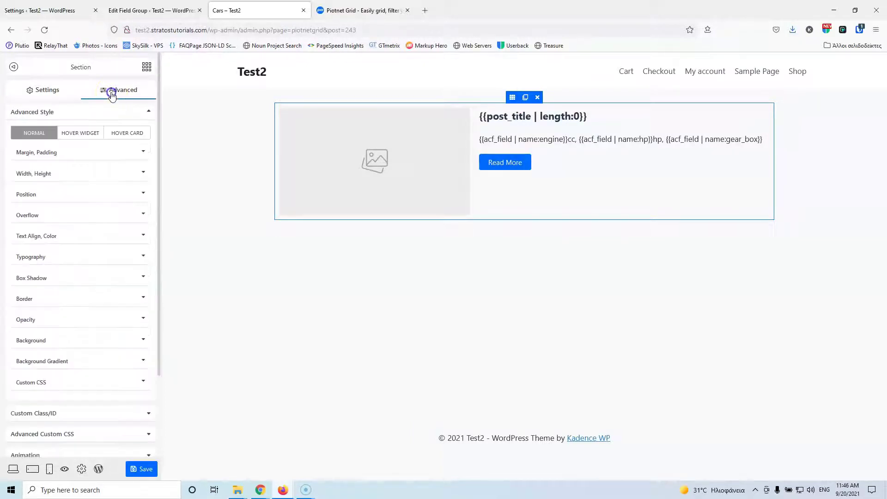
left_click(66, 341)
scroll(89, 296, "down", 2)
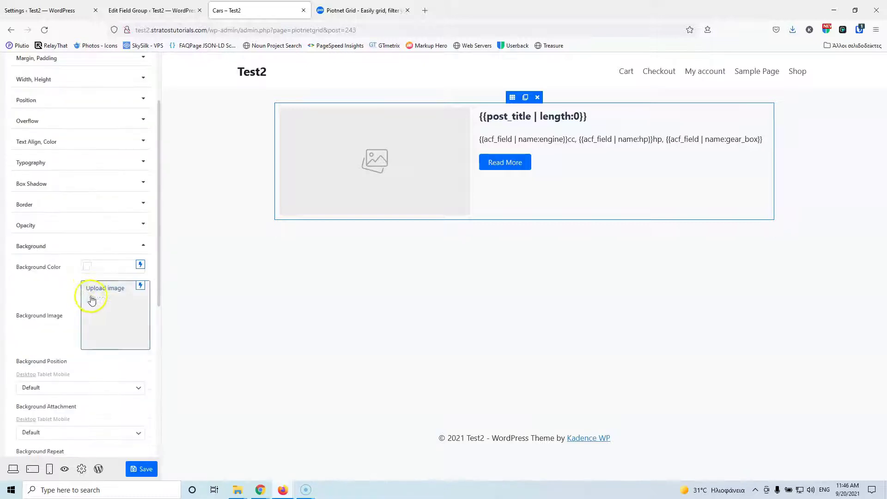
left_click(88, 267)
left_click_drag(77, 287, 70, 279)
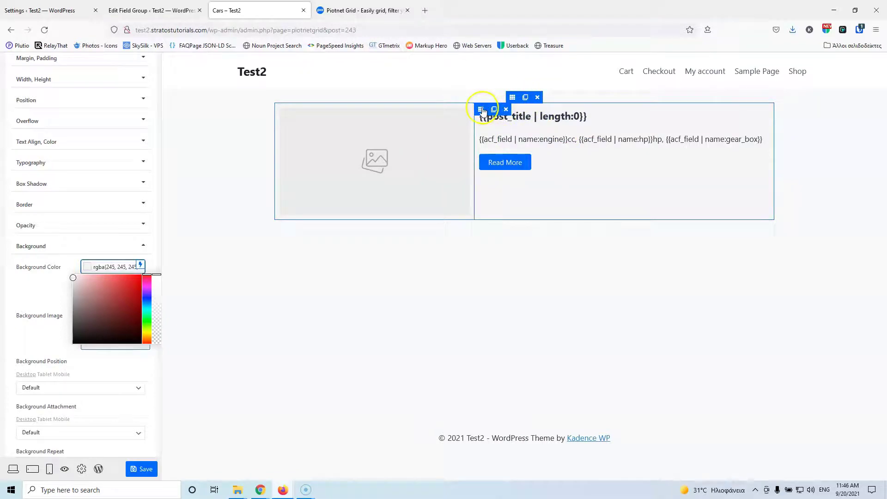
- Set the padding of the column holding the title, details and Read More button to 20 px on all sides
left_click(481, 110)
scroll(91, 175, "up", 3)
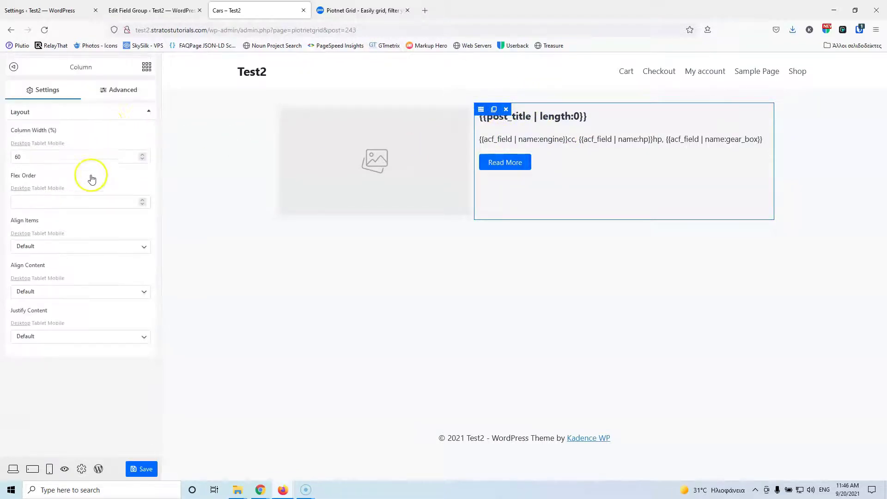
left_click(112, 97)
left_click(65, 154)
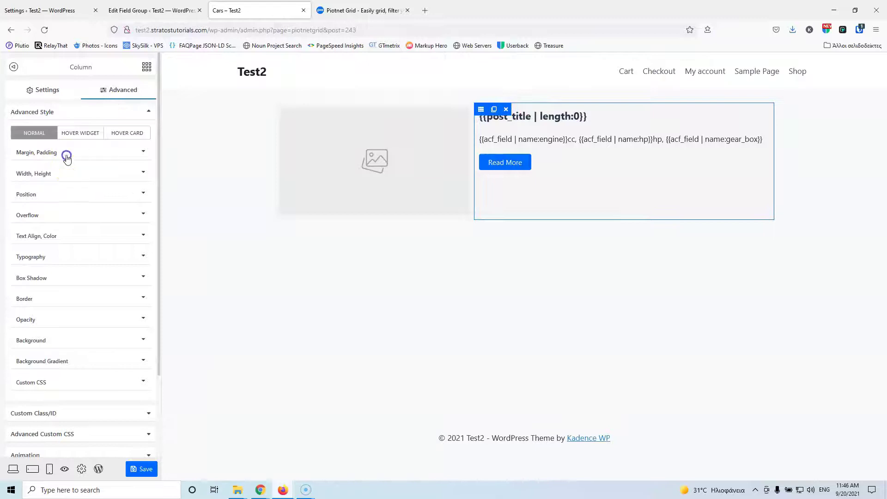
left_click(28, 274)
type("20")
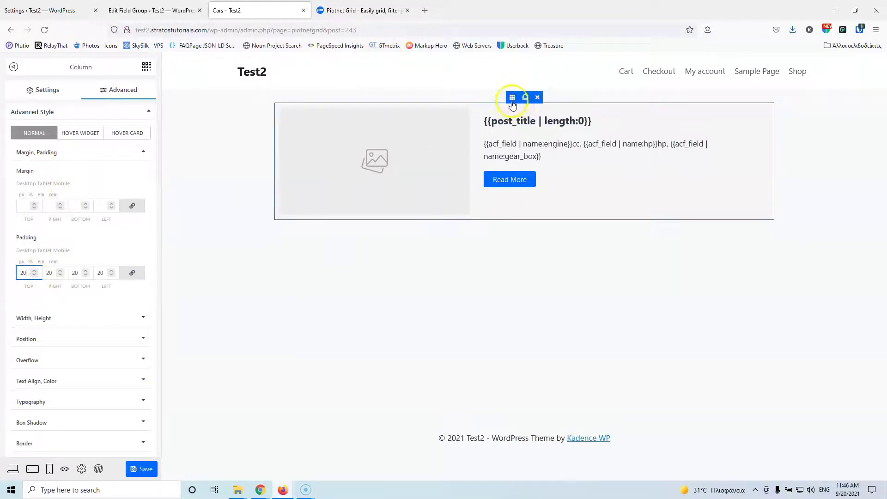
- Set the outer section's margins to 10 px on all sides and save the card
left_click(512, 99)
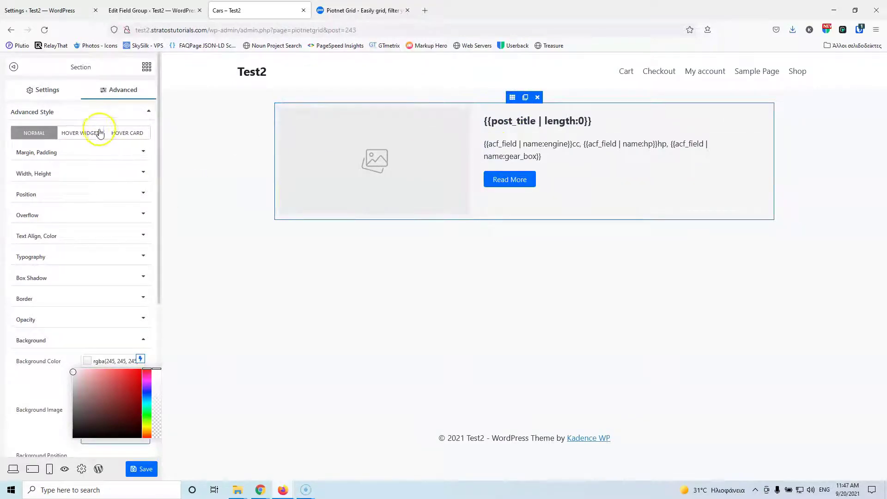
left_click(88, 157)
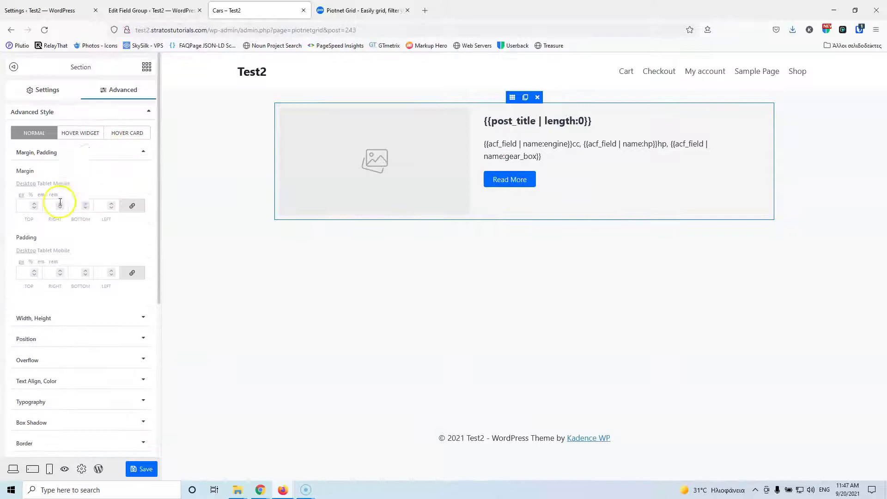
left_click(21, 207)
type("10")
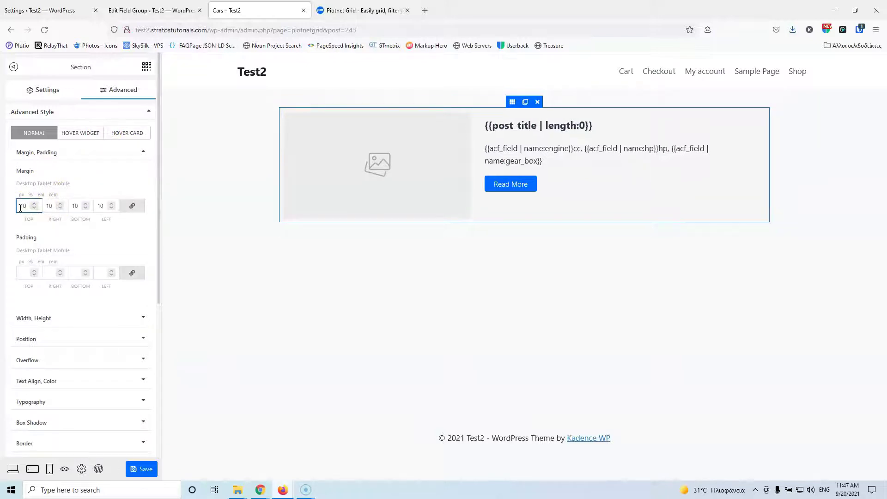
left_click(142, 470)
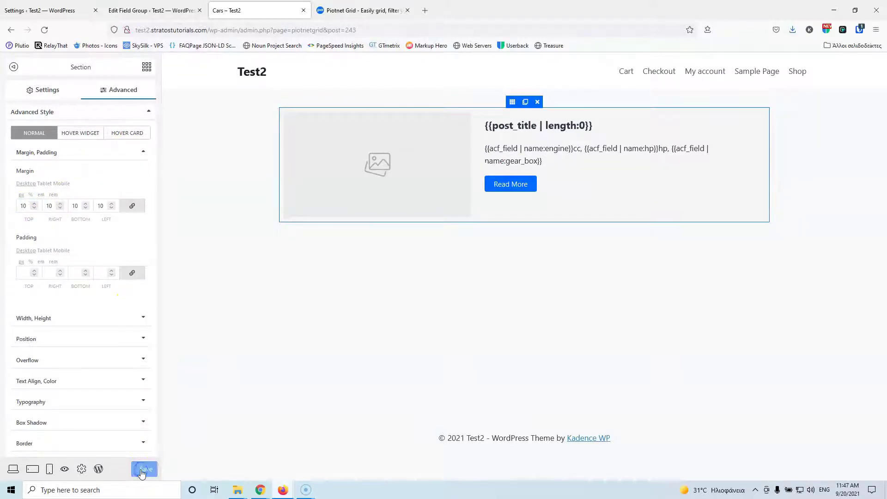
left_click(516, 164)
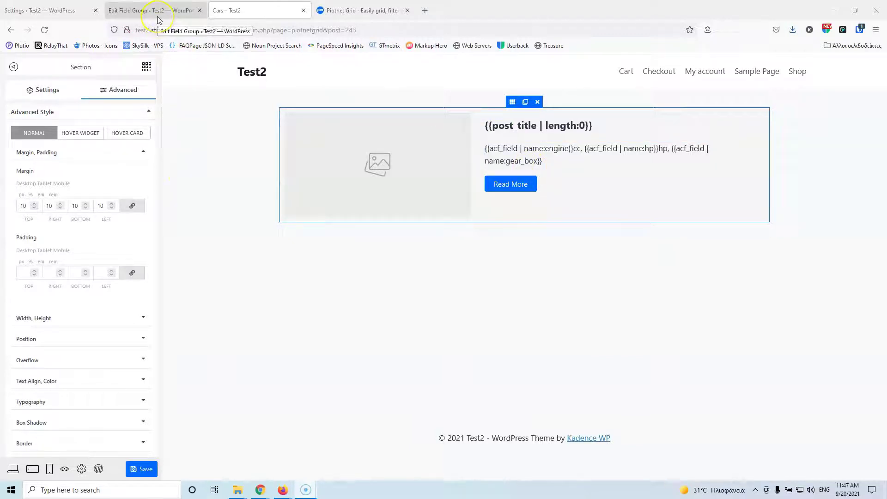
- Create a new Piotnet grid post titled Cars and publish it
left_click(66, 6)
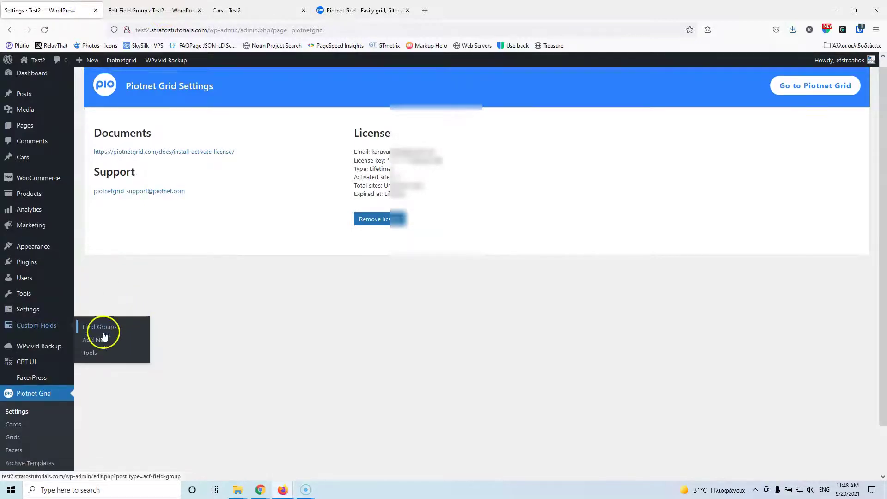
scroll(92, 337, "down", 2)
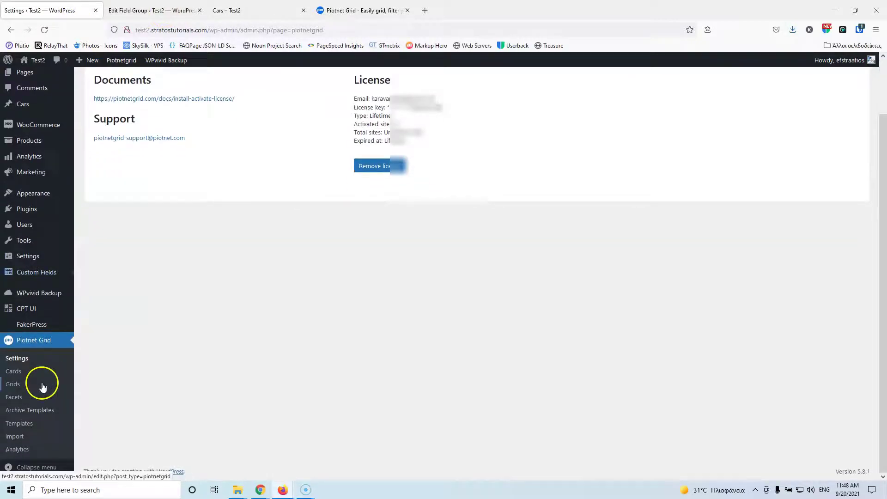
middle_click(14, 387)
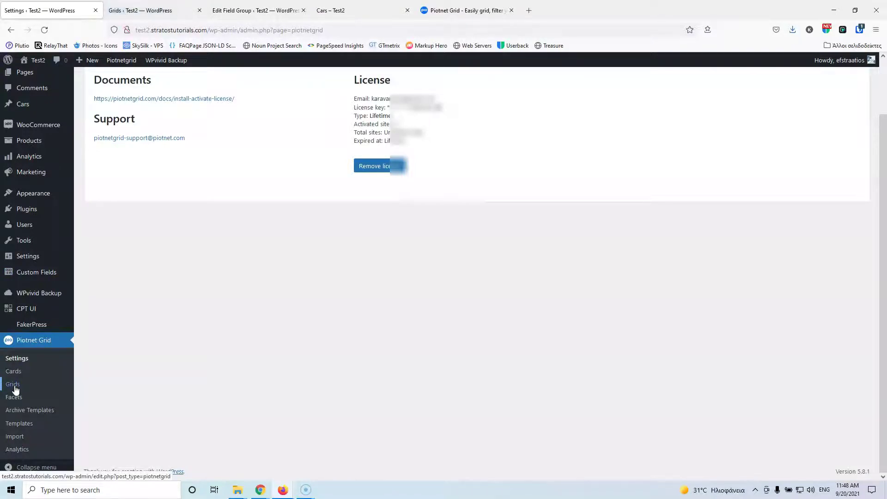
left_click(148, 10)
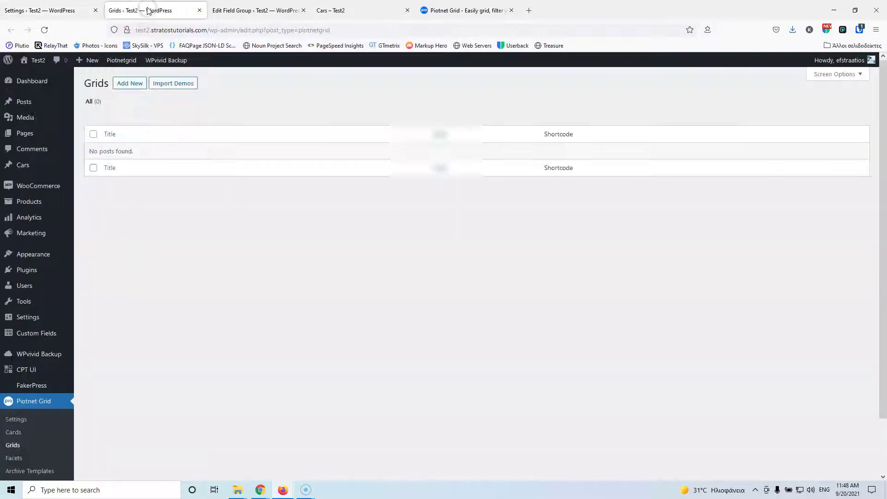
left_click(127, 86)
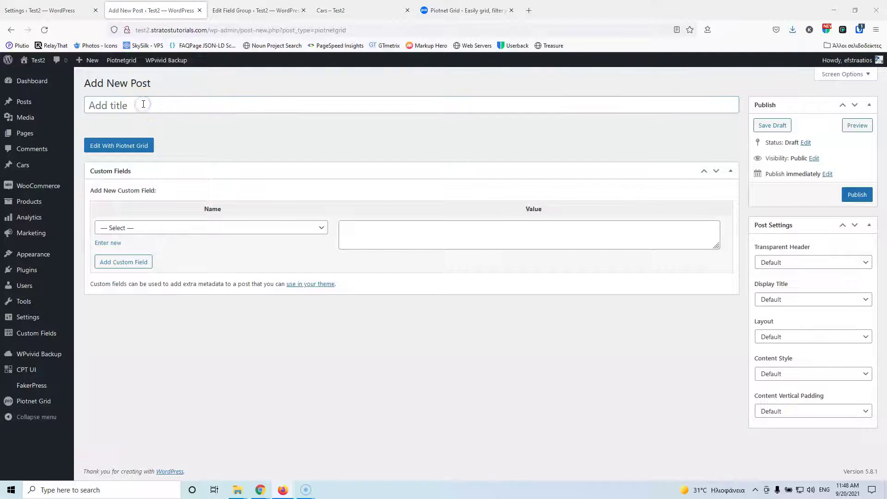
left_click(143, 104)
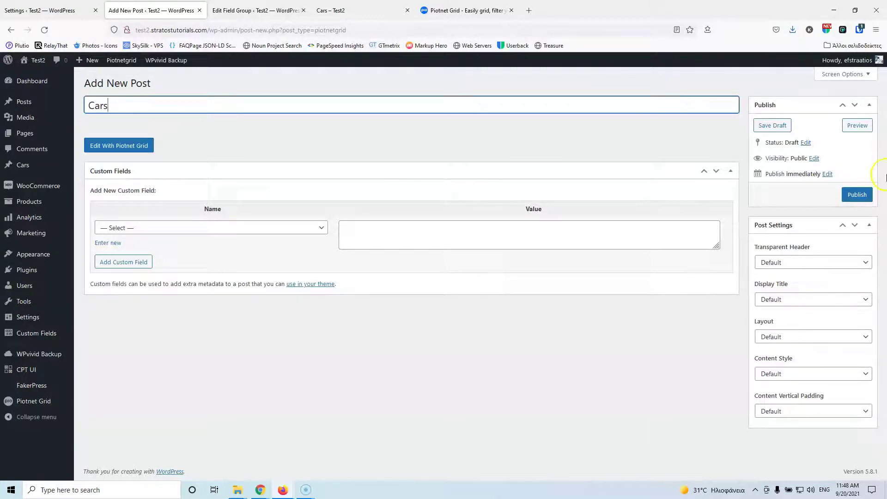
left_click(858, 195)
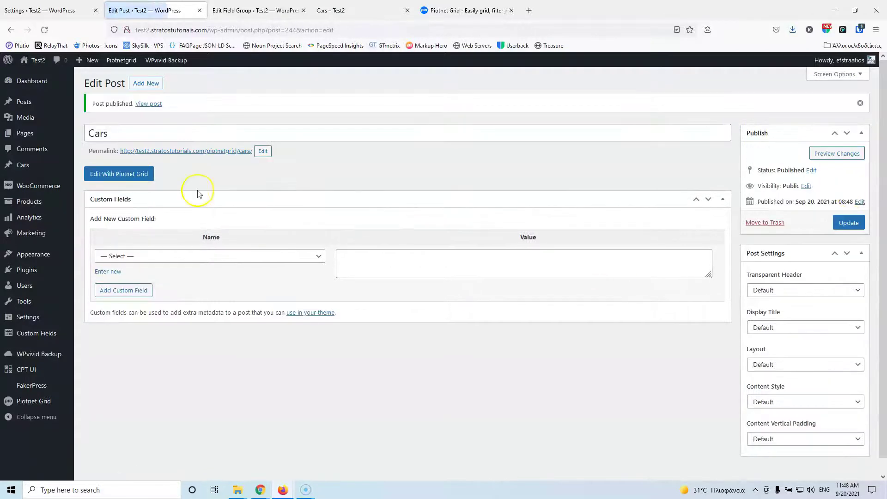
- Edit the Cars grid with Piotnet Grid, adding a section with a Grid widget inside it
left_click(128, 180)
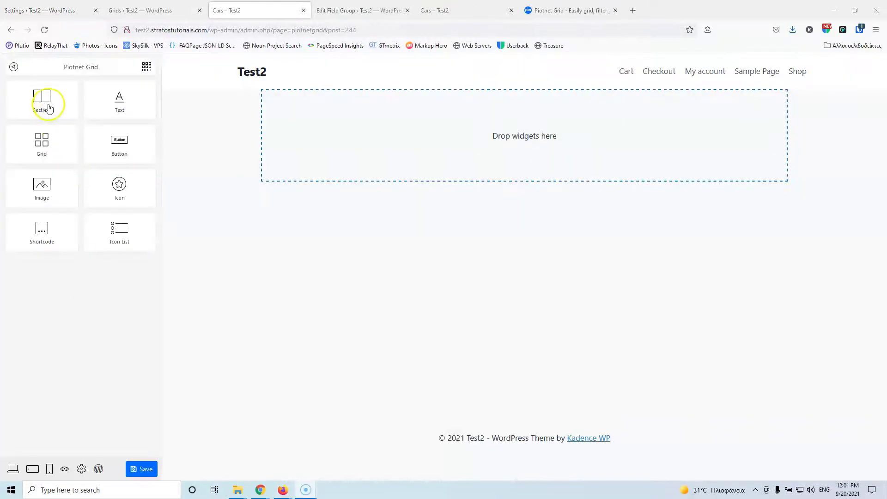
left_click_drag(41, 97, 433, 147)
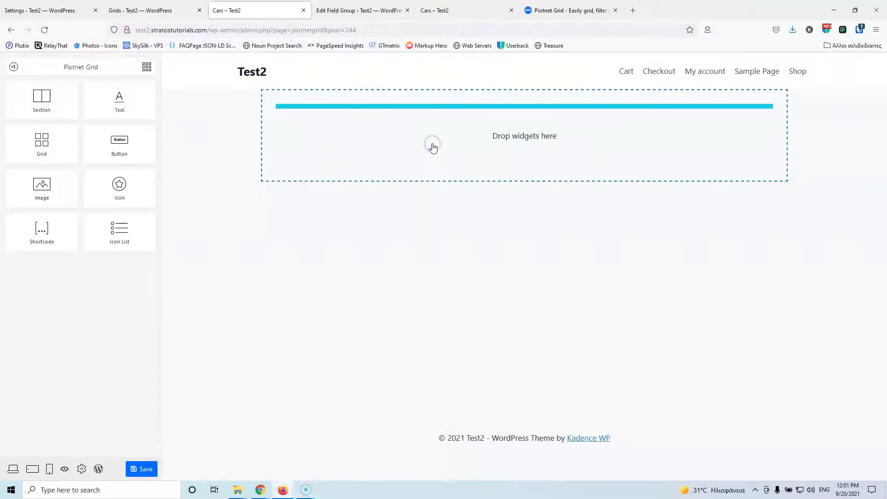
left_click(146, 67)
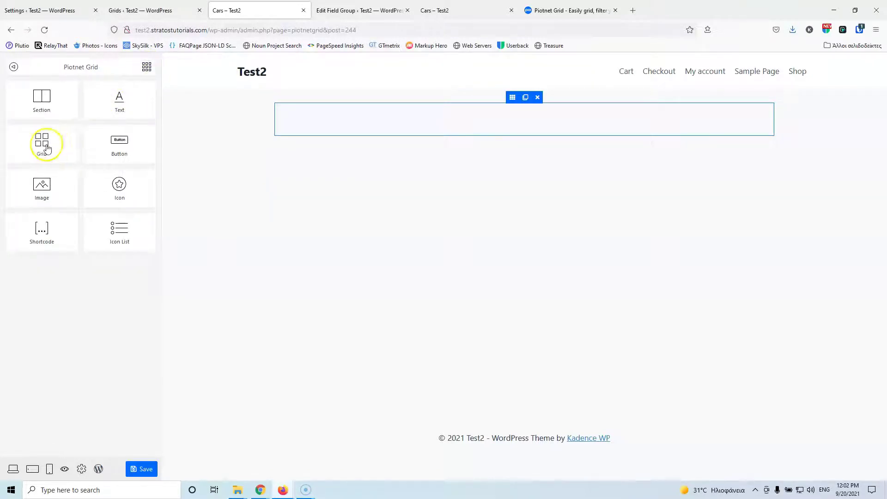
left_click_drag(45, 147, 386, 118)
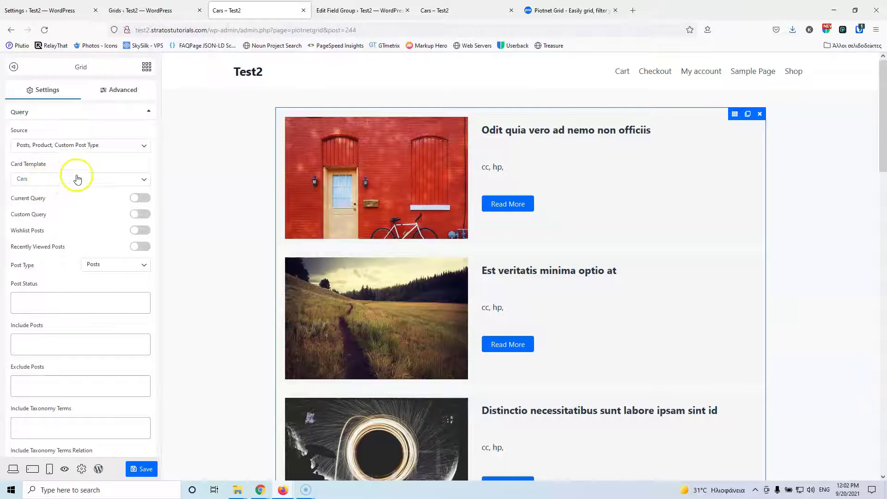
- Configure the grid query with the Posts, Product, Custom Post Type source, Cars card template and Cars post type, and save the grid
left_click(61, 146)
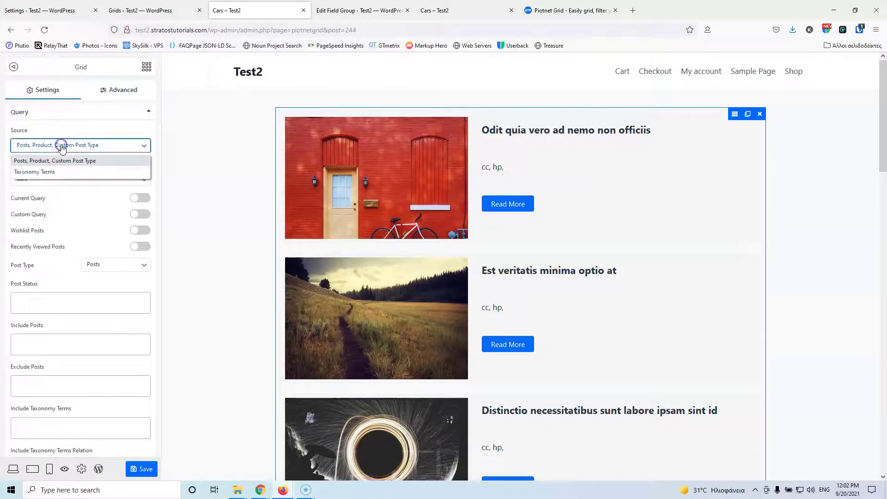
left_click(103, 147)
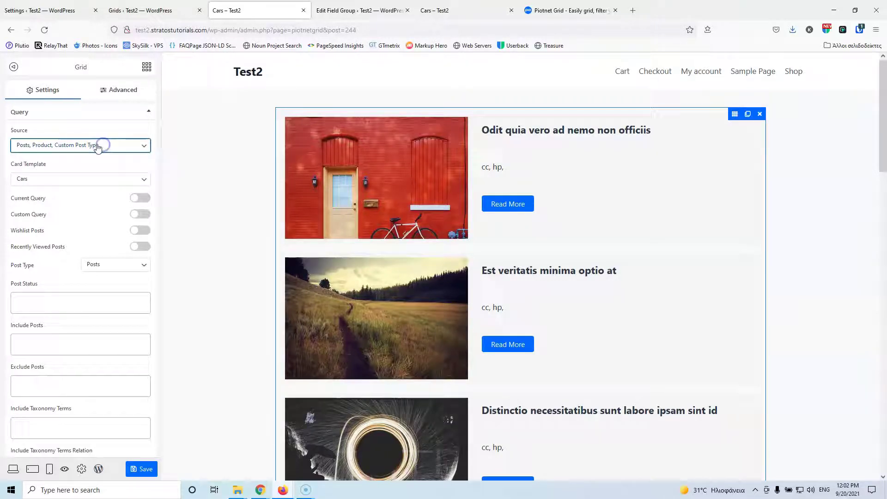
left_click(81, 178)
left_click(100, 161)
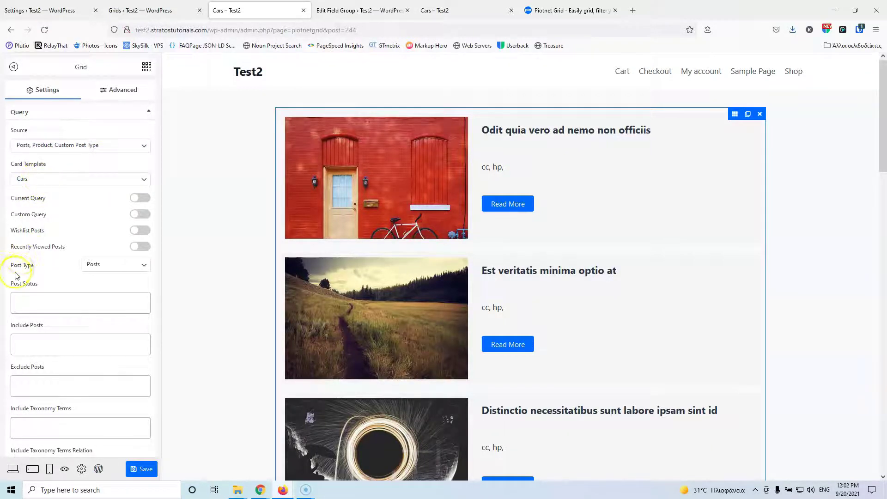
left_click(113, 271)
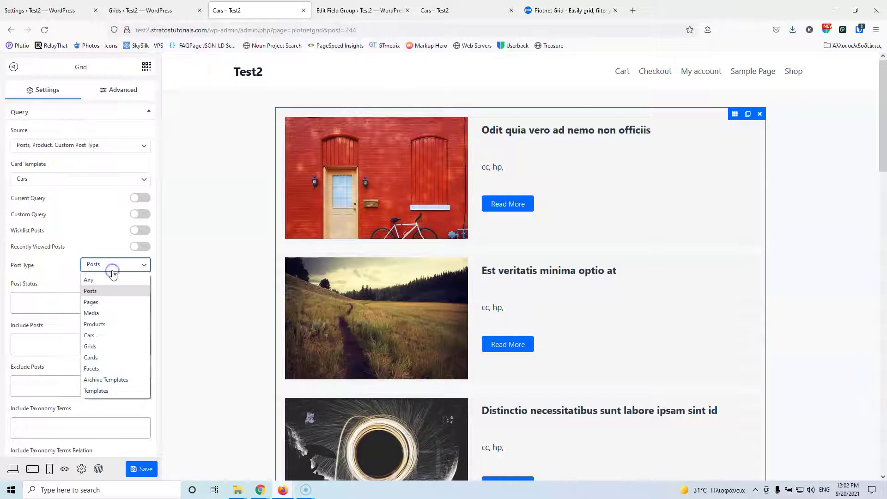
left_click(109, 336)
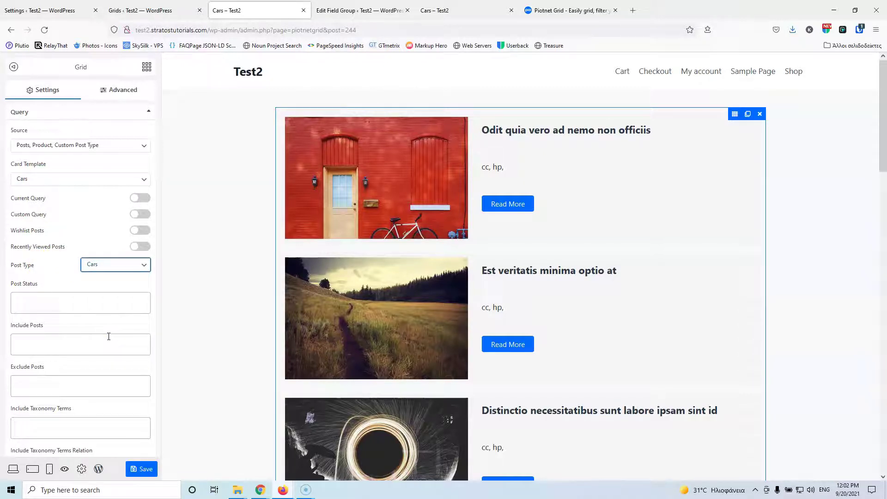
left_click(144, 469)
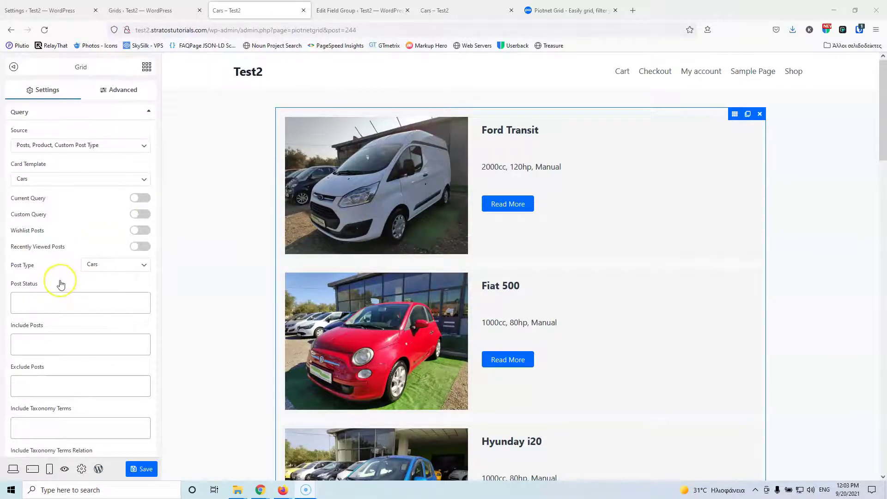
scroll(60, 283, "down", 1)
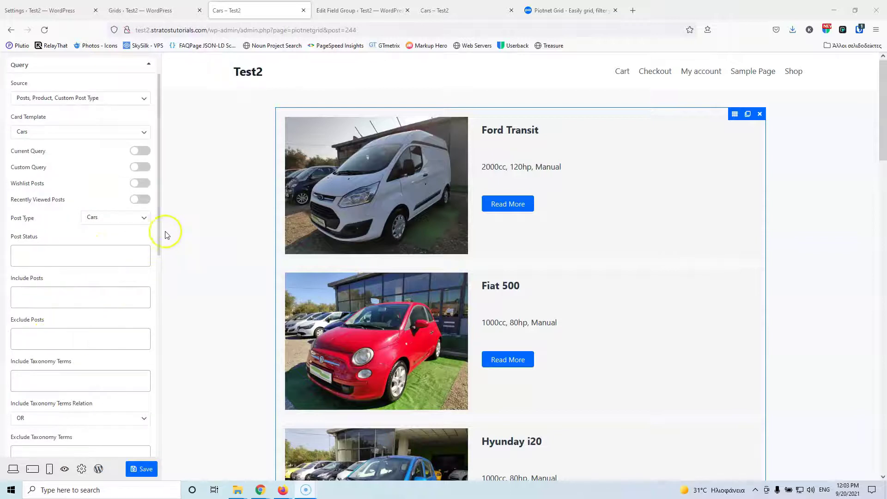
scroll(103, 305, "down", 10)
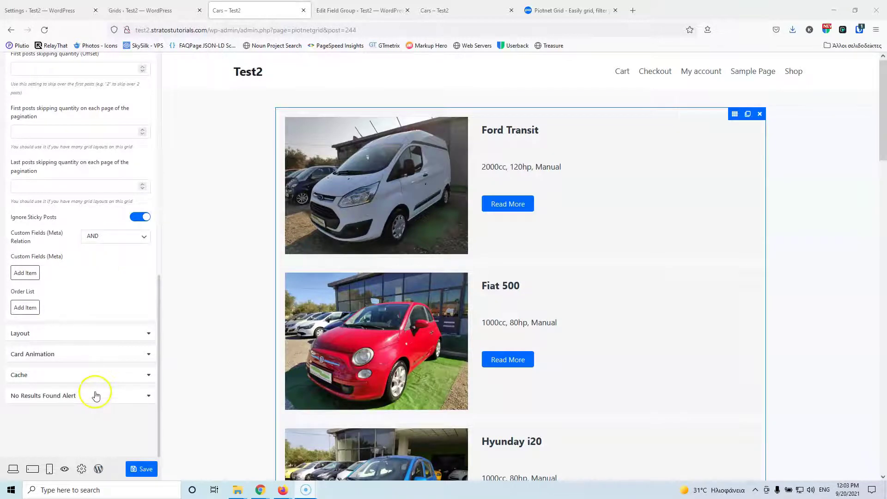
scroll(92, 392, "up", 10)
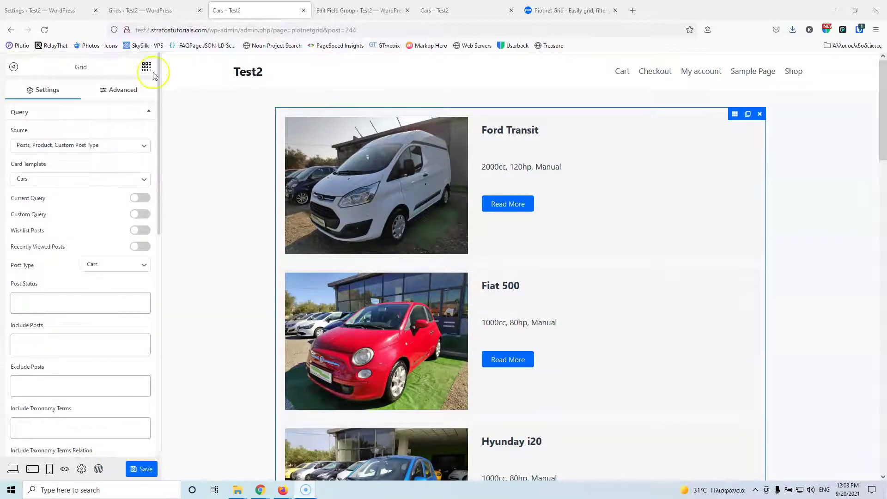
- Close the grid editor and select the Cars grid's entire shortcode in the Grids list
left_click(304, 10)
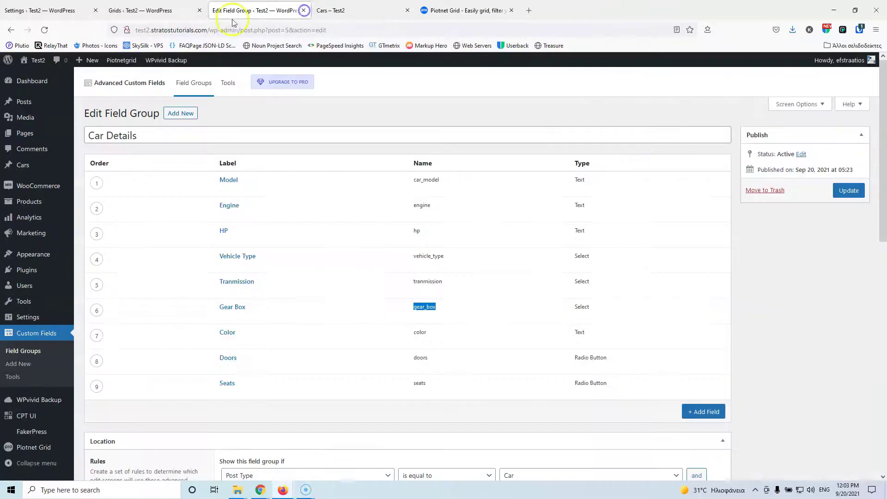
left_click(172, 12)
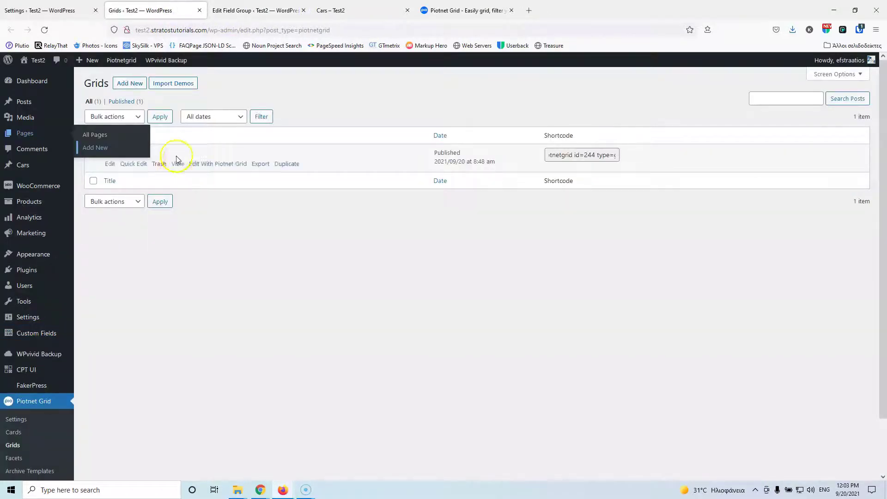
left_click_drag(551, 155, 613, 156)
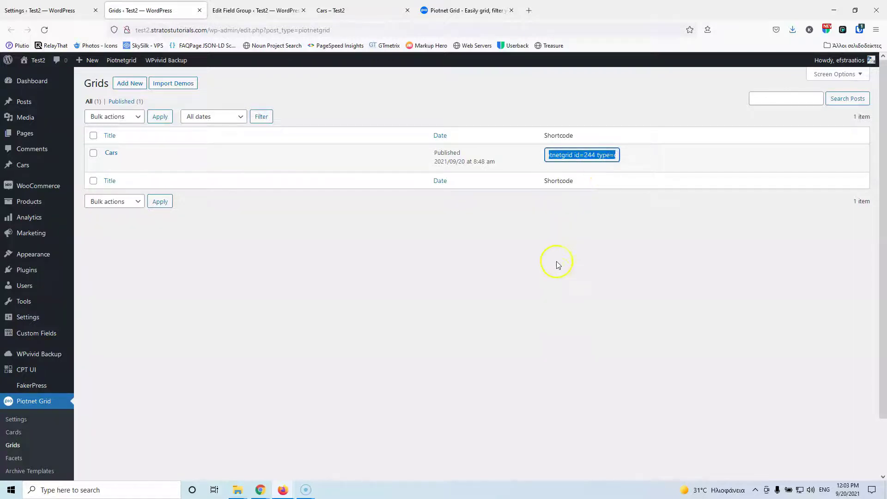
- Create a new WordPress page titled Used Cars in a separate browser tab and publish it
left_click(554, 292)
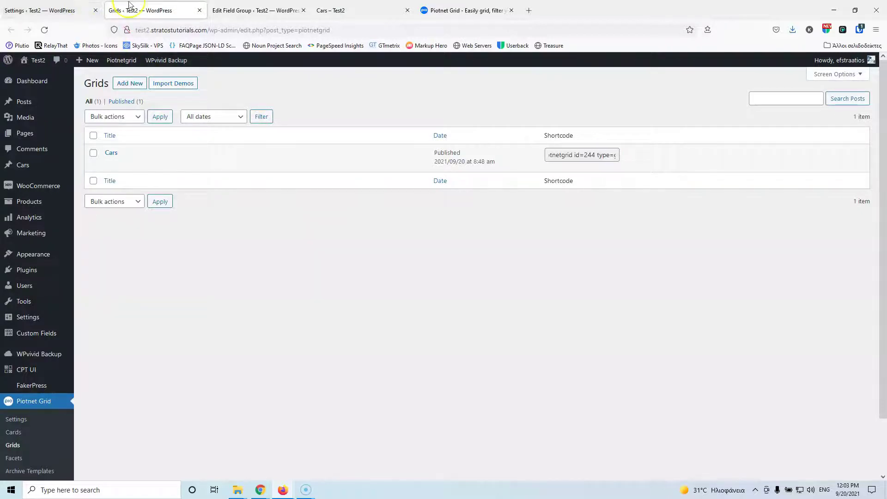
mouse_move(26, 133)
left_click(95, 151)
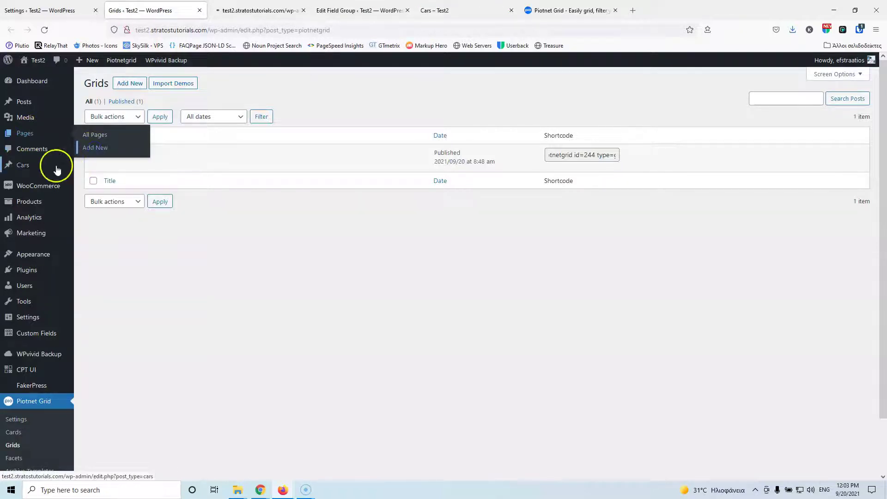
mouse_move(22, 169)
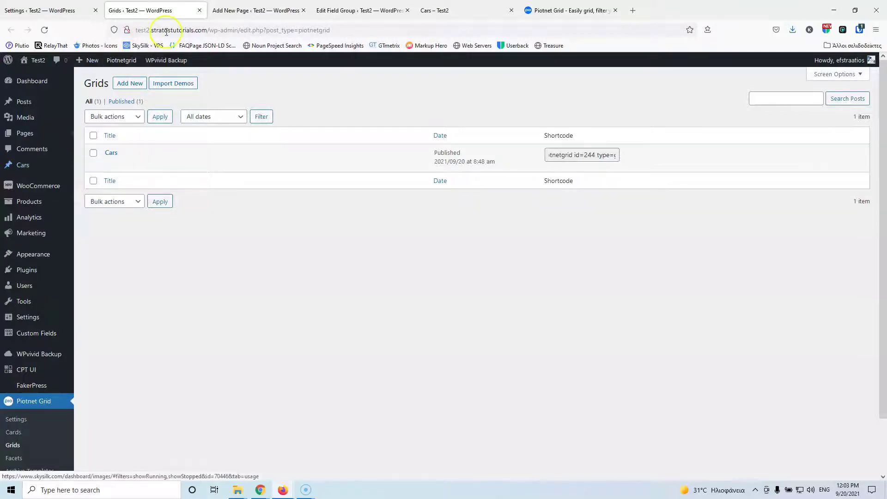
left_click(238, 10)
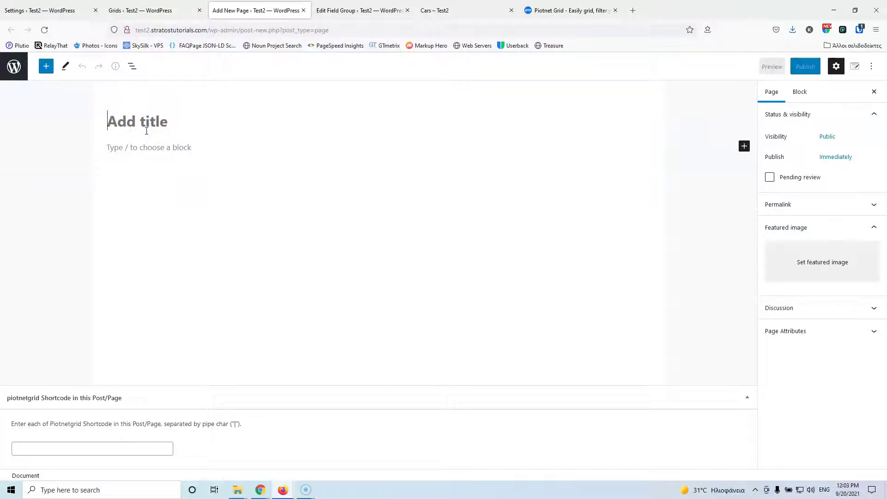
type("Used")
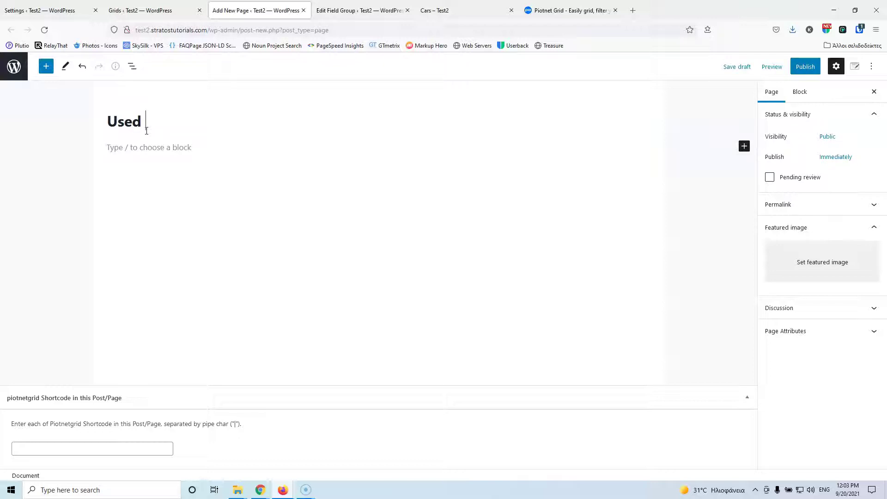
type("Cars")
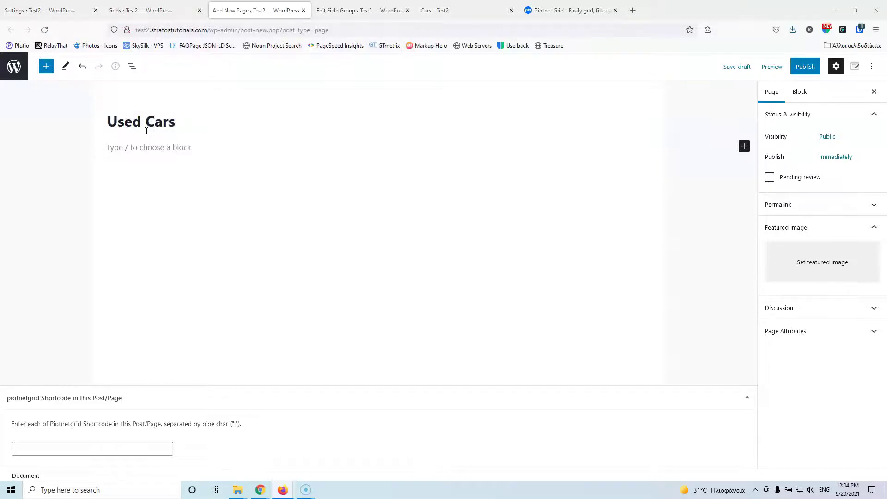
left_click(805, 67)
left_click(792, 68)
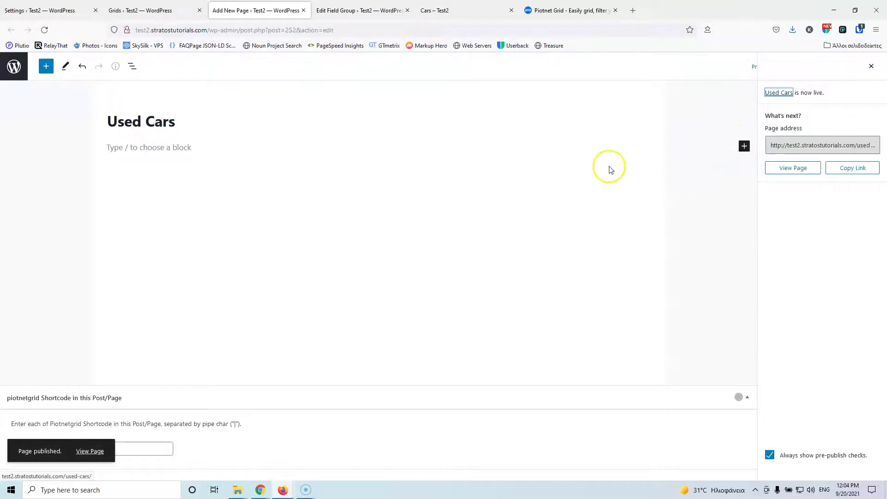
- Browse the full block library and insert the Piotnetgrid Grid block into the Used Cars page content
left_click(553, 179)
left_click(637, 147)
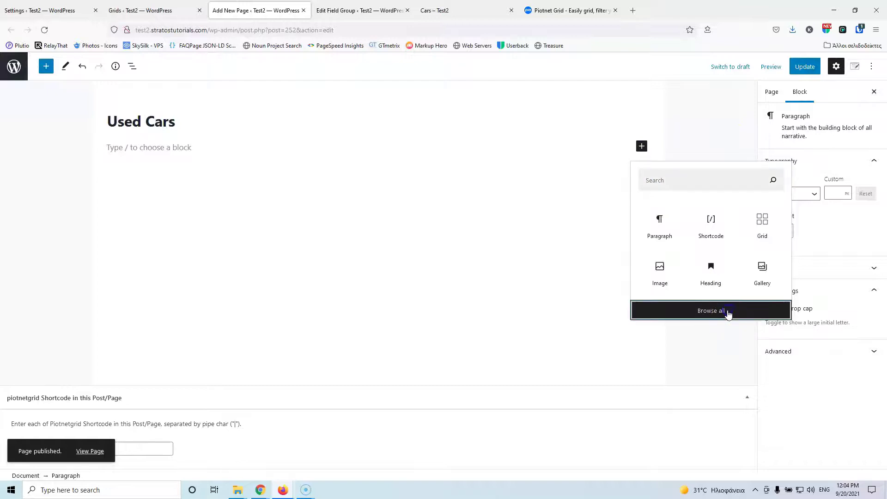
left_click(712, 310)
scroll(81, 287, "down", 5)
scroll(82, 292, "down", 10)
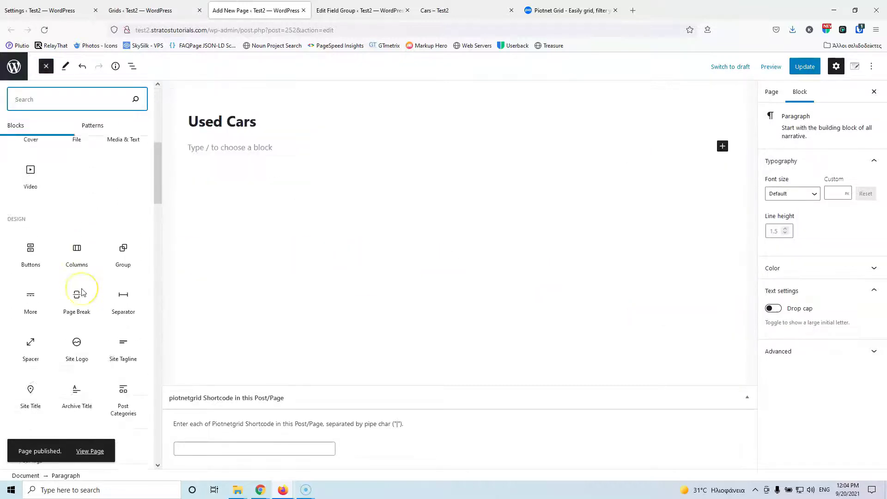
scroll(82, 288, "down", 7)
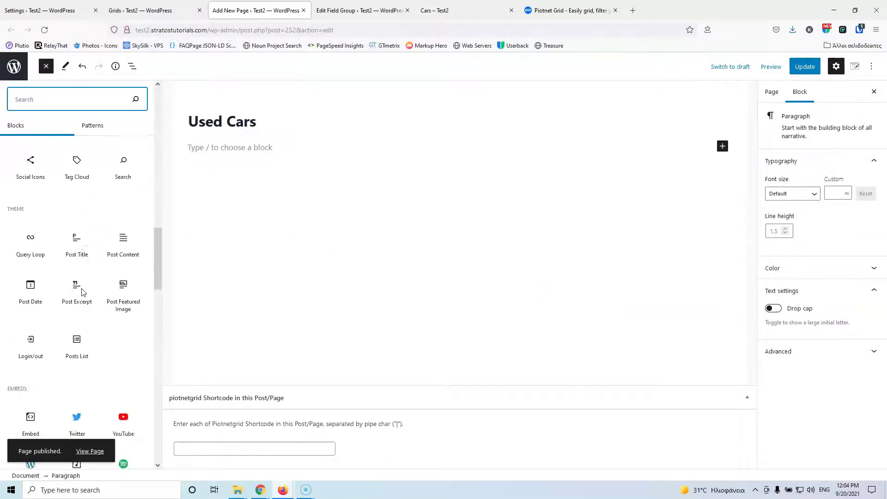
scroll(82, 283, "down", 8)
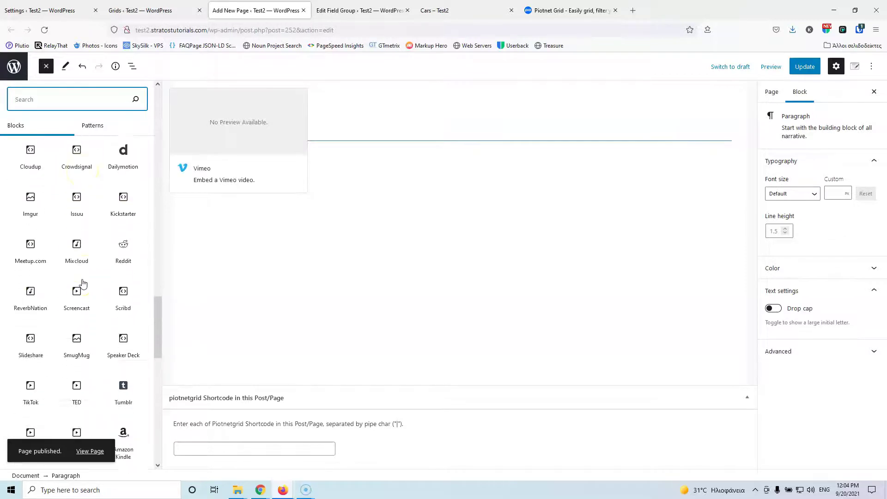
scroll(82, 283, "up", 2)
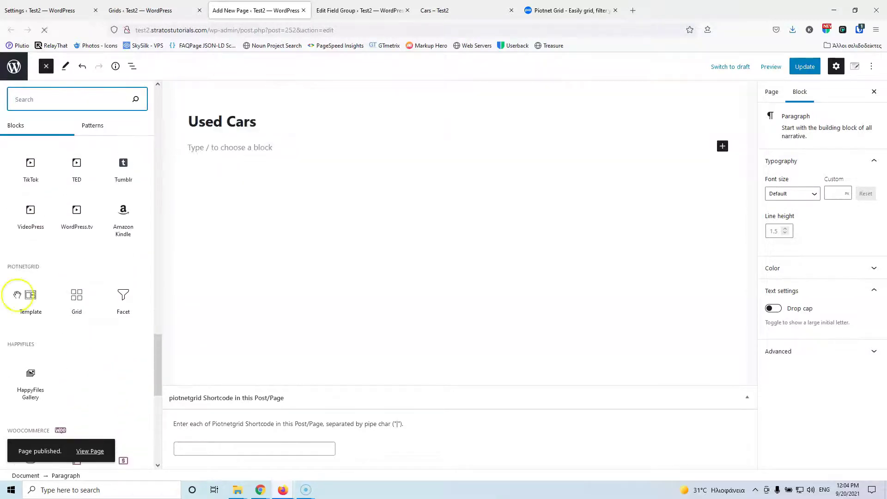
mouse_move(77, 295)
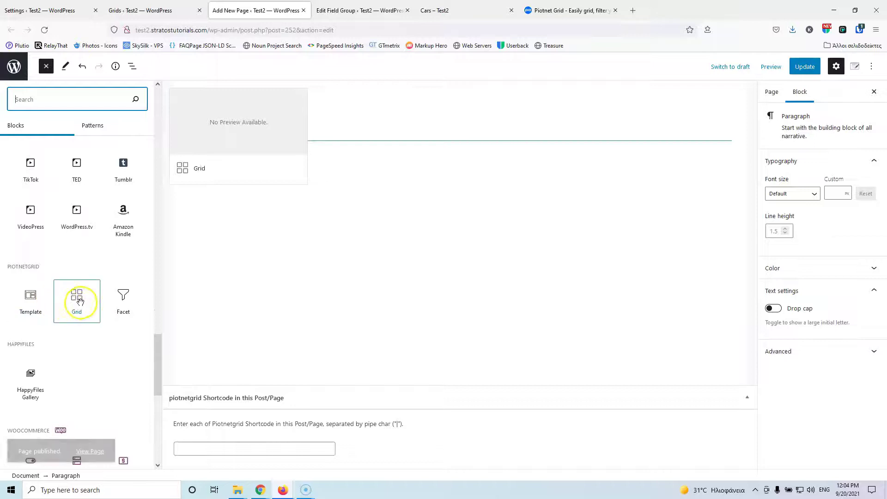
left_click_drag(79, 302, 290, 149)
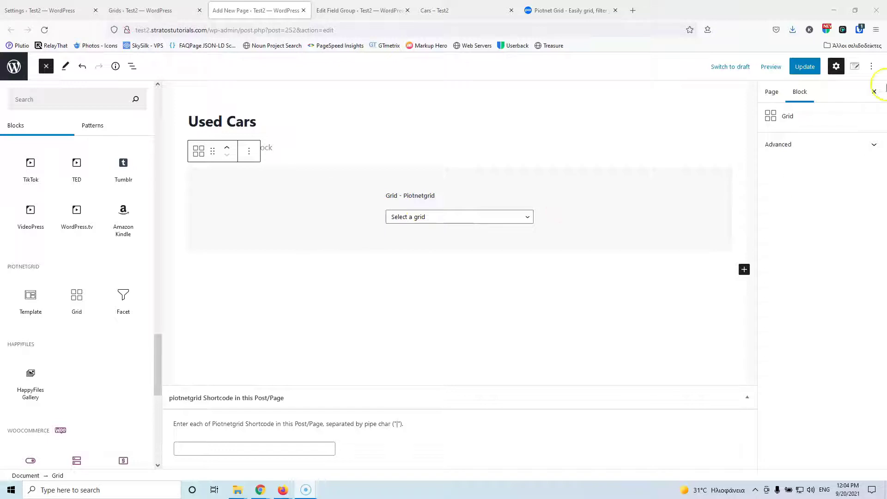
- Choose the Cars grid in the Grid block and update the page
left_click(438, 221)
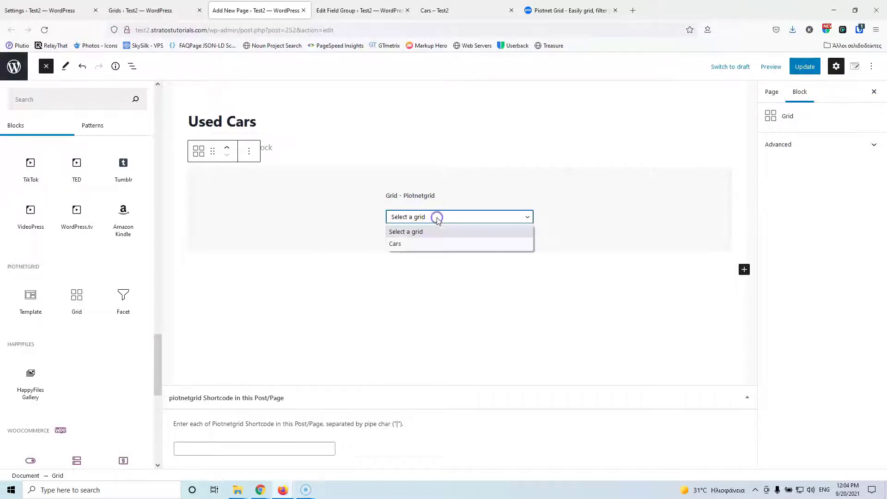
left_click(414, 249)
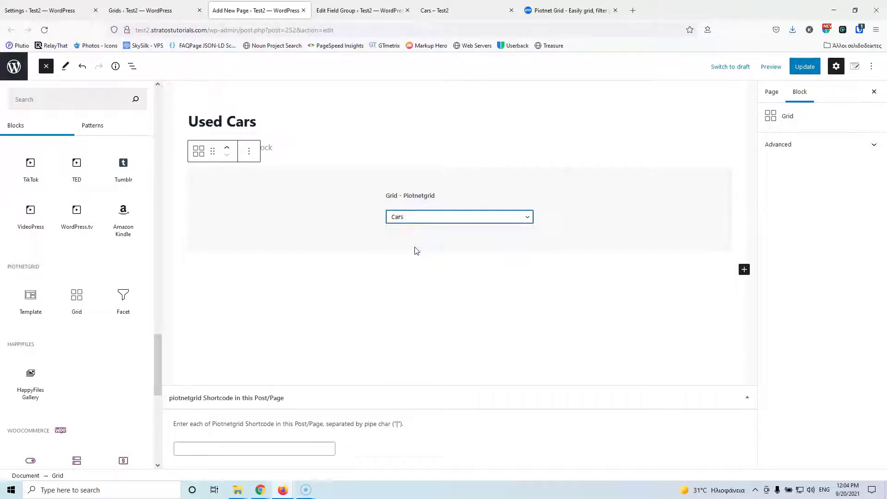
left_click(812, 66)
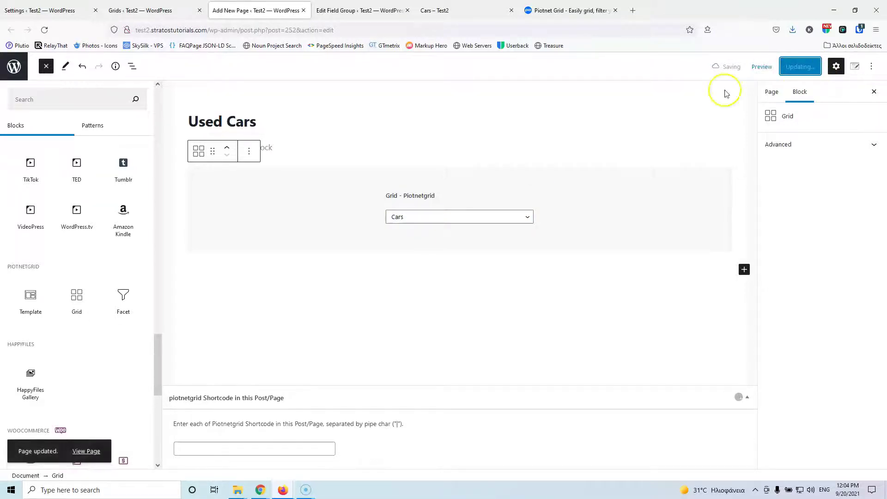
- Open the live Used Cars page in a new tab and examine the car listing and the Ford Transit card's text
middle_click(95, 456)
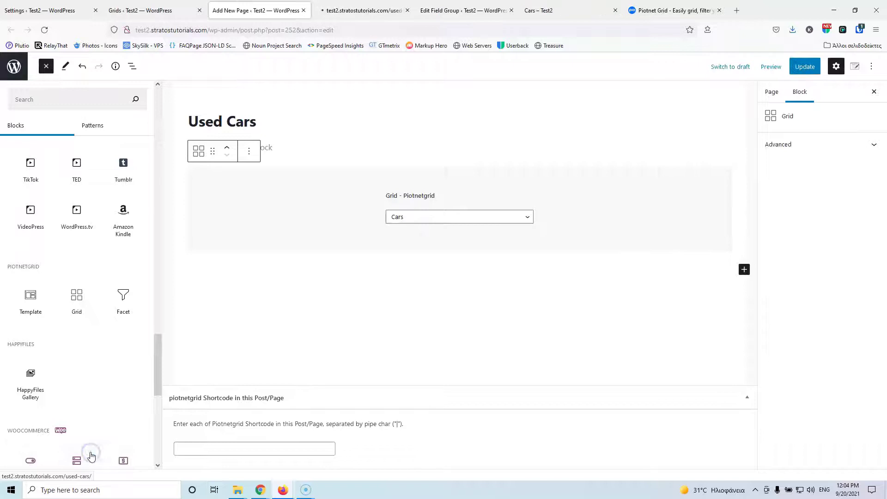
left_click(347, 7)
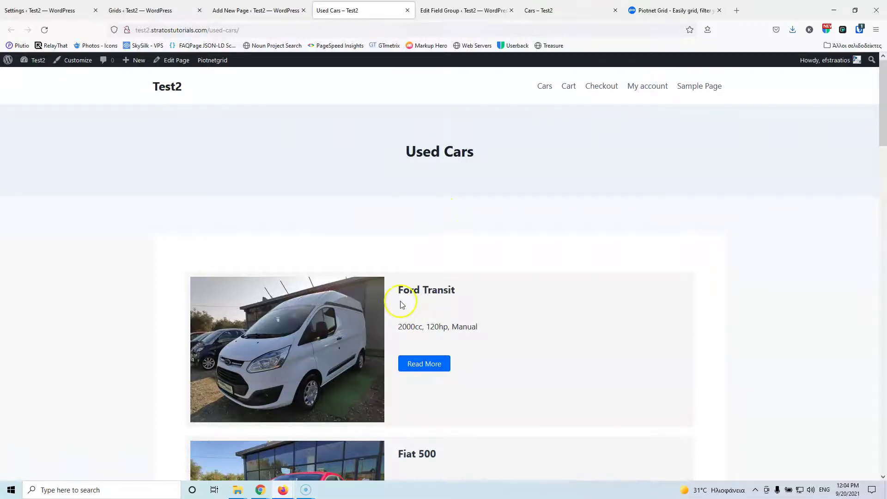
scroll(402, 305, "down", 10)
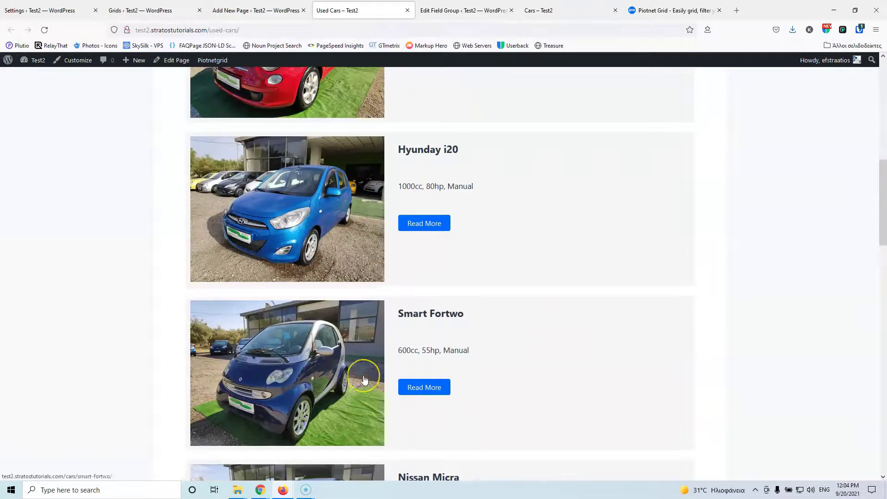
scroll(364, 378, "up", 6)
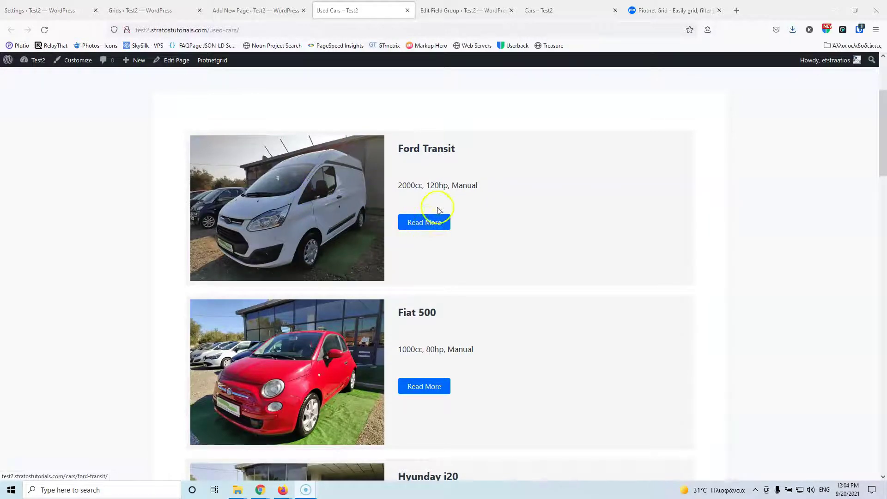
left_click_drag(397, 191, 485, 180)
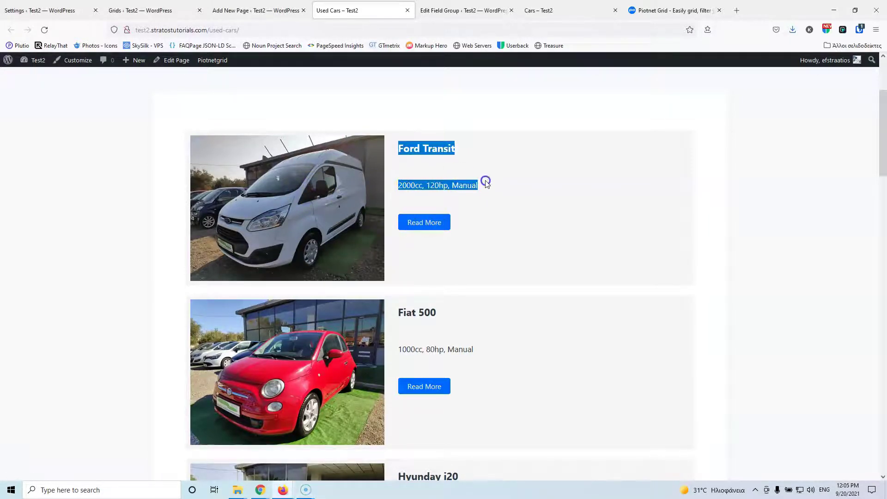
left_click(486, 198)
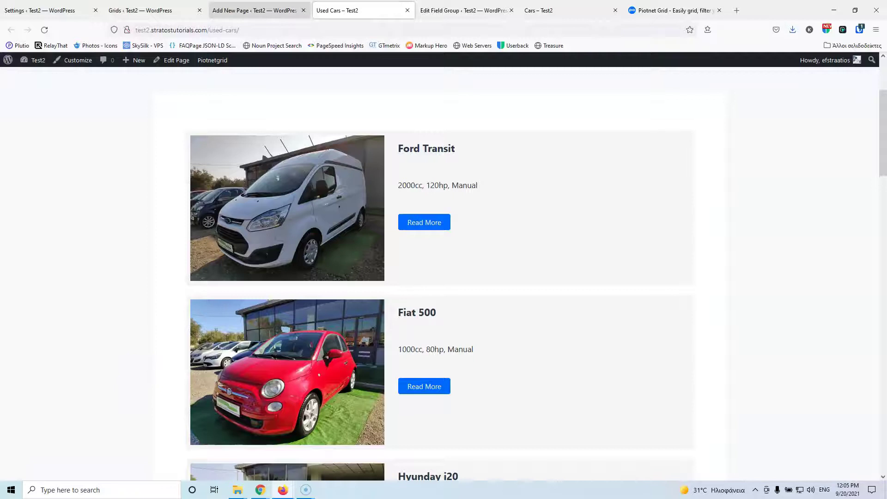
- Set the Used Cars page layout to Left Sidebar, update the page and reload its live view
left_click(254, 10)
left_click(779, 99)
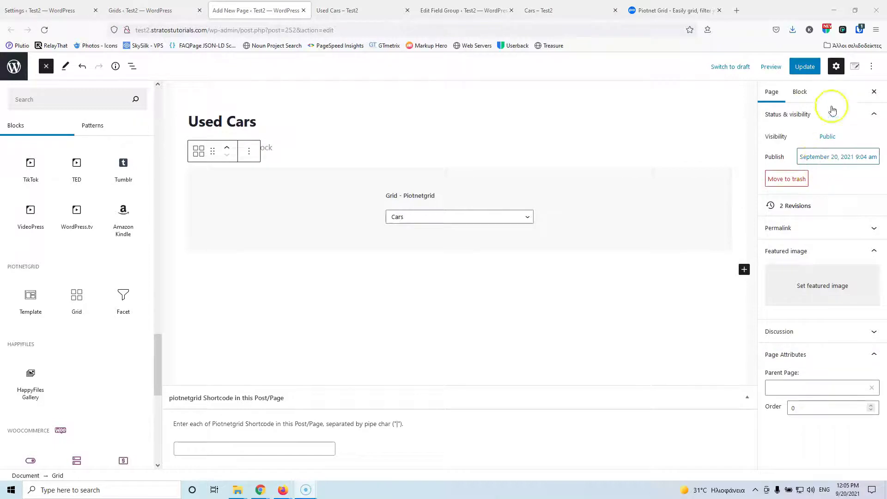
left_click(854, 67)
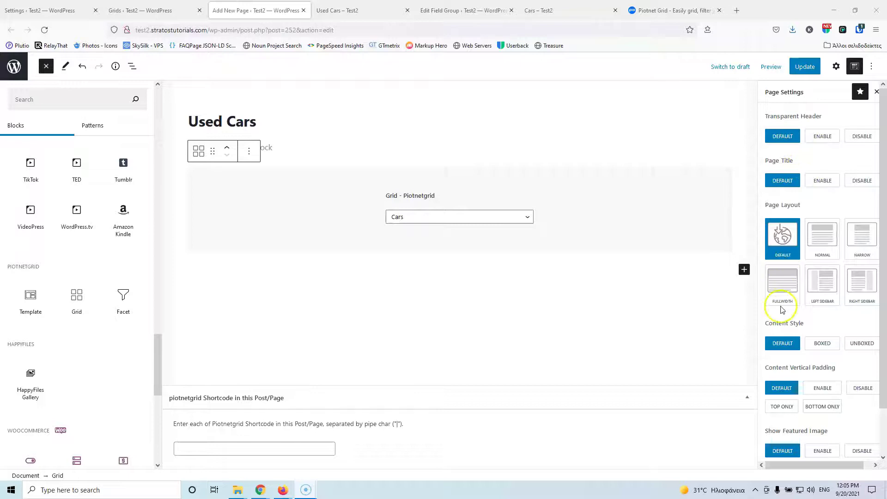
scroll(780, 307, "down", 2)
scroll(781, 308, "up", 2)
left_click(827, 281)
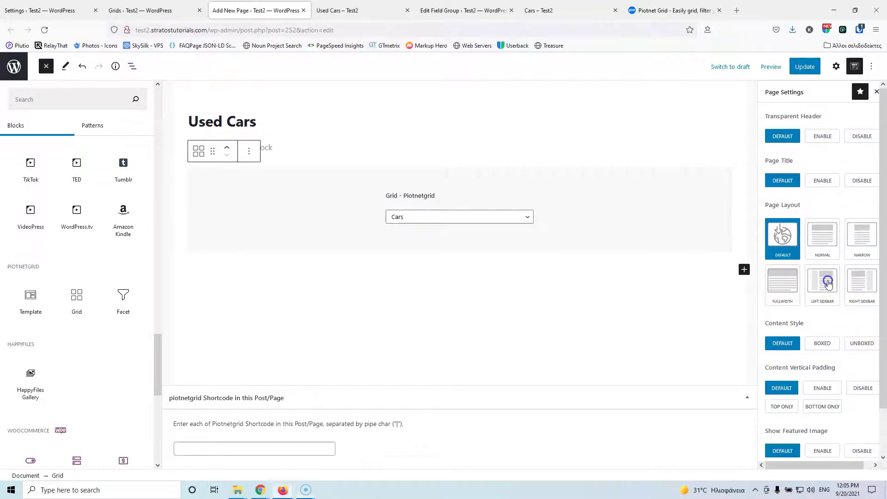
left_click(804, 70)
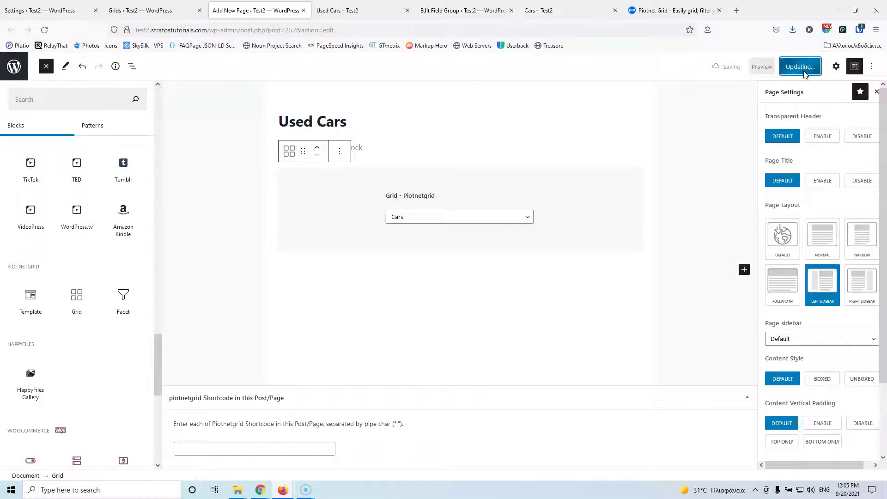
left_click(329, 11)
left_click(44, 30)
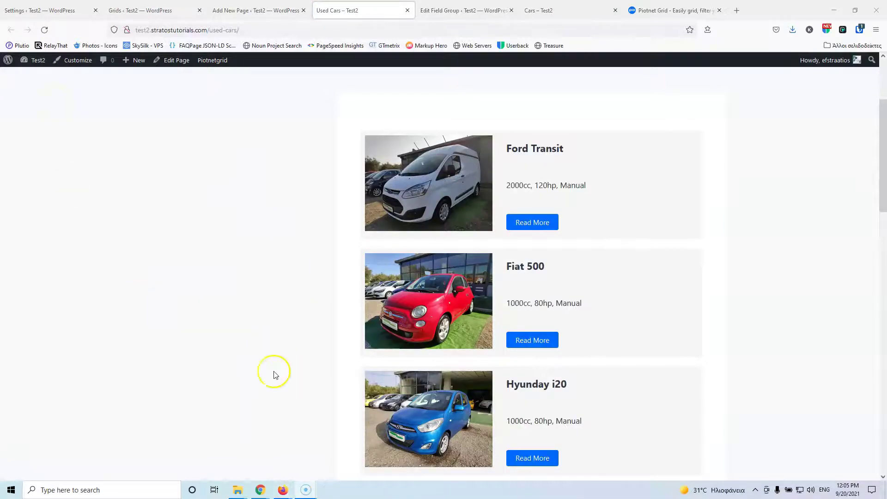
- Create a new Piotnet Grid facet titled Cars and publish it, resubmitting the request
left_click(157, 6)
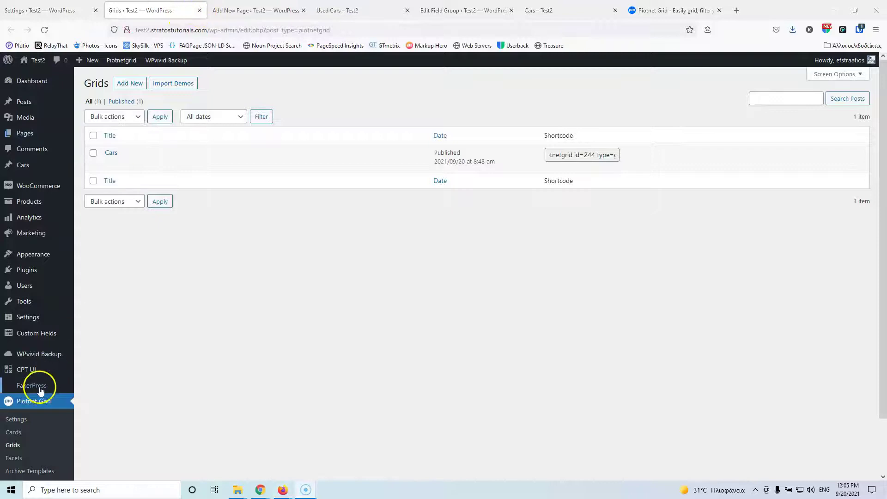
scroll(39, 388, "down", 2)
left_click(18, 413)
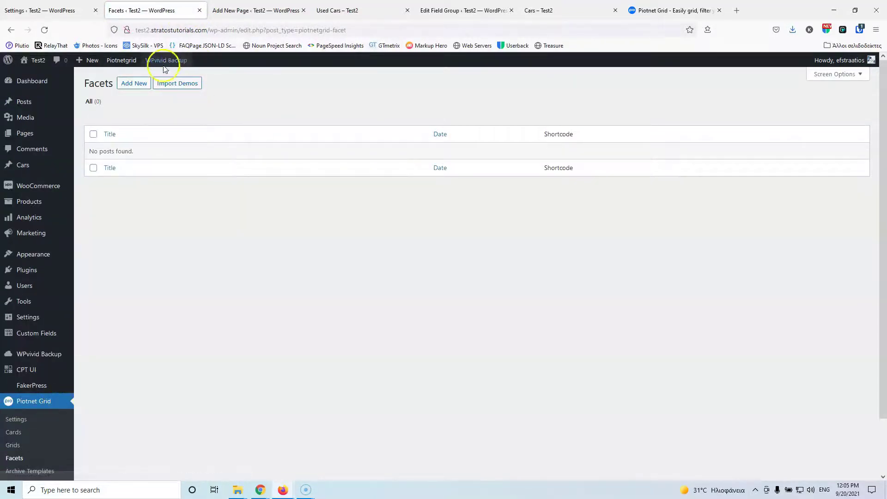
left_click(132, 87)
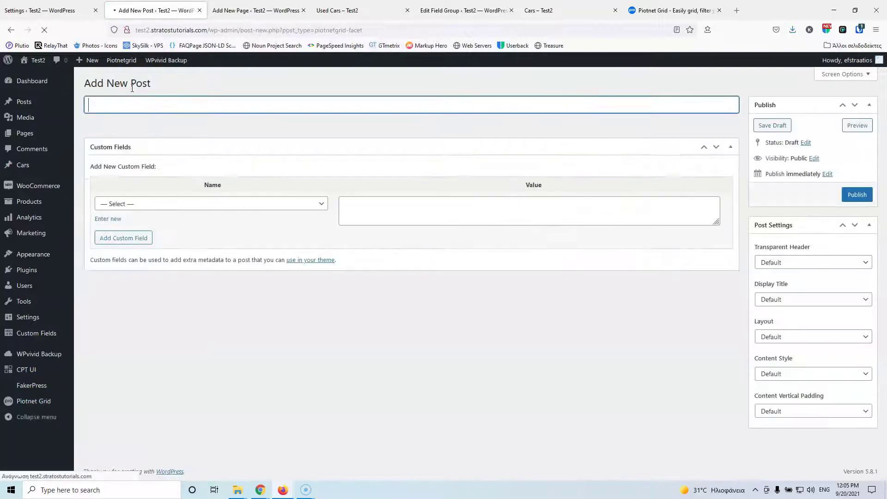
left_click(143, 103)
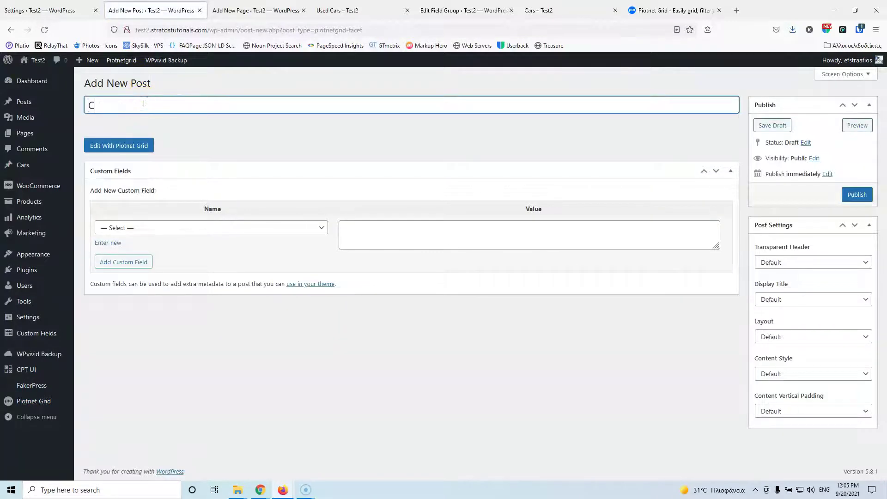
left_click(858, 195)
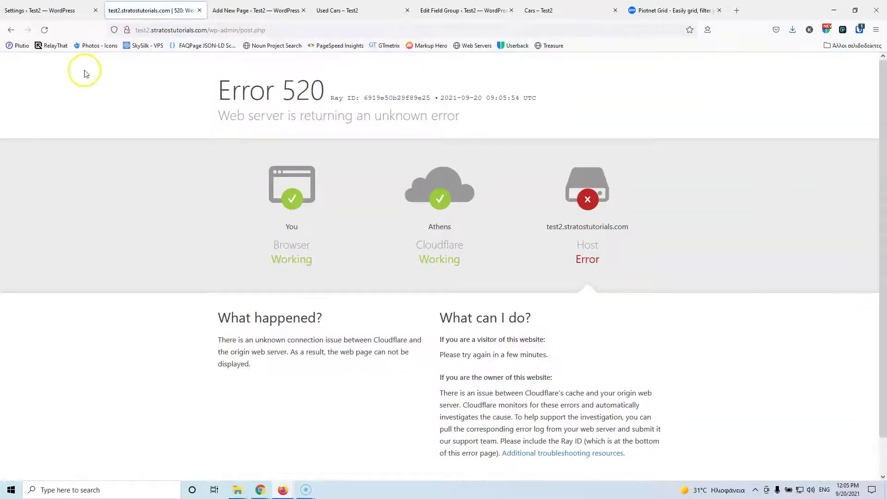
left_click(45, 30)
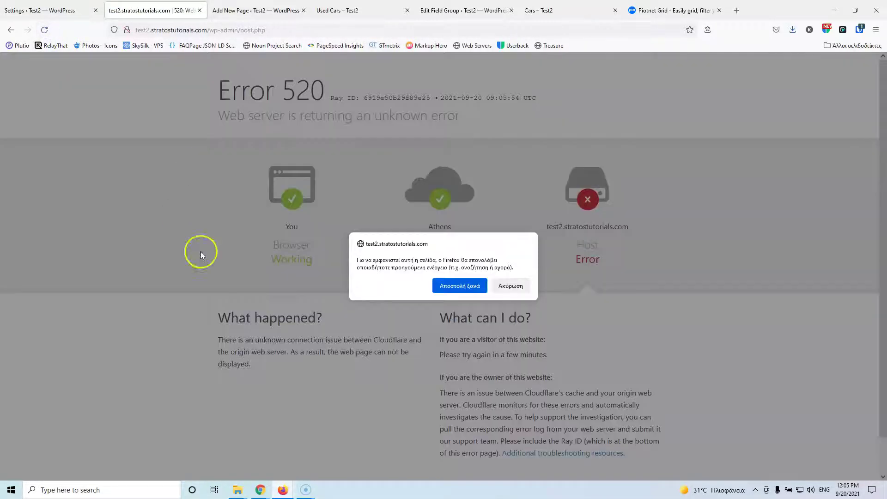
left_click(444, 286)
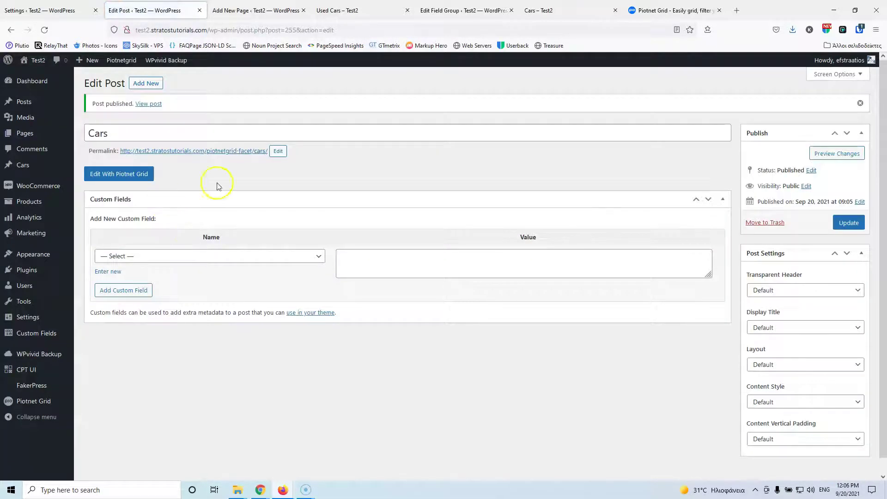
- Update the Cars facet post, open it with Piotnet Grid and add a section containing a Facet widget
left_click(849, 222)
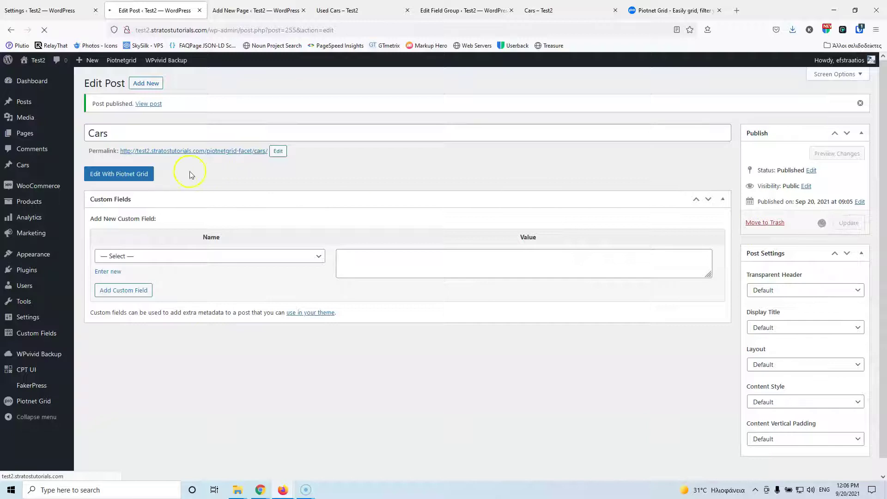
left_click(117, 172)
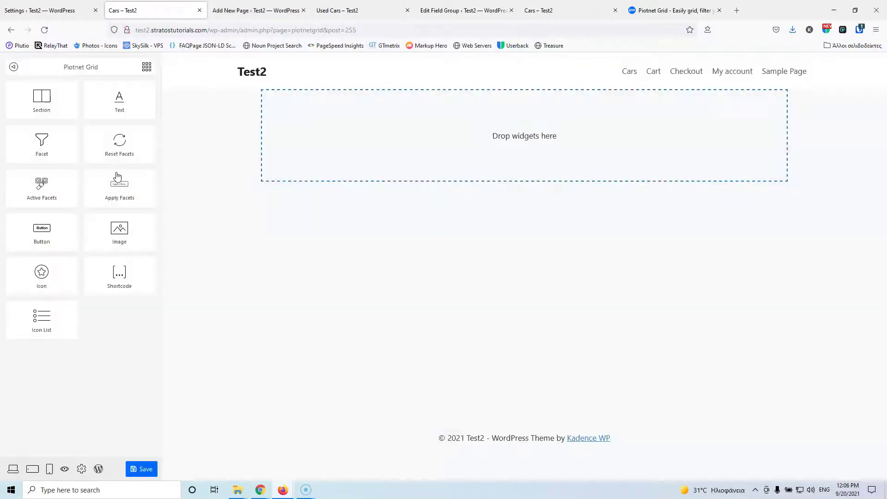
left_click_drag(36, 98, 403, 136)
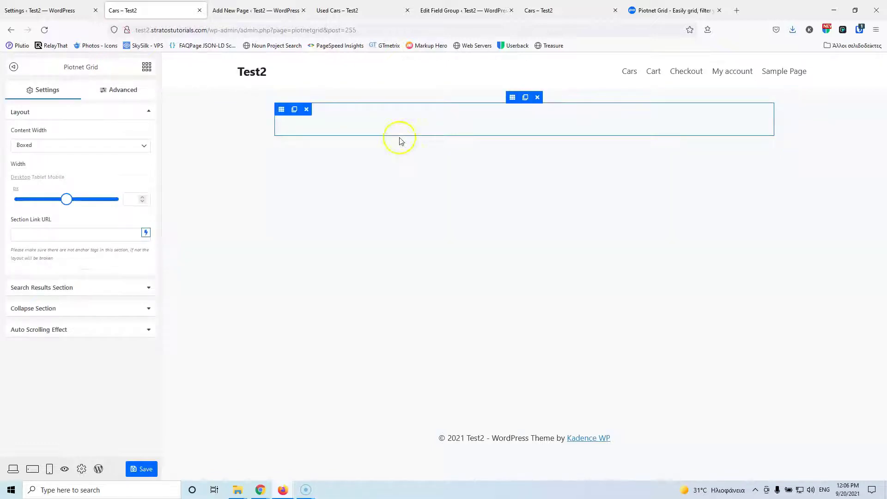
left_click(146, 67)
left_click_drag(29, 147, 381, 128)
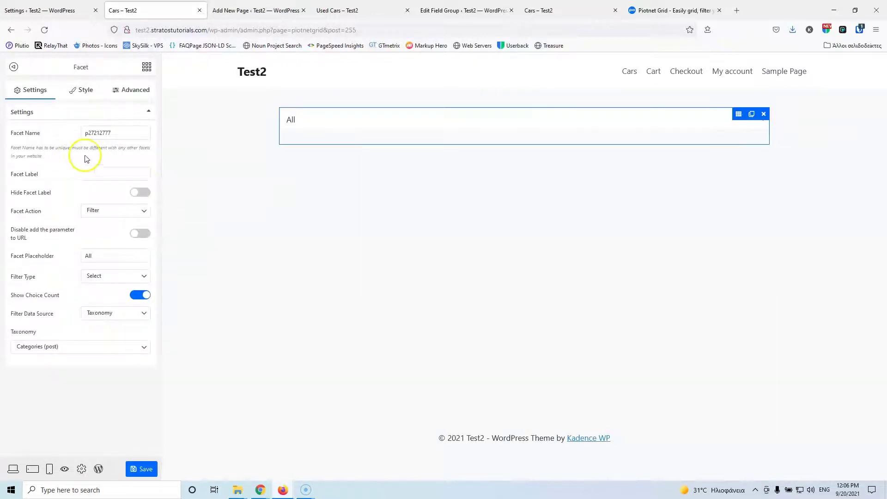
- Set the facet's name and label to Maker and its placeholder to Select Maker, keeping Filter as the action
left_click(39, 134)
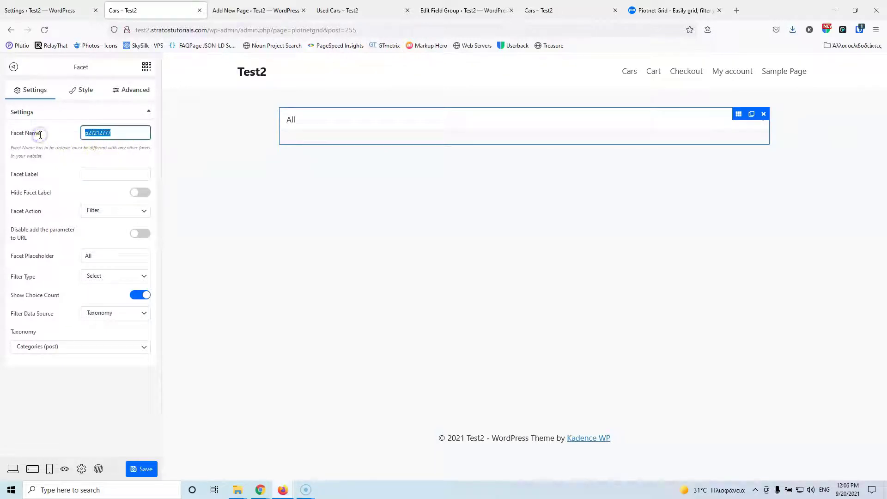
type("Mak")
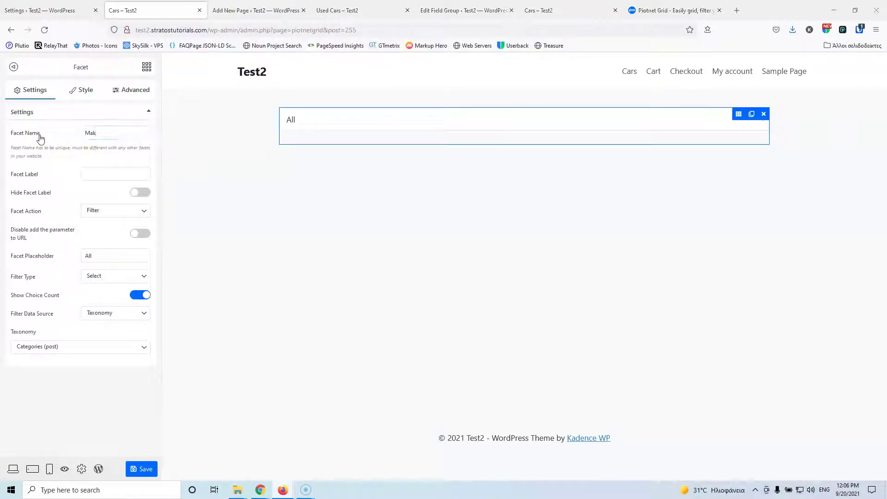
left_click(114, 129)
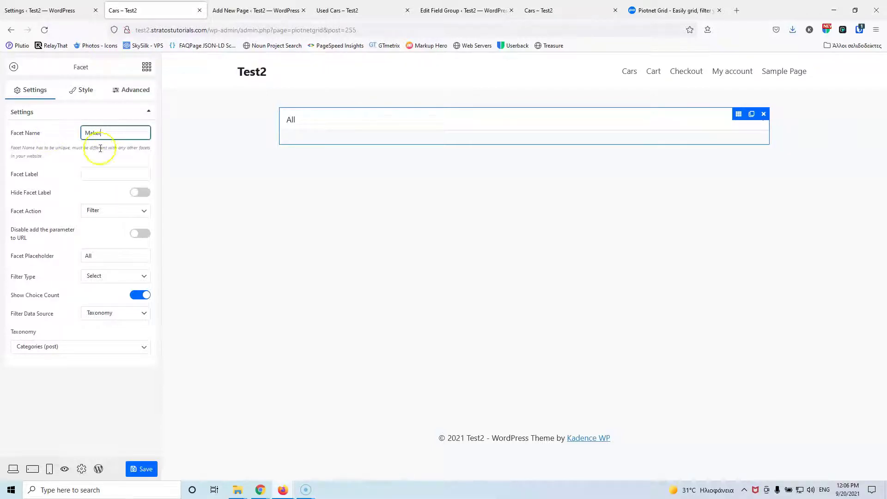
left_click(89, 175)
left_click(72, 132)
left_click(102, 174)
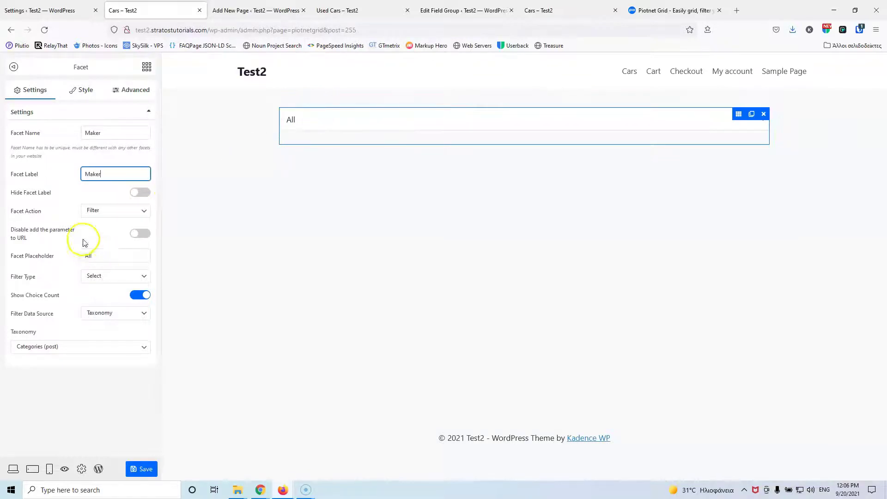
left_click(99, 216)
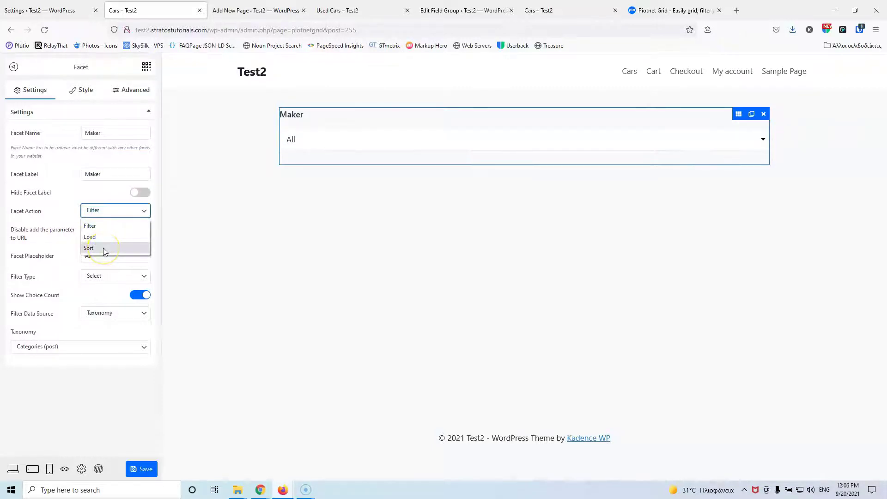
left_click(99, 190)
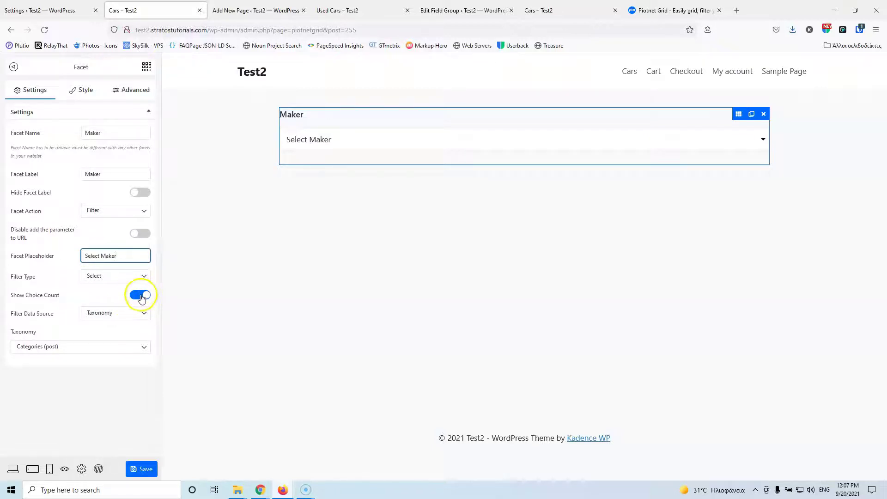
- Use Taxonomy as the Maker facet's data source with the Makers (cars) taxonomy, and save the facet
left_click(128, 317)
left_click(113, 329)
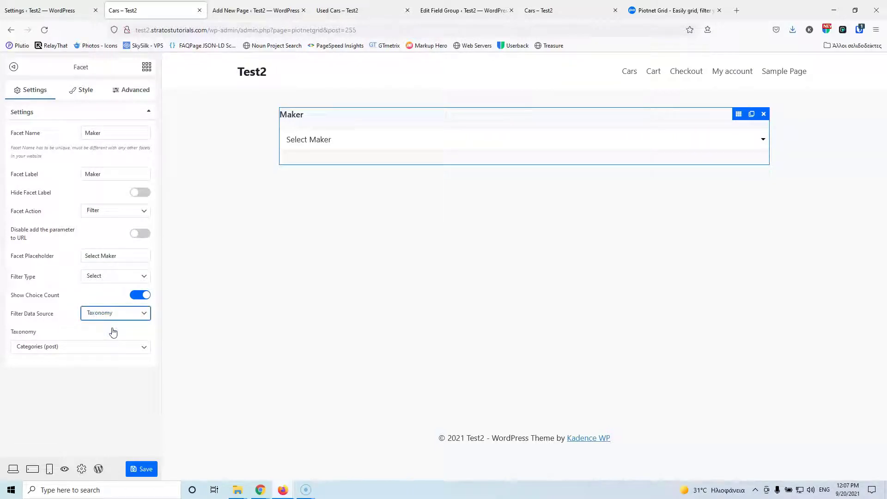
left_click(86, 348)
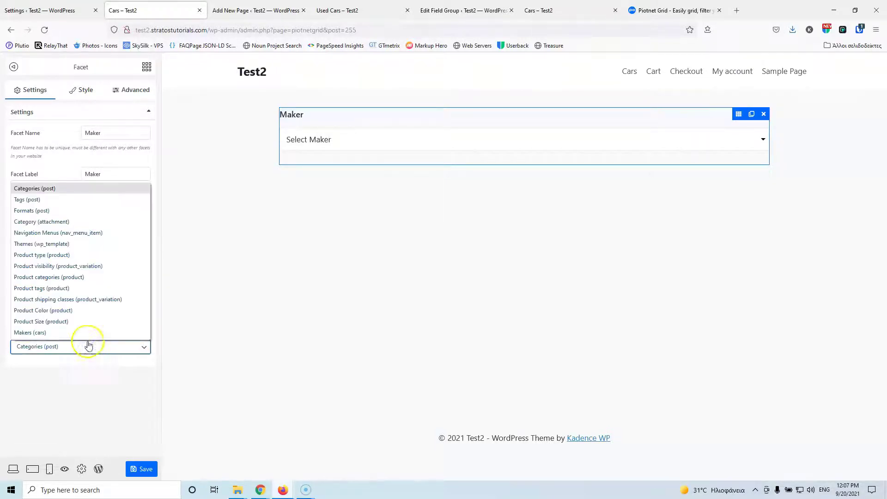
left_click(77, 333)
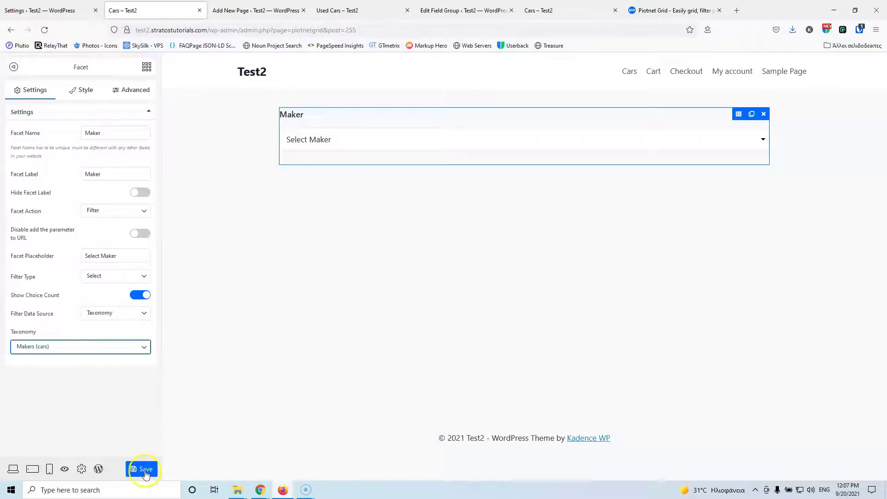
left_click(145, 469)
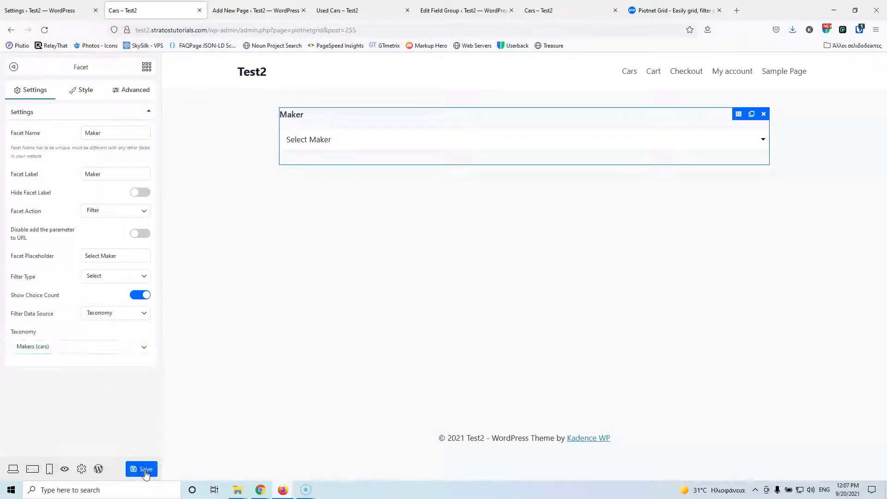
- Open the list of Piotnet Grid facets, and open the site's Widgets page in a new tab
left_click(48, 9)
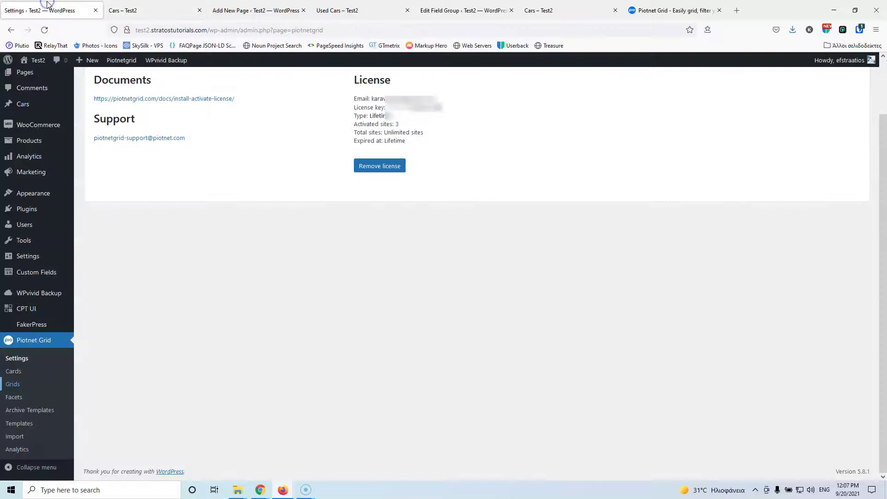
left_click(16, 399)
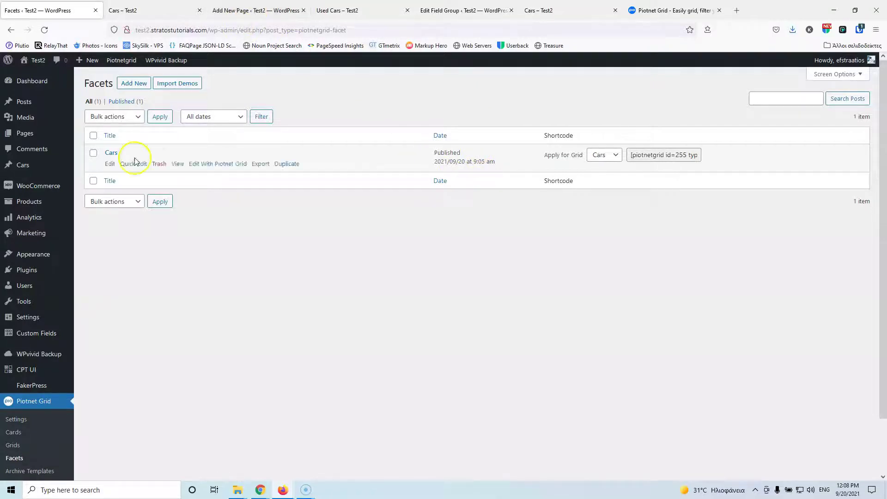
mouse_move(30, 255)
middle_click(94, 281)
left_click(145, 11)
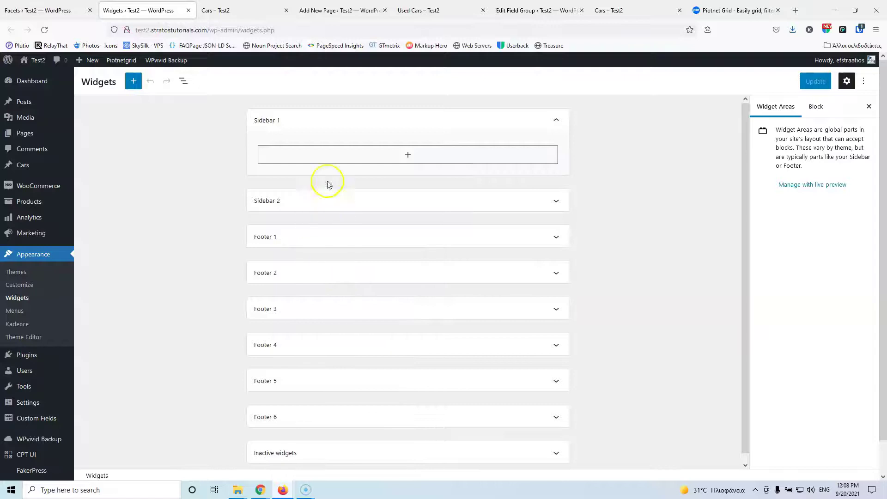
- Add the Piotnetgrid Facet block to the Sidebar 1 widget area
left_click(407, 155)
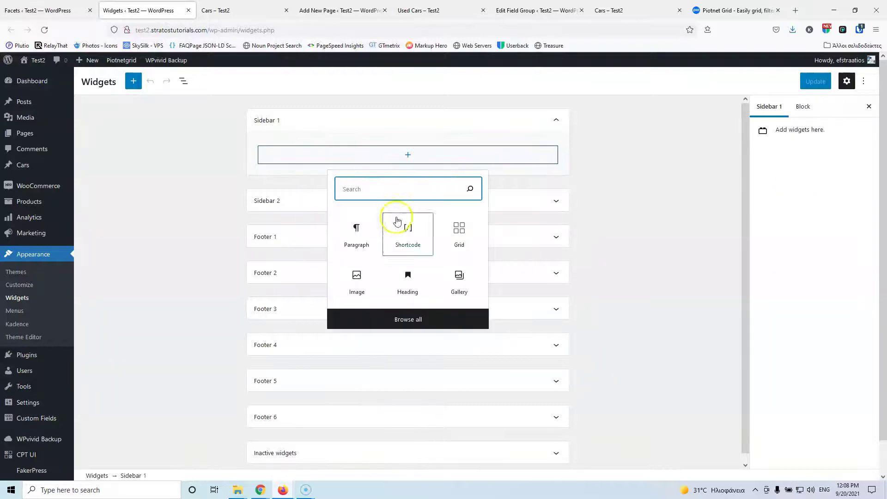
left_click(413, 318)
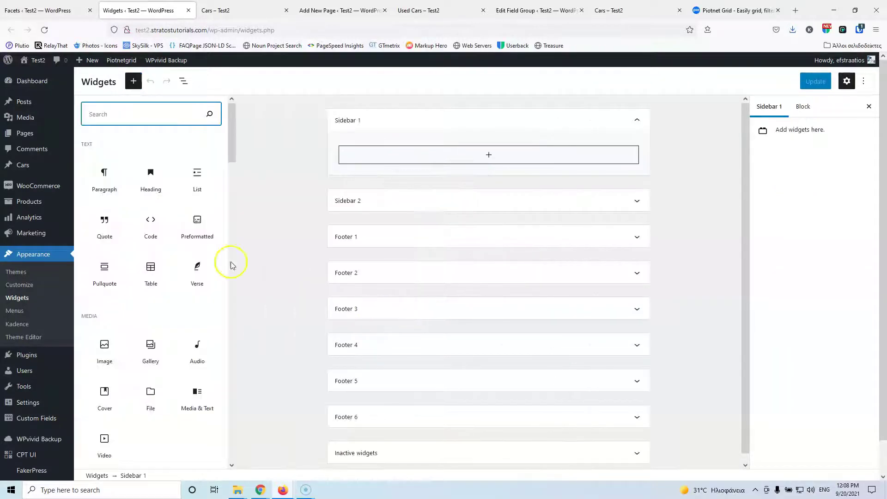
scroll(168, 302, "down", 4)
scroll(168, 303, "down", 15)
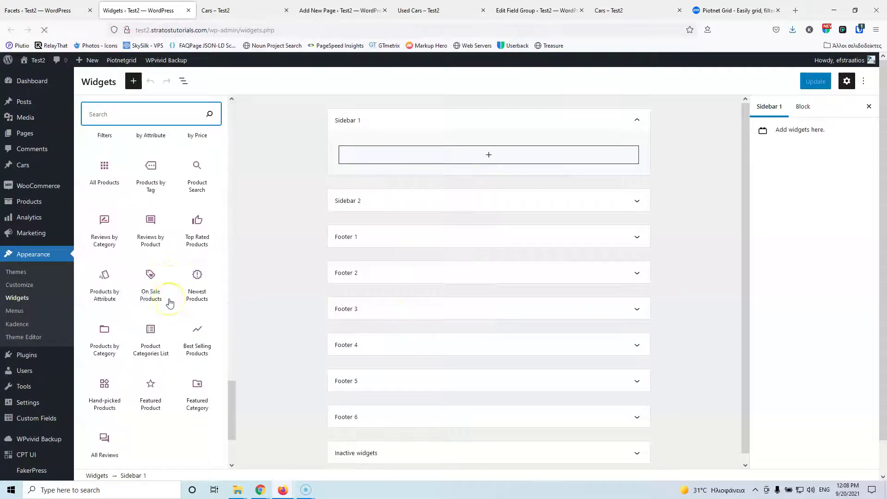
scroll(169, 301, "up", 5)
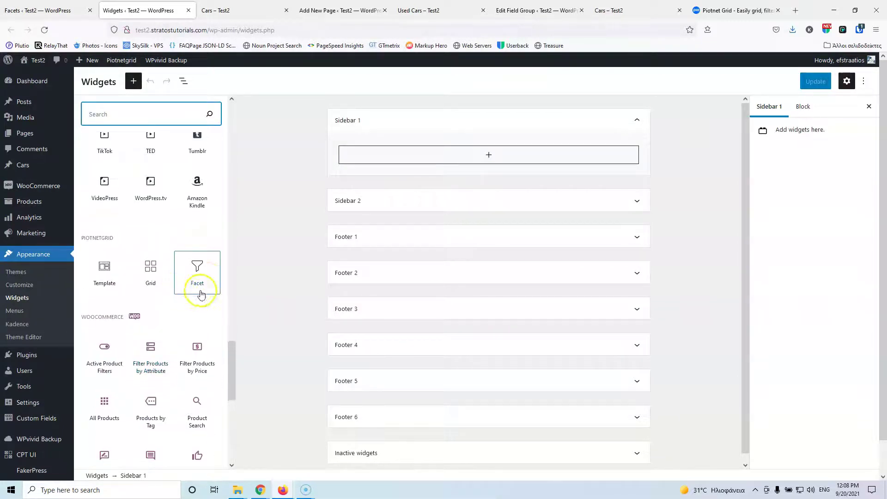
left_click_drag(199, 269, 469, 160)
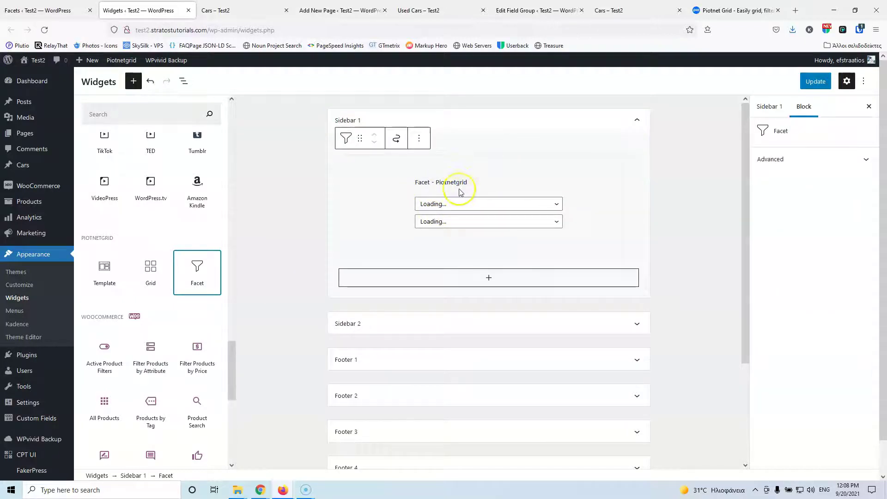
- Choose Cars in both selectors of the sidebar's Facet block and update the widgets
left_click(468, 205)
left_click(437, 230)
left_click(468, 221)
left_click(439, 249)
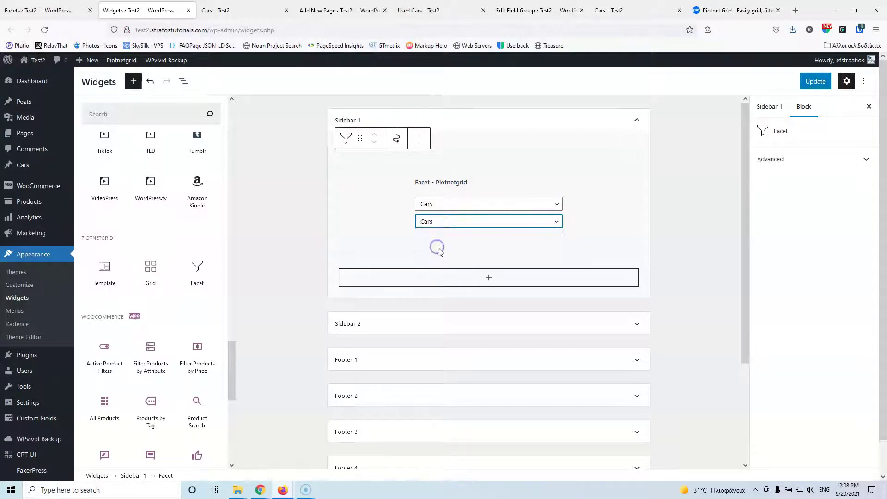
left_click(815, 82)
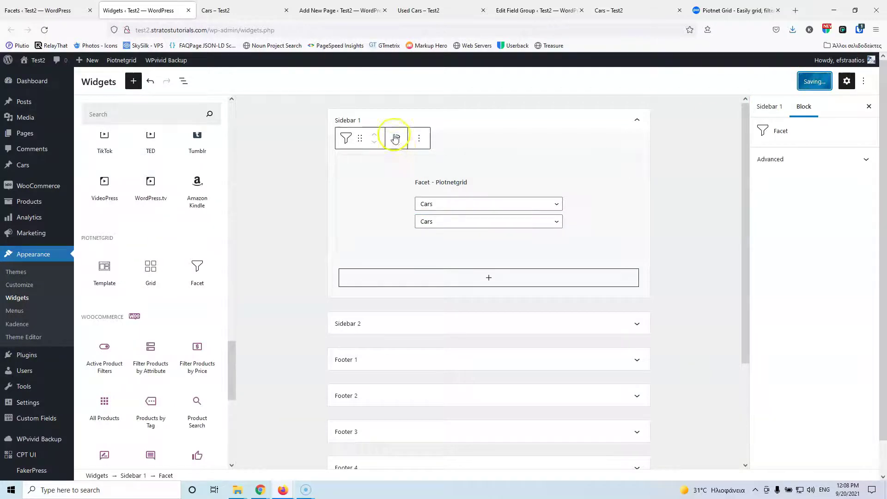
- Reload the live Used Cars page and test the Maker filter with Daewoo and Fiat, clearing the selection at the end
left_click(439, 10)
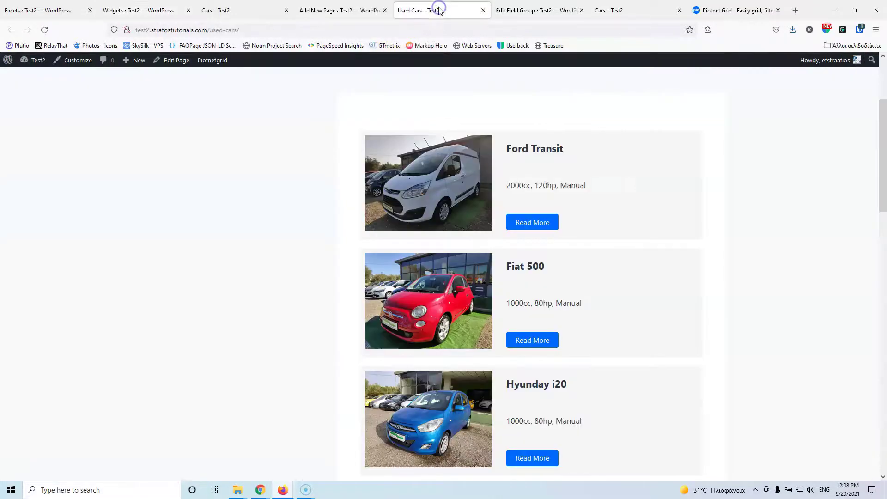
left_click(40, 31)
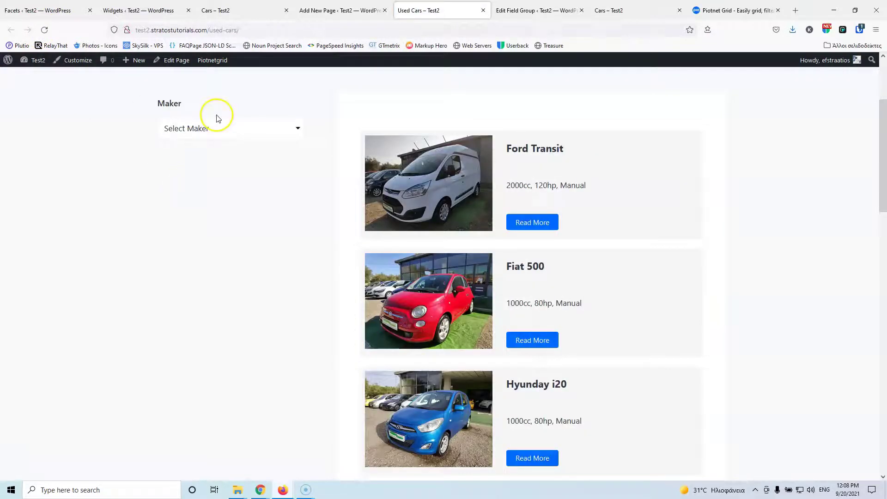
left_click(221, 135)
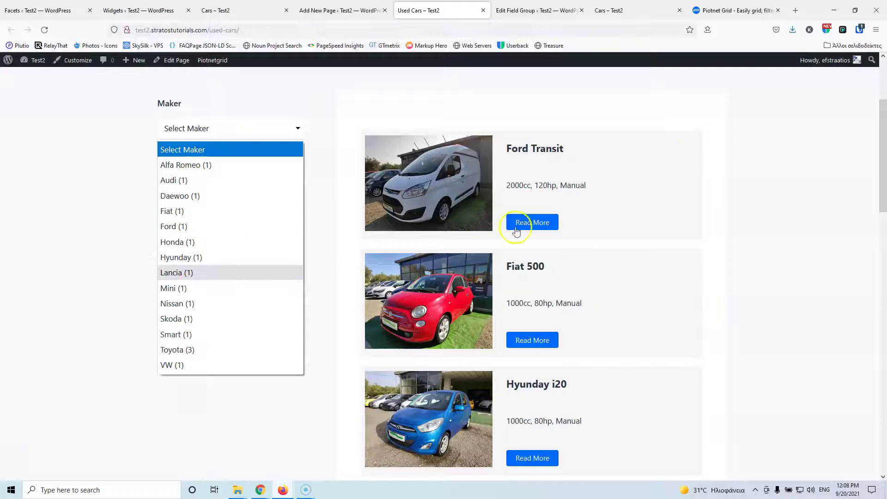
left_click(199, 196)
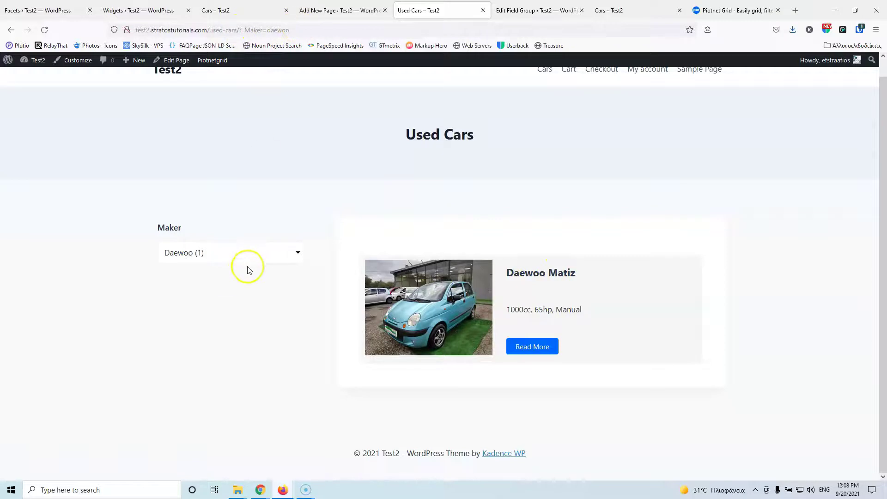
left_click(237, 254)
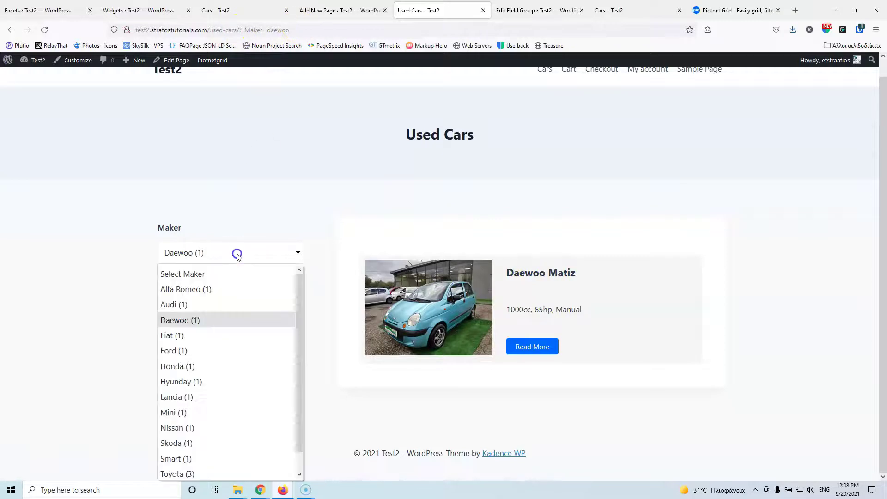
left_click(206, 339)
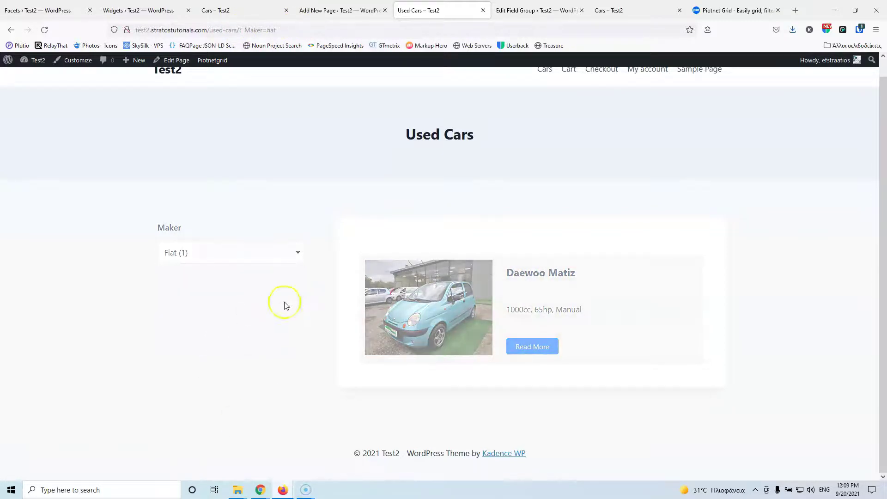
left_click(227, 259)
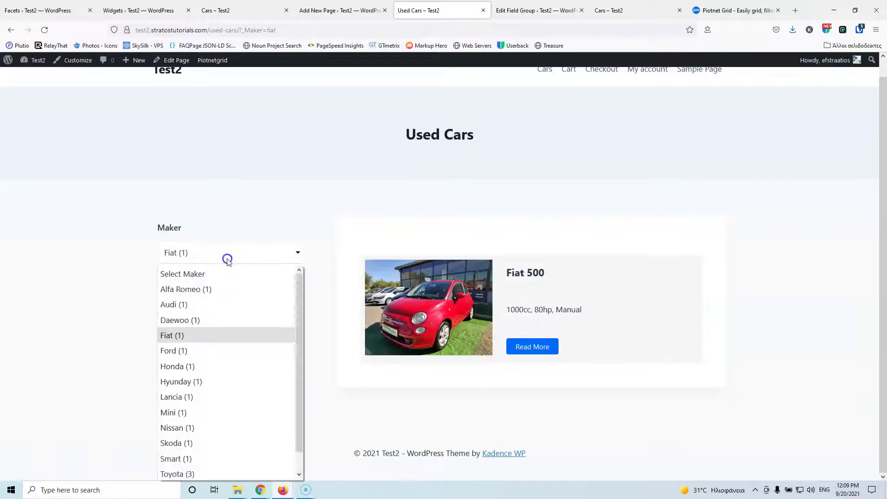
left_click(220, 273)
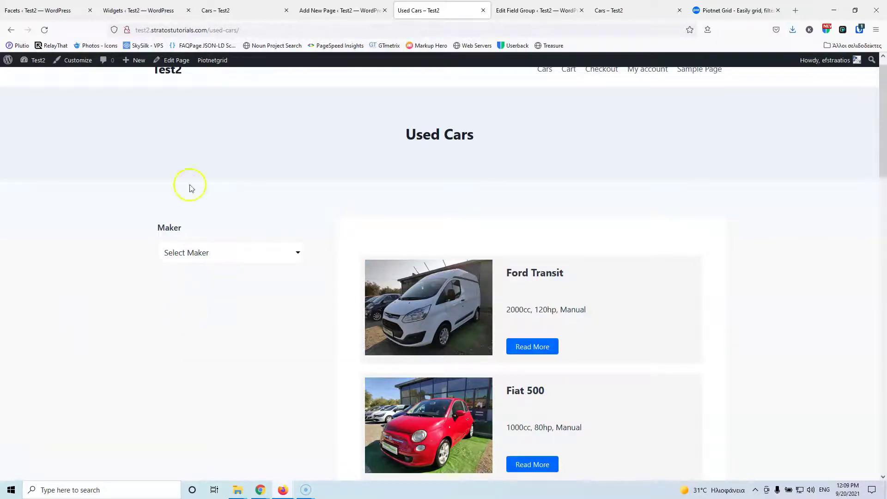
- Add a Reset Facets element below the Maker facet in the Cars facet editor, set its text to Clear and save
left_click(216, 10)
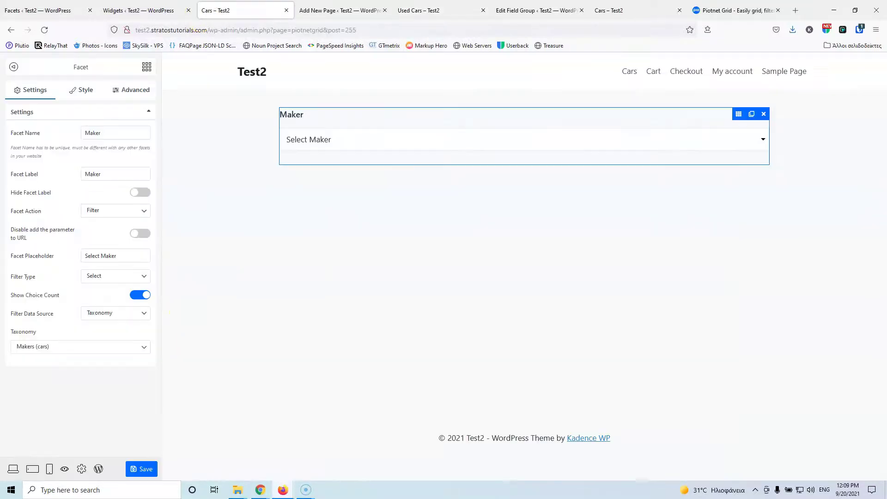
left_click(146, 67)
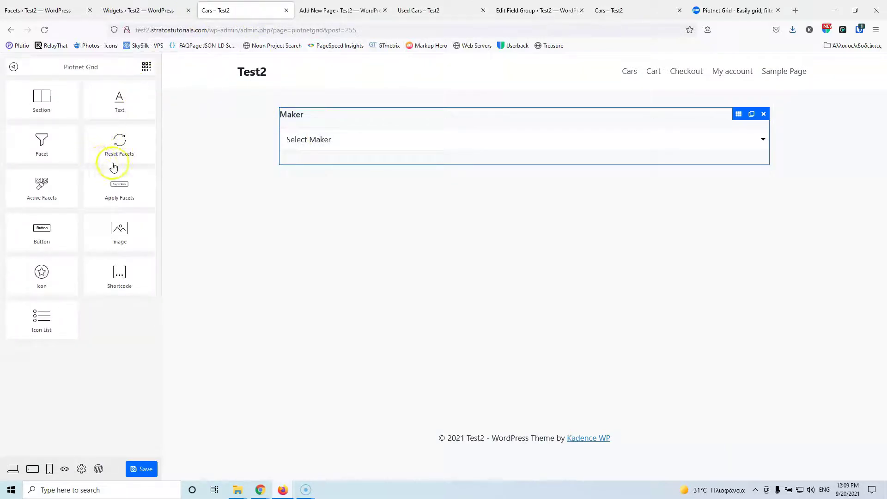
left_click_drag(119, 148, 298, 162)
left_click_drag(118, 149, 311, 160)
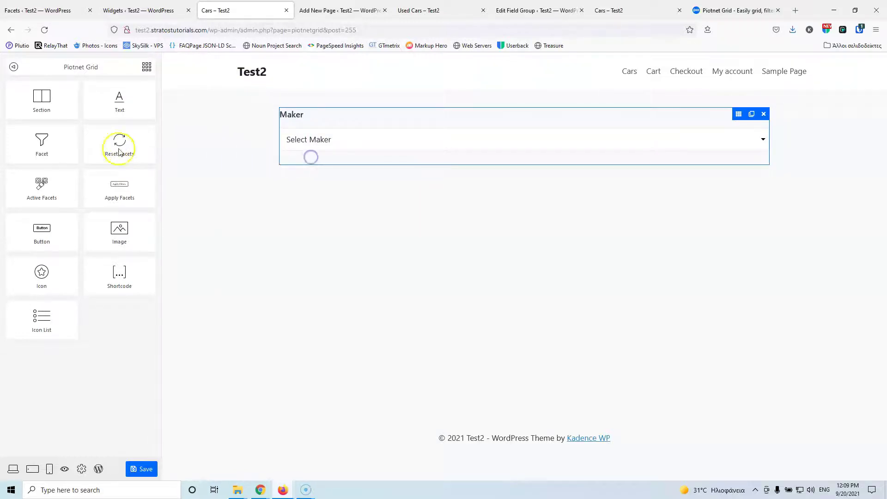
left_click_drag(116, 144, 335, 146)
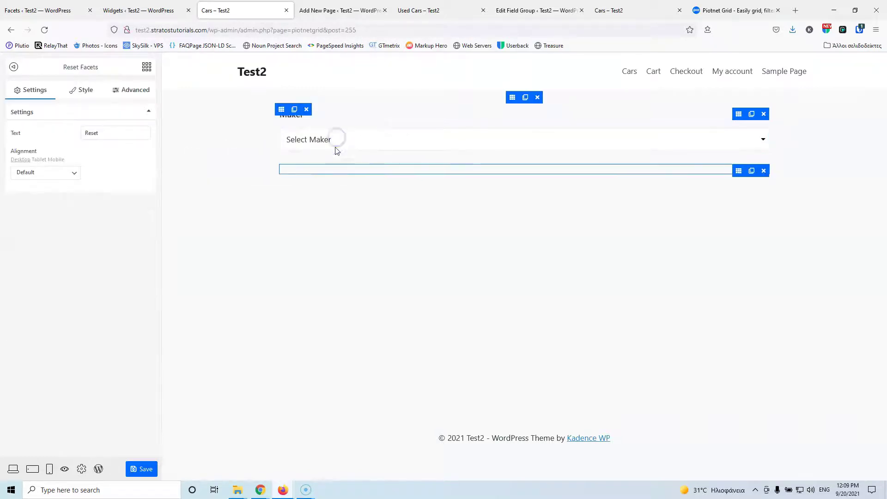
double_click(92, 133)
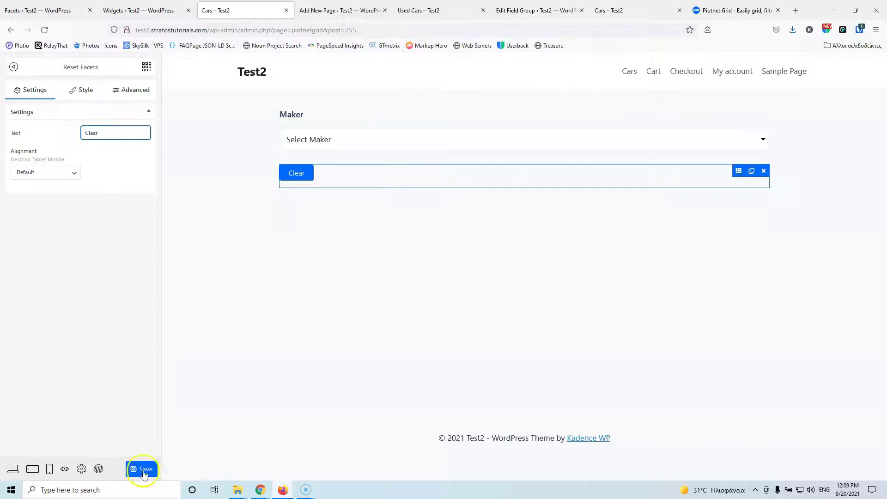
left_click(142, 469)
- Insert a second Facet element between the Maker facet and the Clear button and open its settings
left_click(147, 68)
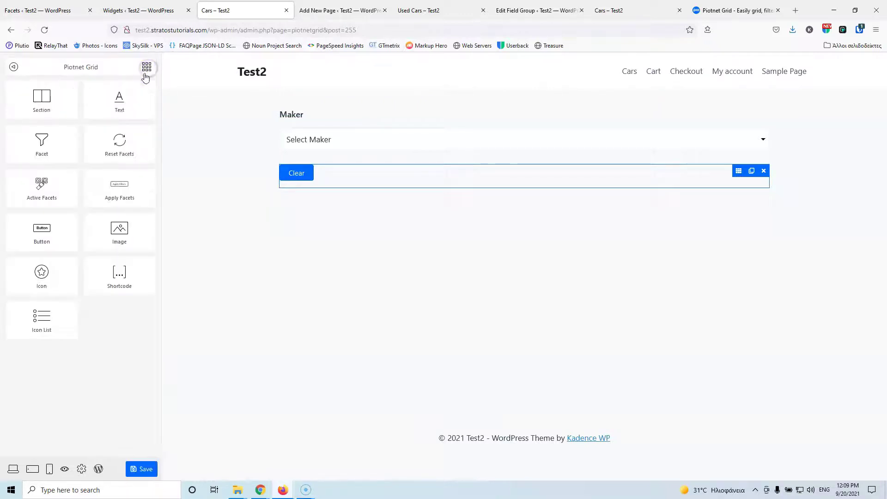
left_click_drag(42, 140, 293, 174)
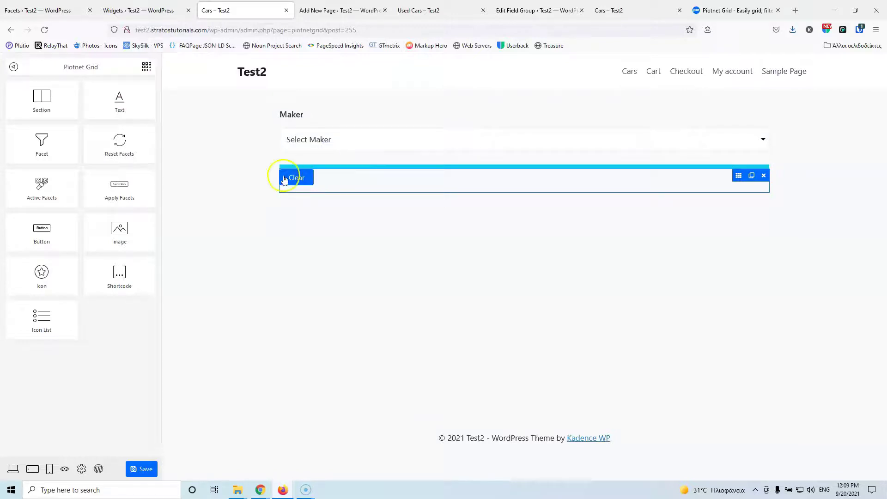
left_click(147, 68)
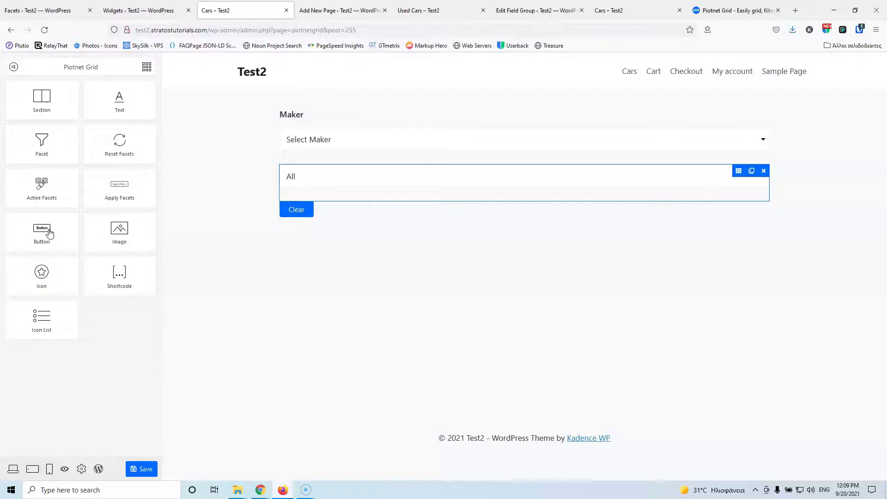
left_click(336, 181)
left_click(336, 181)
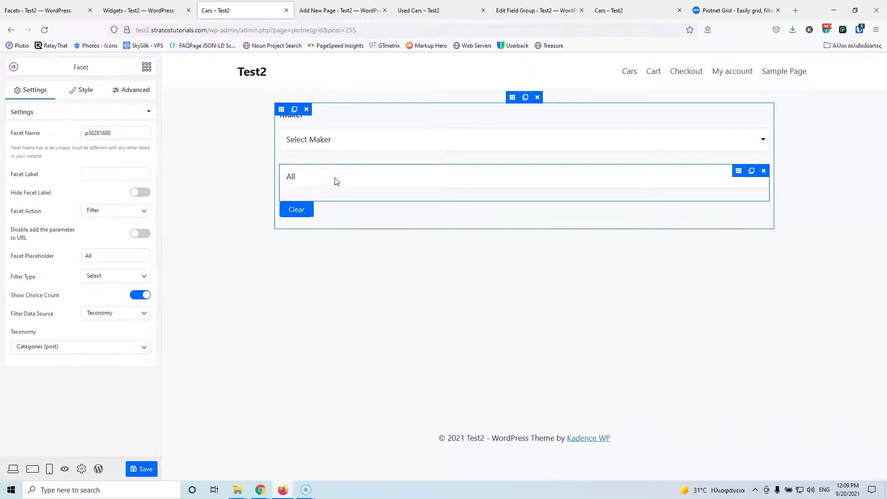
- Set the new facet's name and label to Color, and its placeholder to Select Color
left_click(117, 133)
left_click_drag(117, 133, 65, 133)
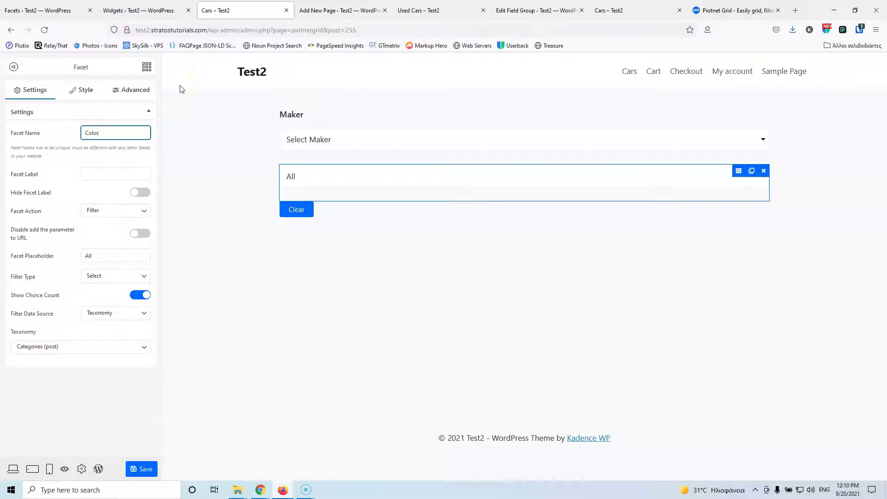
left_click_drag(92, 132, 58, 133)
key("ctrl+c")
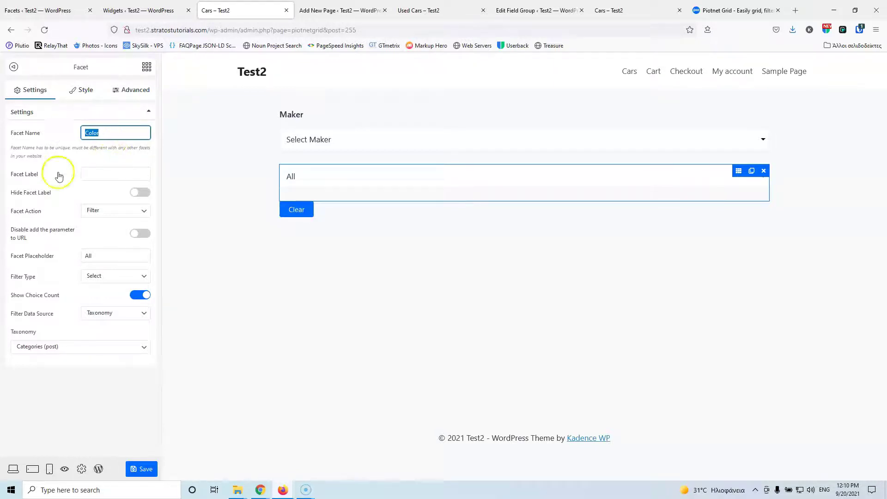
left_click(98, 169)
key("ctrl+v")
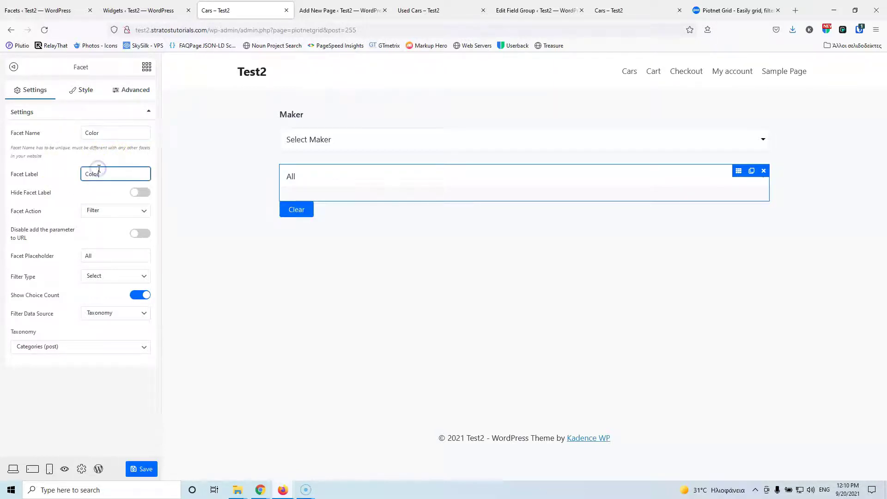
left_click(112, 213)
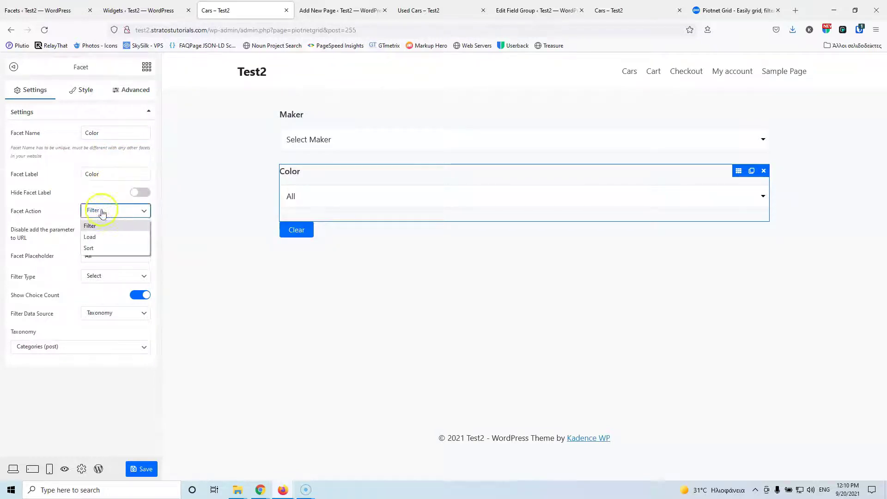
left_click(62, 206)
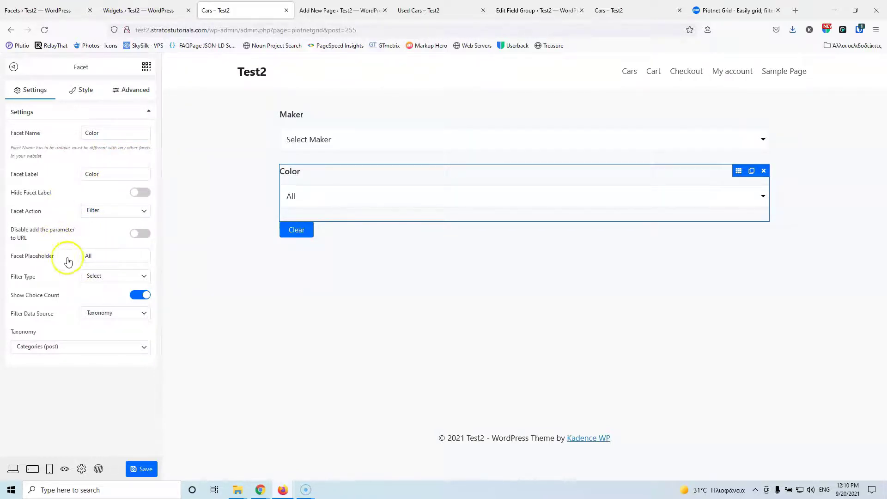
left_click_drag(100, 256, 53, 254)
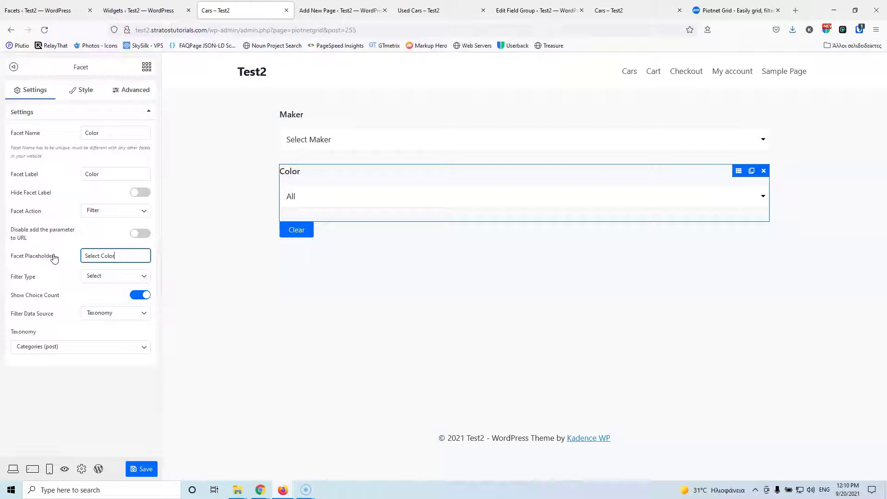
- Set the Color facet's filter type to Checkboxes and its filter data source to Custom Field
left_click(97, 283)
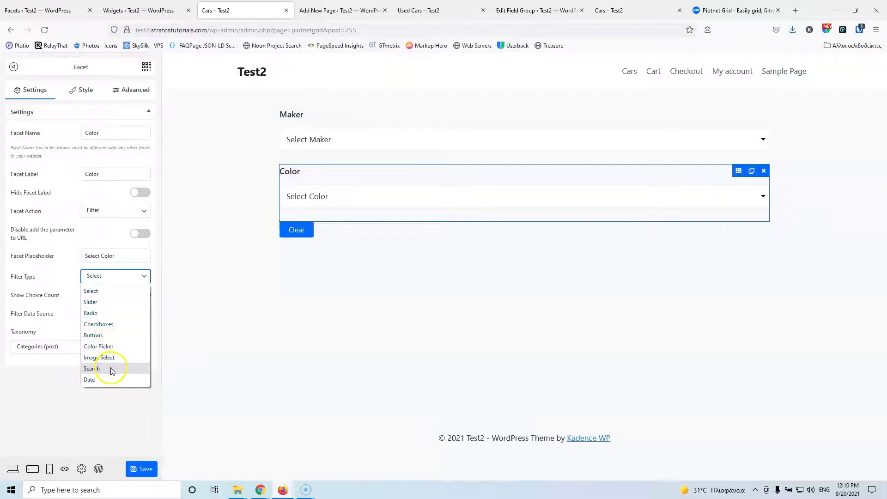
left_click(117, 325)
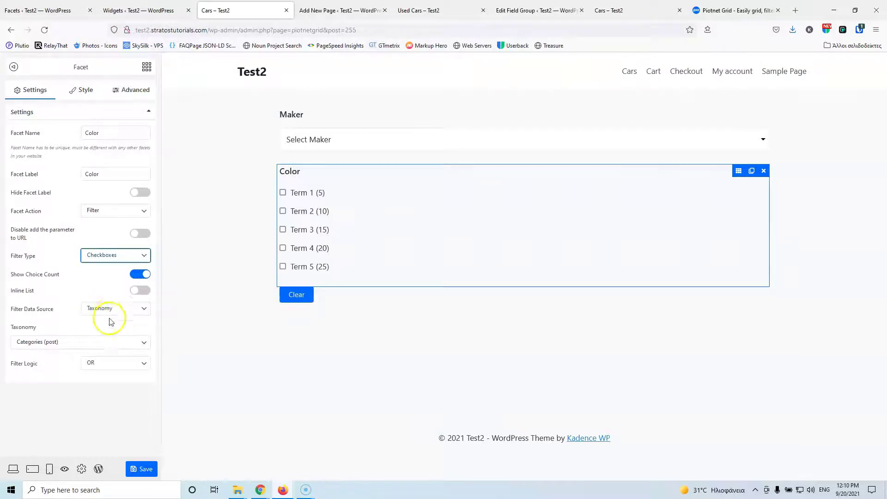
left_click(111, 310)
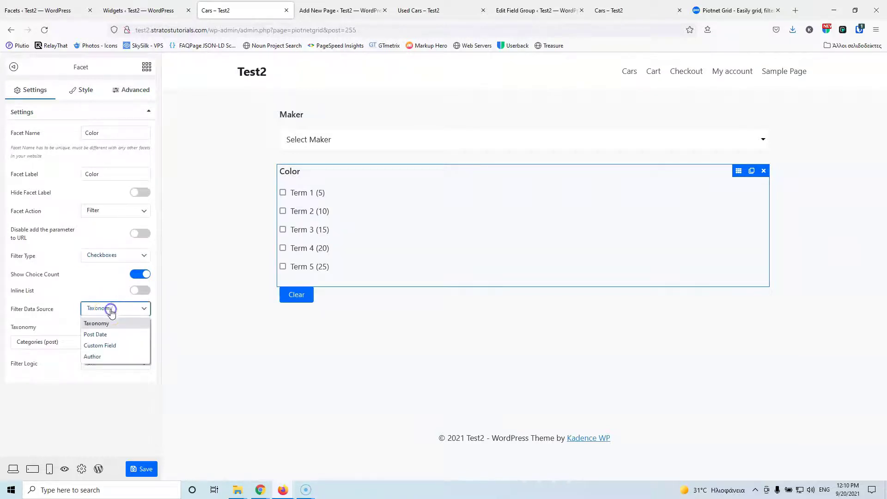
left_click(115, 345)
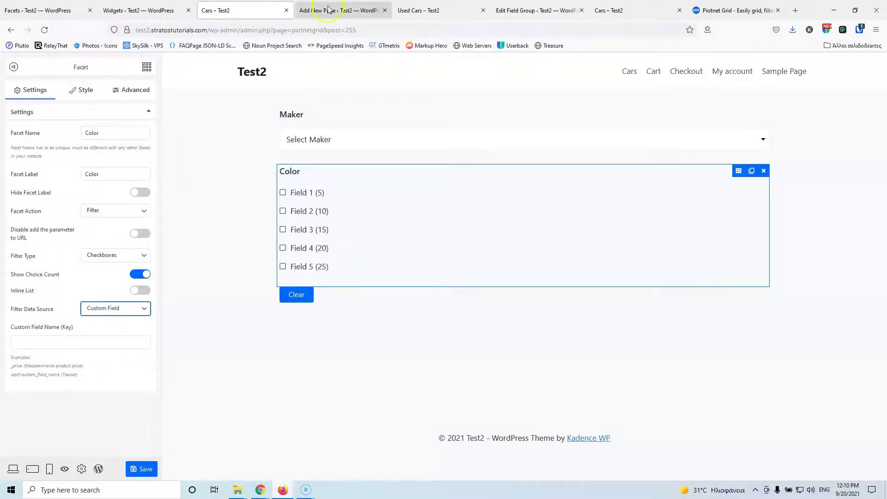
- Copy the field name color from the Car Details field group into the Color facet's custom field key and save
left_click(466, 9)
left_click(521, 9)
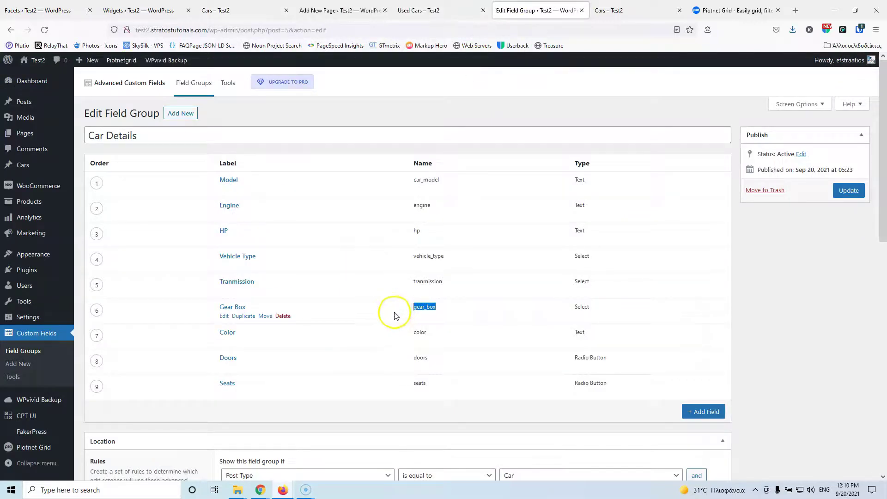
double_click(420, 332)
key("ctrl+c")
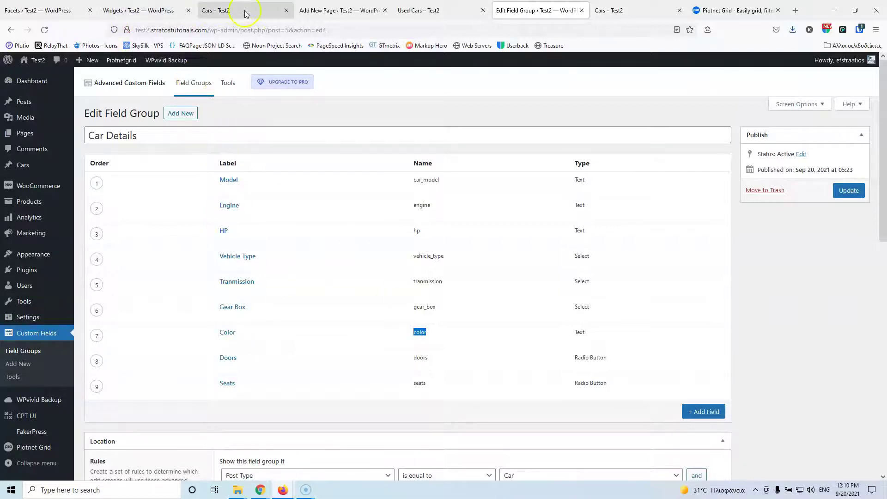
left_click(223, 11)
left_click(90, 339)
key("ctrl+v")
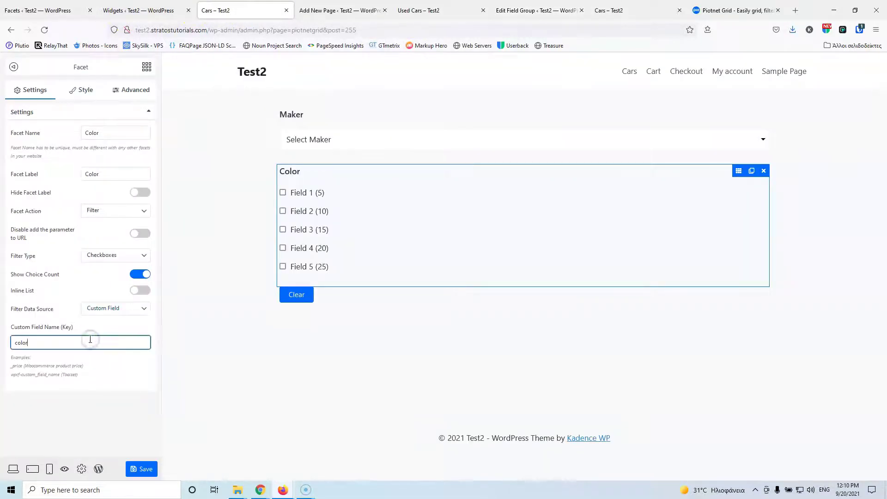
left_click(140, 473)
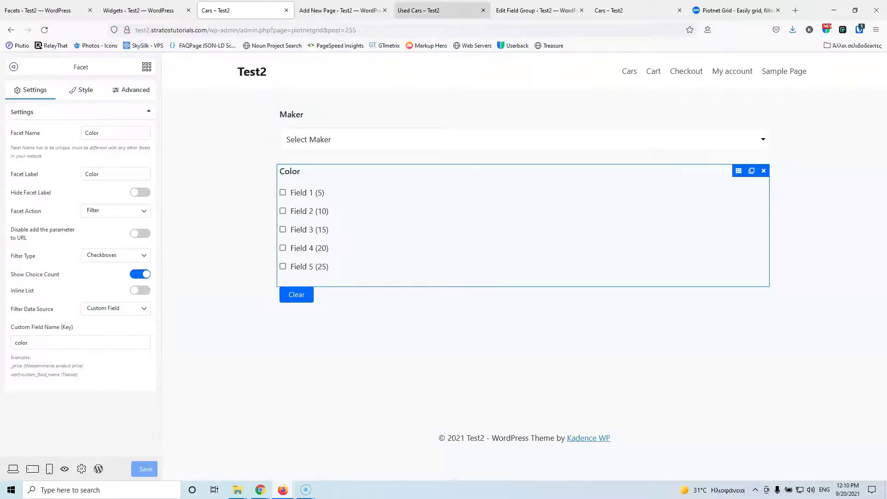
- On the live Used Cars page, filter by Black, check the results and Maker options, and clear the filters
left_click(418, 10)
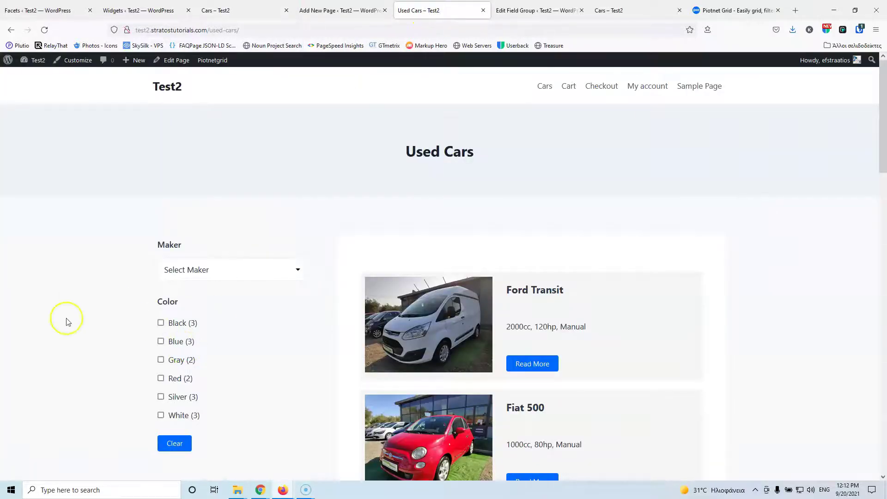
scroll(264, 283, "down", 2)
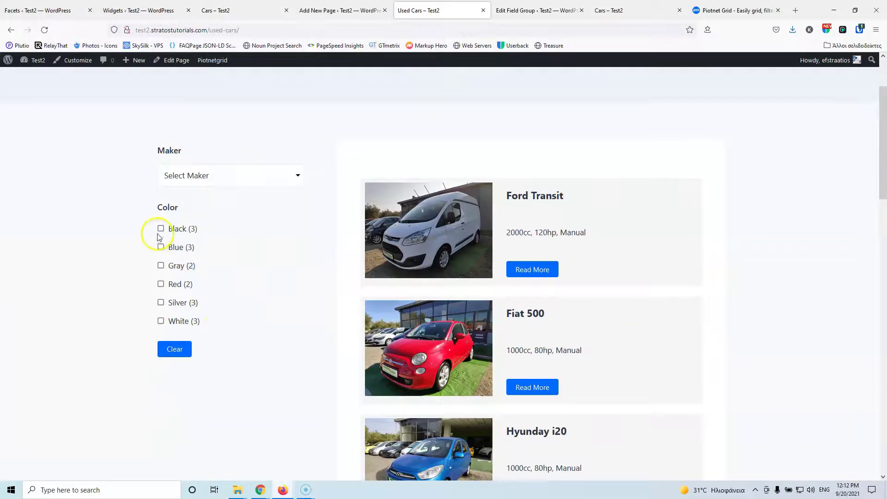
left_click(161, 229)
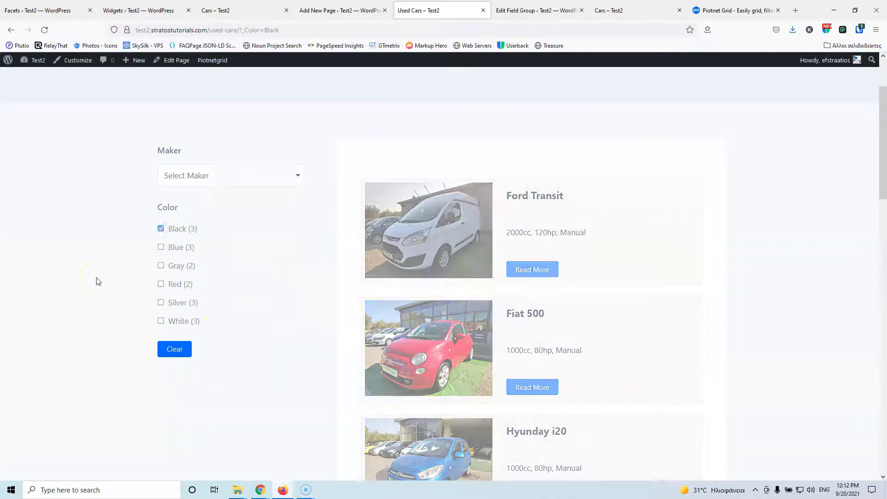
scroll(503, 303, "down", 3)
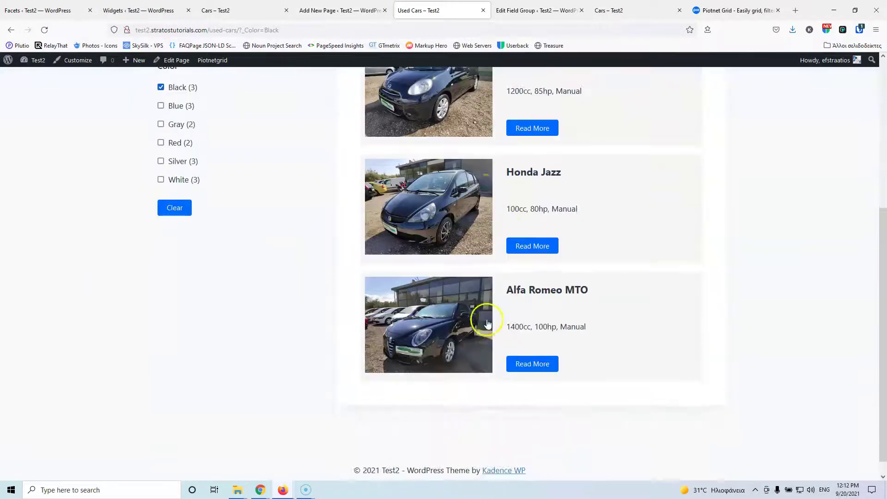
scroll(450, 329, "up", 3)
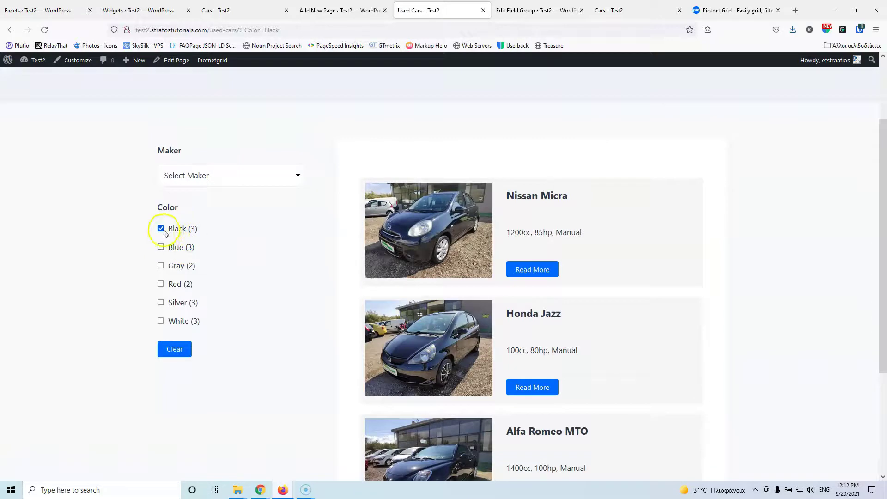
left_click(230, 183)
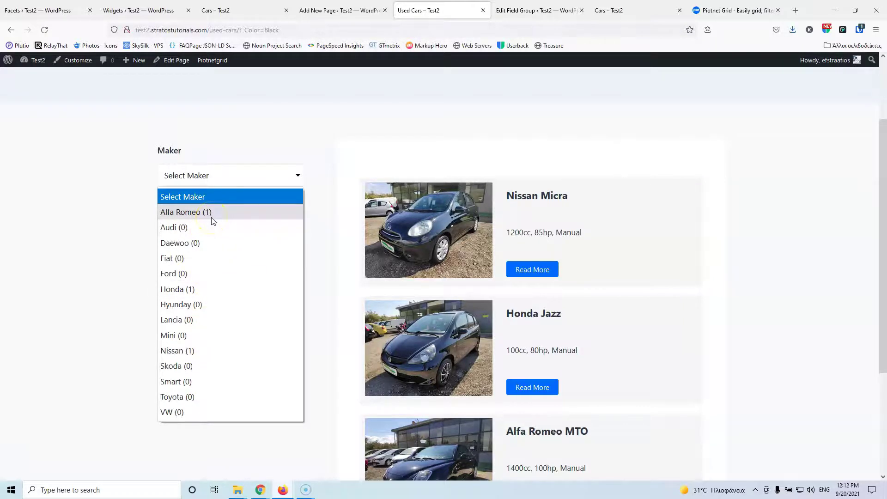
key("Escape")
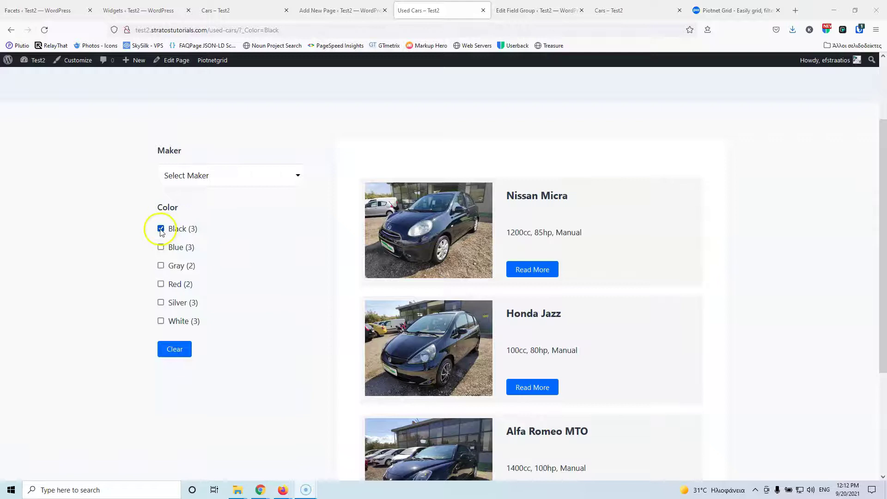
left_click(171, 352)
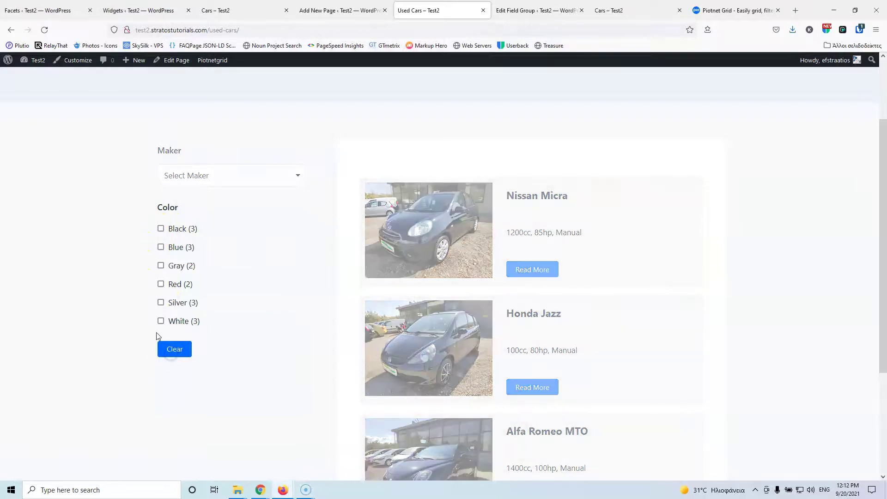
- Test the Maker filter on the Used Cars page with Fiat and Toyota to check the matching cars and colors
left_click(249, 180)
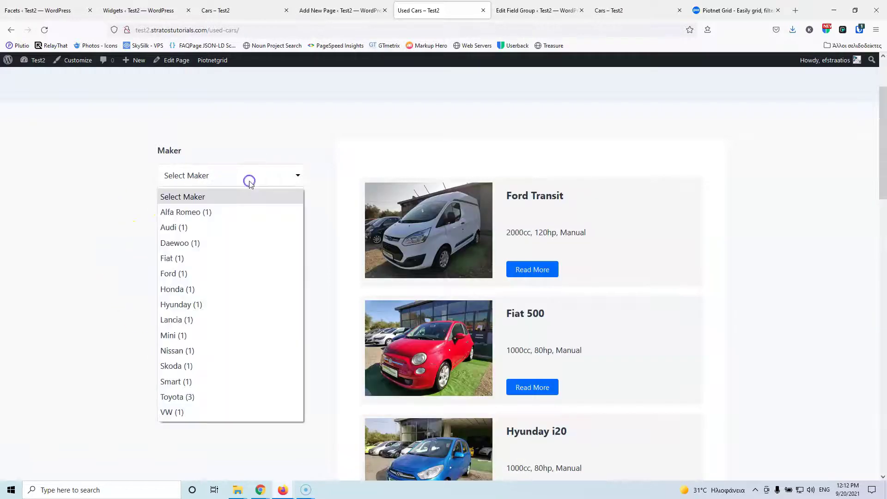
left_click(229, 258)
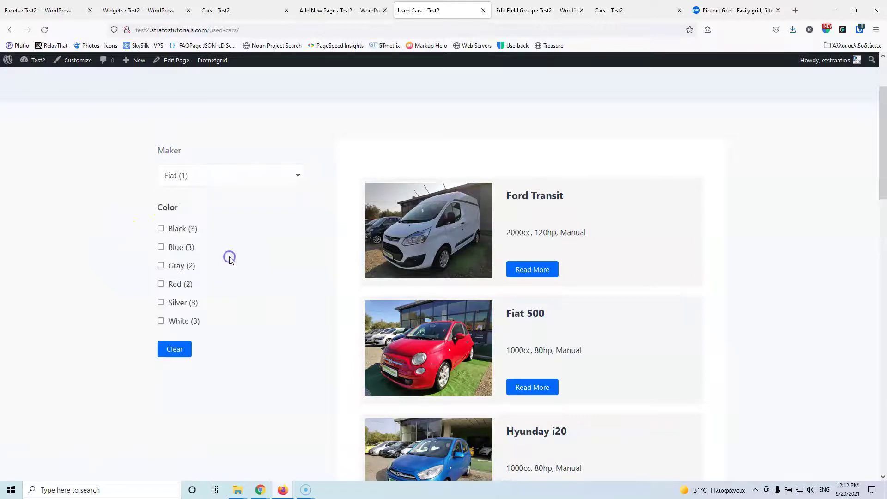
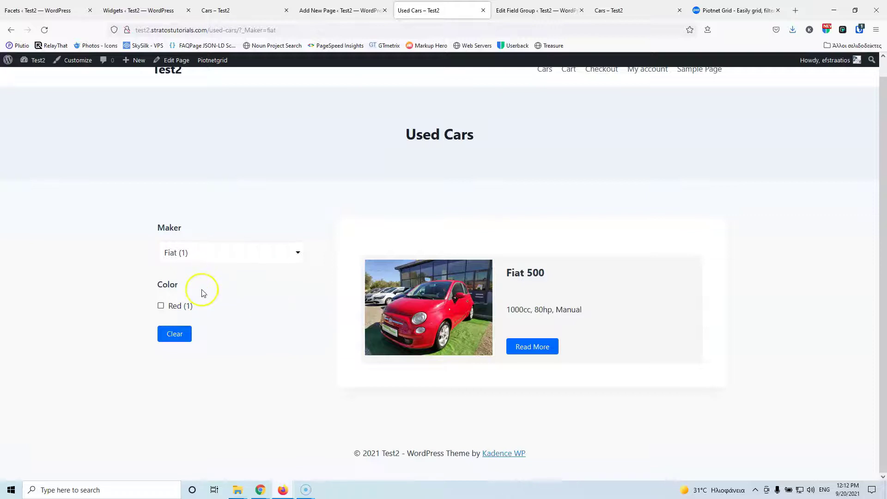
left_click(226, 255)
key("Escape")
left_click(243, 251)
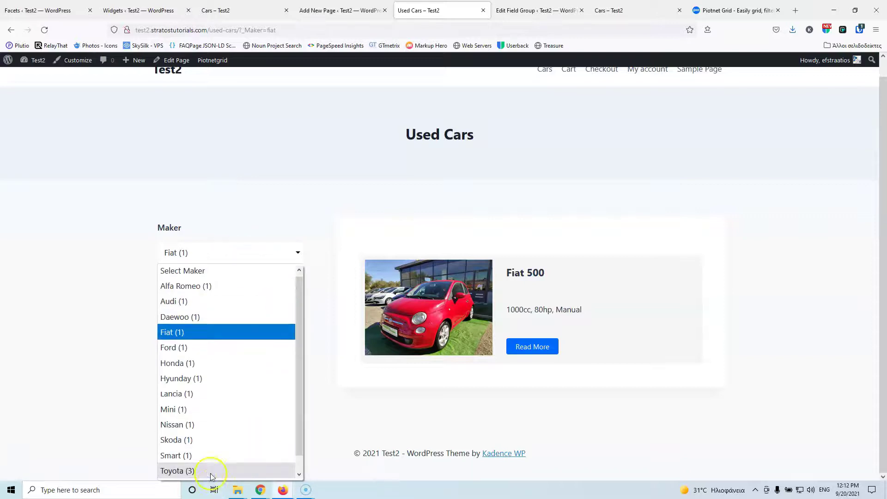
left_click(209, 474)
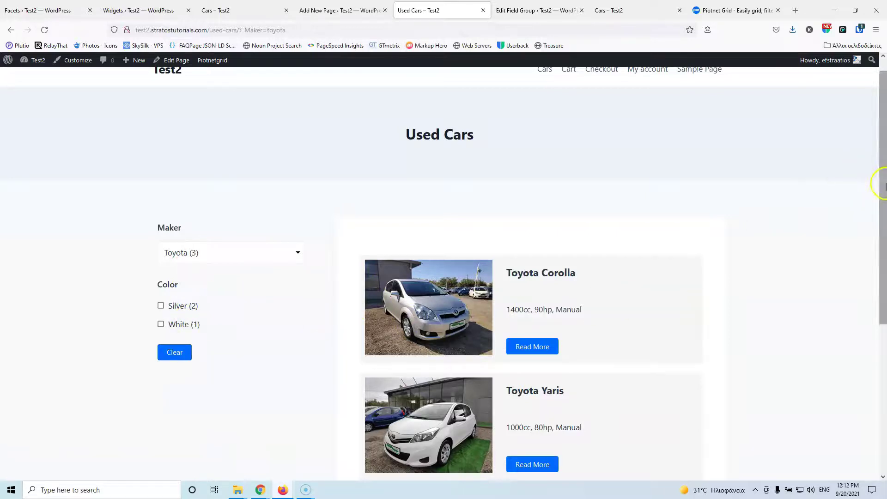
- Test the used cars filters by narrowing the Toyota listings to White and clearing all filters
left_click_drag(883, 188, 883, 265)
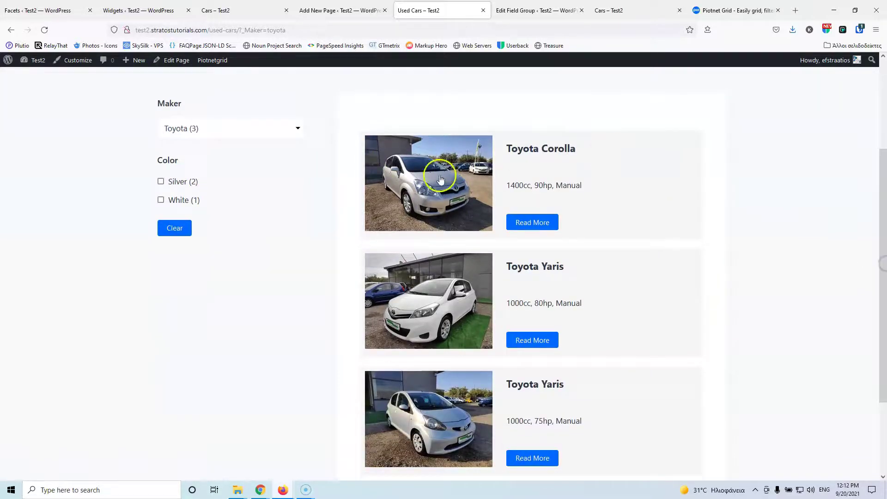
left_click(161, 201)
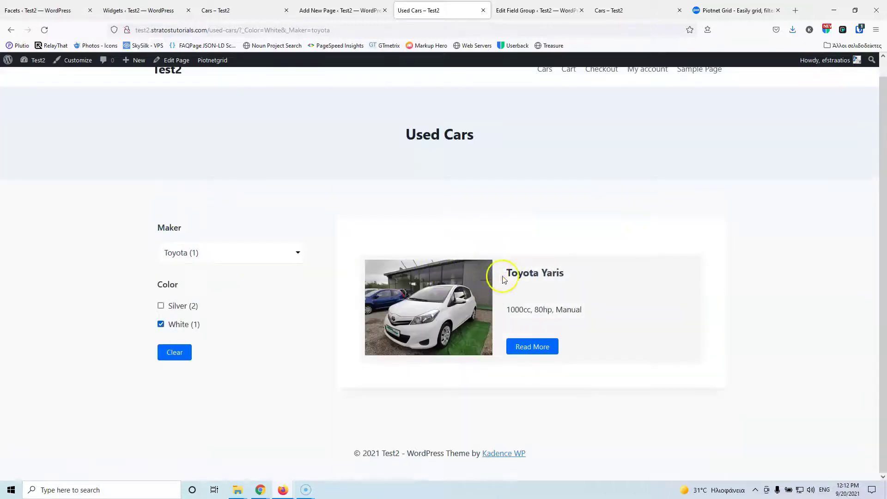
left_click(174, 353)
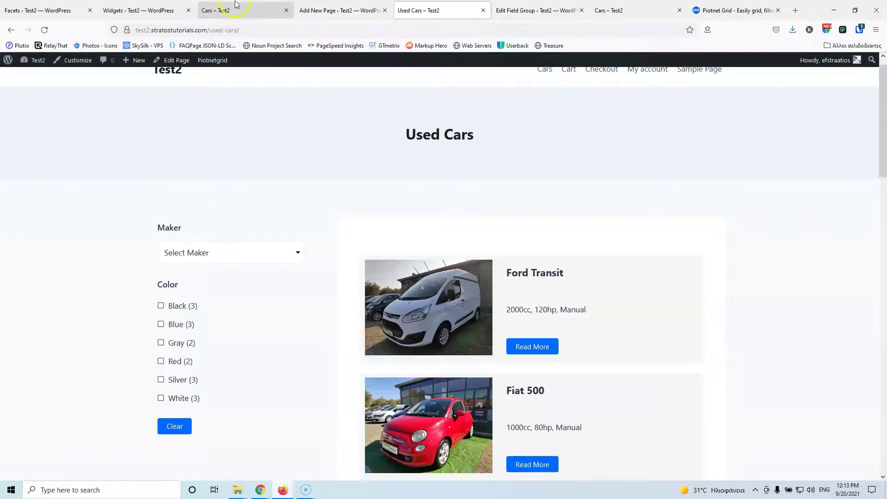
- View the widgets available for building the Cars facet template
left_click(236, 4)
left_click(146, 67)
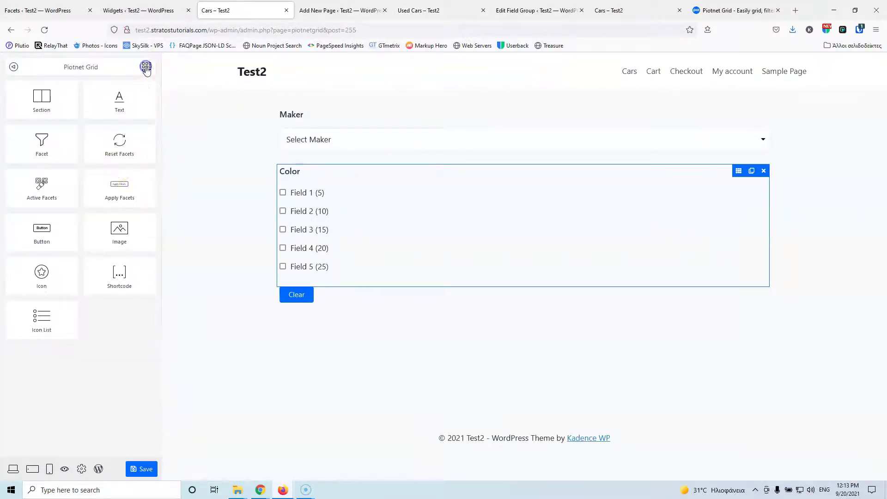
left_click_drag(110, 198, 355, 297)
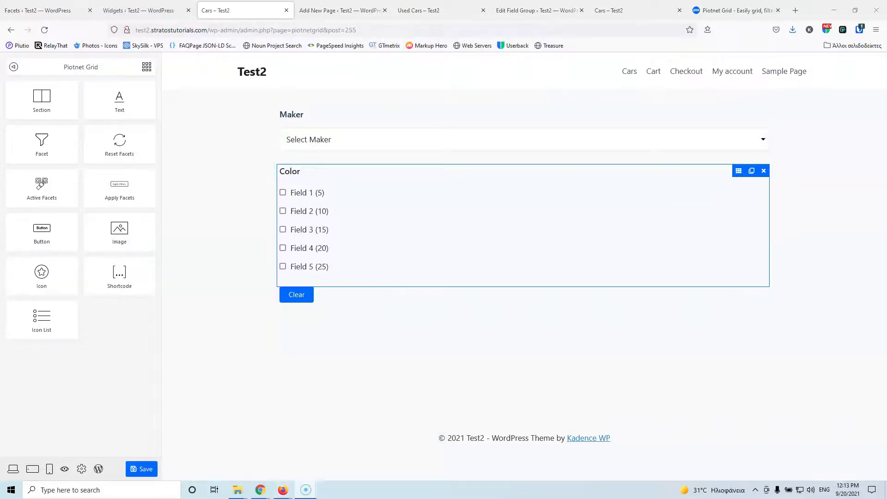
- Close the browser tabs for the Cars templates, Widgets, Add New Page, Used Cars and Edit Field Group, and return to the Facets list
left_click(286, 13)
left_click(160, 10)
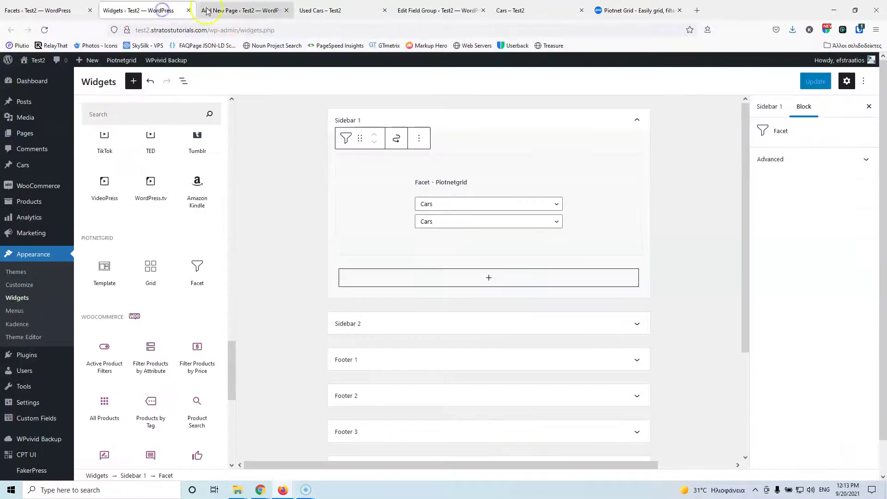
left_click(188, 11)
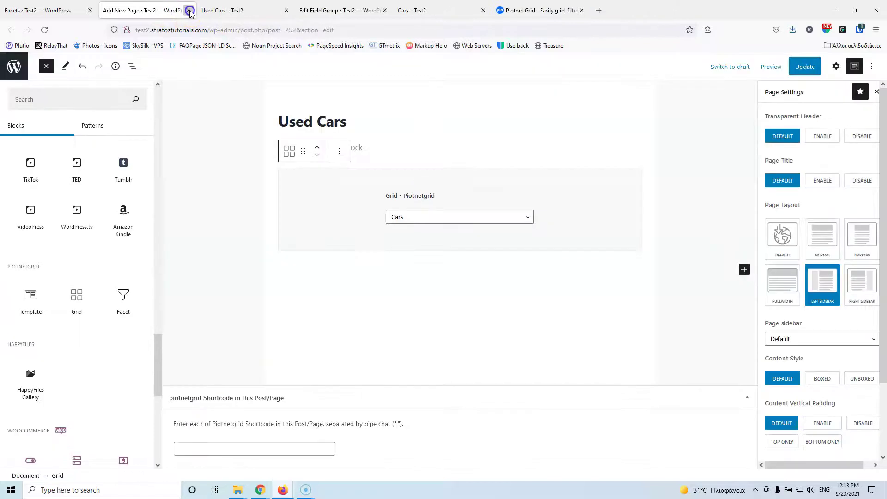
left_click(189, 11)
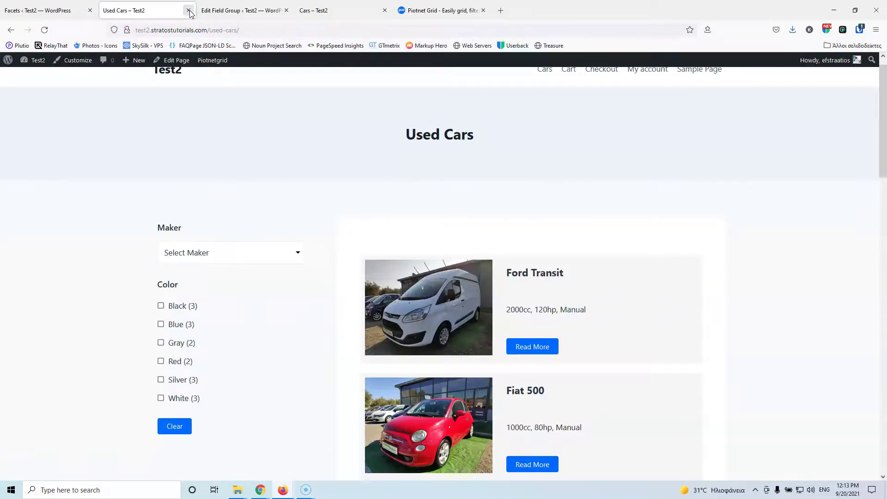
left_click(189, 11)
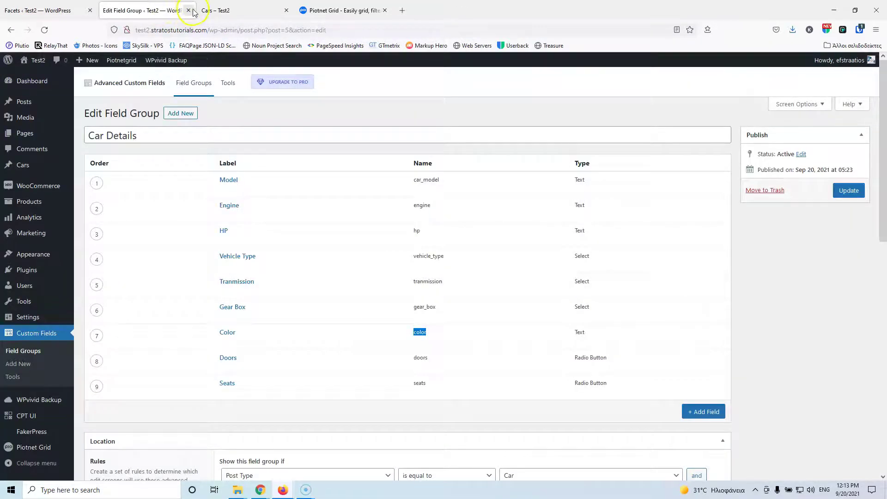
left_click(189, 11)
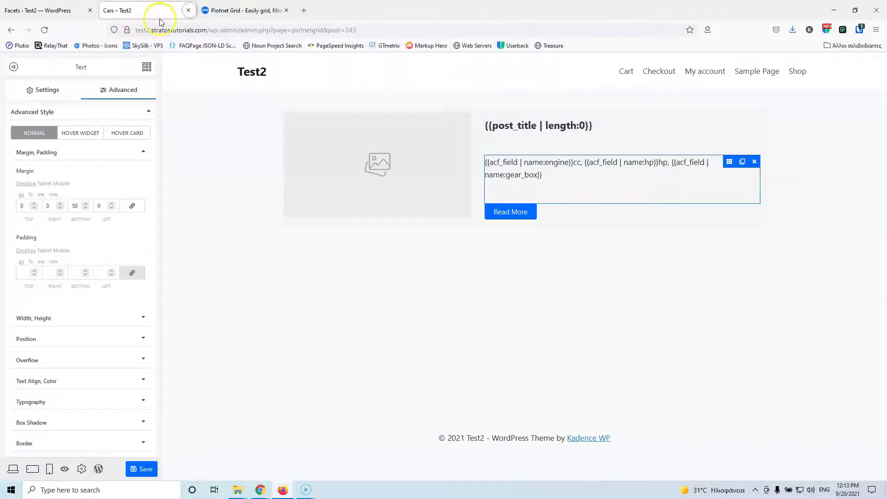
left_click(189, 11)
left_click(60, 9)
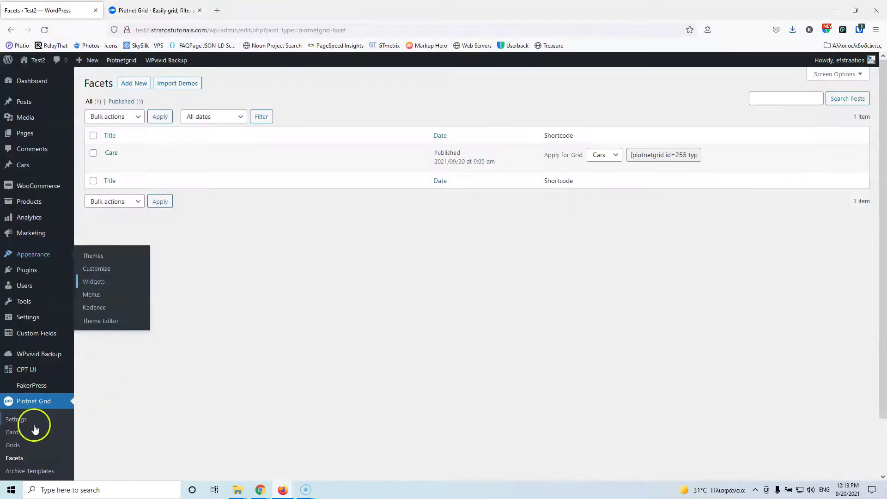
- Open the Piotnet Grid Cards list in a new browser tab and reload the page
middle_click(13, 432)
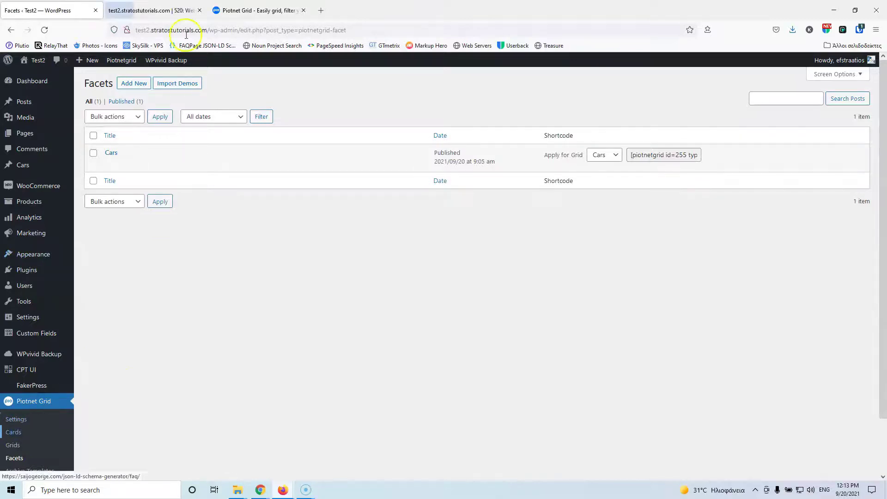
left_click(158, 10)
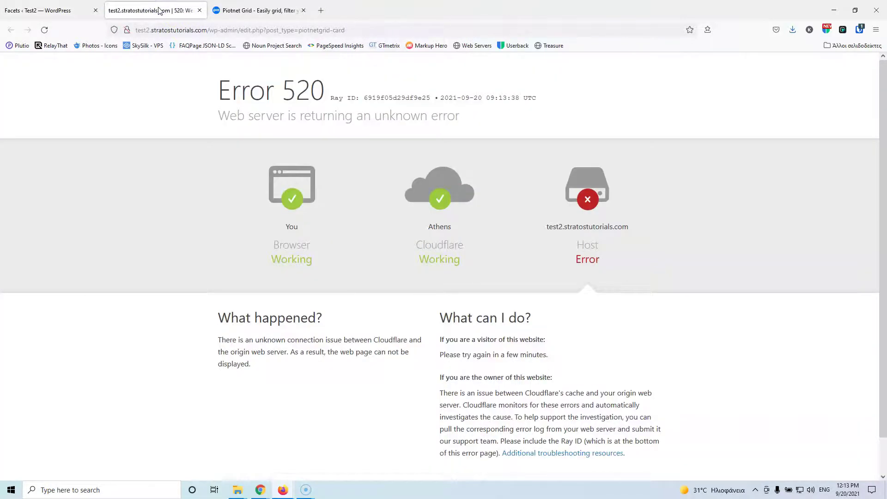
left_click(44, 30)
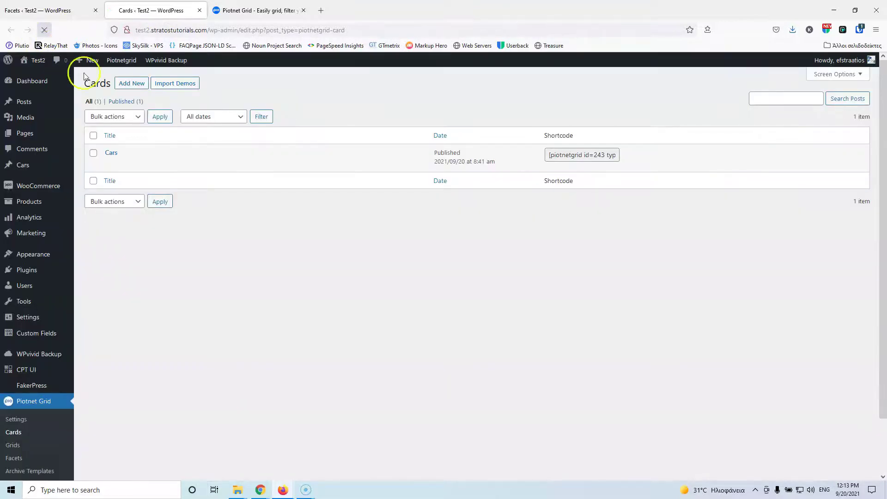
- Publish a new card titled Product and open it for editing with Piotnet Grid
left_click(133, 84)
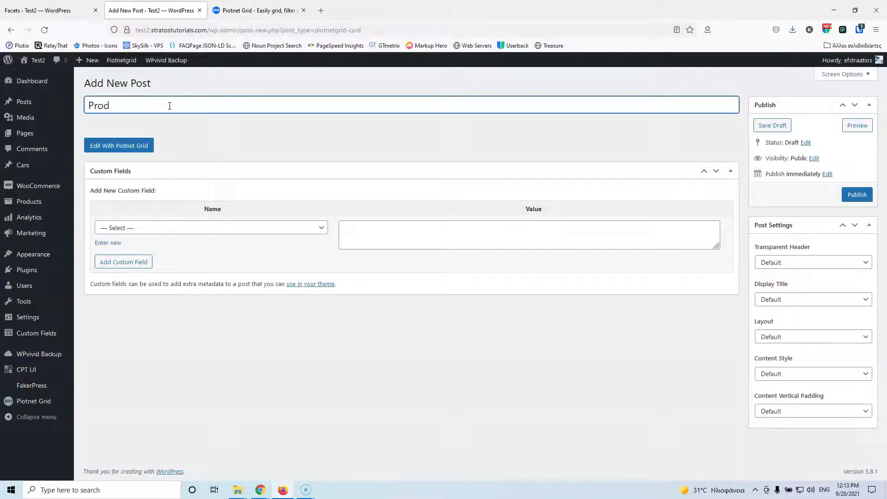
left_click(856, 194)
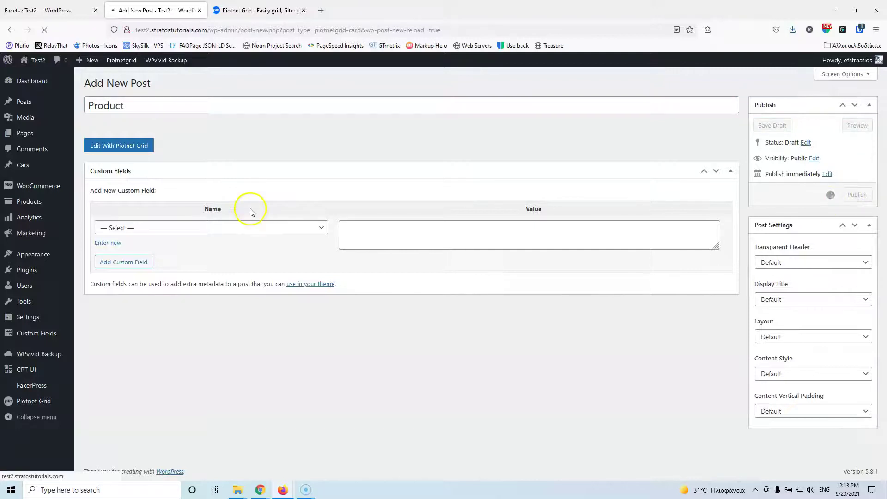
left_click(137, 170)
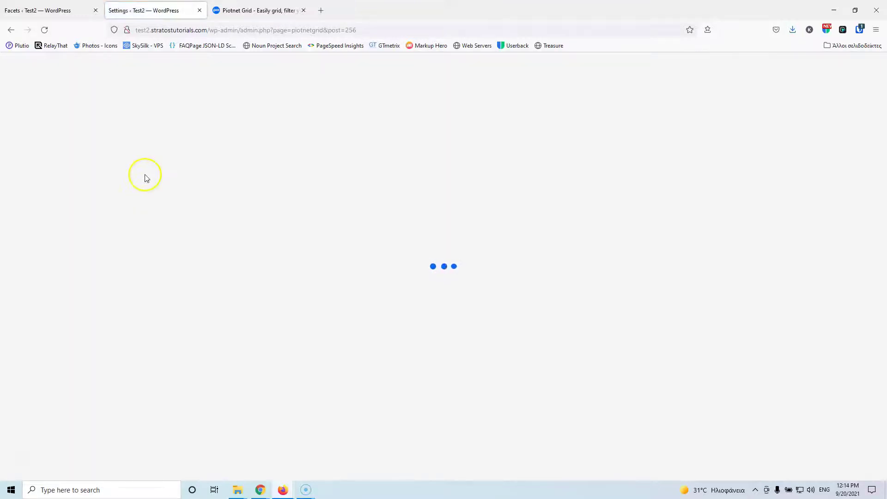
- Add a section to the Product card and place an Image widget in it with Featured Image as its dynamic data
left_click_drag(59, 99, 446, 147)
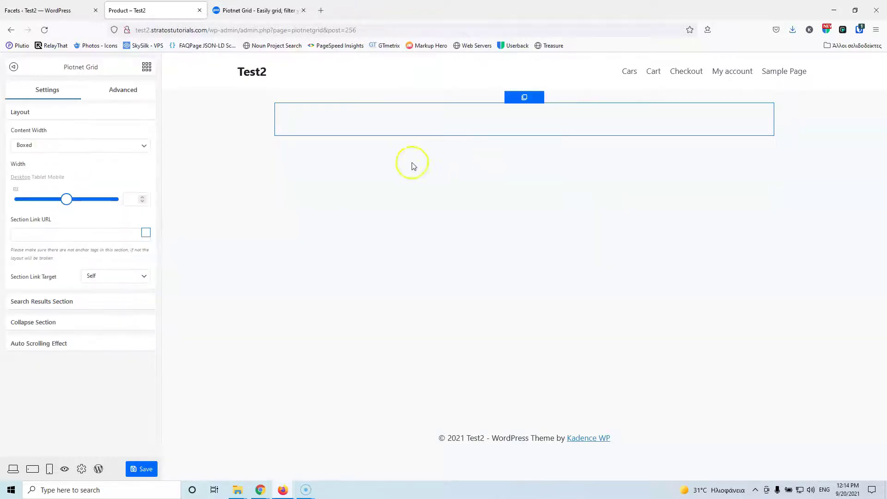
left_click(147, 68)
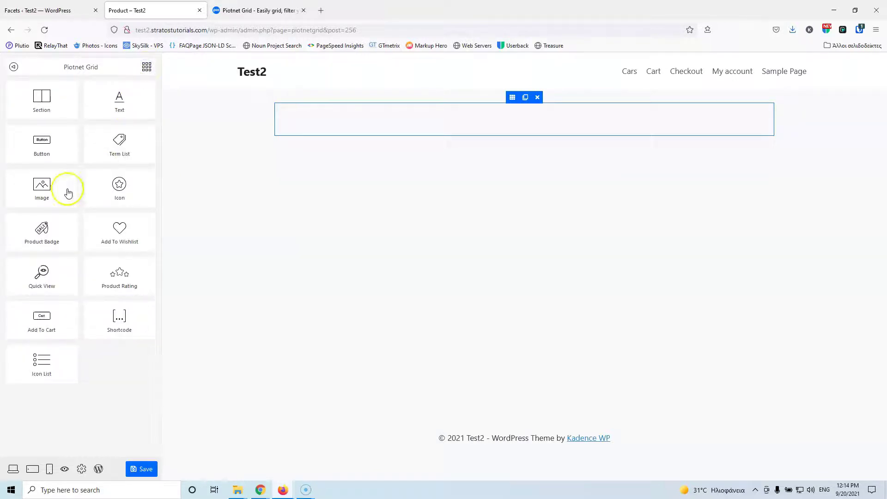
left_click_drag(43, 197, 448, 124)
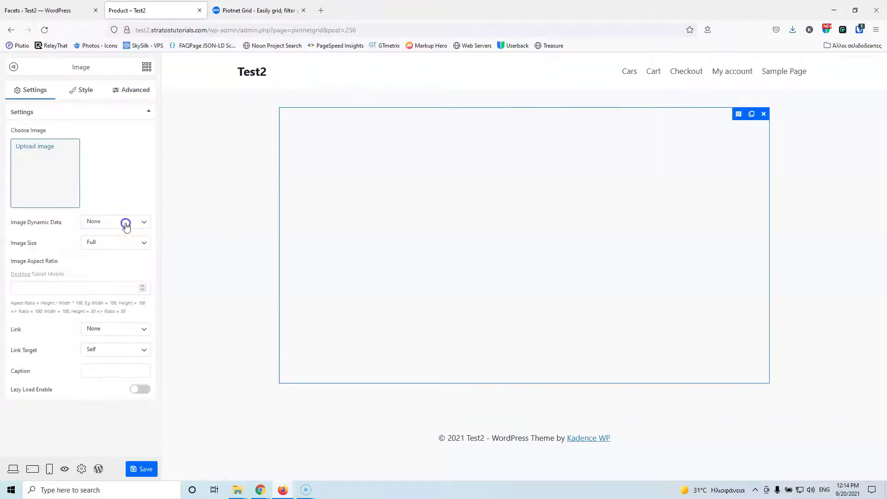
left_click(124, 222)
left_click(120, 248)
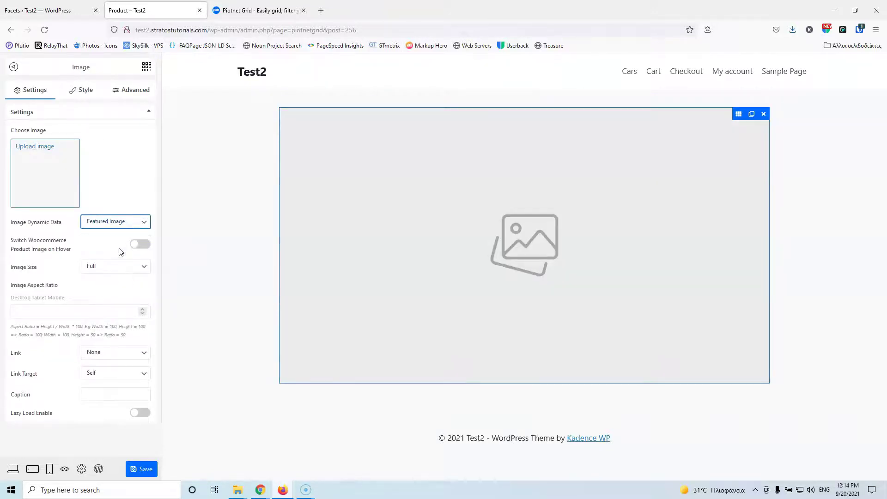
- Link the image to a Custom URL using the dynamic {{post_url}} value and save the card
left_click(111, 354)
left_click(116, 379)
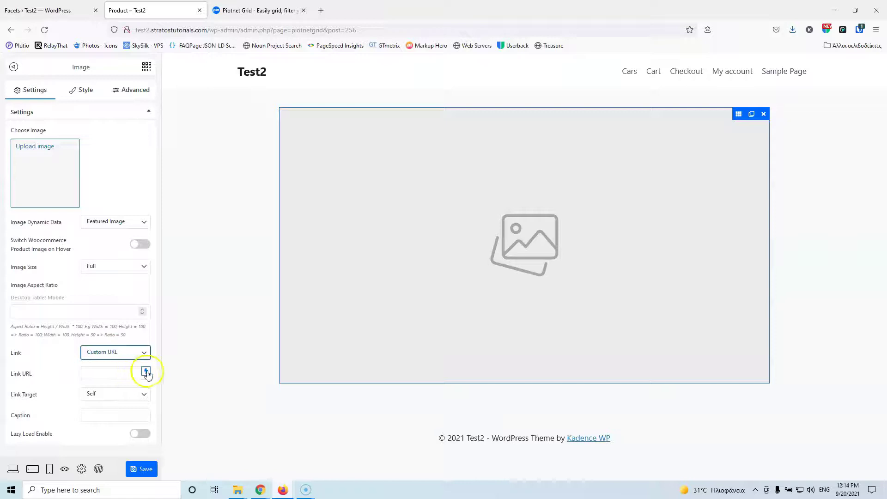
left_click(145, 371)
left_click(108, 411)
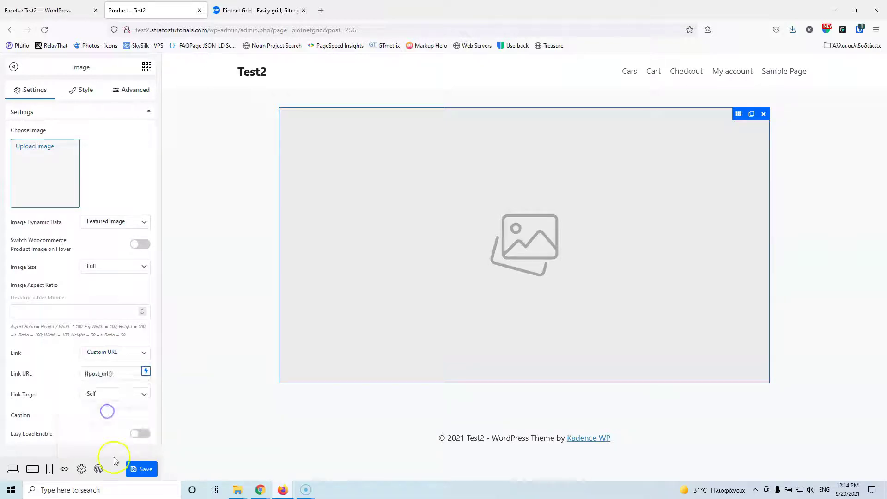
left_click(141, 472)
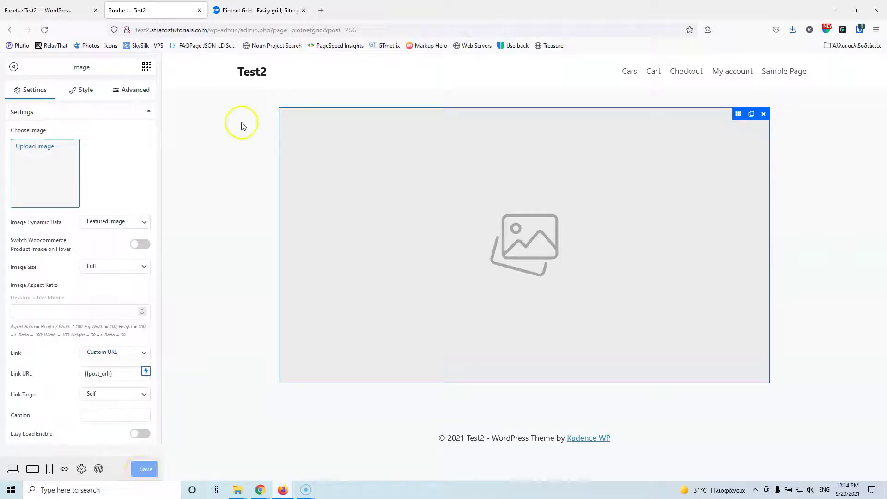
- Add a Text widget below the image with the H4 tag and the dynamic Post Title as its content
left_click(144, 70)
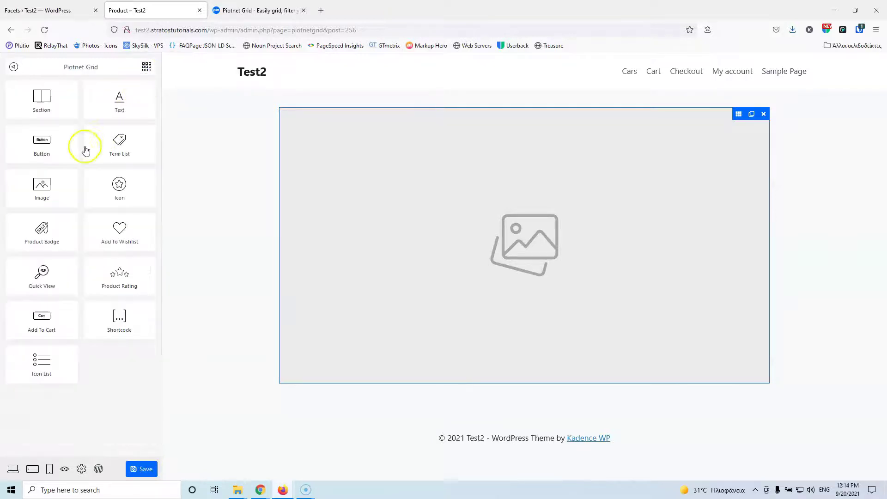
left_click_drag(118, 105, 461, 369)
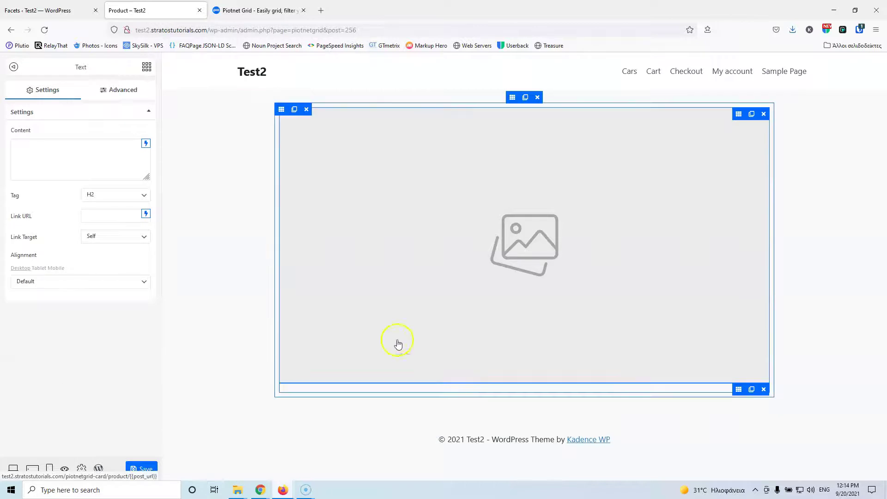
left_click(119, 198)
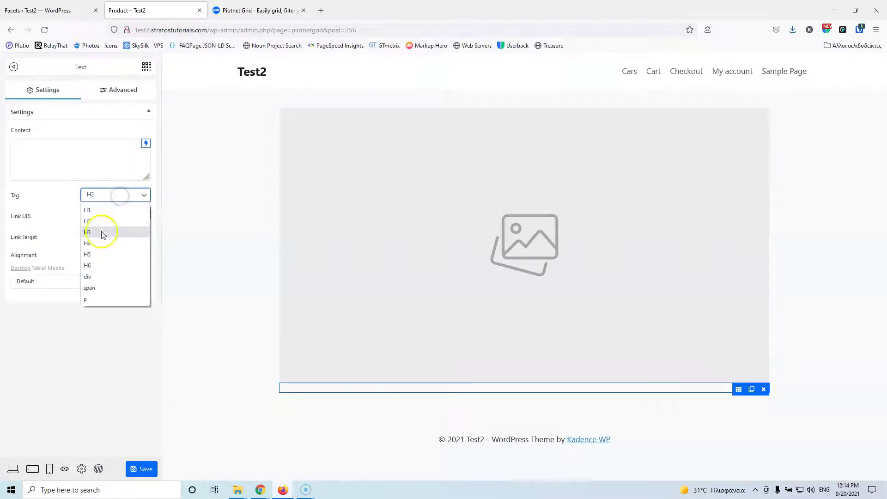
left_click(94, 241)
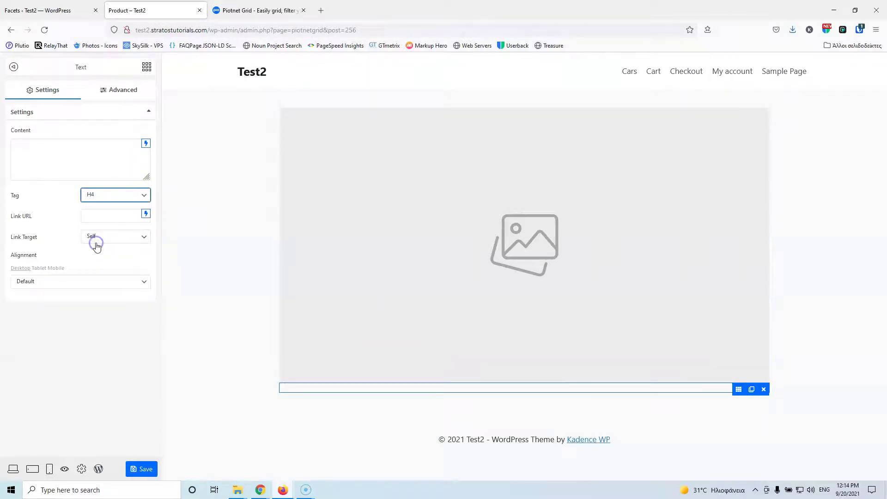
left_click(146, 144)
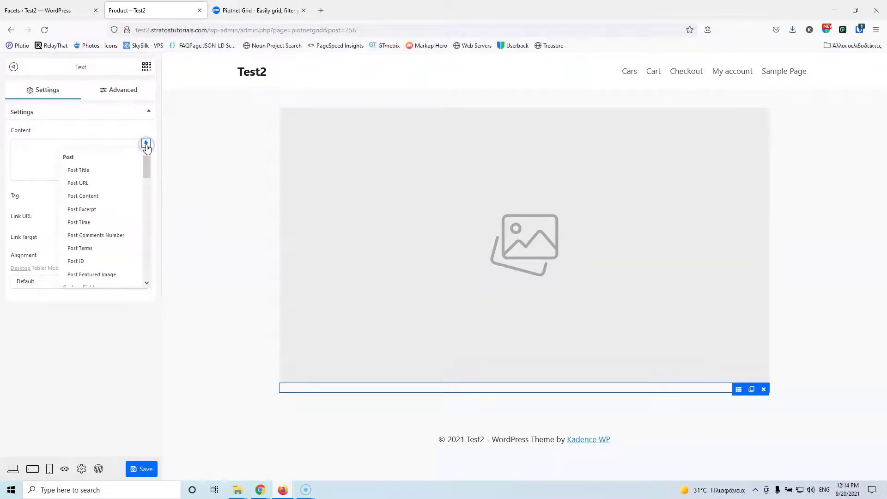
left_click(94, 172)
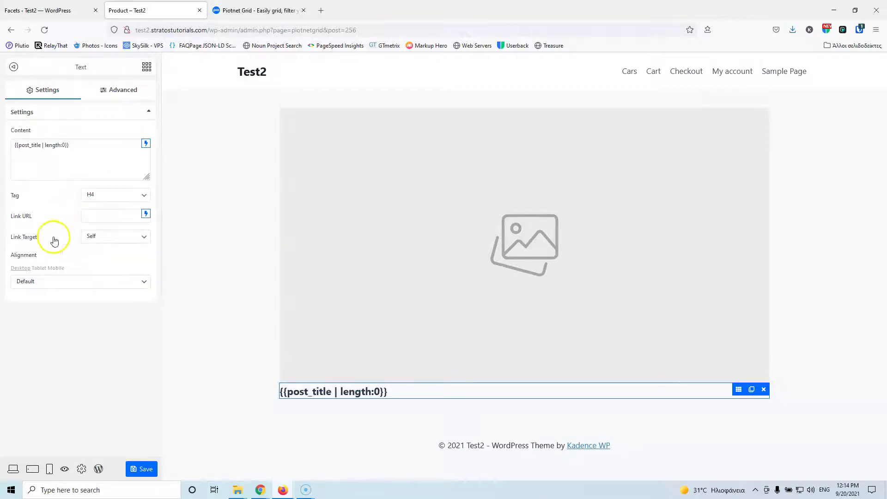
- Set the post title's alignment to Center and save the card
left_click(53, 282)
left_click(44, 319)
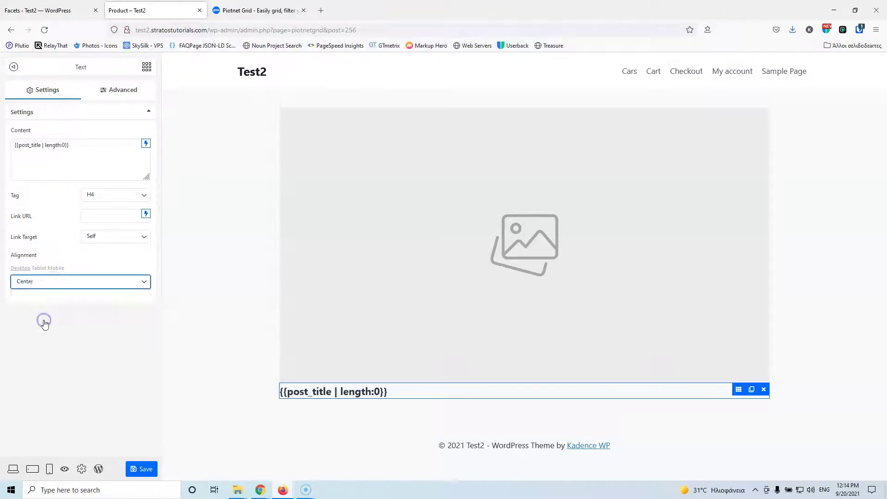
left_click(144, 475)
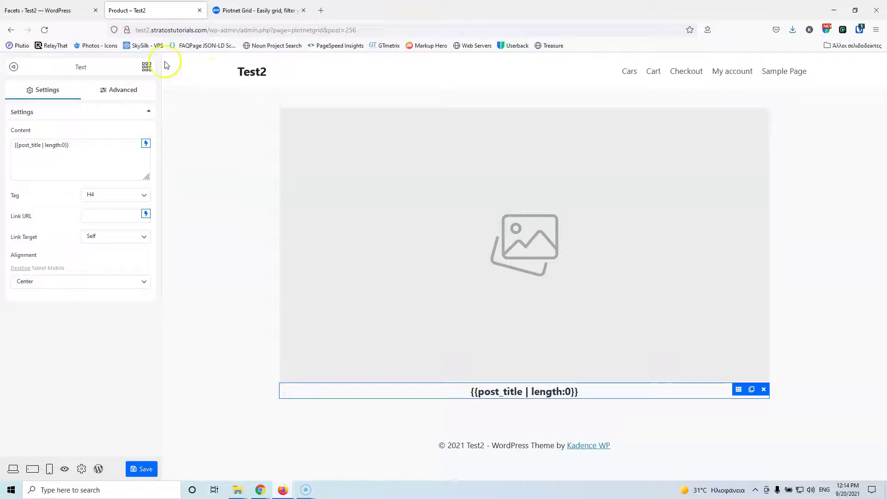
- Add a Term List widget below the post title, set its taxonomy to Product categories (product), and save the card
left_click(147, 68)
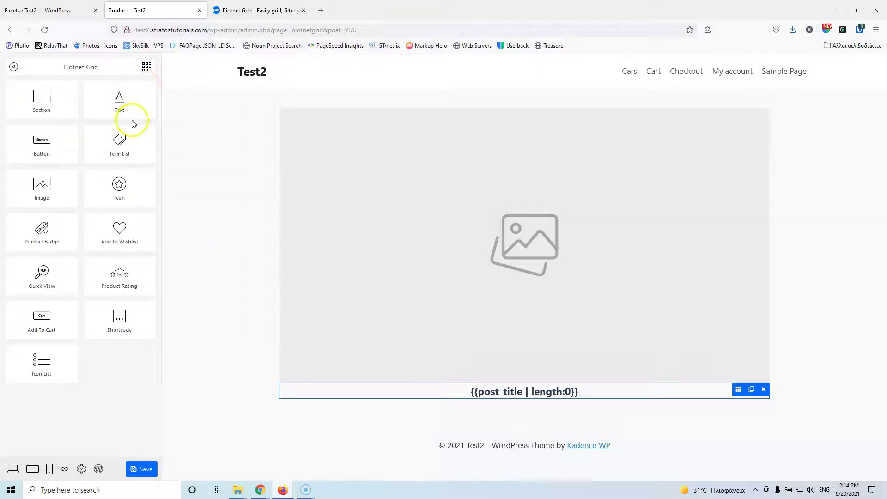
left_click_drag(123, 139, 499, 403)
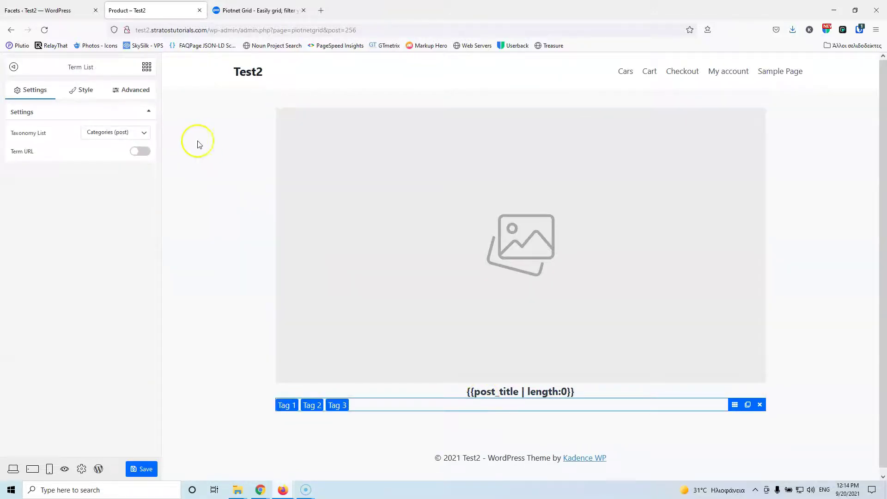
left_click(117, 134)
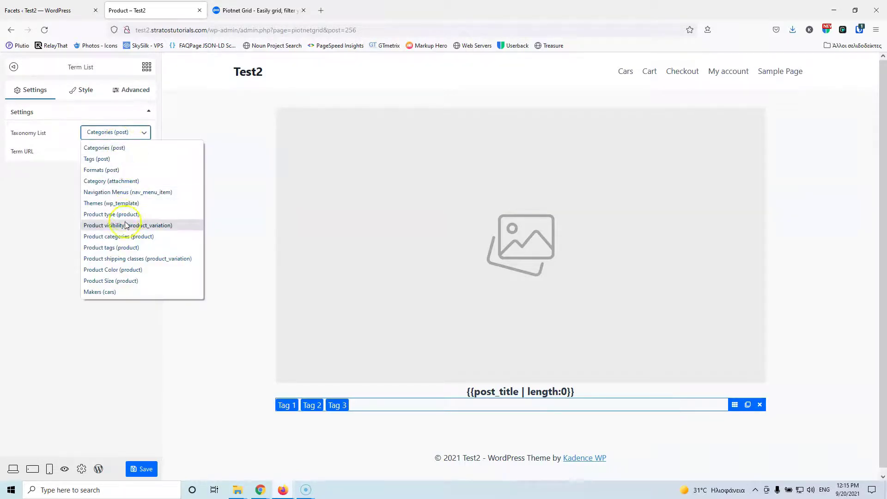
left_click(139, 237)
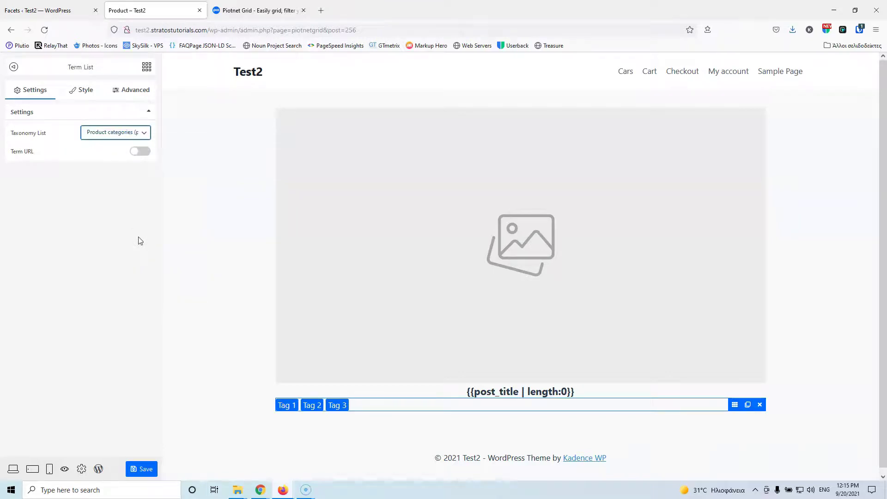
left_click(133, 469)
- Set the term list's alignment to Center and save the card
left_click(84, 90)
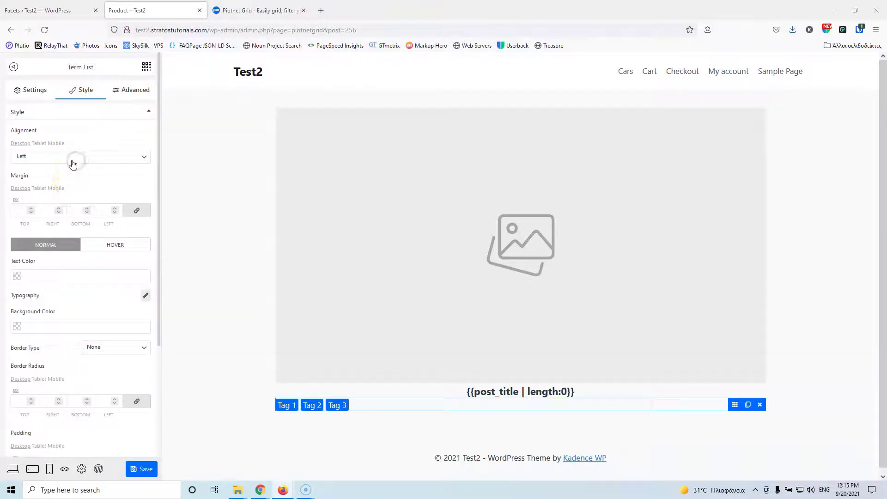
left_click(69, 159)
left_click(57, 183)
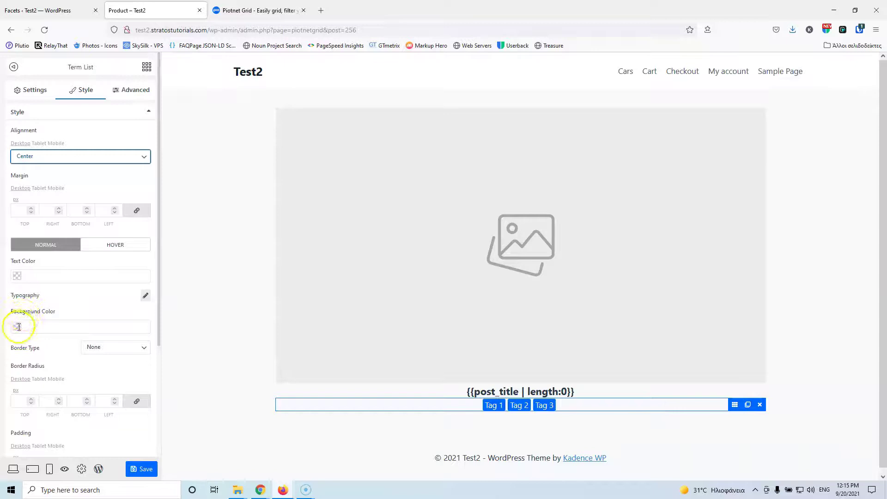
scroll(46, 302, "down", 3)
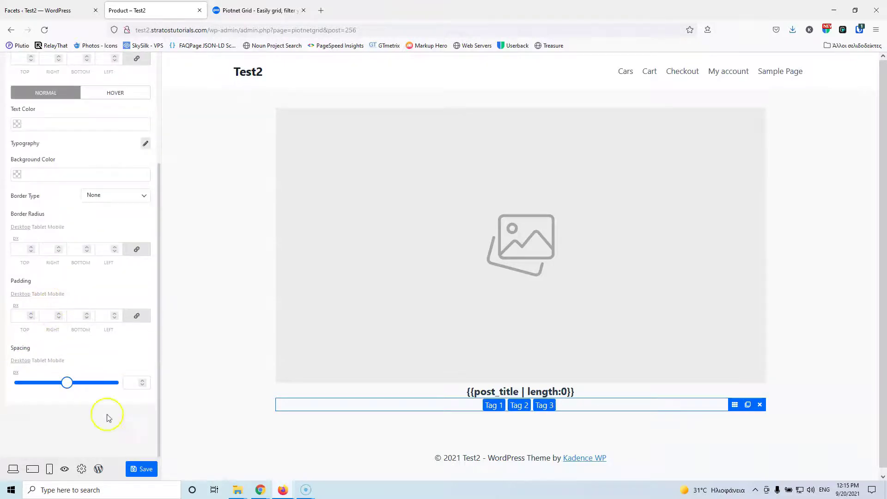
left_click(143, 470)
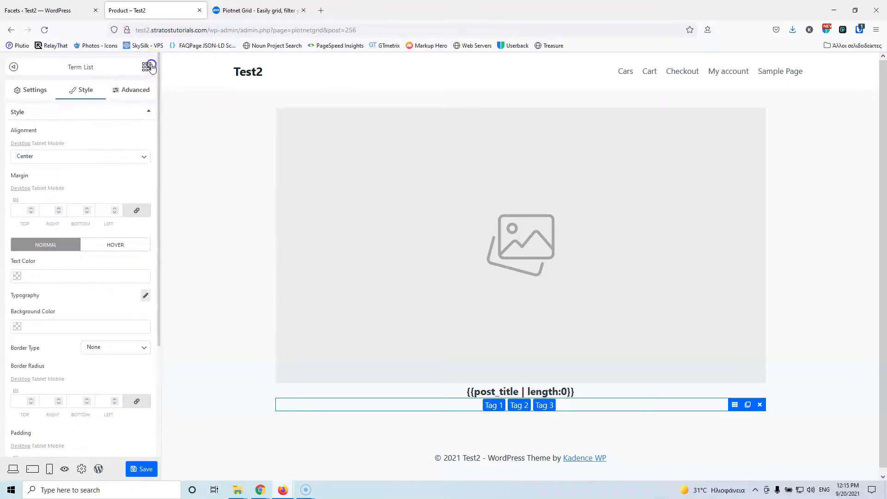
- Add a Text widget below the term list and set its tag to H5
left_click(147, 67)
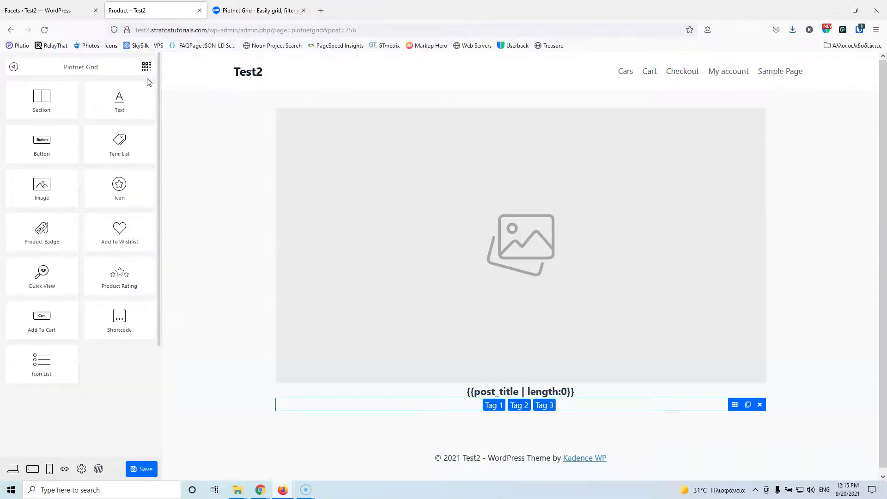
left_click_drag(121, 96, 266, 234)
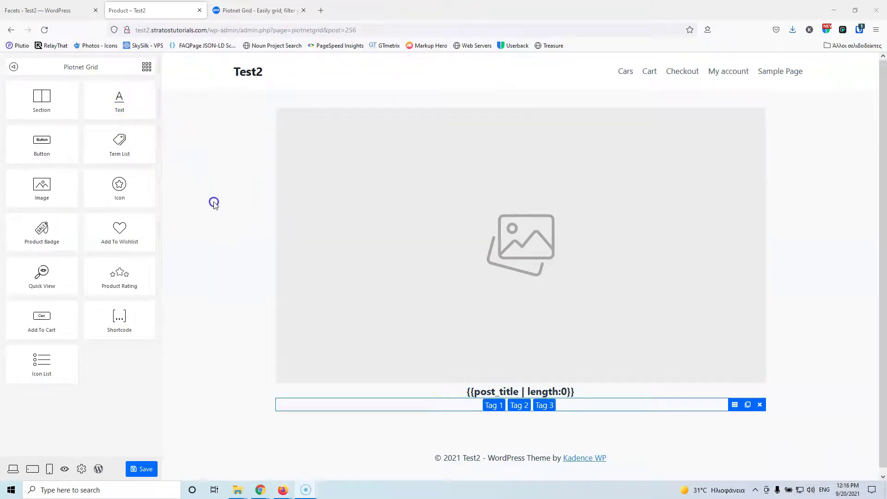
left_click_drag(117, 112, 489, 418)
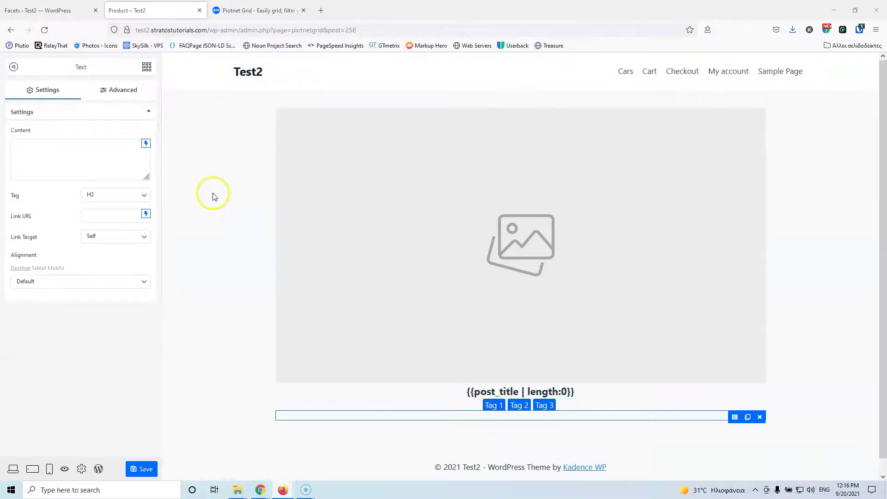
left_click(129, 195)
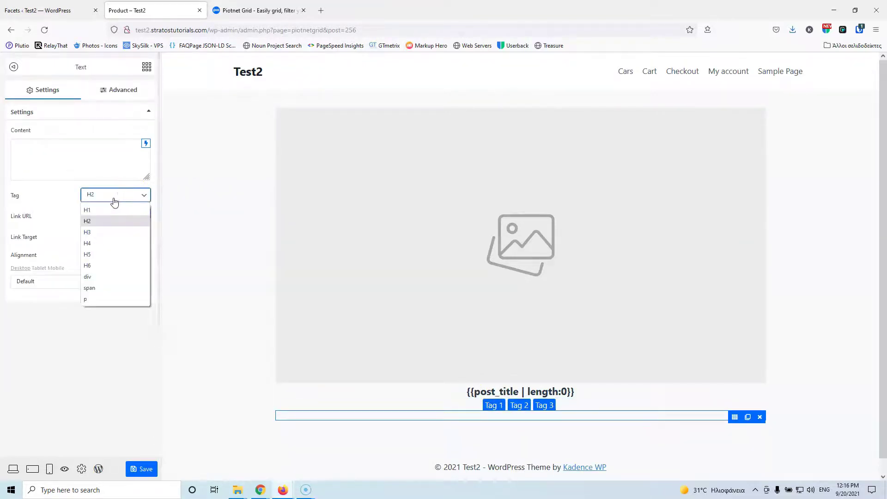
left_click(93, 254)
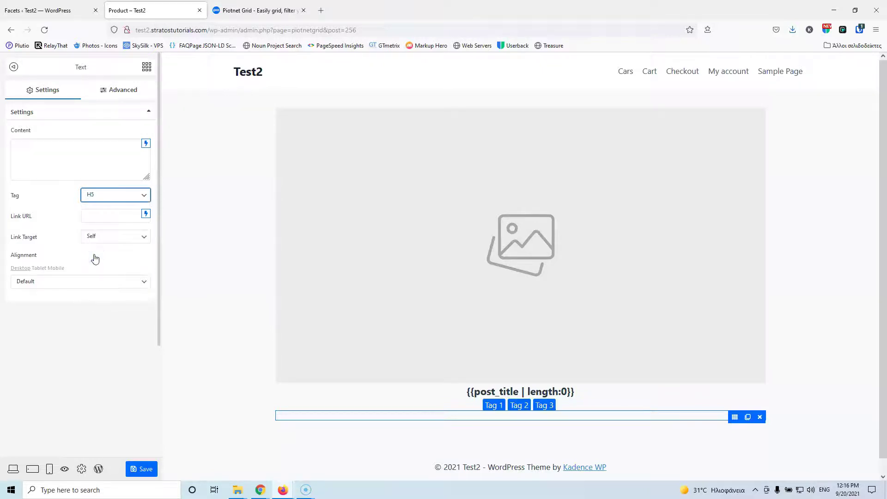
- Fill the new text with the dynamic WooCommerce product Full Price, save the card, and align the price to Center
left_click(146, 143)
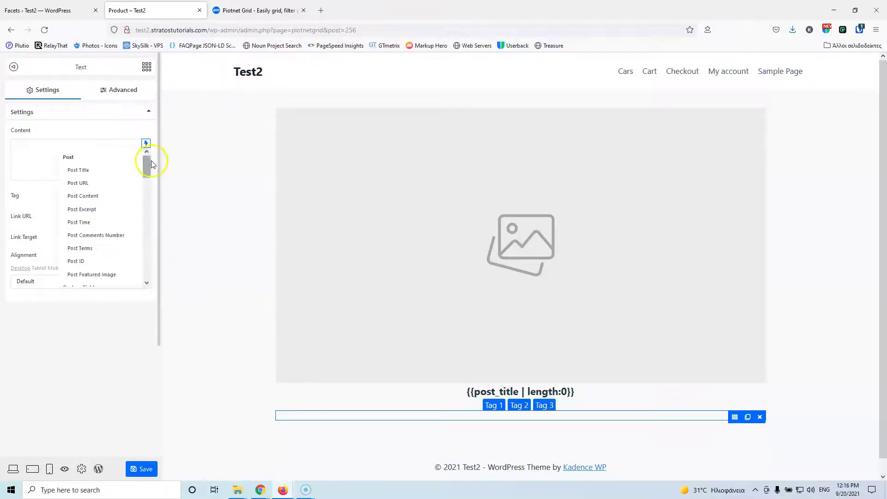
left_click_drag(149, 165, 139, 217)
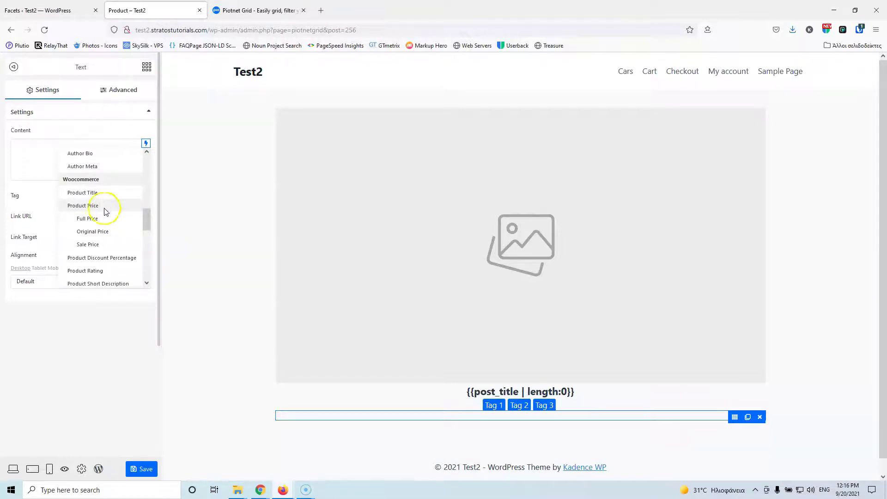
left_click(91, 219)
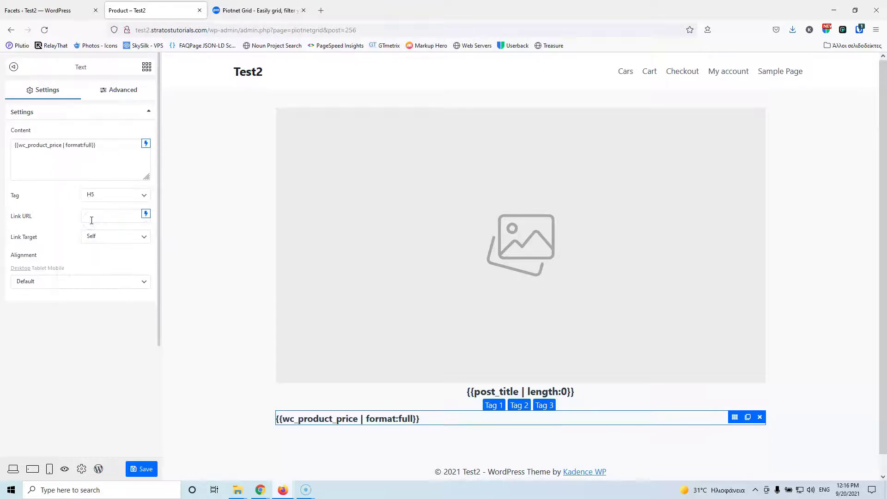
left_click(135, 470)
left_click(55, 280)
left_click(40, 319)
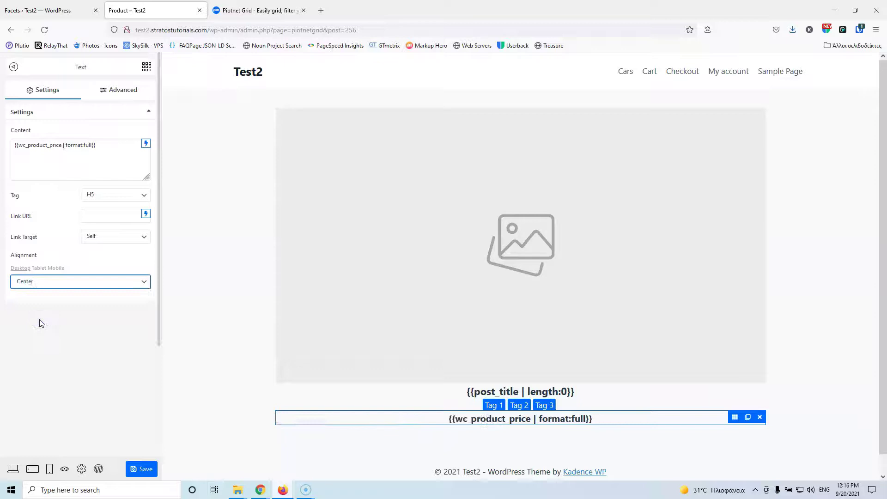
- Add an Add To Cart widget below the price, set its alignment to Center, and save the card
left_click(146, 67)
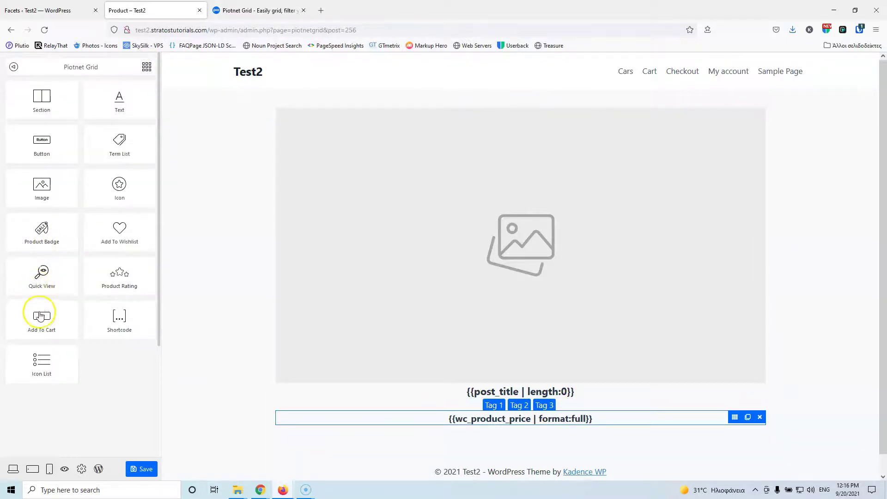
left_click_drag(36, 331, 478, 423)
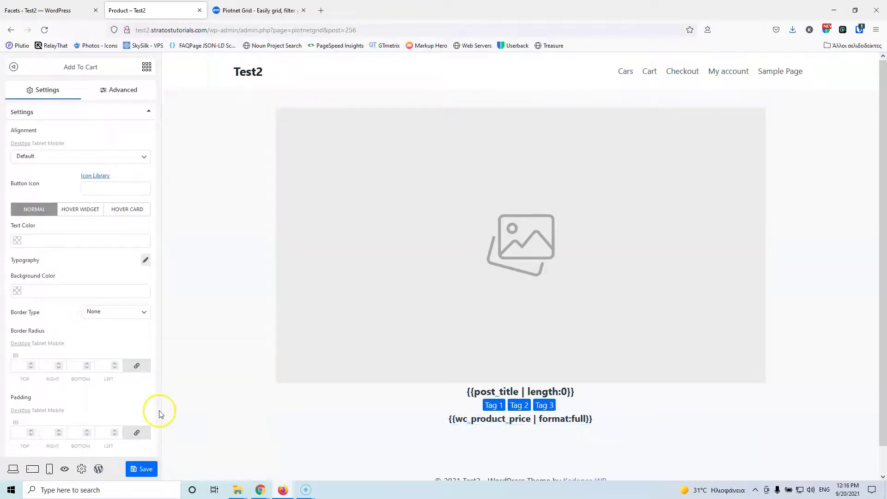
left_click(60, 161)
left_click(48, 197)
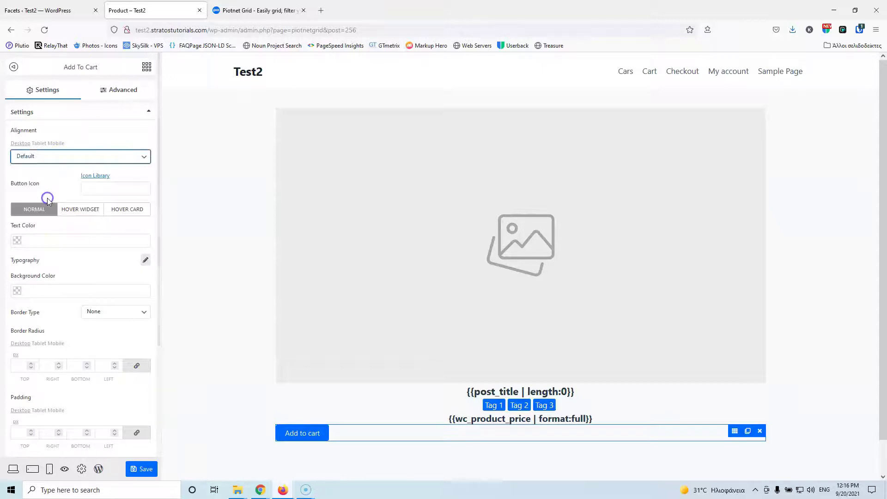
left_click(135, 471)
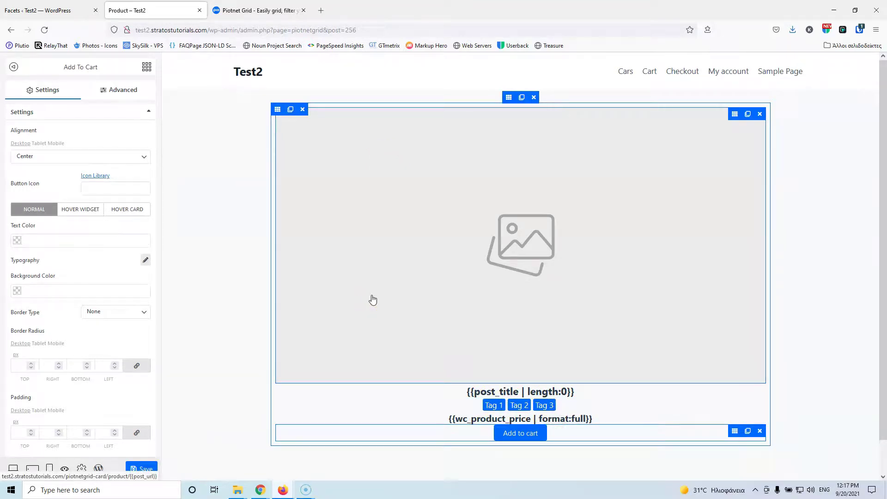
- Create and publish a new Piotnet Grid grid titled "Products" and open it in the grid editor
left_click(58, 9)
scroll(148, 291, "down", 2)
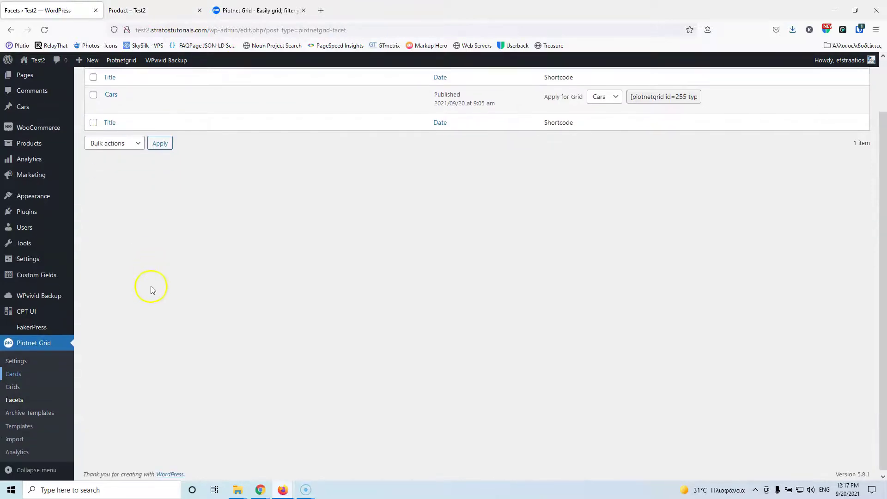
middle_click(16, 387)
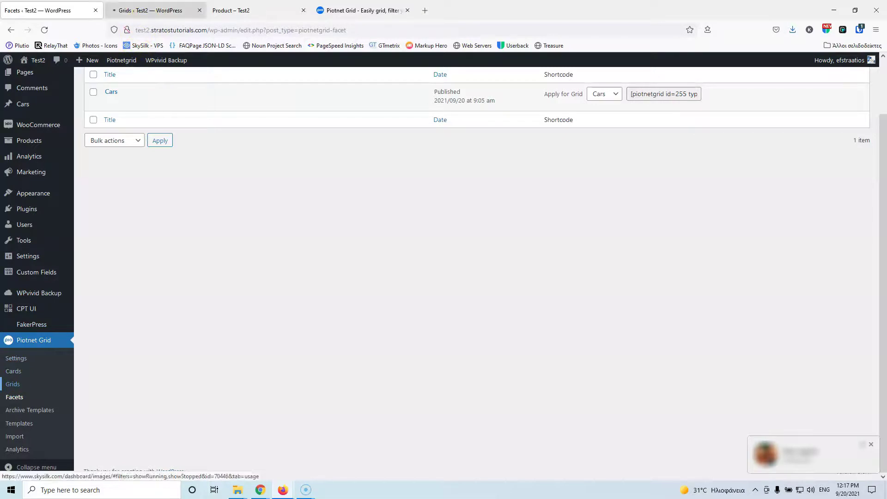
left_click(148, 11)
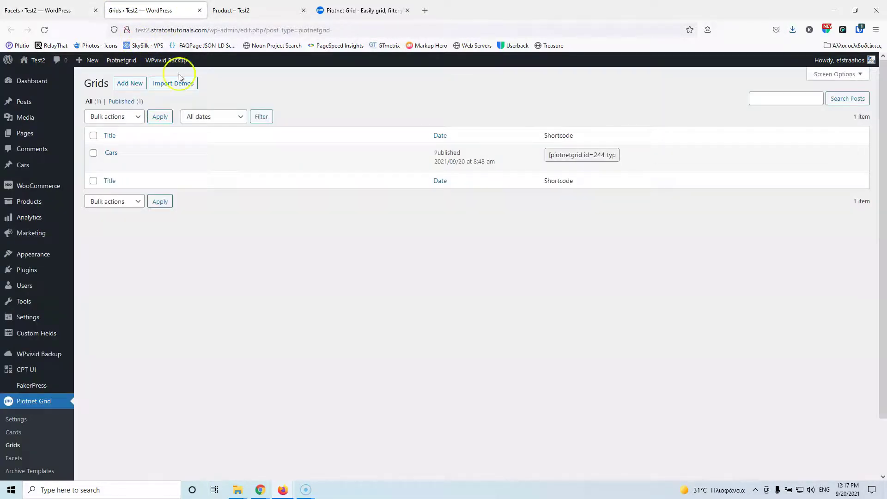
left_click(127, 85)
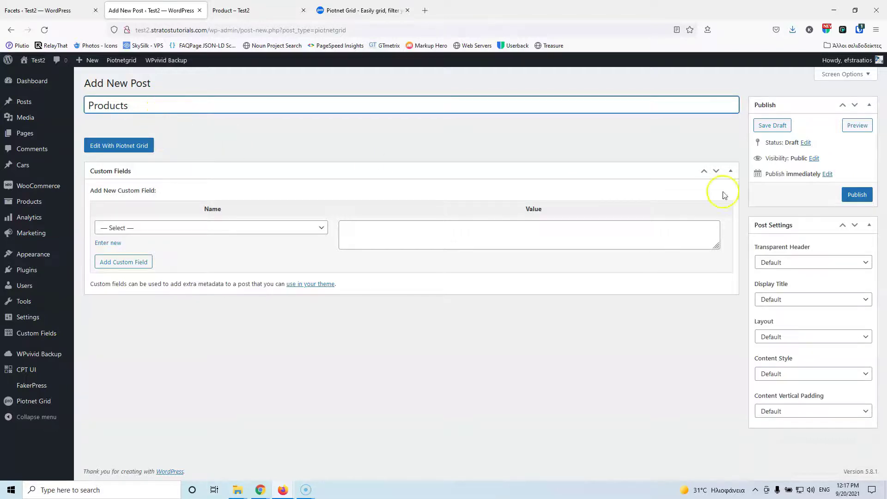
left_click(861, 195)
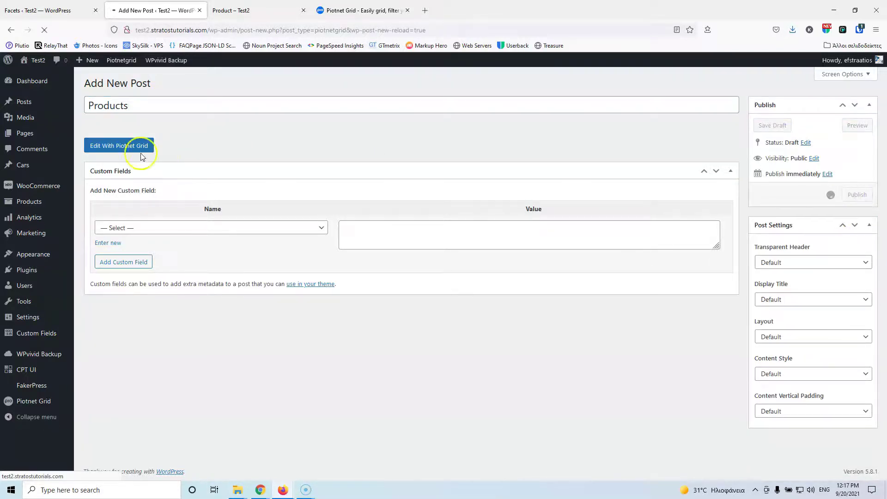
left_click(117, 175)
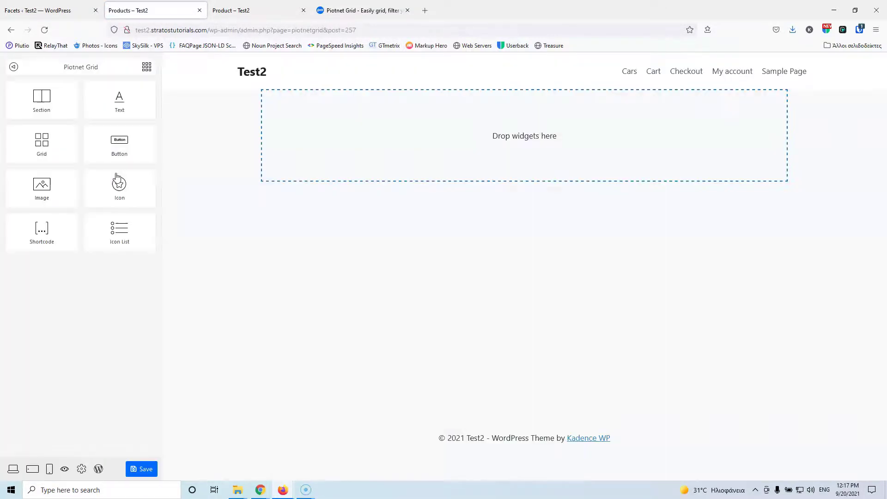
- Add a section to the Products grid page and place a Grid widget in it
left_click_drag(42, 95, 374, 144)
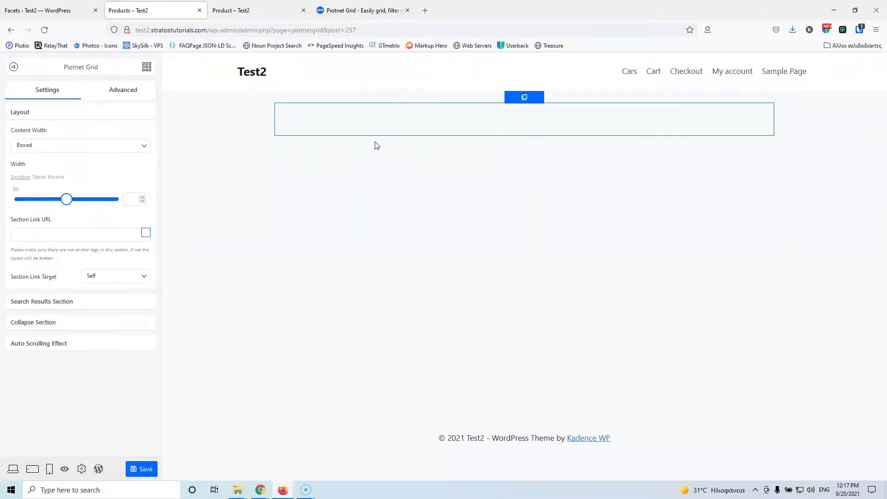
left_click(145, 66)
left_click_drag(41, 143, 423, 126)
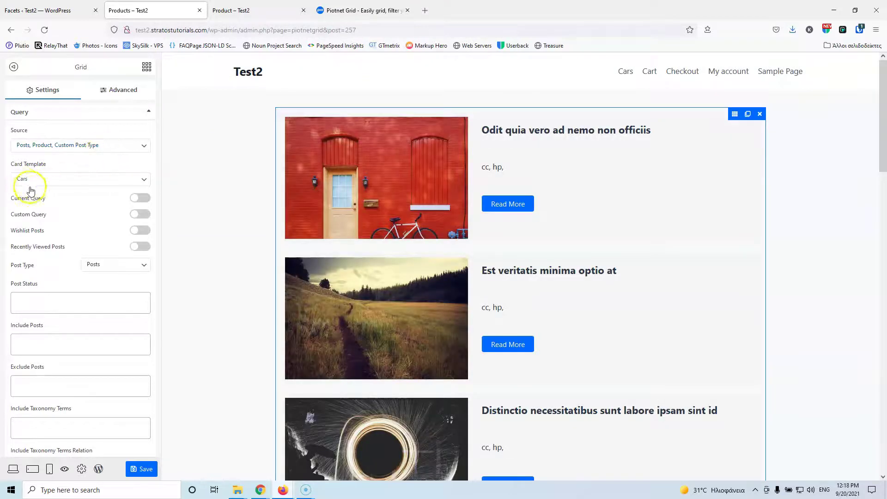
- Set the grid's card template to Product and its post type to Products, and save the grid
left_click(50, 179)
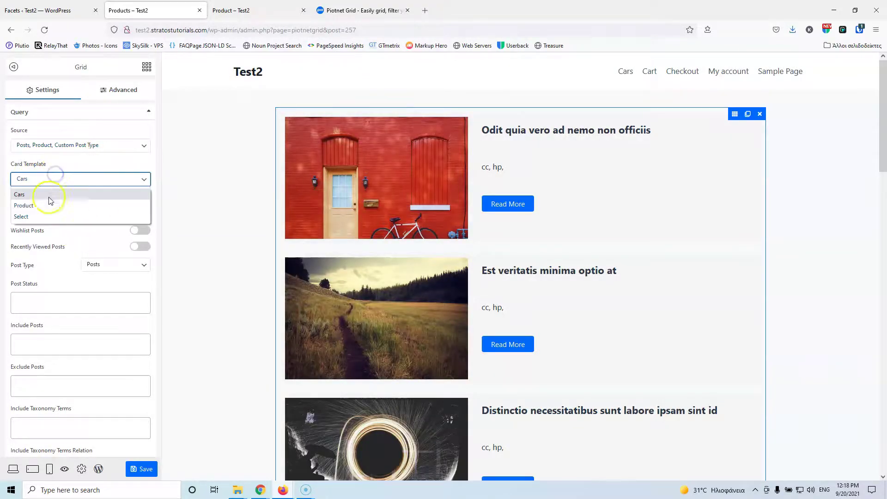
left_click(49, 208)
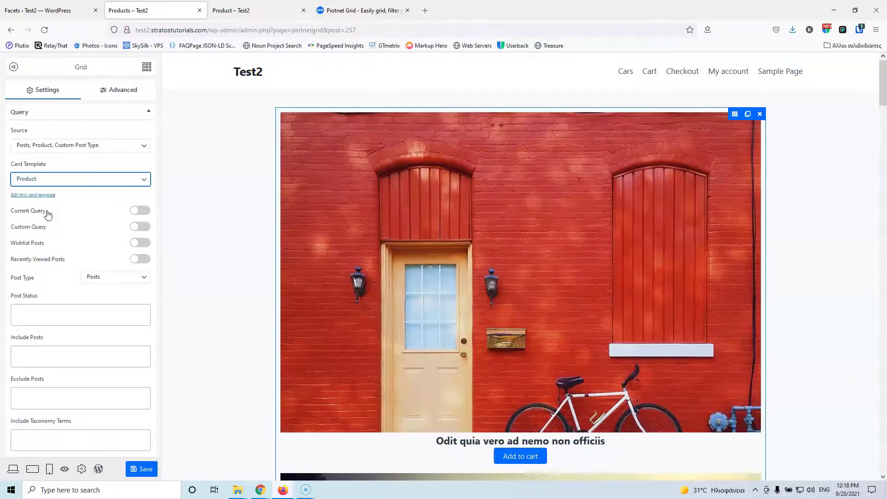
left_click(109, 279)
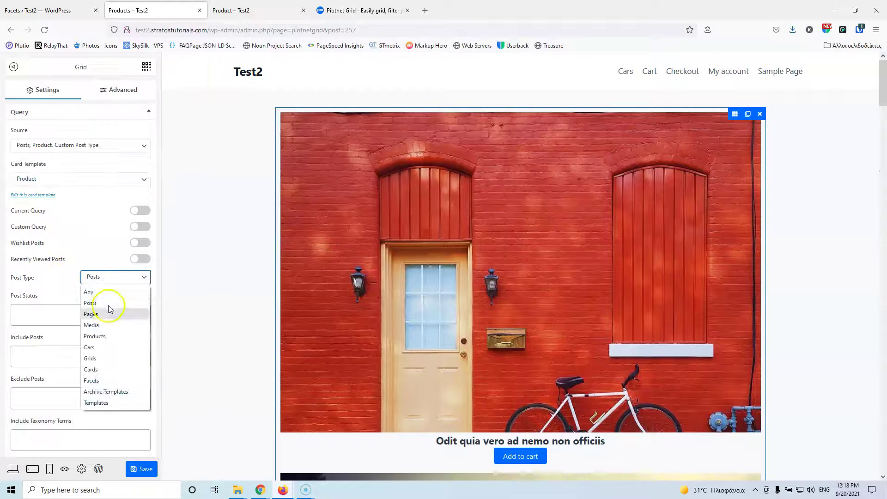
left_click(123, 337)
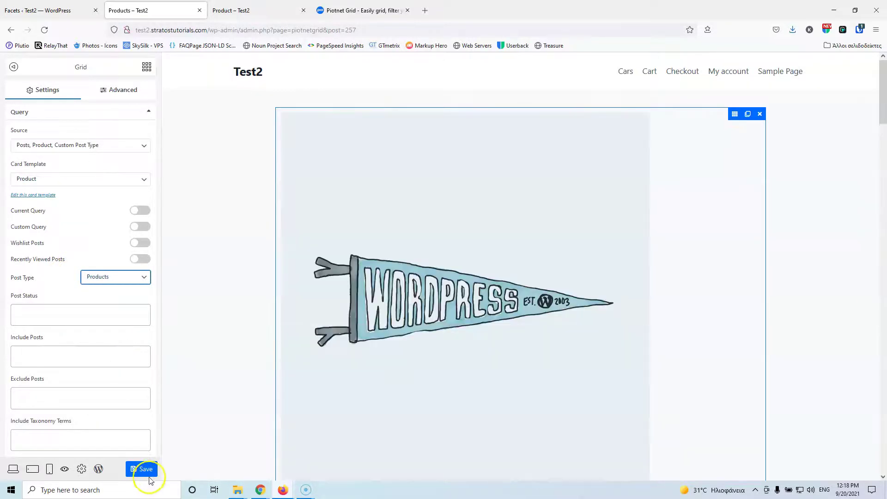
left_click(146, 469)
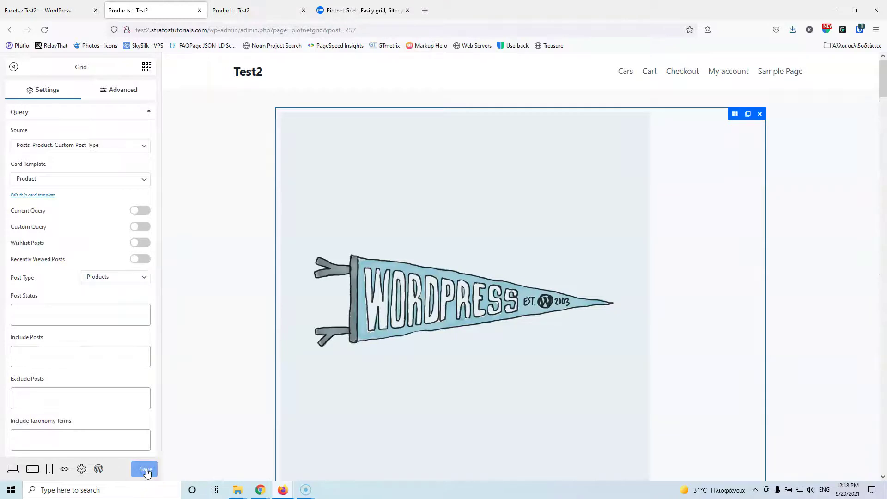
- Set the Products grid's layout to 3 columns and save the grid
scroll(103, 279, "down", 10)
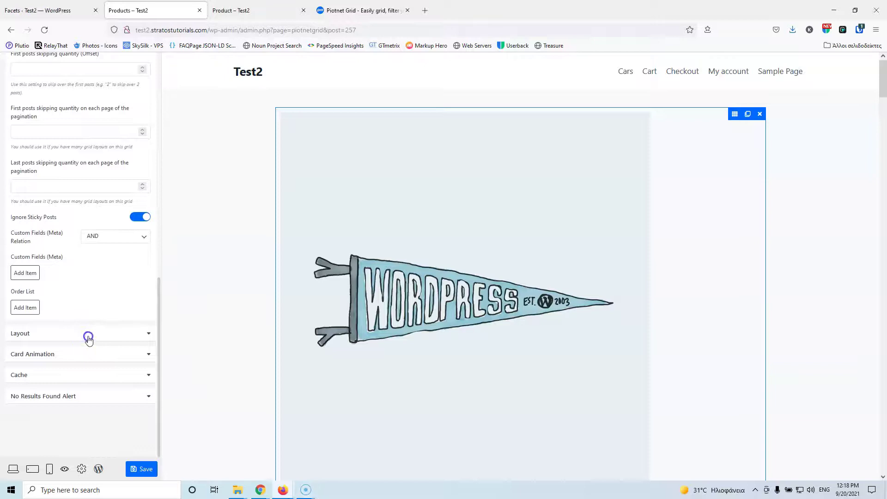
left_click(89, 334)
double_click(31, 190)
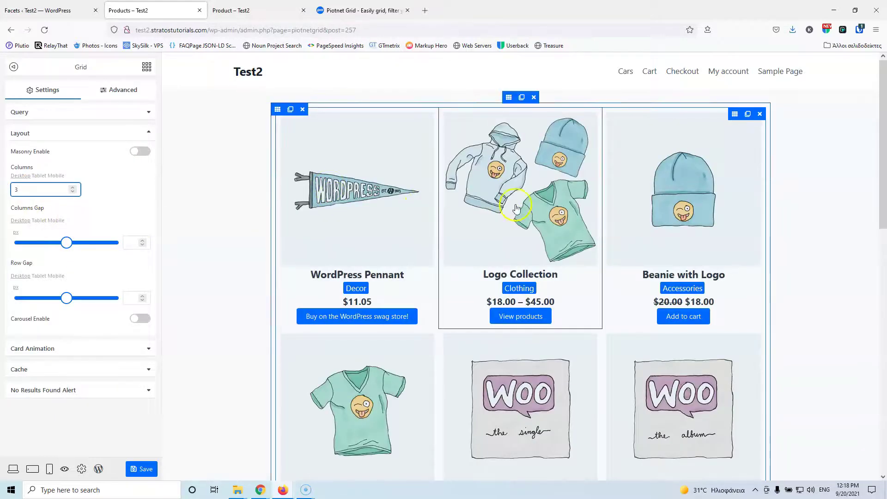
left_click(137, 470)
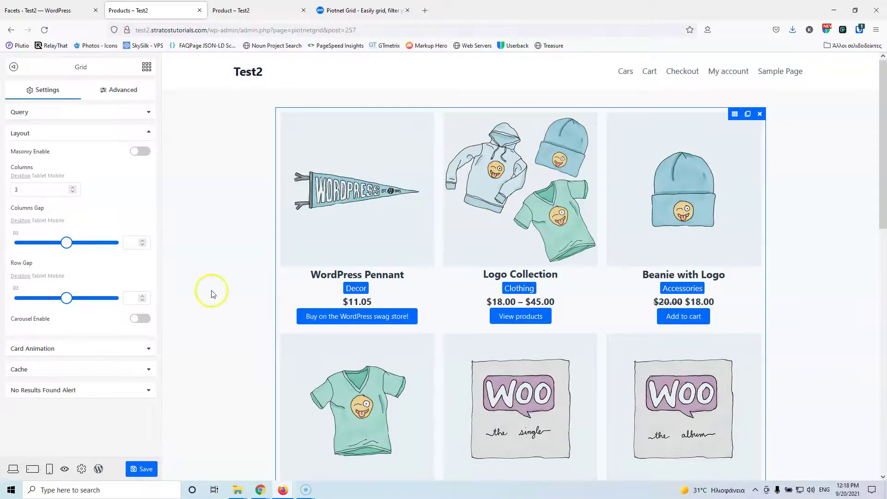
- Create and publish a new Piotnet Grid facet titled "Products" and open it in the facet editor
left_click(53, 10)
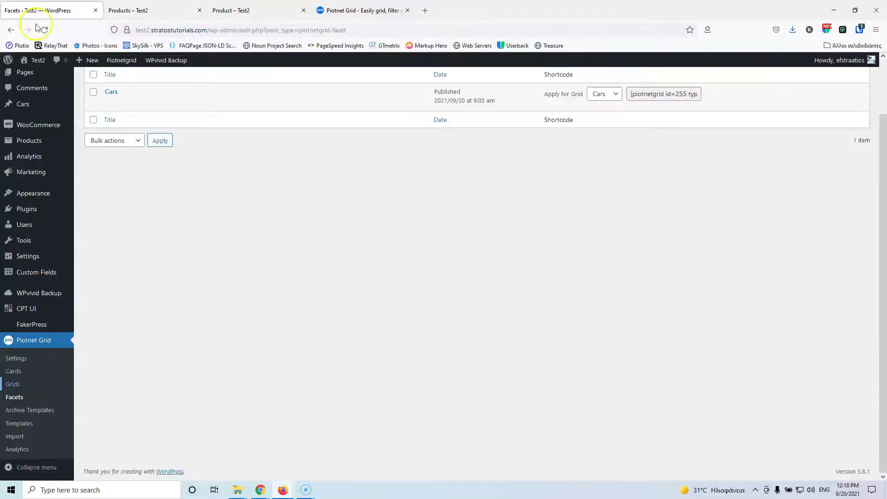
left_click(18, 398)
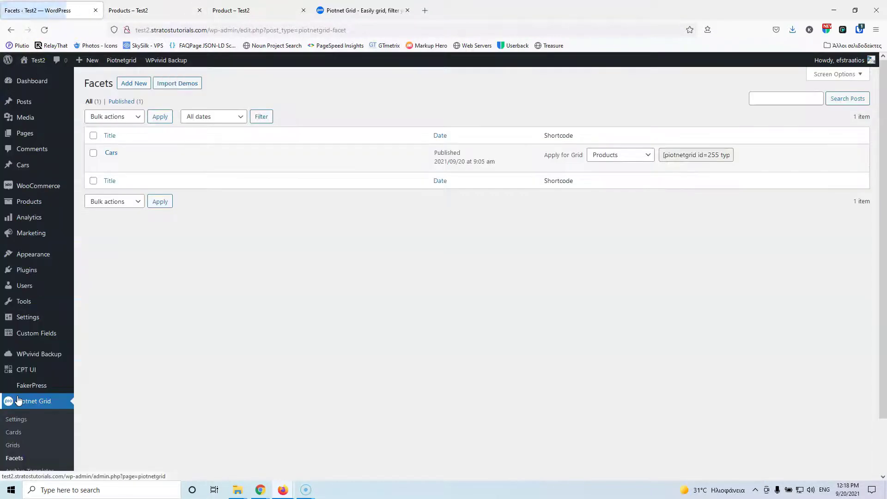
left_click(143, 87)
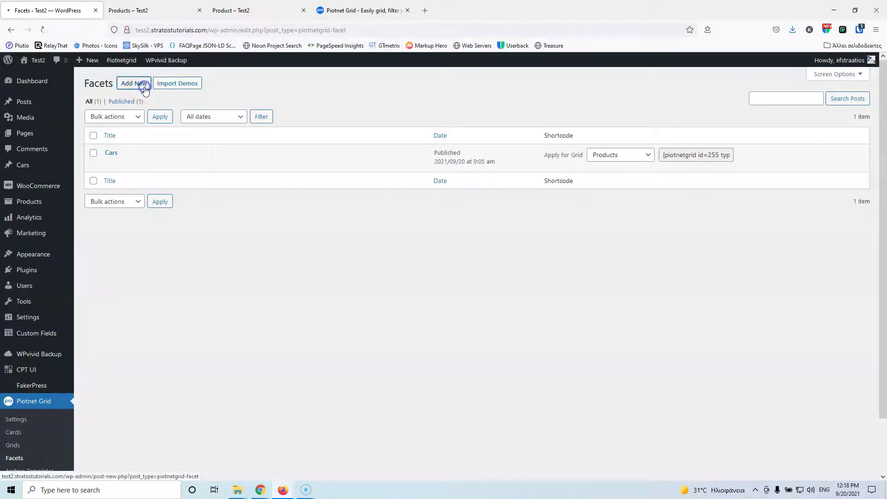
left_click(158, 107)
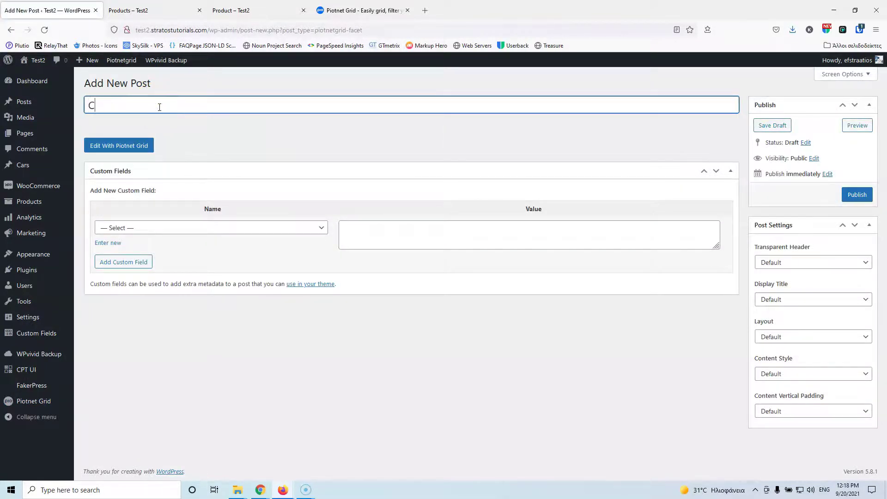
mouse_move(44, 111)
left_click(856, 195)
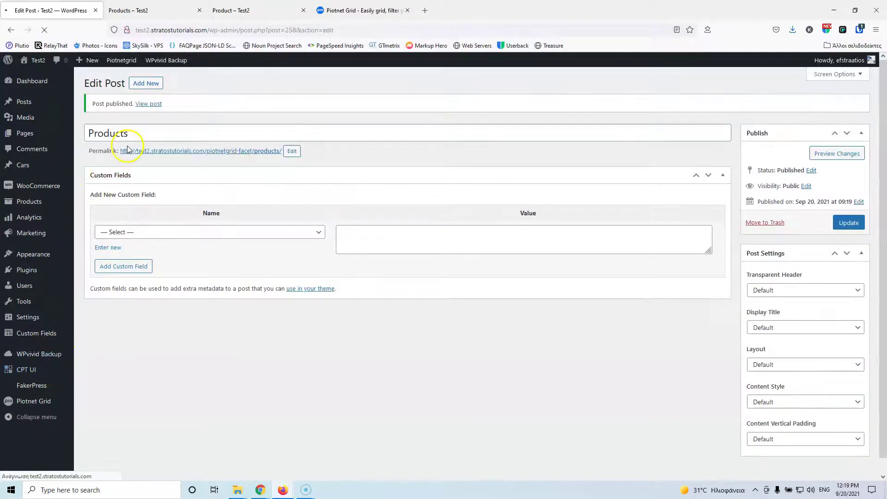
left_click(115, 176)
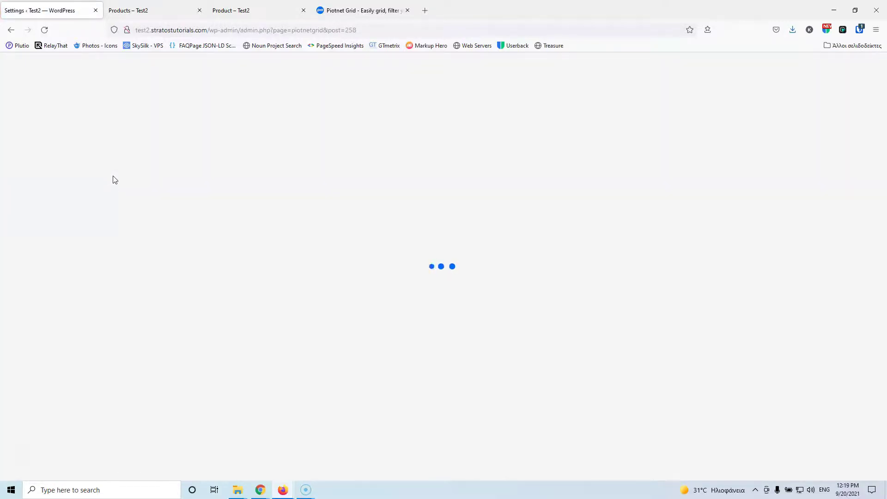
- Add a section to the Products facet page and place a Facet widget in it
left_click_drag(54, 122, 360, 144)
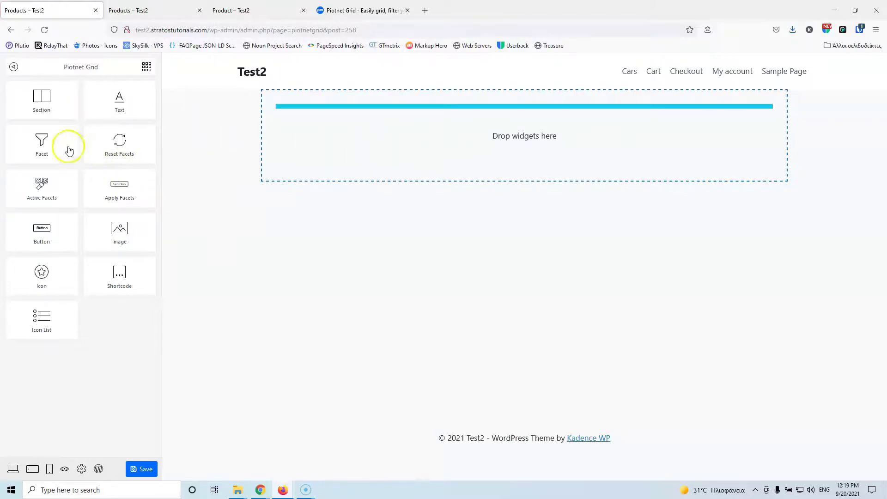
left_click(146, 67)
left_click_drag(42, 143, 363, 124)
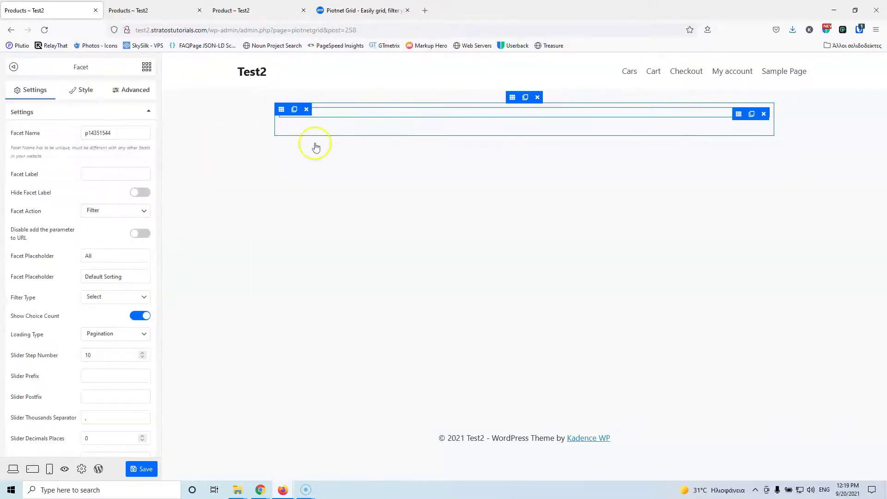
- Set both the facet name and the facet label to "Price"
left_click_drag(124, 132, 49, 138)
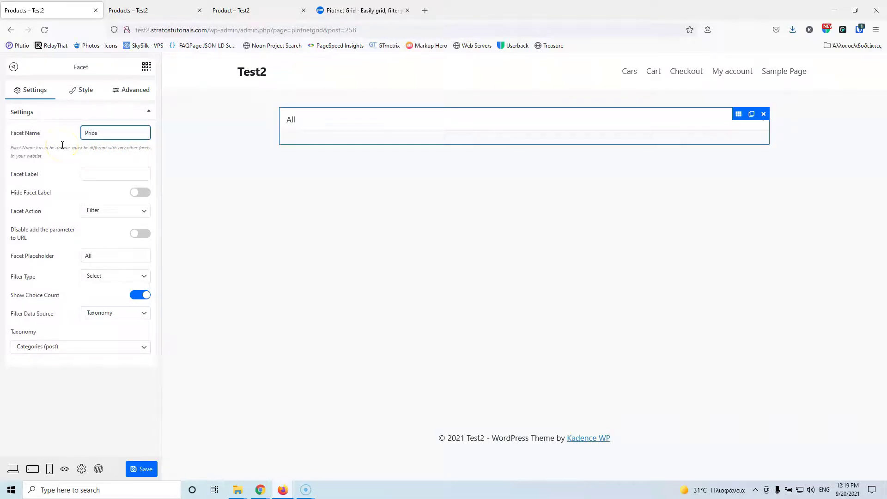
left_click(117, 178)
left_click(69, 135)
left_click(102, 169)
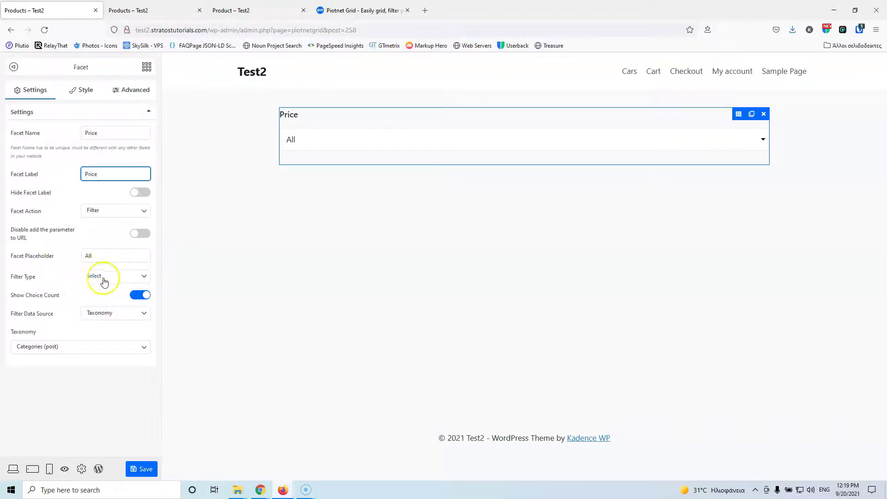
- Set the Price facet's filter type to Slider
left_click(117, 277)
key("Escape")
left_click(117, 277)
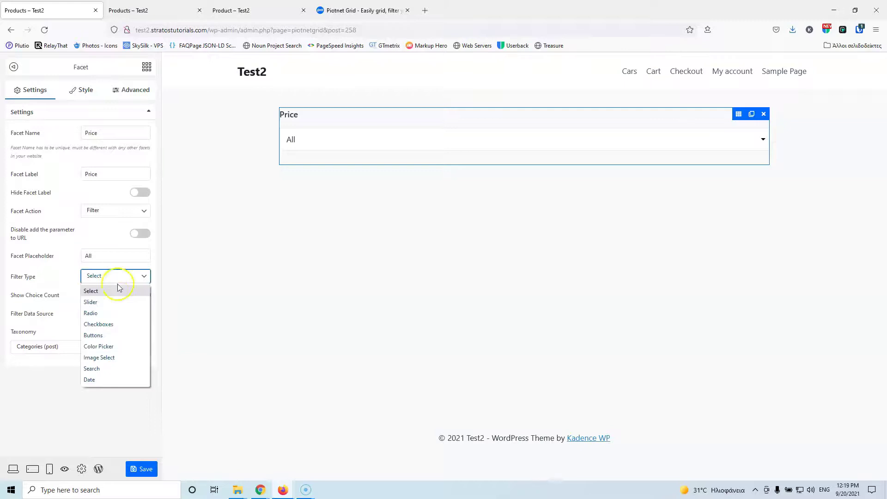
left_click(117, 304)
left_click(114, 276)
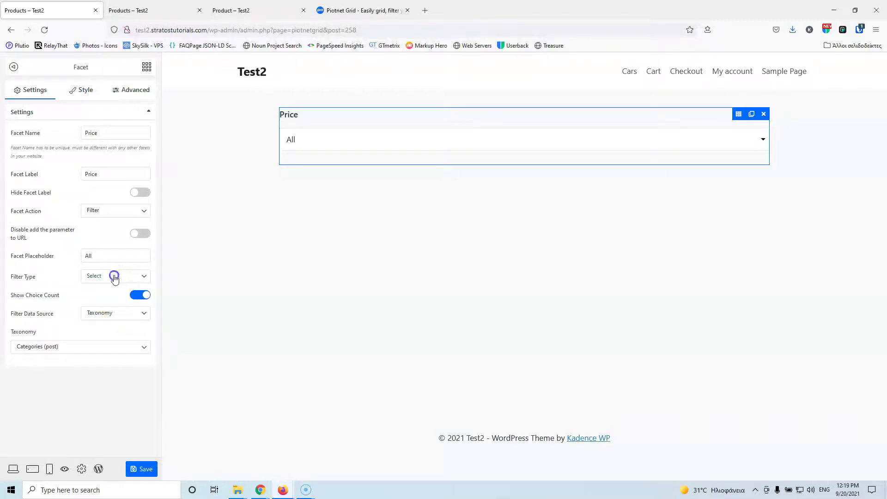
left_click(93, 300)
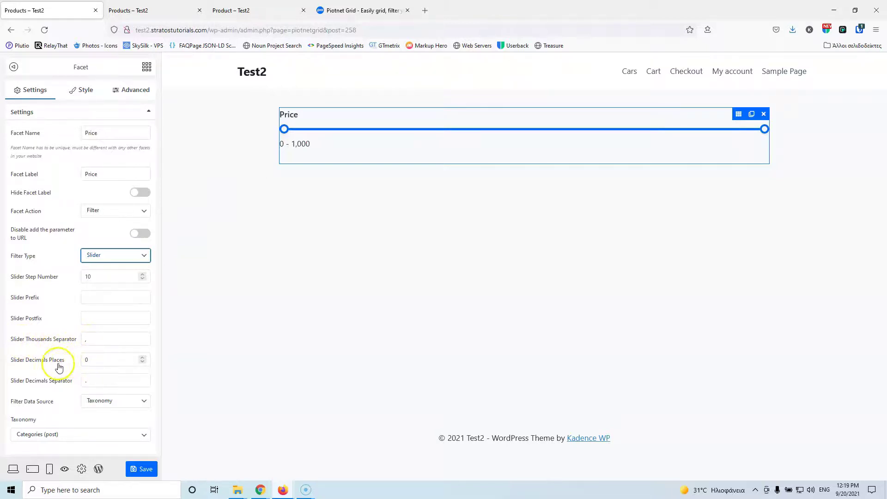
- Set the Price facet's filter data source to Custom Field with the key "_price", and save the facet
scroll(67, 322, "down", 2)
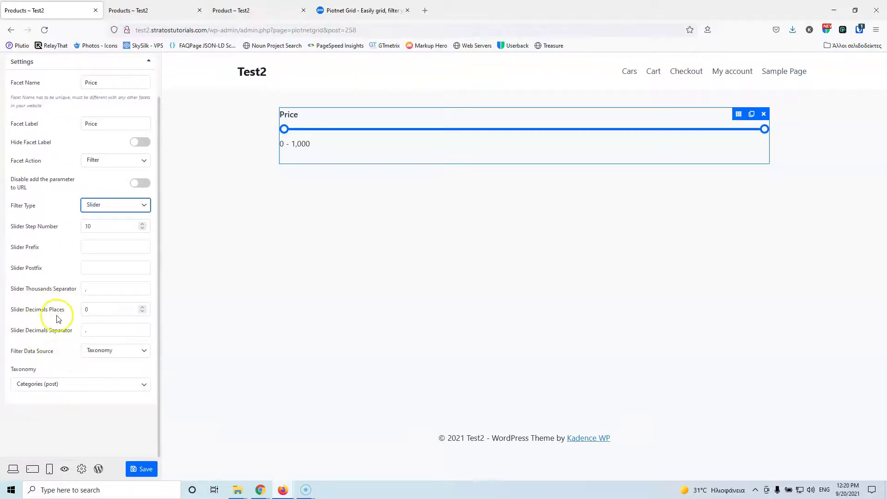
left_click(105, 354)
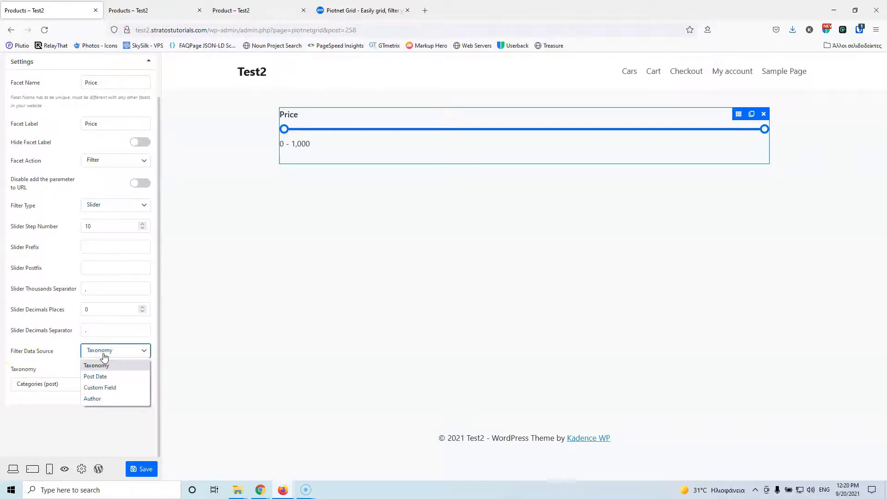
left_click(113, 388)
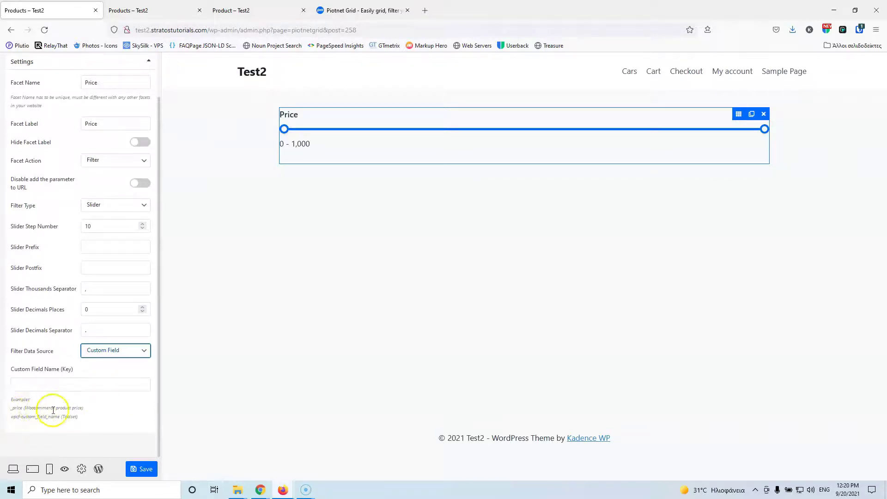
left_click(47, 384)
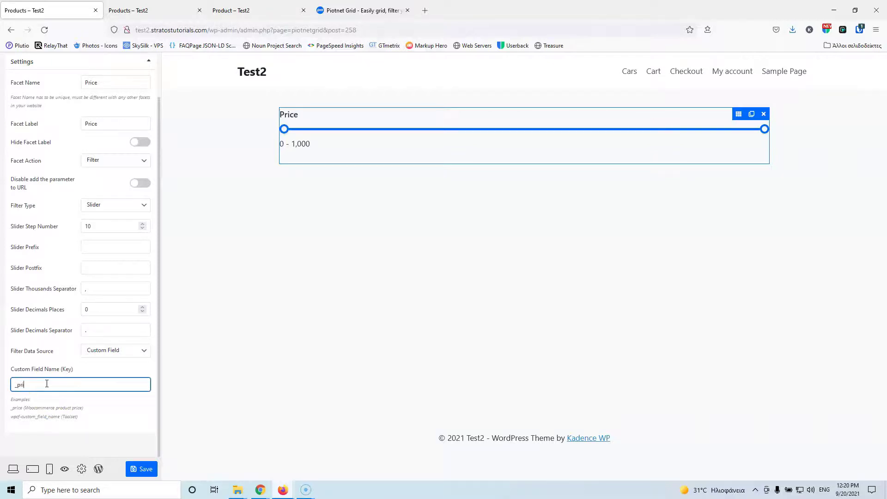
left_click(142, 470)
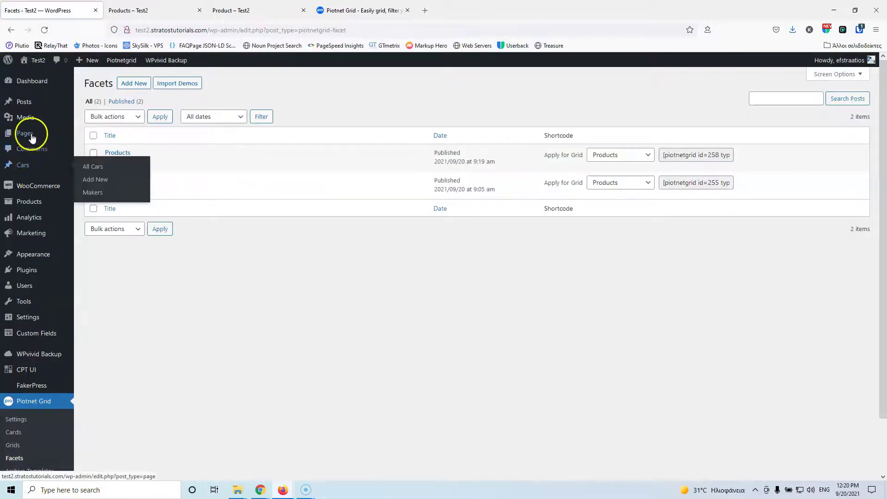
- Create a new WordPress page titled "Product page" with the Left Sidebar layout and publish it
mouse_move(31, 138)
middle_click(94, 150)
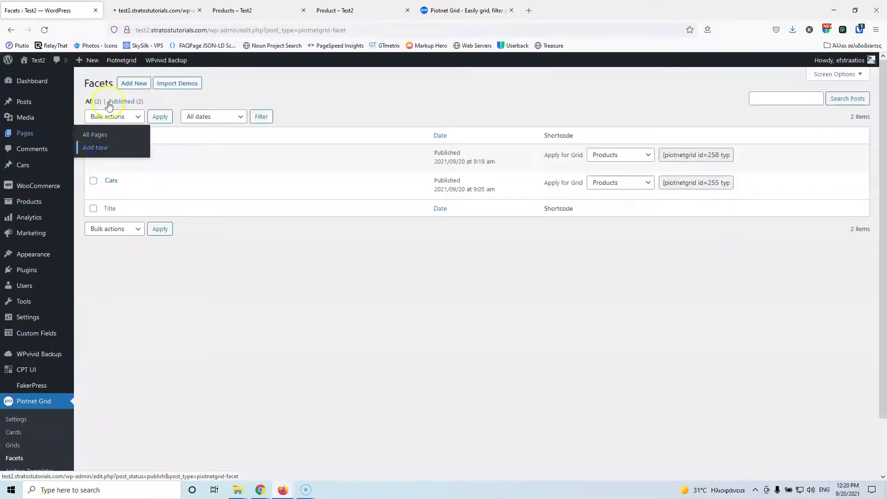
left_click(166, 10)
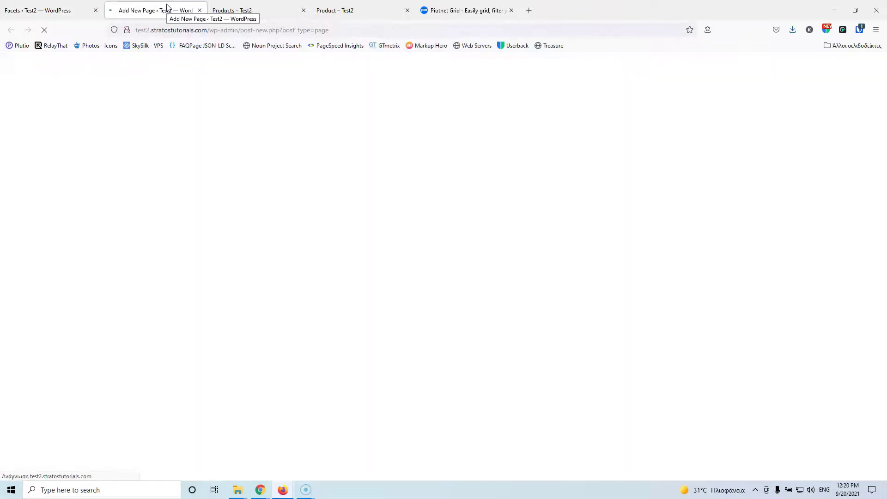
left_click(192, 130)
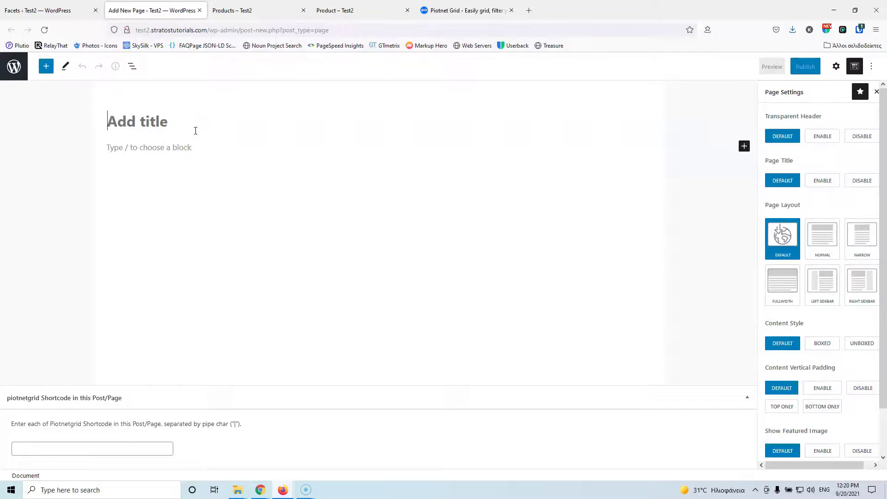
type("Product page")
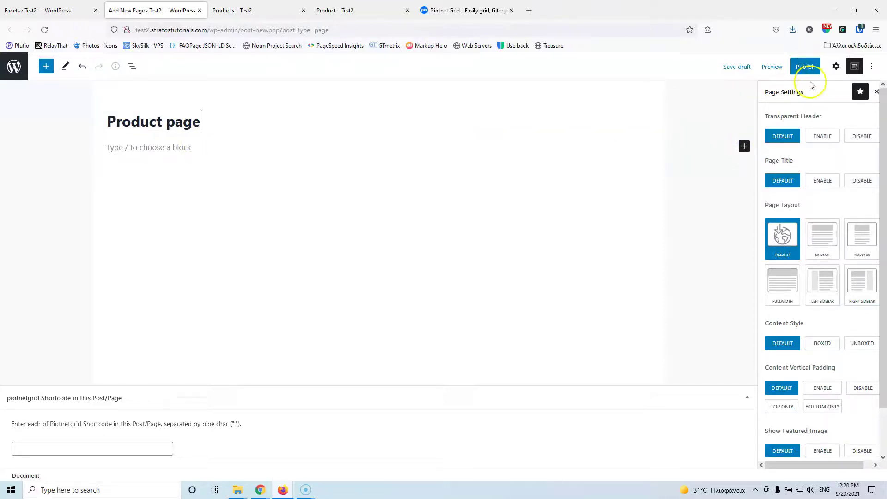
left_click(820, 290)
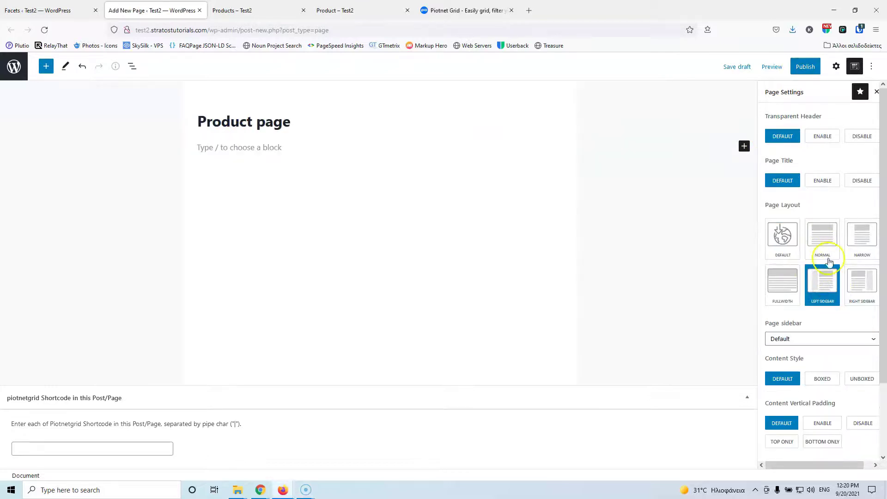
left_click(804, 68)
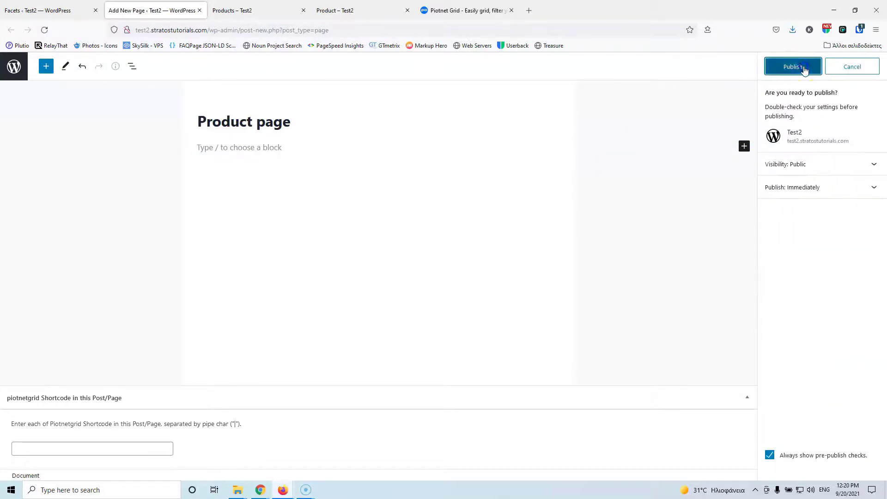
left_click(804, 68)
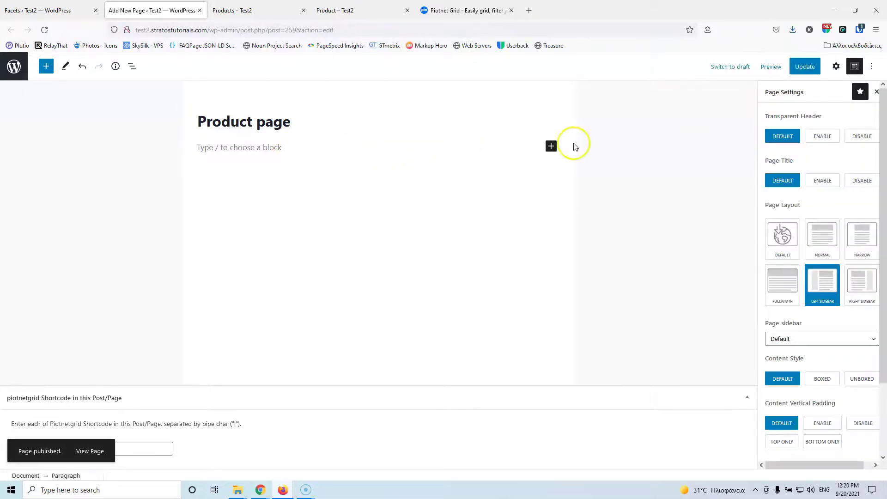
- Insert a Piotnet Grid block in the page, select the Products grid for it, and update the page
left_click(551, 146)
left_click(556, 181)
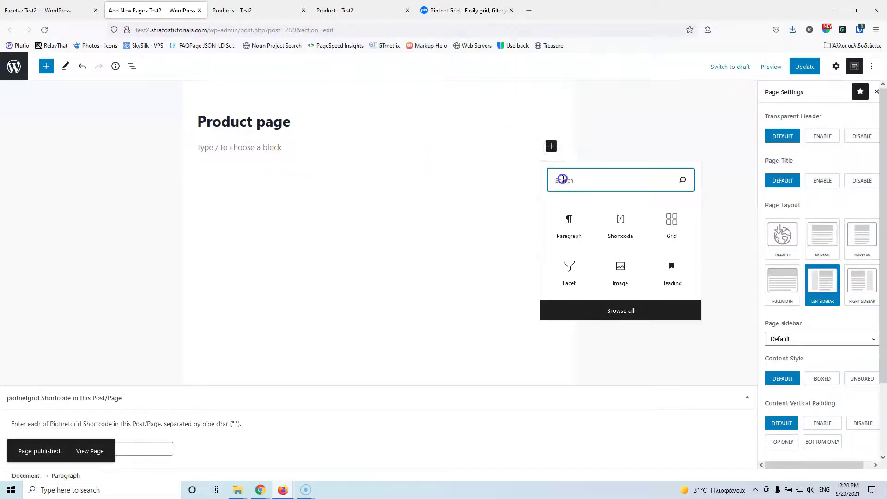
type("bri")
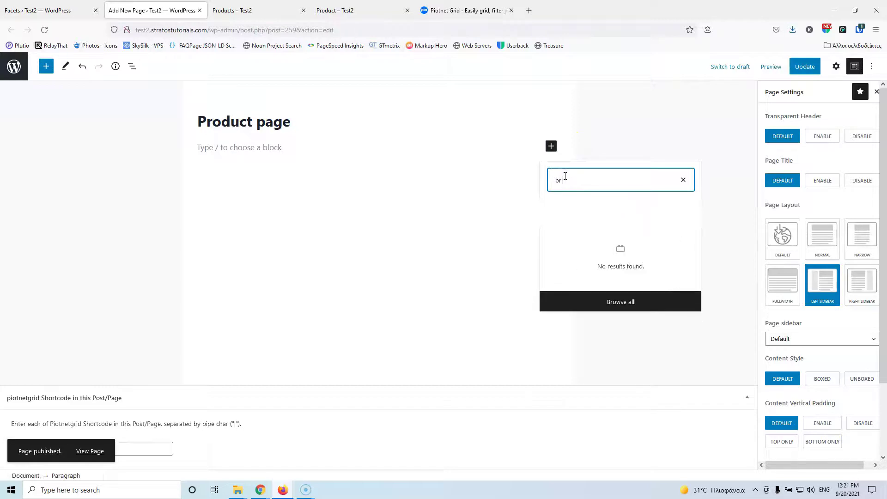
type("gr")
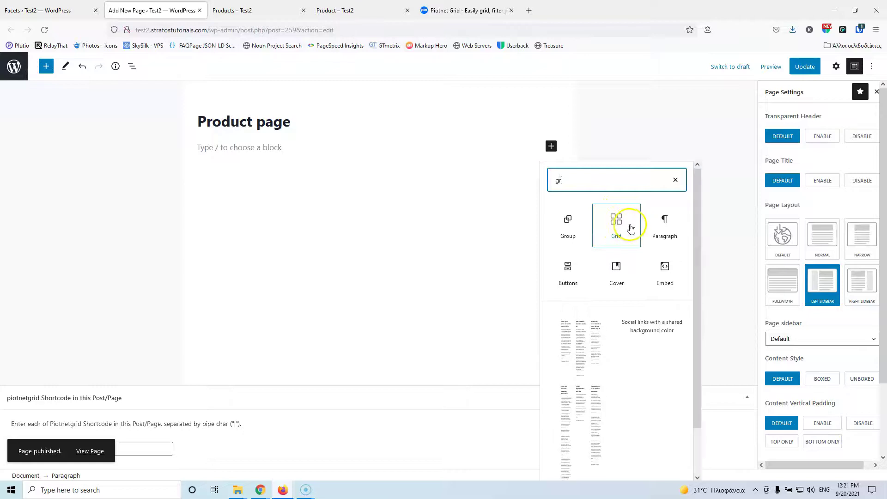
left_click(630, 229)
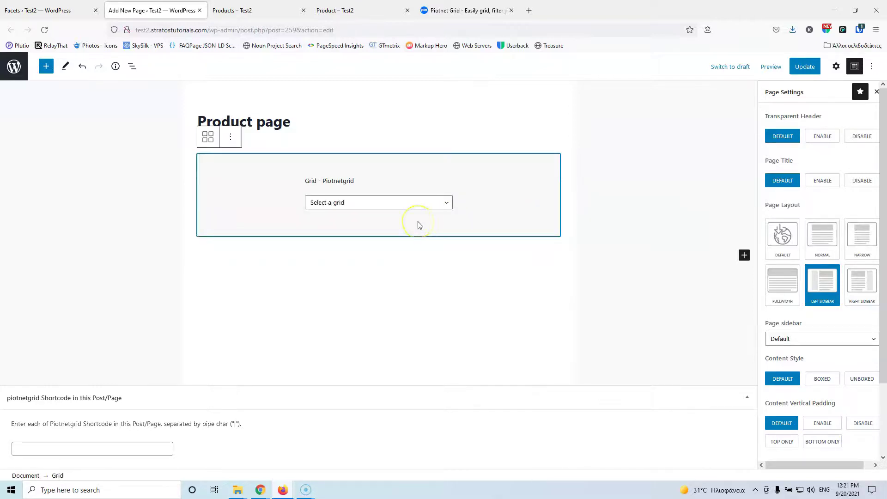
left_click(356, 203)
left_click(352, 231)
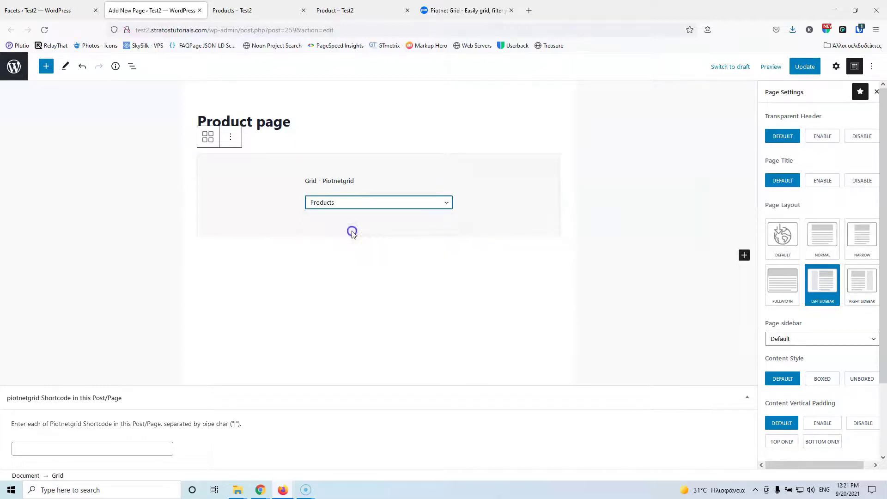
left_click(798, 68)
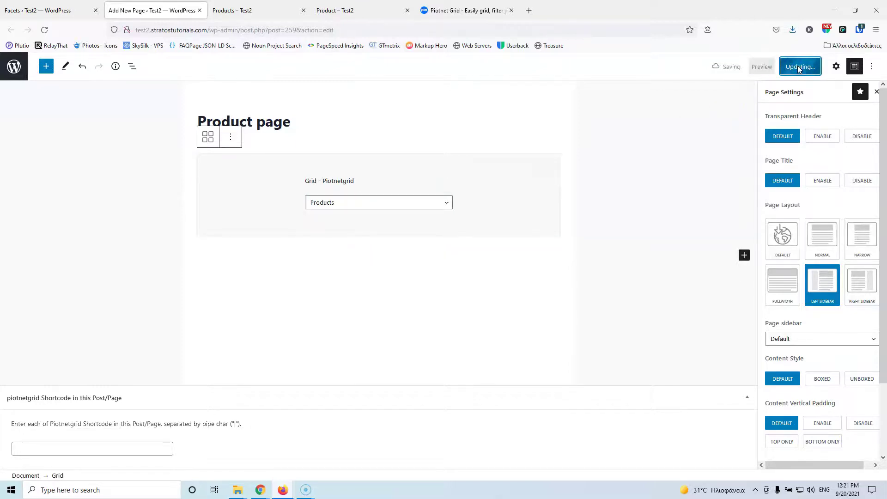
- Open the updated product page in a new browser tab, and go to the site's Widgets screen in the original tab
right_click(82, 451)
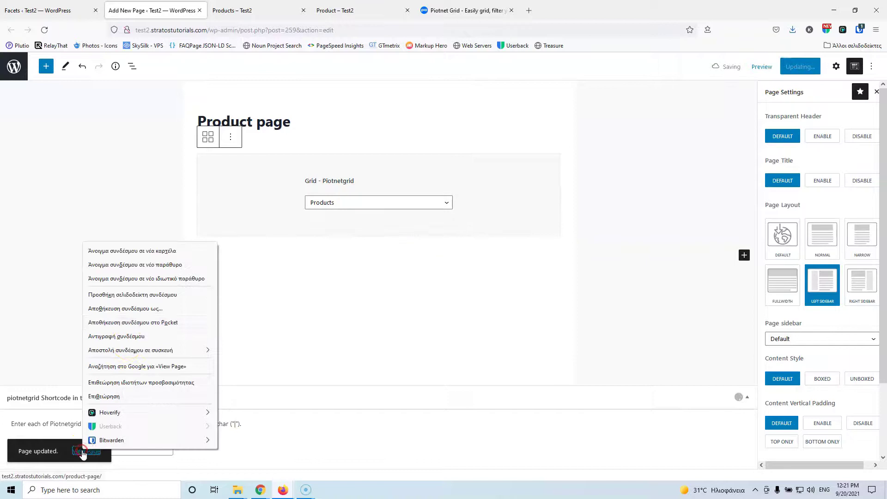
left_click(145, 251)
left_click(10, 74)
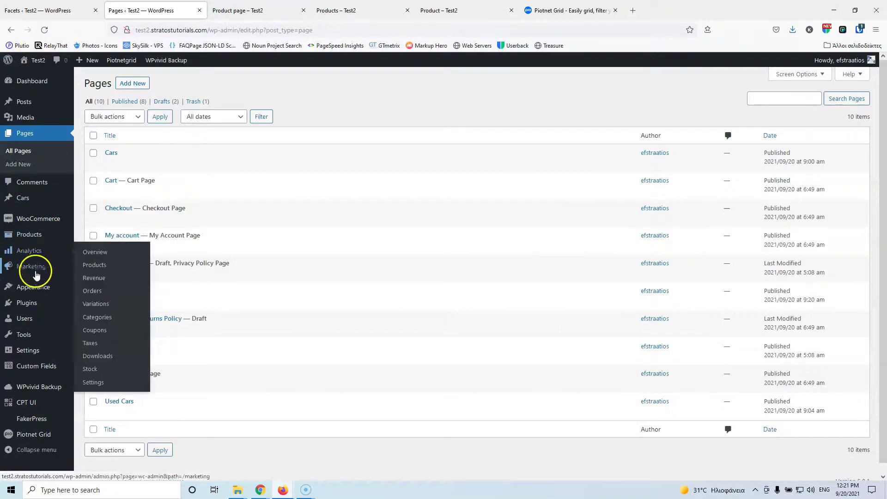
mouse_move(34, 285)
left_click(90, 315)
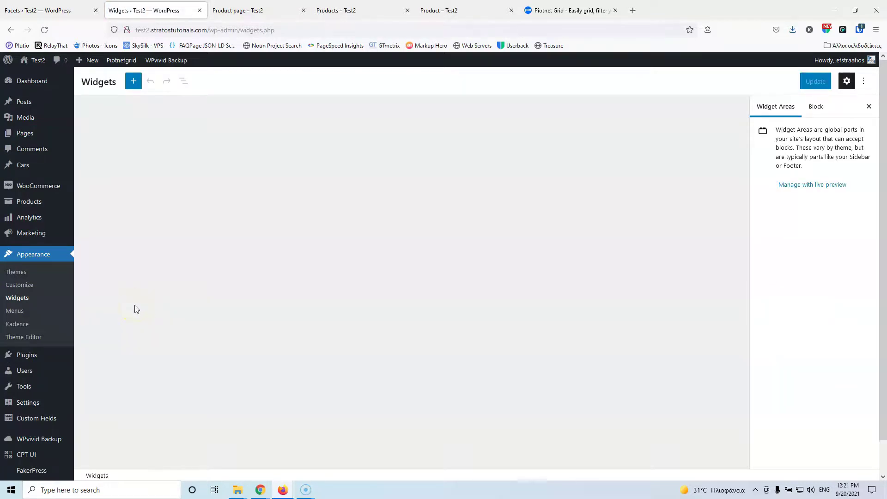
- Expand the Sidebar 2 widget area and remove its Archives list, Archives heading and the emptied group block
scroll(344, 280, "down", 3)
scroll(342, 300, "up", 3)
left_click(341, 329)
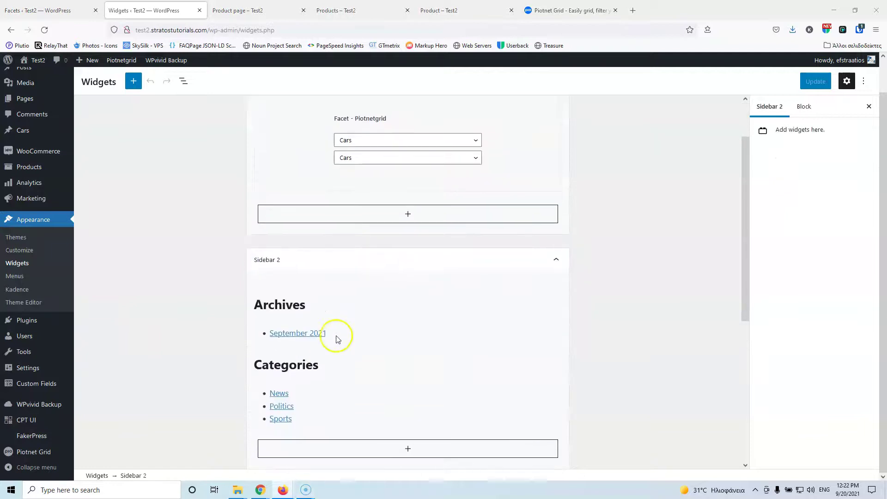
left_click(359, 326)
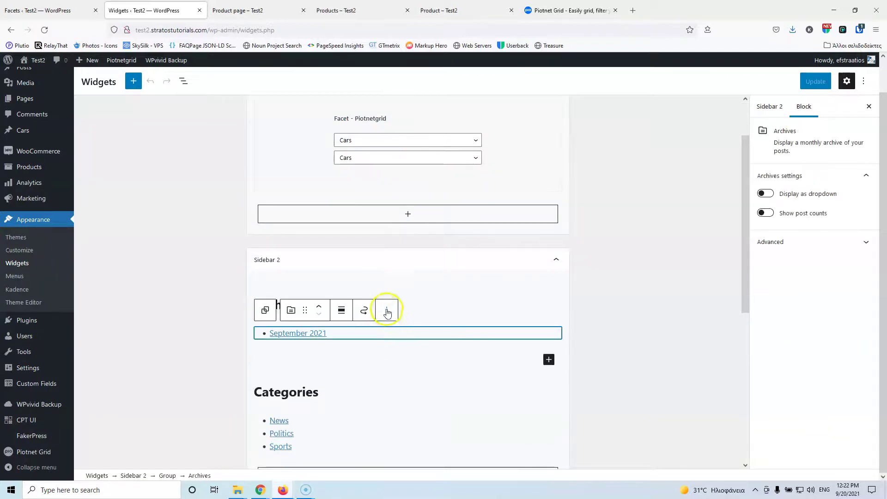
left_click(387, 311)
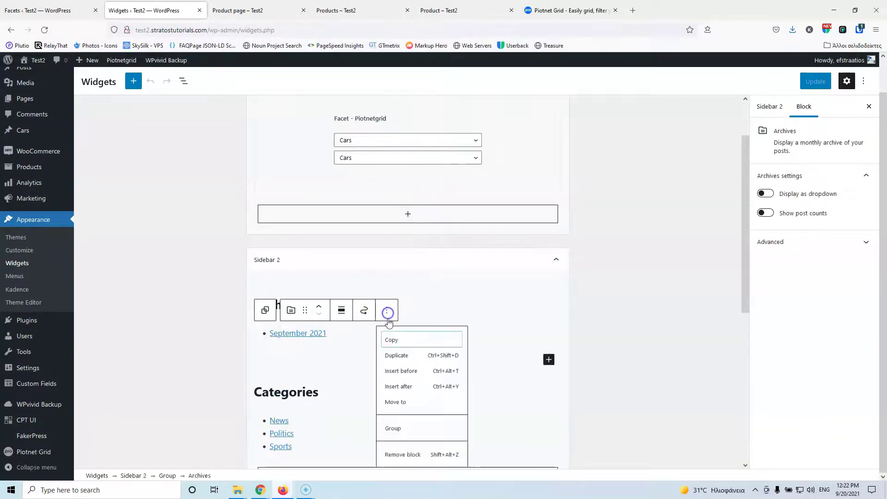
left_click(414, 464)
left_click(475, 278)
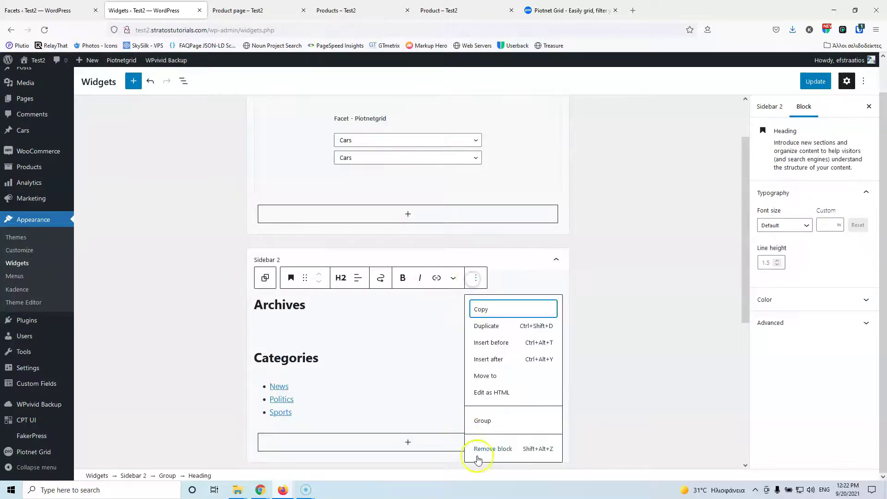
left_click(478, 459)
left_click(411, 303)
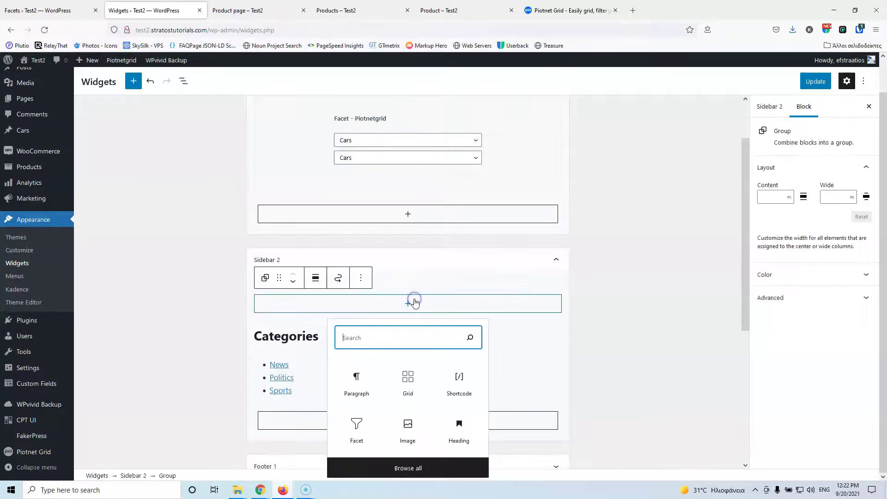
left_click(366, 277)
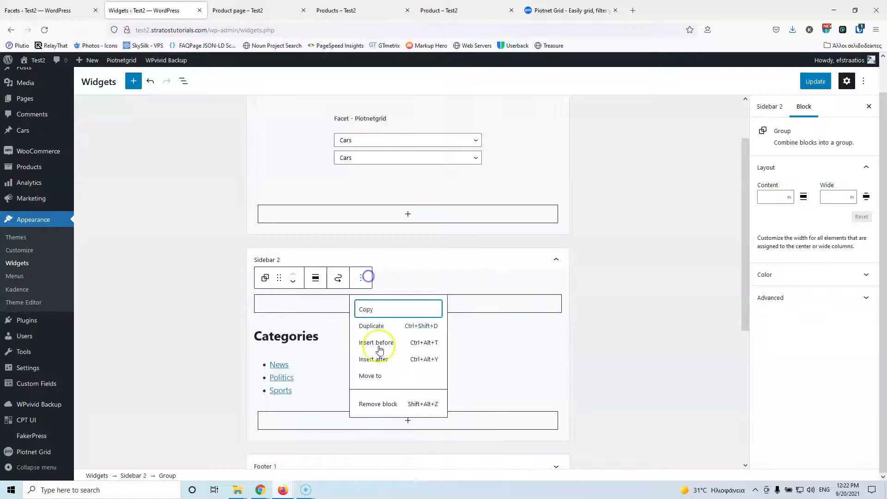
left_click(397, 403)
- Remove the Categories heading and the categories list from Sidebar 2
left_click(353, 306)
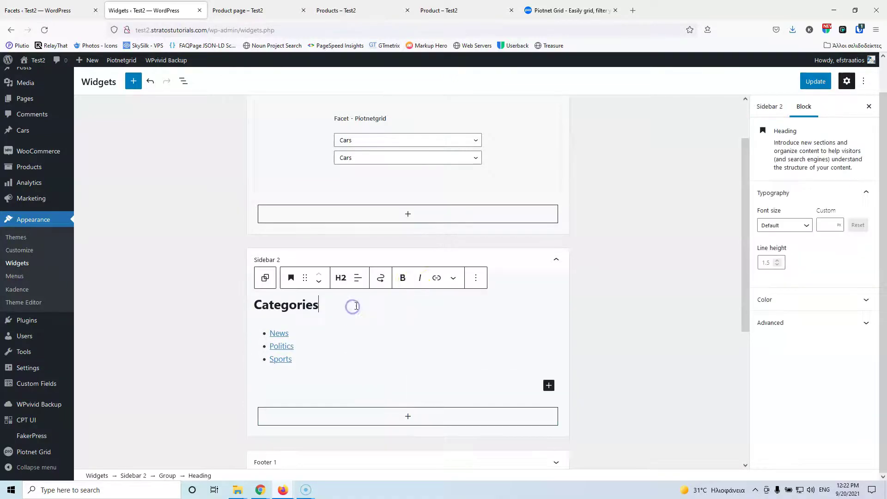
left_click(476, 277)
left_click(503, 455)
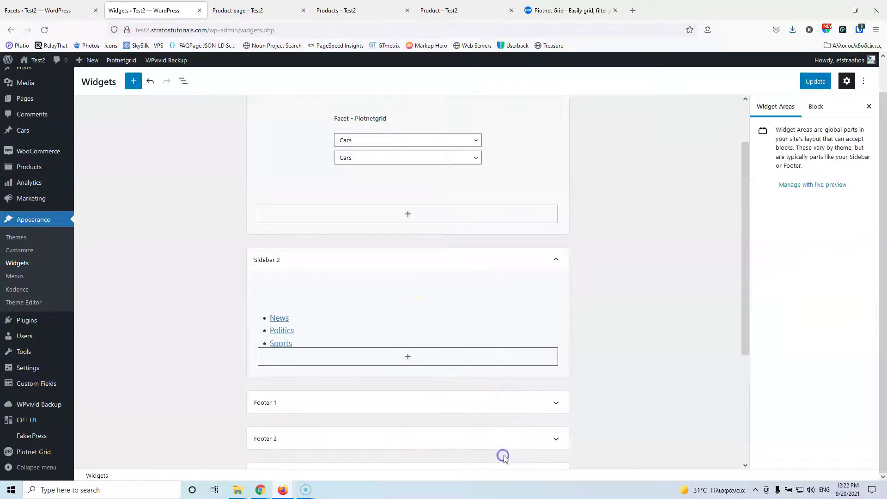
left_click(374, 311)
left_click(388, 277)
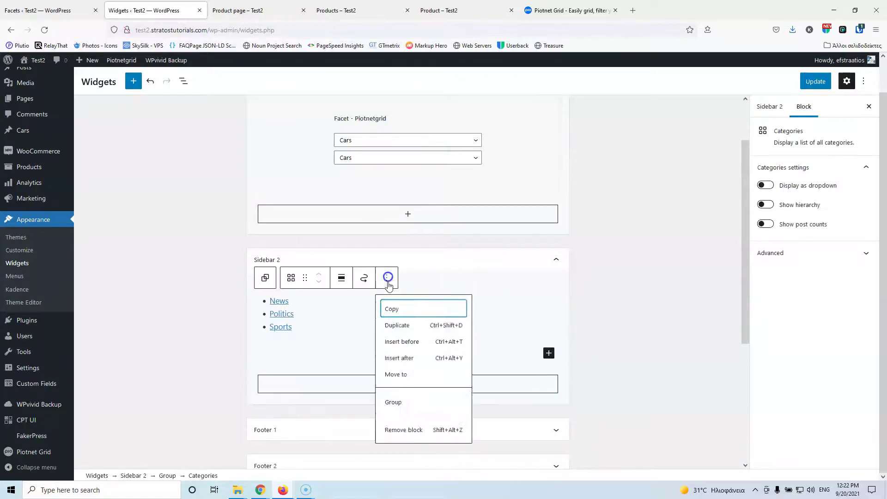
left_click(411, 429)
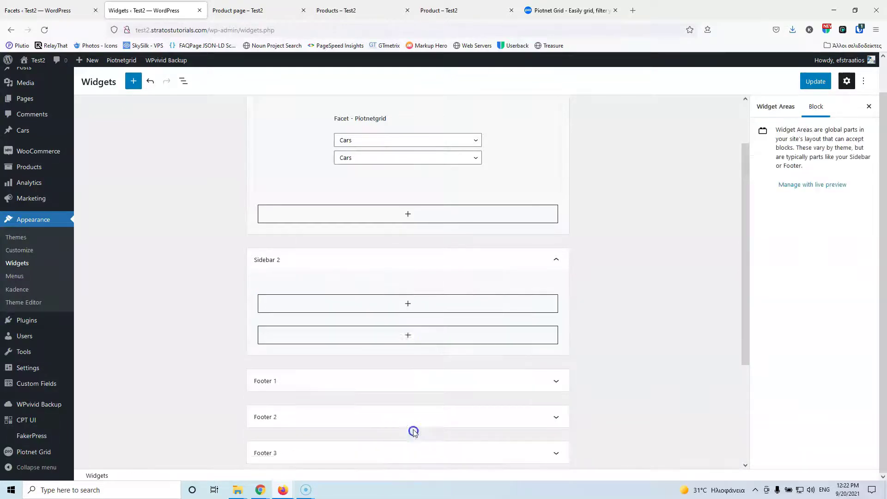
- Insert a Piotnet Facet block in Sidebar 2 with the Products facet applied to the Products grid, and update the widgets
left_click(411, 305)
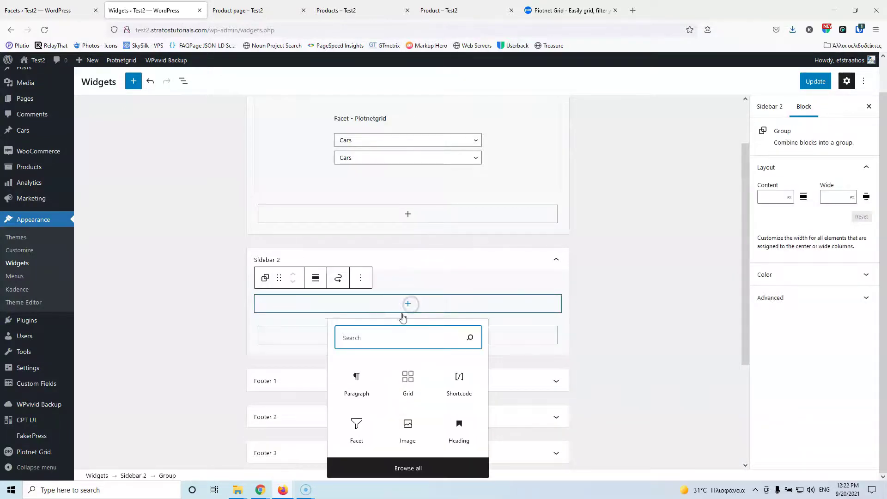
left_click(361, 424)
left_click(375, 343)
left_click(363, 370)
left_click(373, 362)
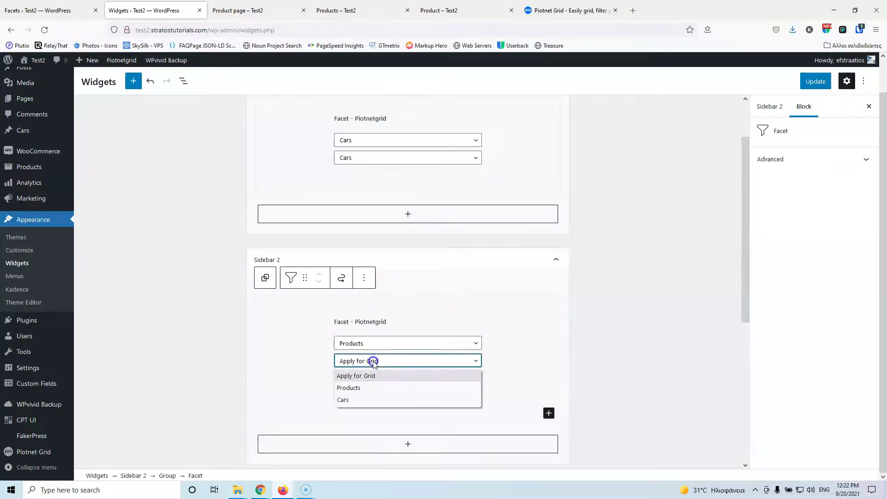
left_click(364, 388)
left_click(814, 81)
- Edit the product page to use Sidebar 2 as its page sidebar, and update the page
left_click(250, 10)
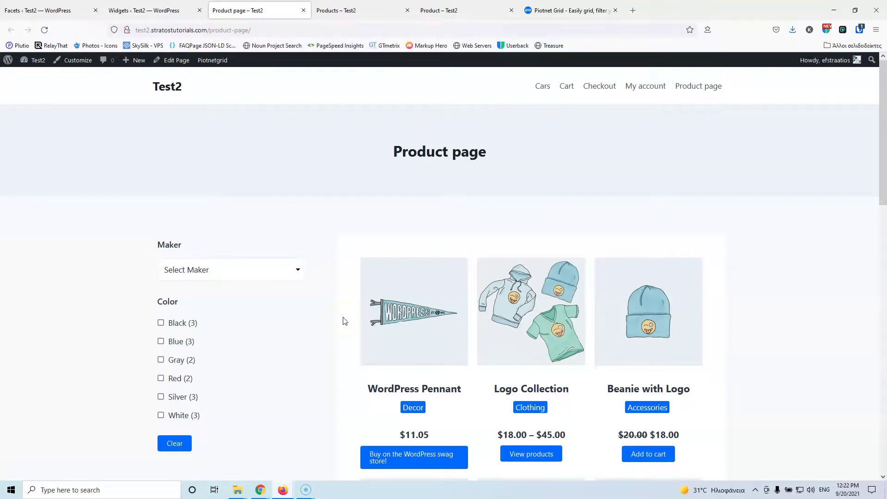
left_click(178, 11)
left_click(354, 6)
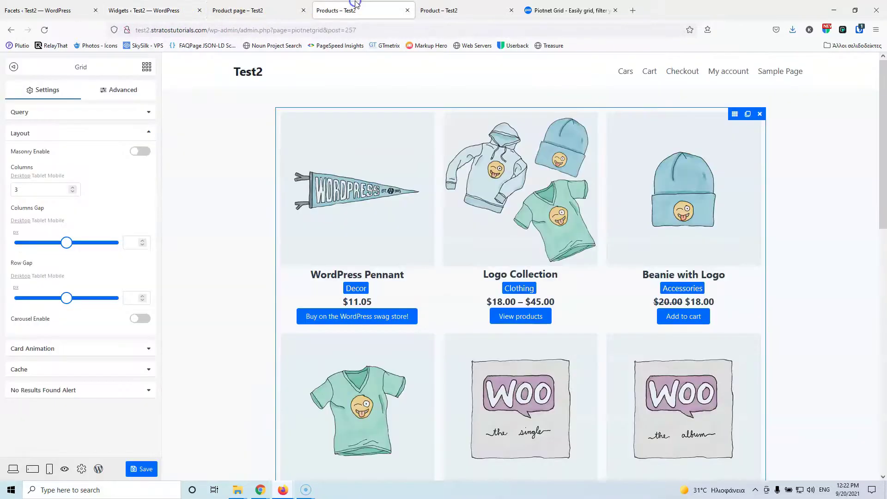
left_click(274, 6)
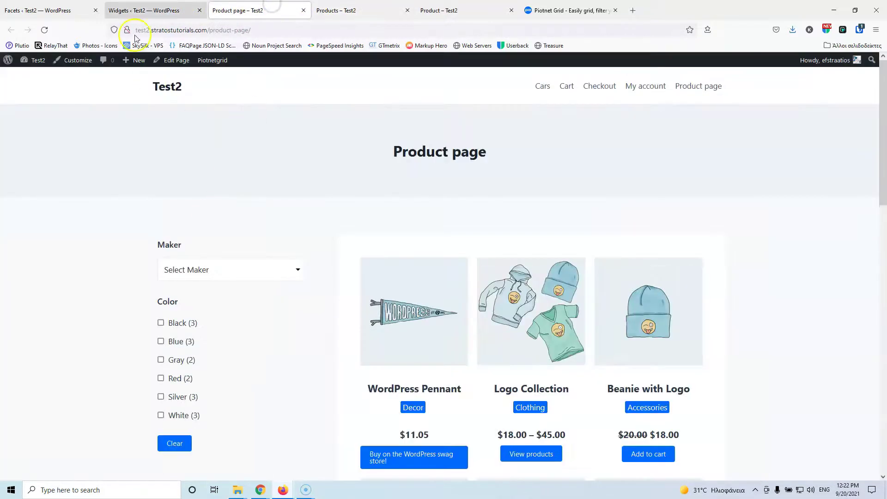
left_click(177, 61)
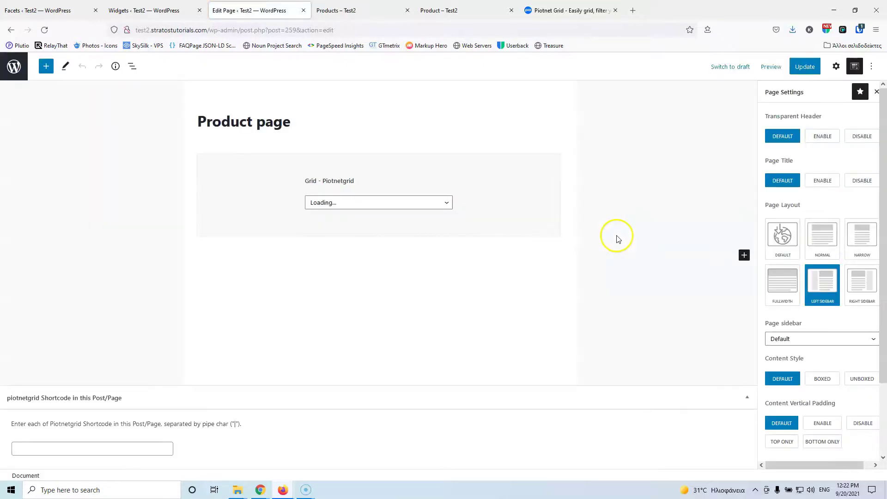
left_click(792, 339)
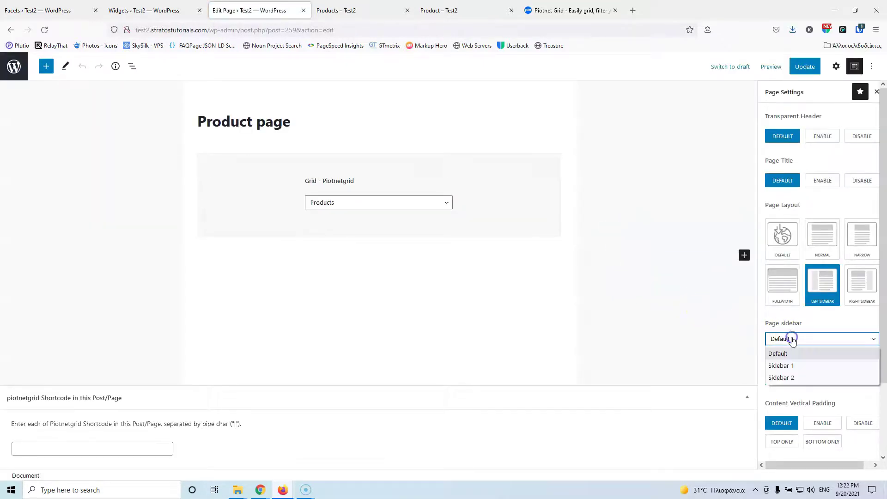
left_click(798, 377)
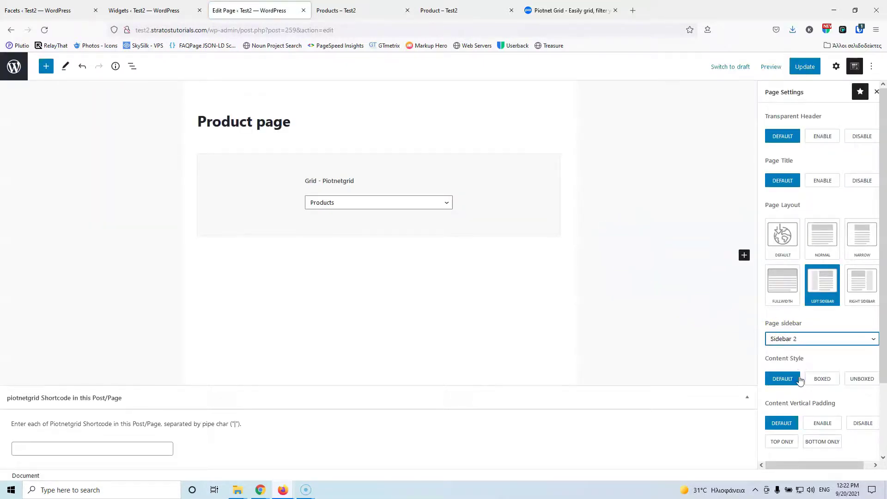
left_click(807, 69)
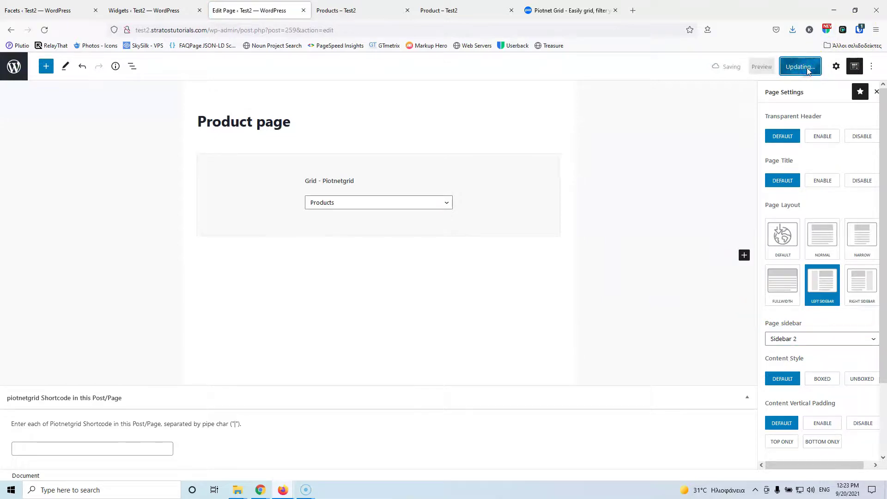
- View the updated product page and examine the Price slider and the product grid
left_click(94, 451)
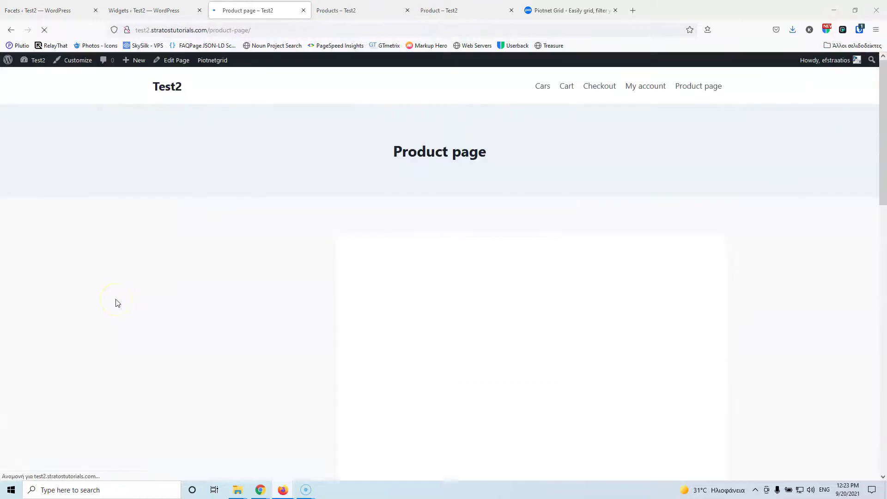
scroll(461, 248, "down", 4)
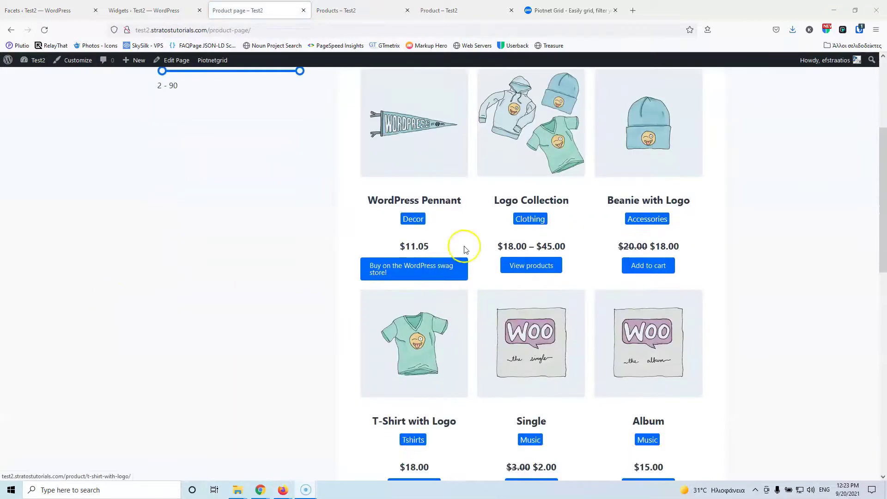
scroll(586, 291, "down", 4)
scroll(574, 294, "up", 5)
scroll(574, 295, "up", 3)
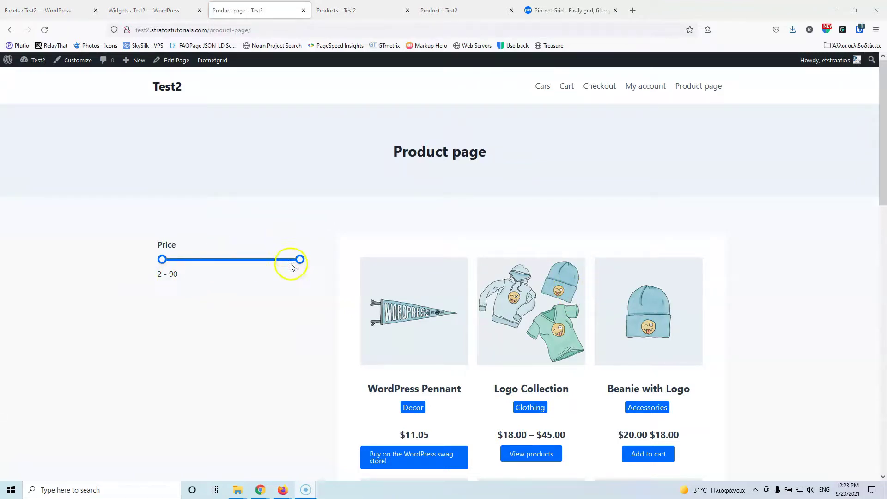
scroll(406, 323, "down", 2)
scroll(307, 234, "up", 1)
- Test the Price slider by lowering the maximum to 42 and raising the minimum to 32, reviewing the filtered products
left_click_drag(301, 214, 225, 212)
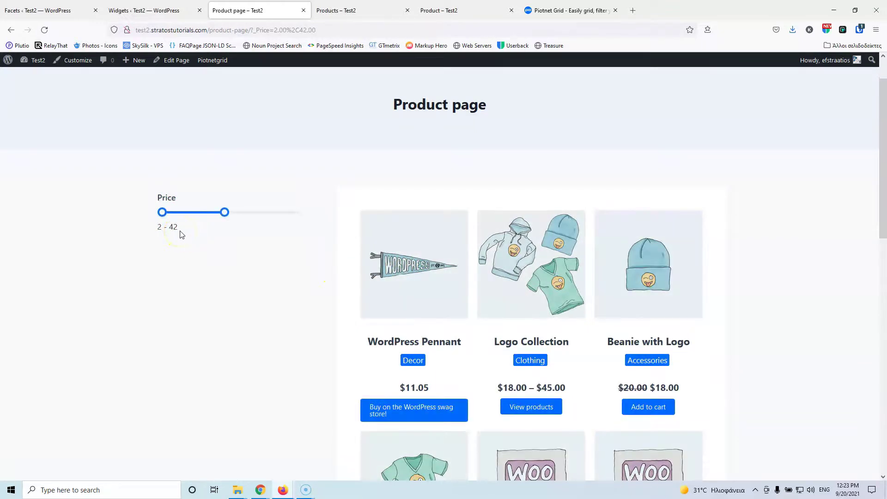
scroll(469, 341, "down", 9)
scroll(469, 341, "up", 10)
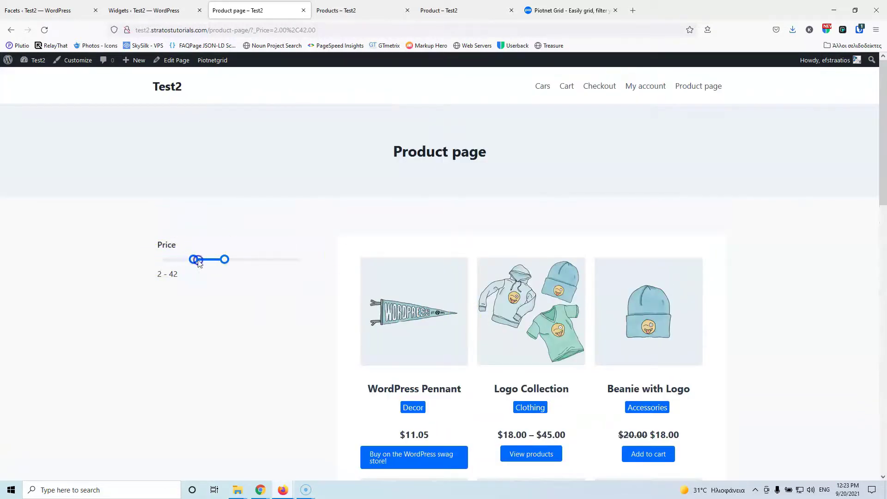
left_click_drag(222, 258, 219, 261)
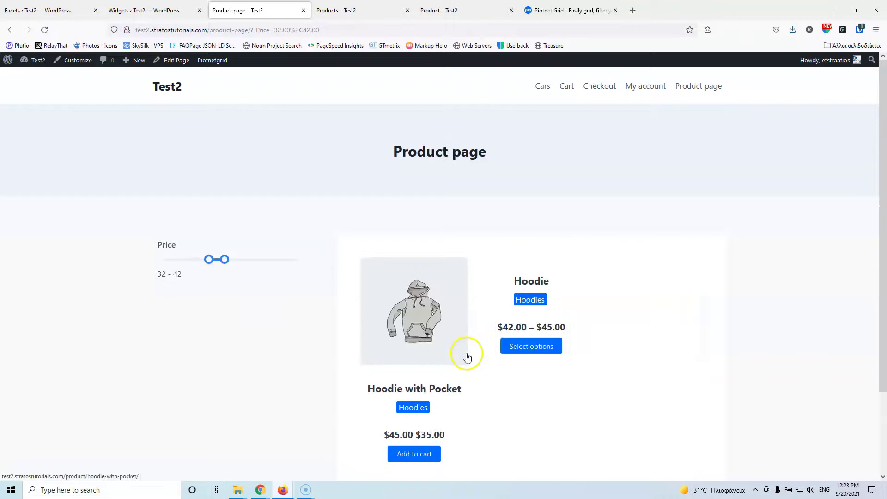
scroll(469, 354, "down", 1)
scroll(468, 354, "down", 2)
scroll(467, 353, "up", 3)
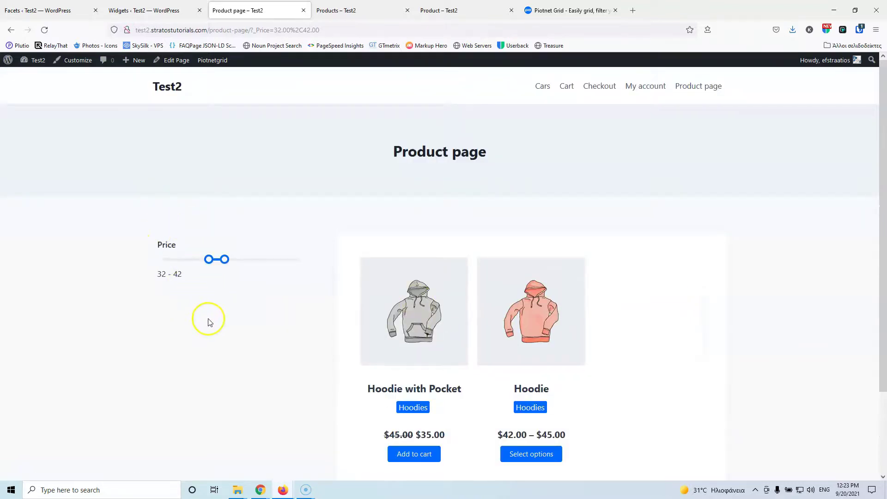
- Open the Products facet from the Facets list in the Piotnet Grid editor in a new browser tab
left_click(171, 10)
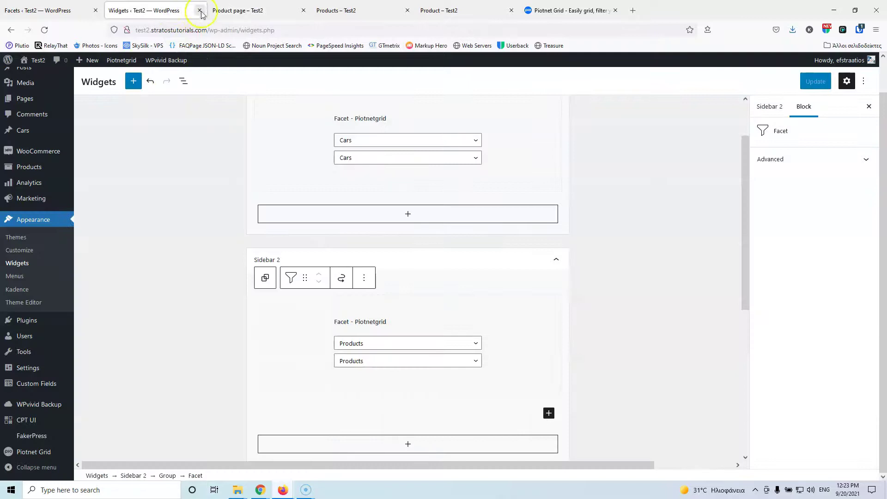
left_click(235, 10)
left_click(336, 13)
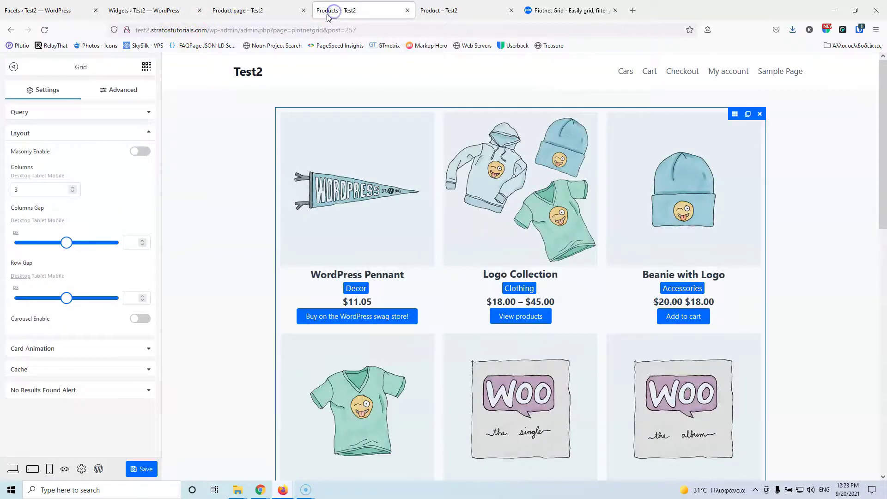
left_click(38, 10)
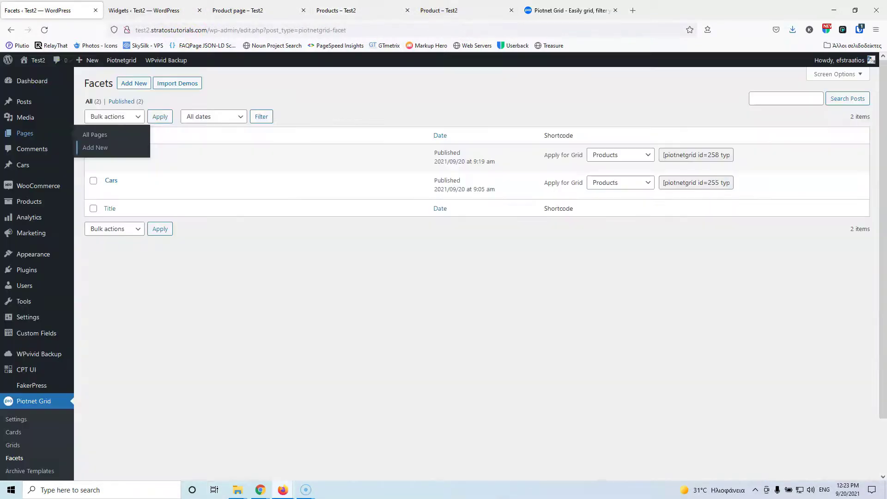
left_click(257, 306)
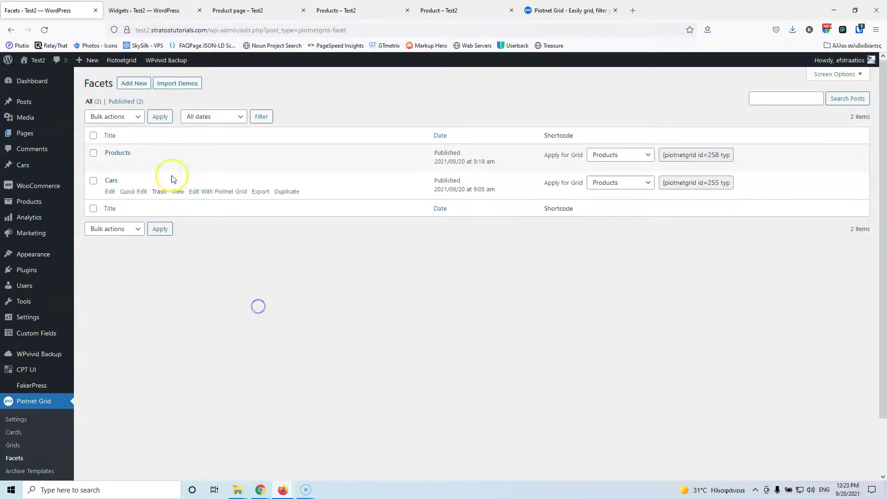
middle_click(213, 164)
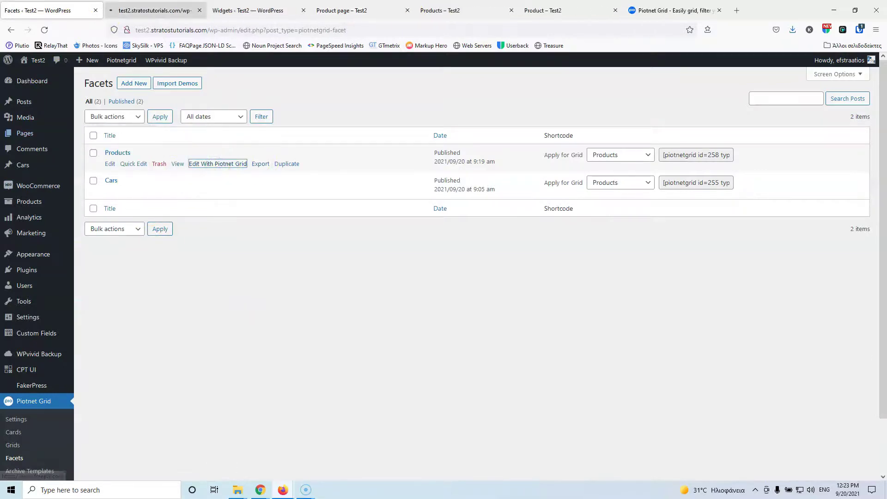
key("ctrl+Tab")
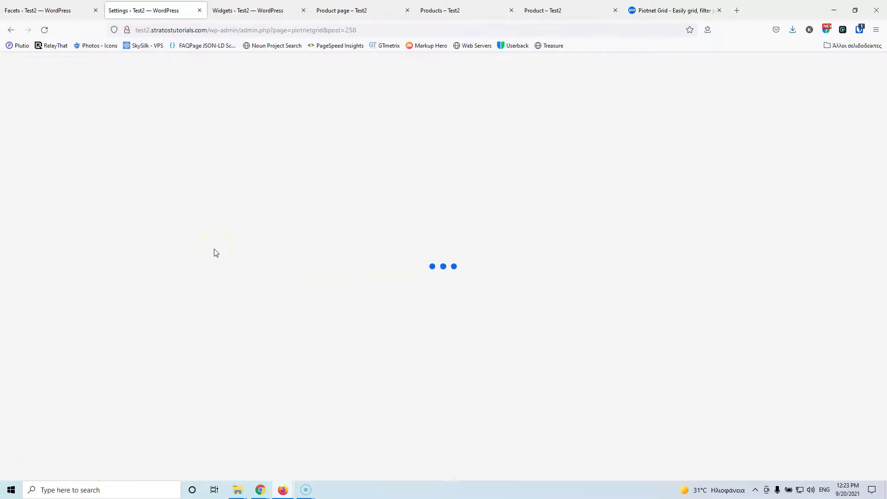
- Add a Reset Facets widget below the Price slider and a new Facet widget between the two
left_click_drag(119, 139, 331, 142)
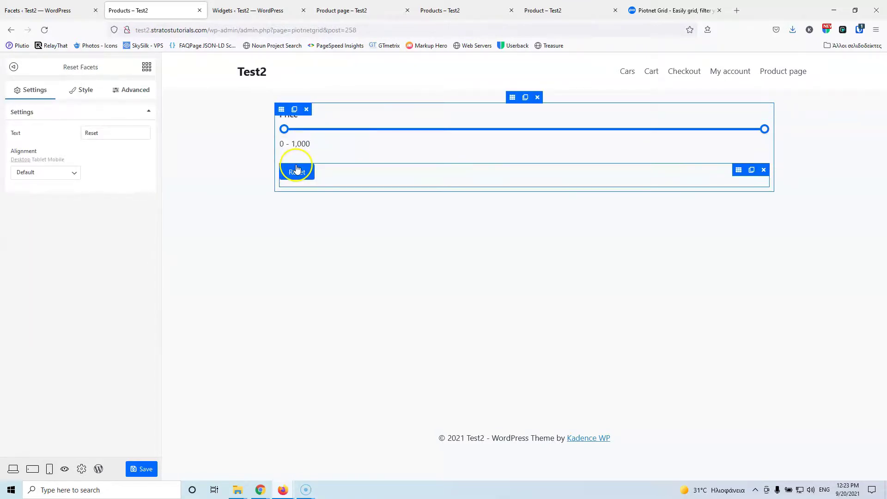
left_click(147, 68)
left_click_drag(42, 144, 323, 154)
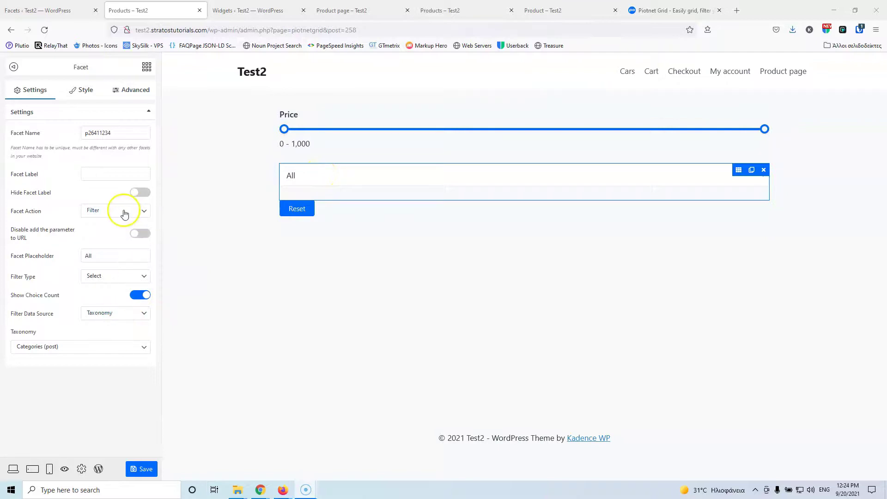
- Set both the name and the label of the new facet to Category
left_click(112, 279)
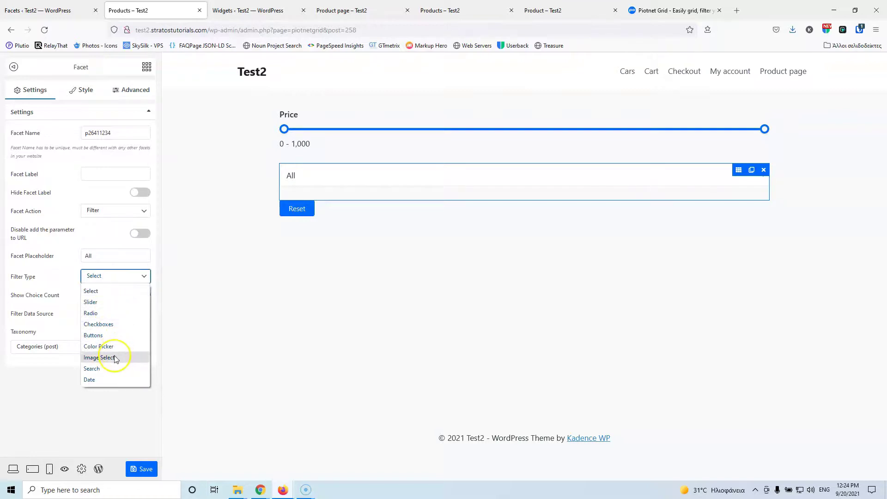
left_click(119, 133)
left_click_drag(118, 132, 66, 130)
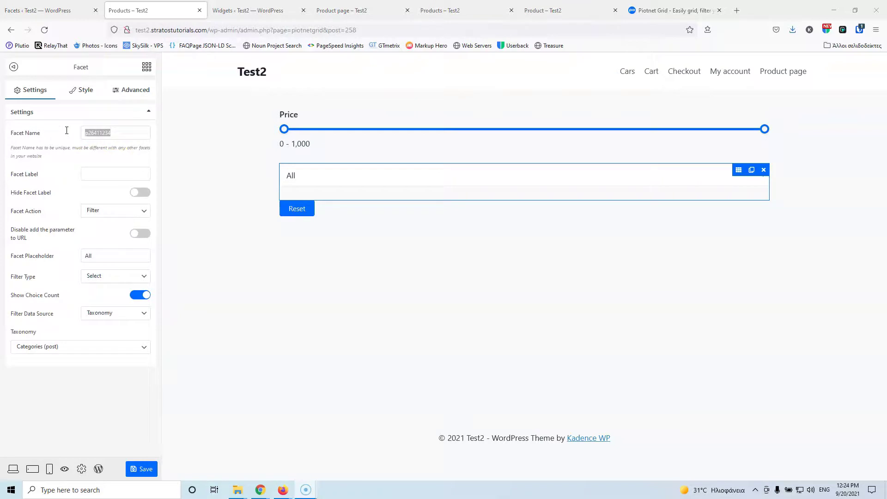
left_click(114, 130)
left_click_drag(115, 130, 53, 131)
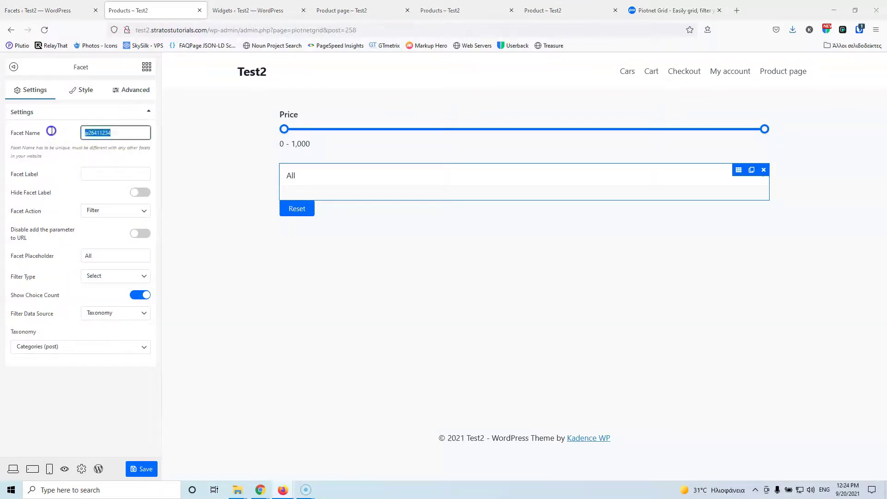
double_click(110, 133)
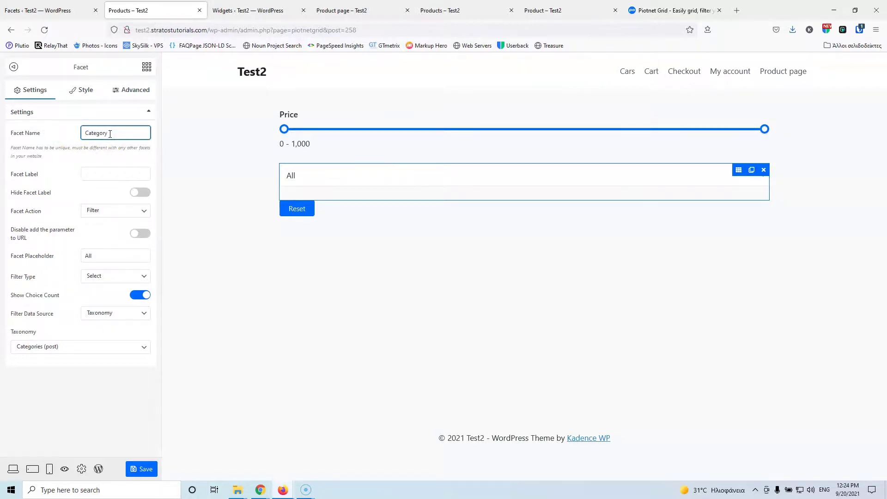
left_click(78, 133)
left_click(90, 173)
type("Category")
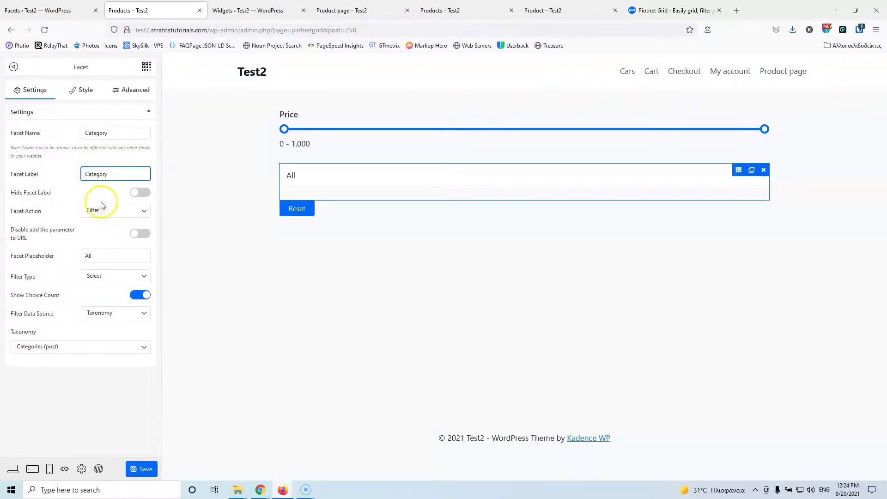
- Set the Category facet to the Radio filter type with Product categories (product) as its taxonomy source, and save the facets
left_click(107, 277)
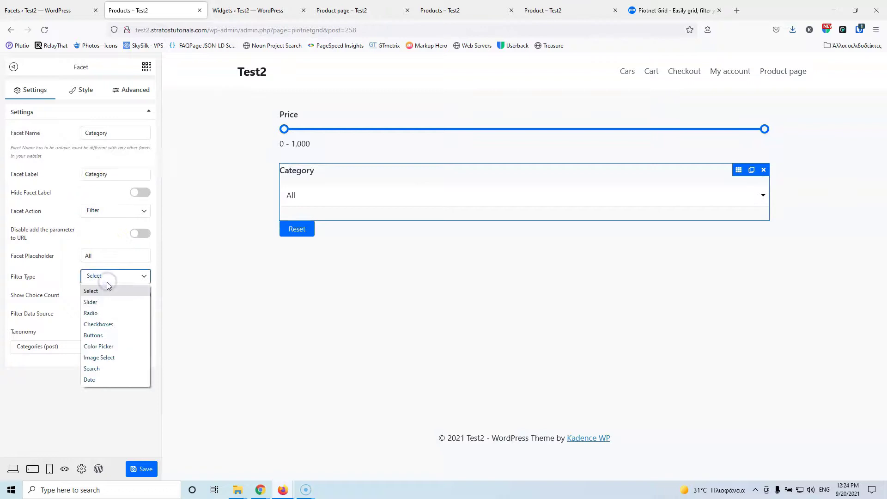
left_click(114, 317)
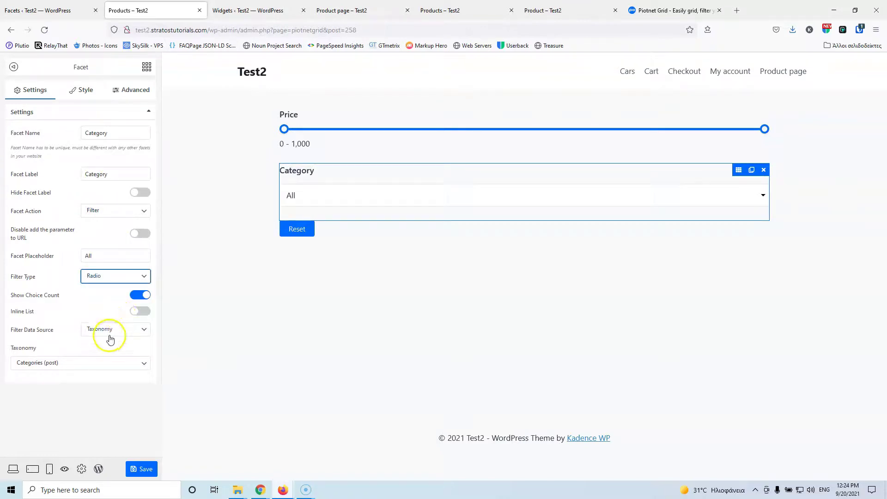
left_click(105, 332)
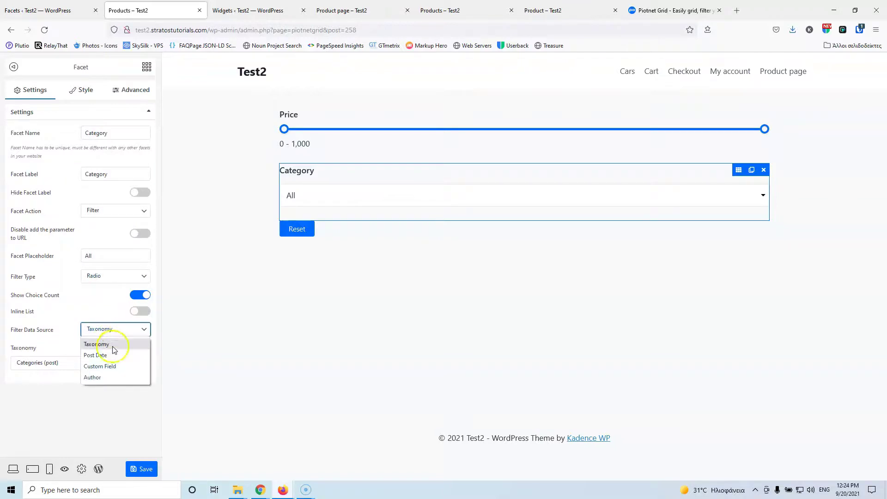
left_click(112, 345)
left_click(73, 364)
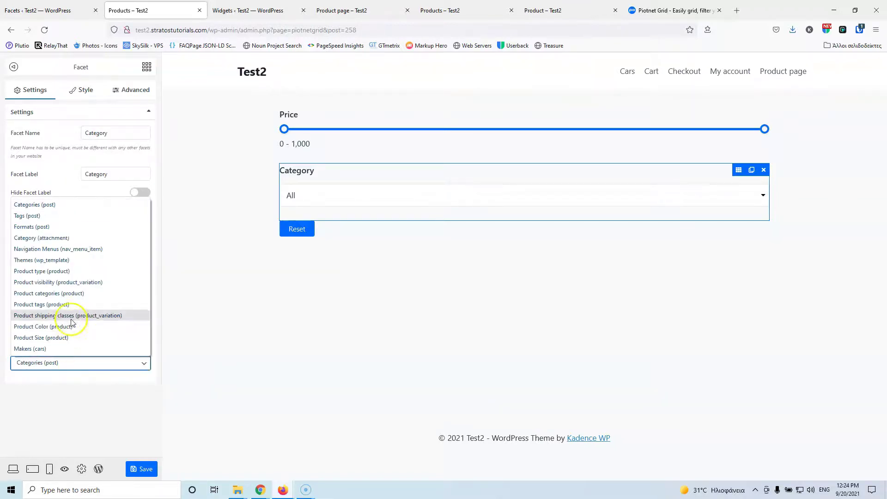
left_click(67, 293)
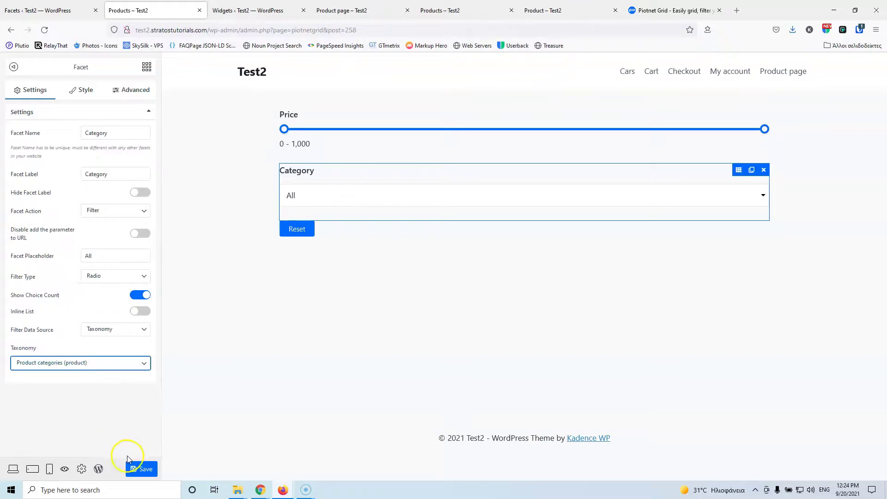
left_click(136, 470)
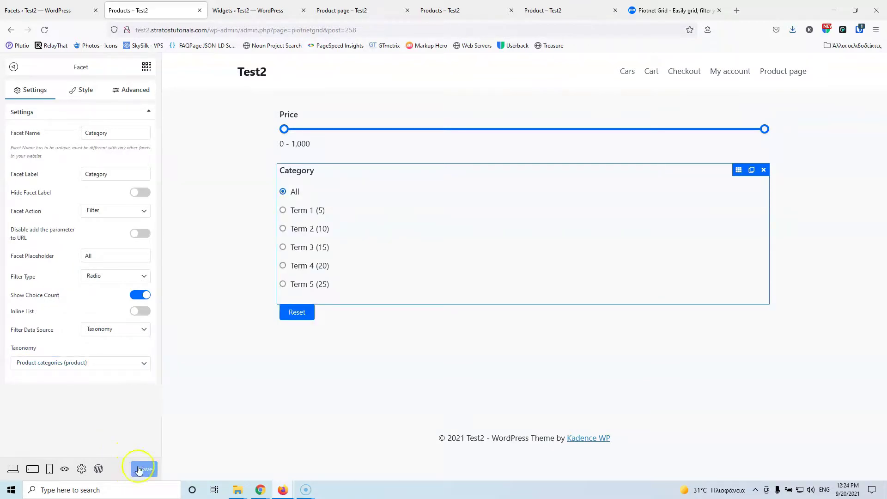
- Reload the product page to load the Category facet, and reset the active filters
left_click(336, 13)
left_click(45, 30)
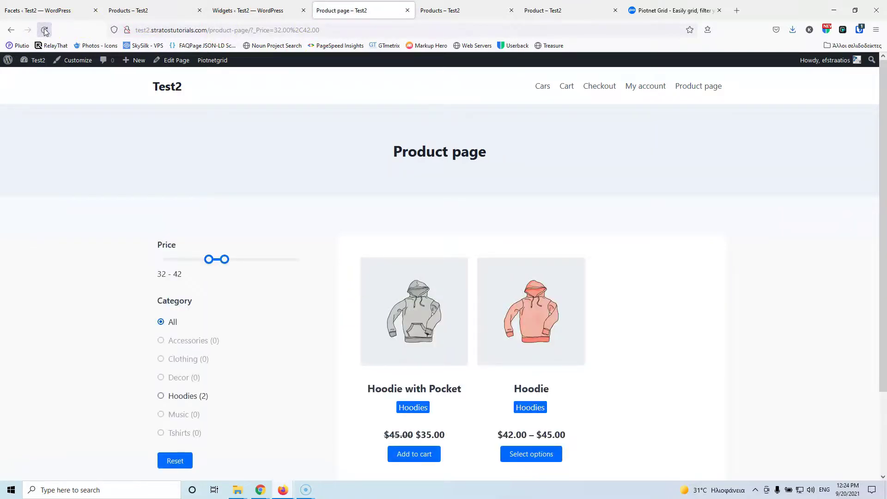
scroll(65, 322, "down", 3)
left_click(175, 353)
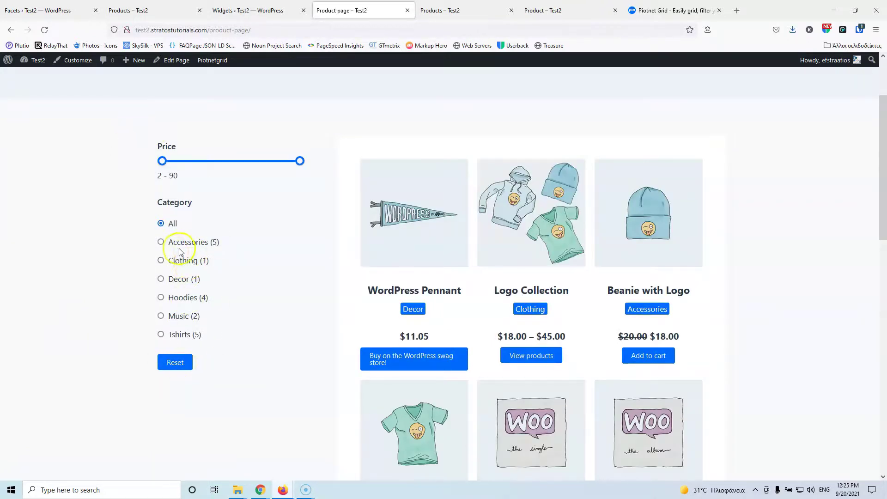
- Test the Category filter with Clothing, Hoodies, Music and Tshirts, return to Clothing, and review the filtered products
left_click(160, 261)
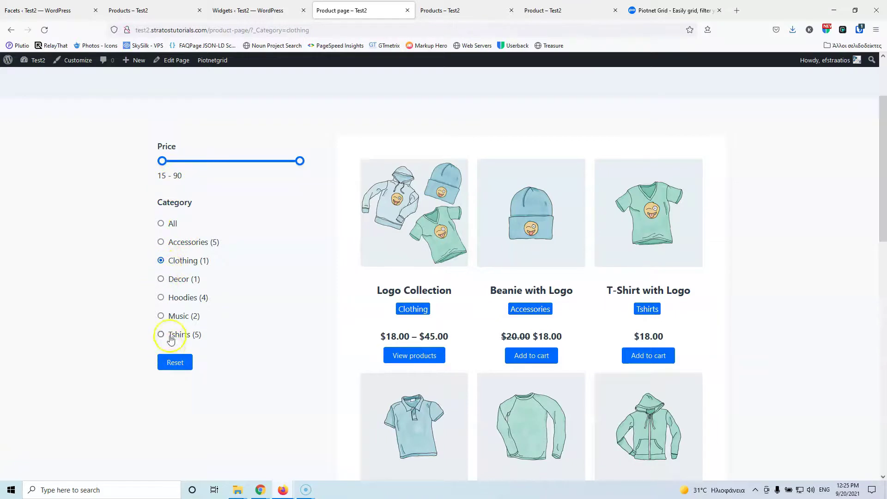
left_click(161, 298)
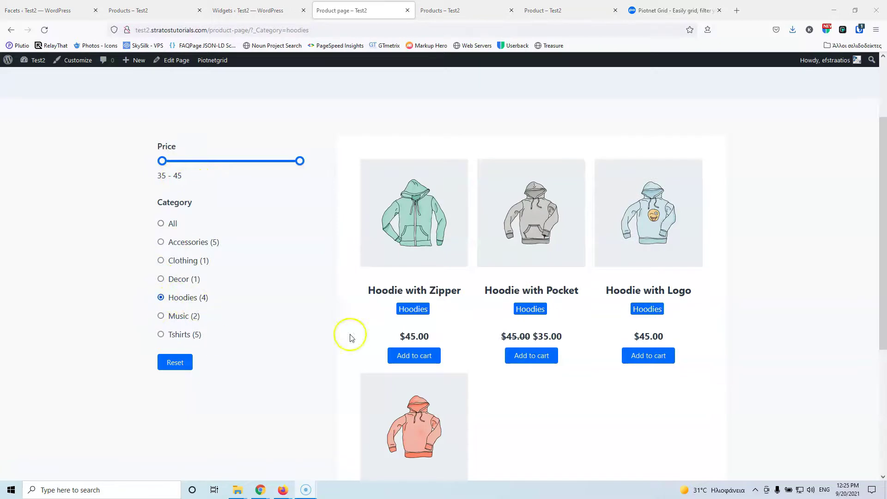
left_click(161, 317)
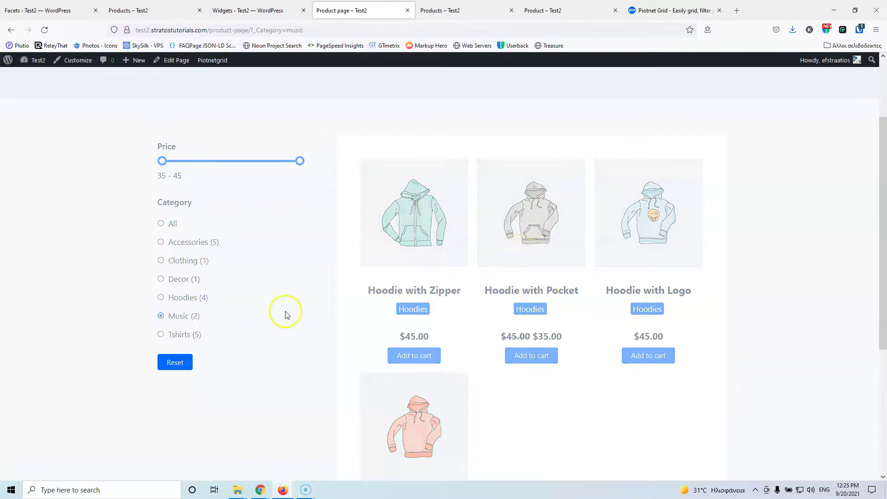
left_click(161, 335)
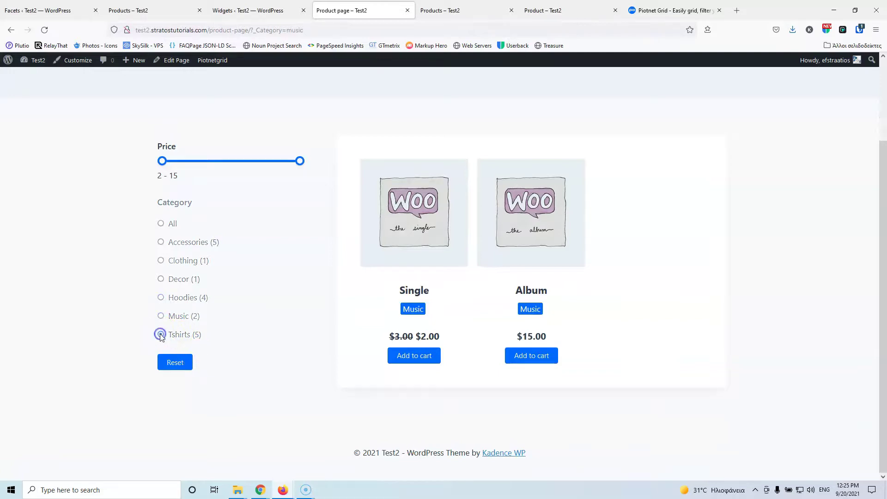
left_click(161, 261)
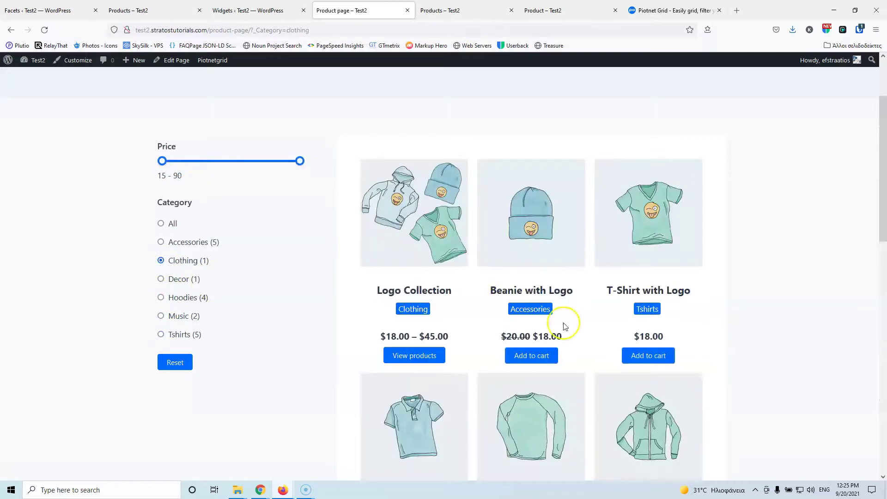
scroll(505, 270, "down", 5)
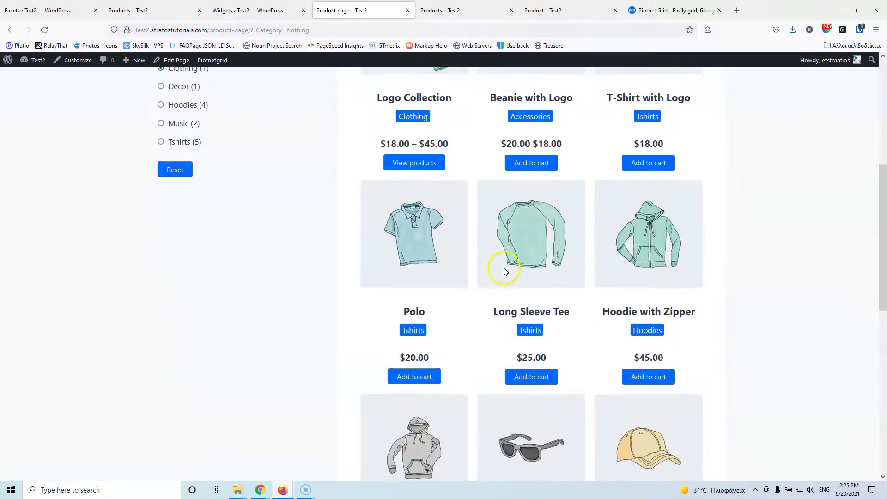
scroll(508, 287, "up", 5)
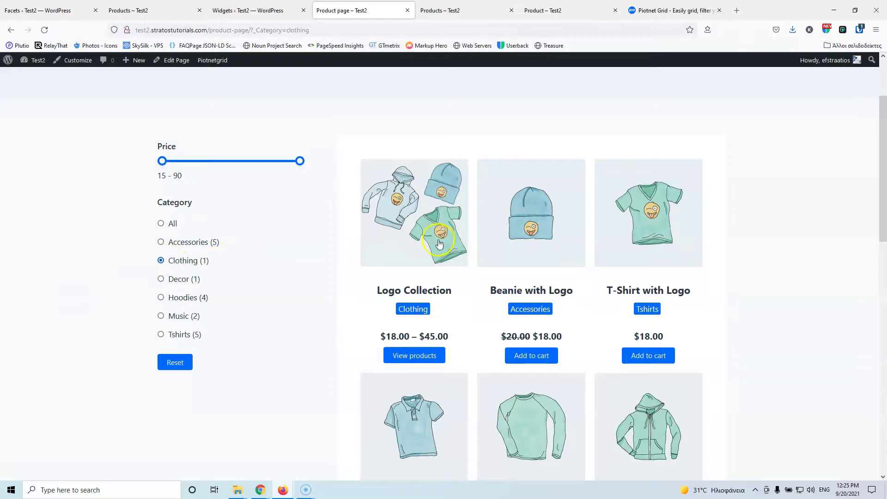
scroll(440, 244, "down", 10)
scroll(442, 253, "up", 10)
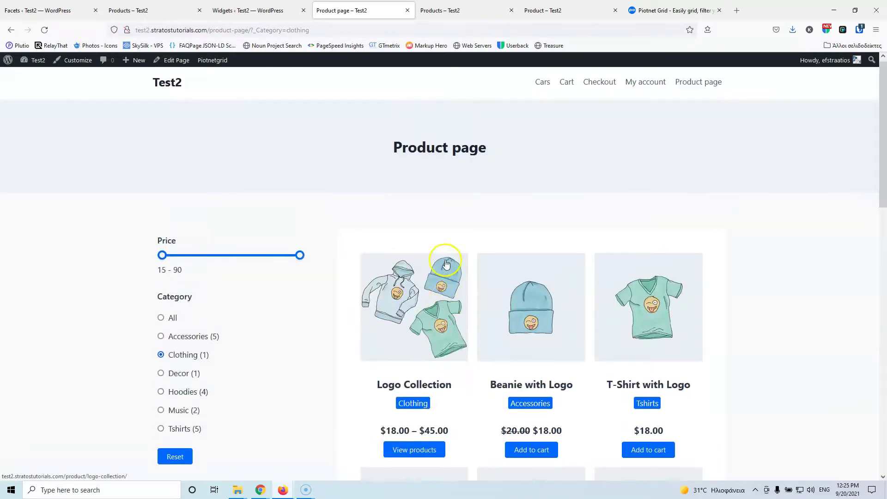
- Open the Piotnet Grid Cards list in a new browser tab and close the finished facet, widget and product tabs
left_click(72, 11)
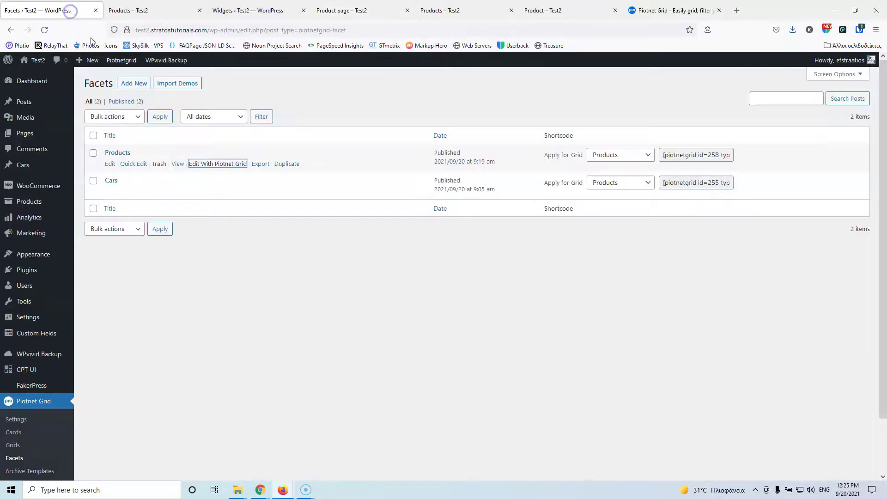
middle_click(16, 436)
left_click(286, 10)
left_click(287, 10)
left_click(287, 10)
left_click(286, 10)
left_click(287, 11)
left_click(152, 11)
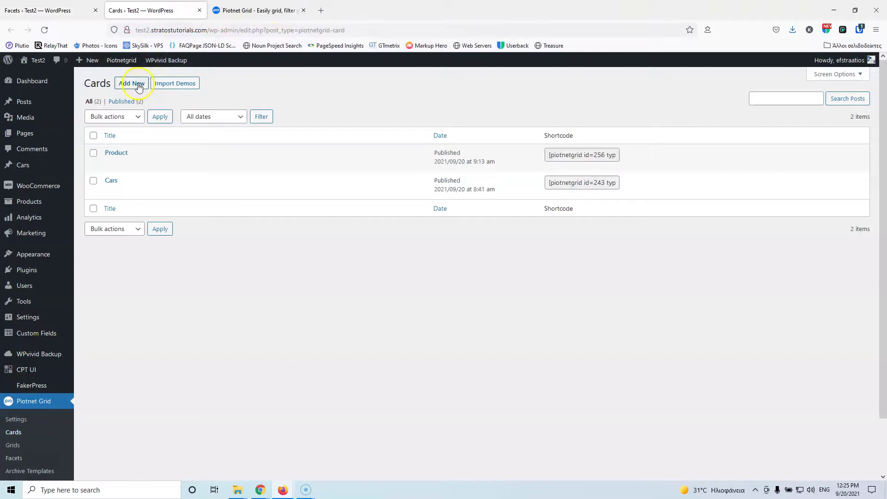
- Publish a new card titled Post from a new browser tab, and open it in the Piotnet Grid editor
middle_click(138, 86)
left_click(226, 10)
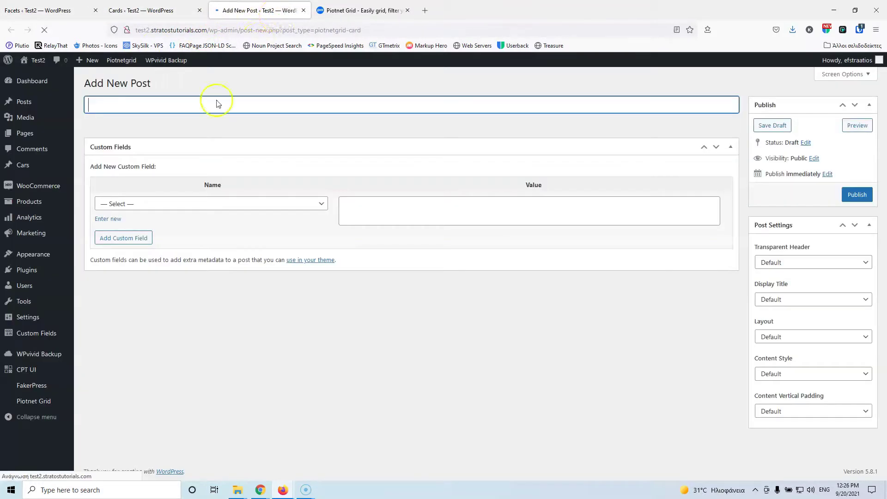
left_click(207, 105)
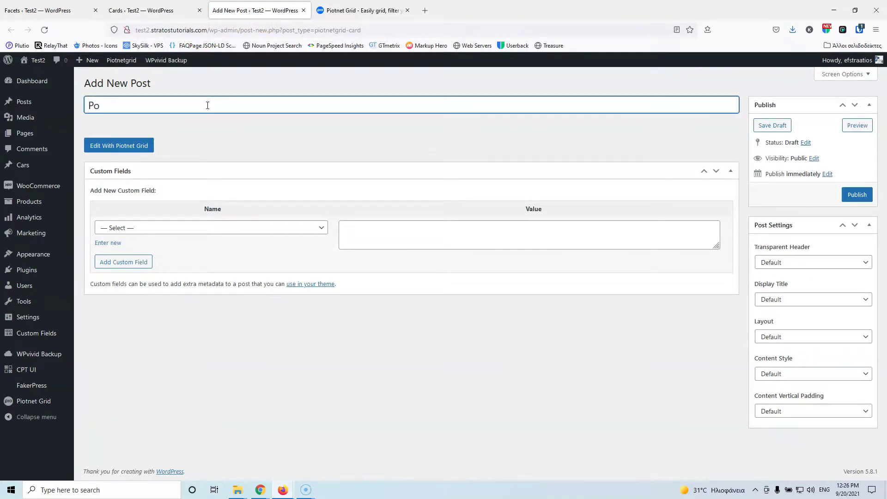
left_click(853, 194)
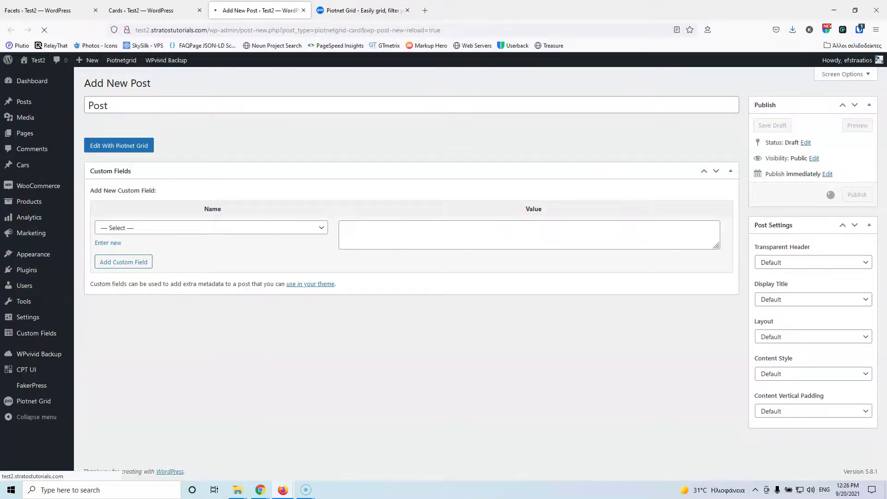
left_click(126, 176)
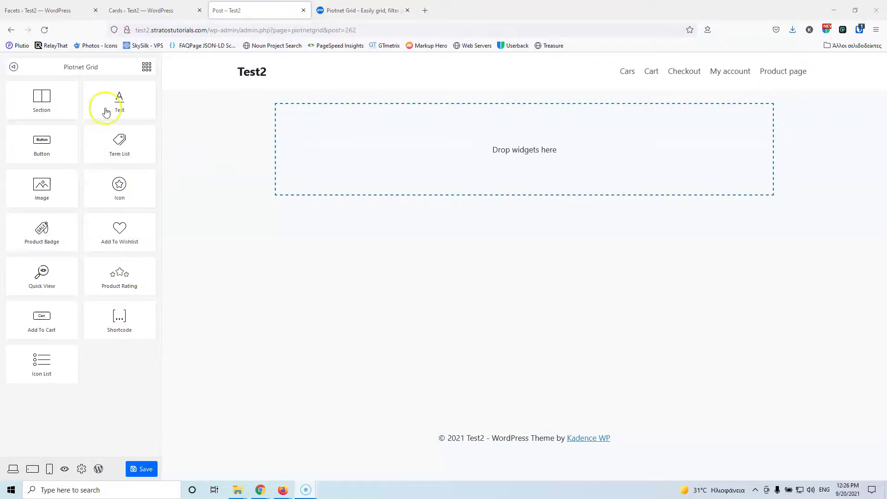
- Add a section to the Post card and place an Image widget inside it
left_click_drag(42, 99, 430, 156)
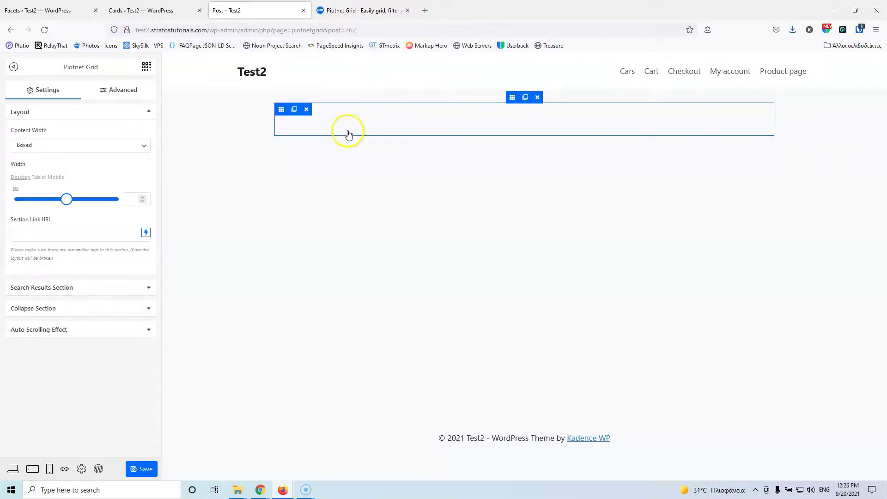
left_click(146, 69)
left_click_drag(54, 177, 437, 115)
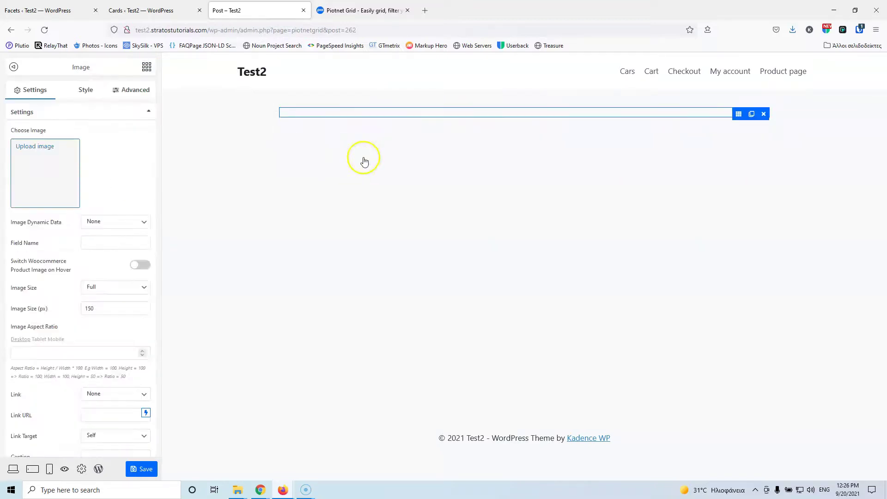
- Set the image's dynamic data to Featured Image, link it through a Custom URL to the Post URL, and save the card
left_click(103, 223)
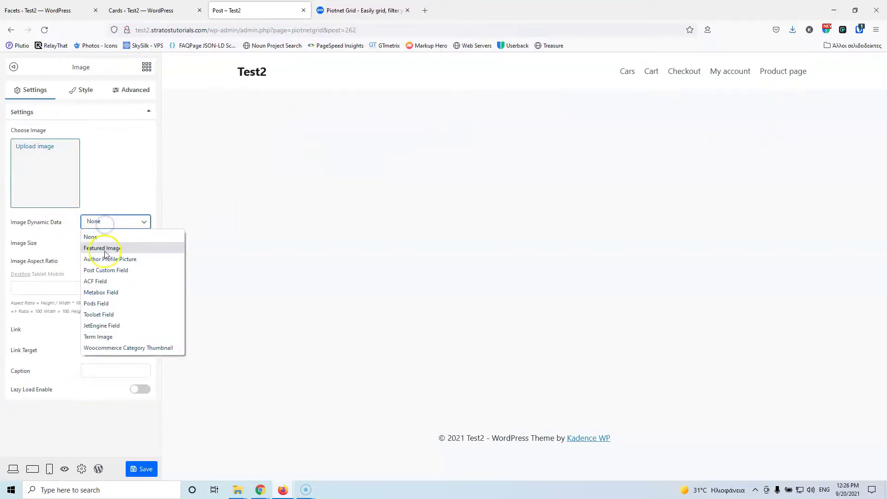
left_click(105, 250)
left_click(103, 354)
left_click(103, 379)
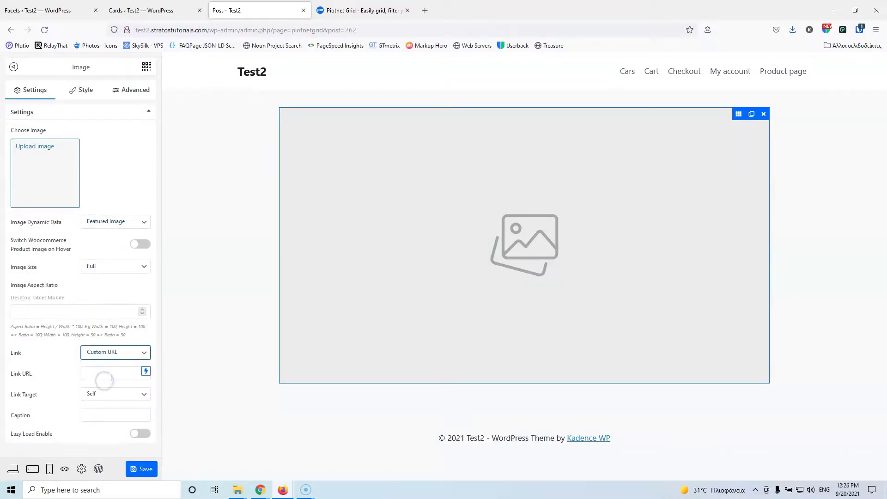
left_click(146, 371)
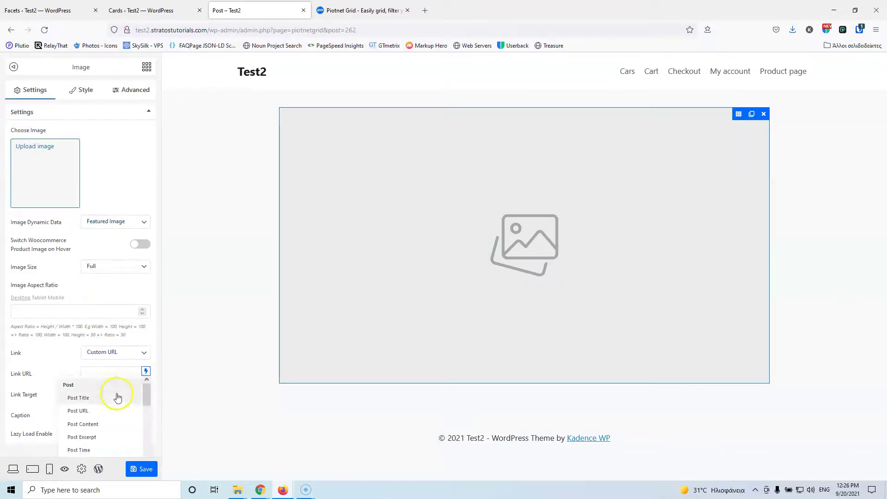
left_click(78, 411)
left_click(141, 468)
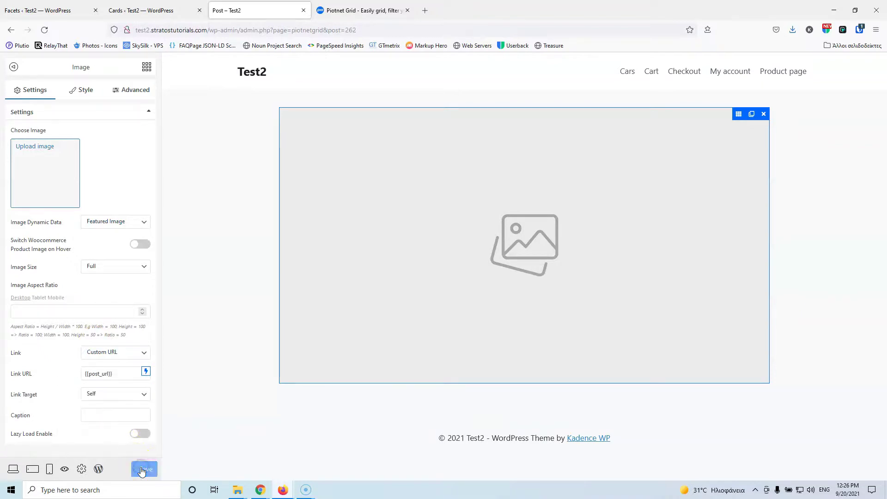
- Add a Text widget below the image in the Post card and fill its content with the dynamic Post Title
left_click(146, 67)
left_click_drag(119, 103, 415, 318)
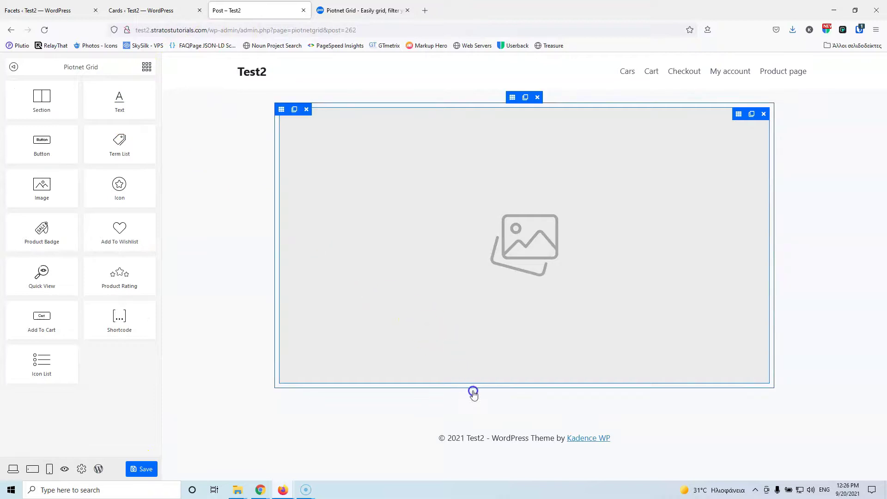
left_click_drag(119, 103, 346, 376)
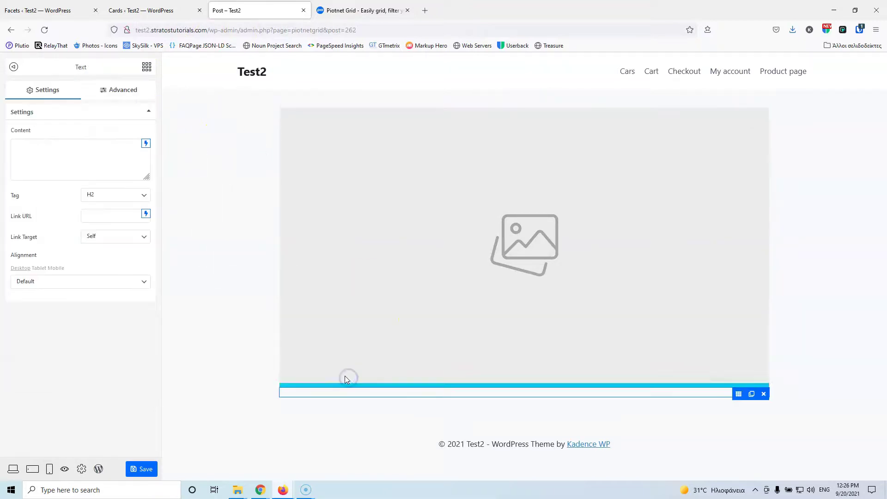
left_click(145, 144)
left_click(96, 171)
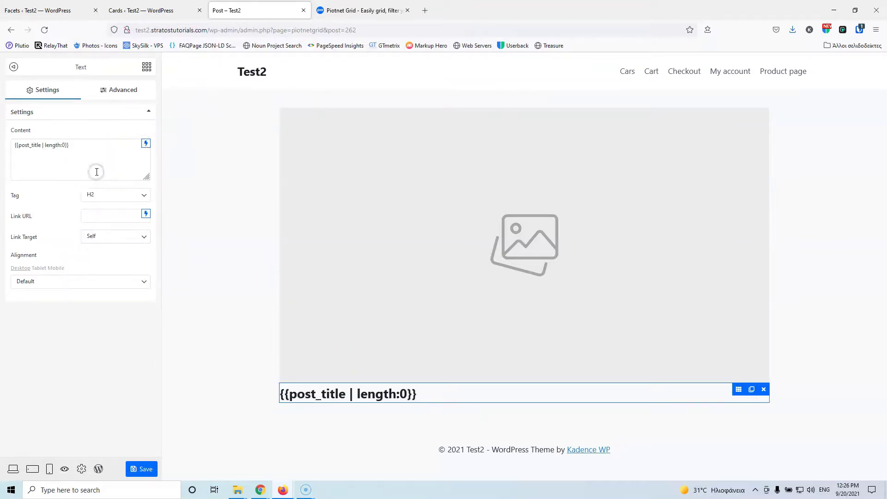
- Set the title text's tag to H4 and its alignment to Center
left_click(113, 196)
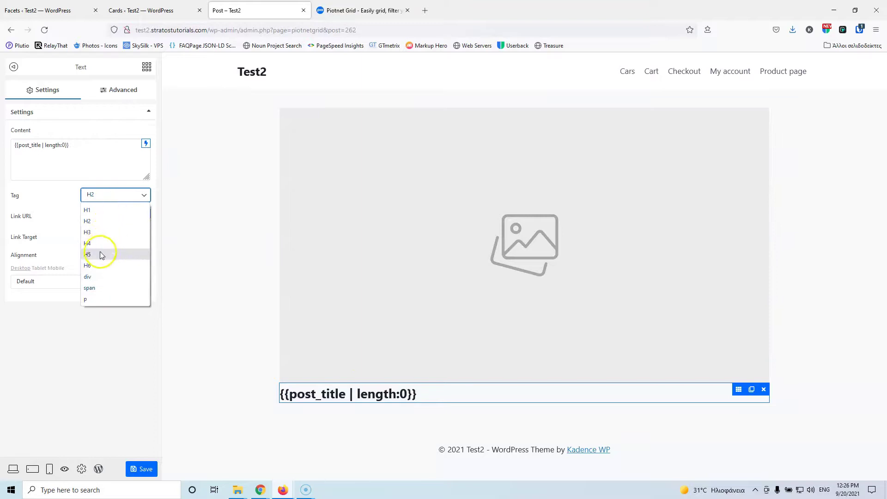
left_click(102, 243)
left_click(70, 282)
left_click(58, 315)
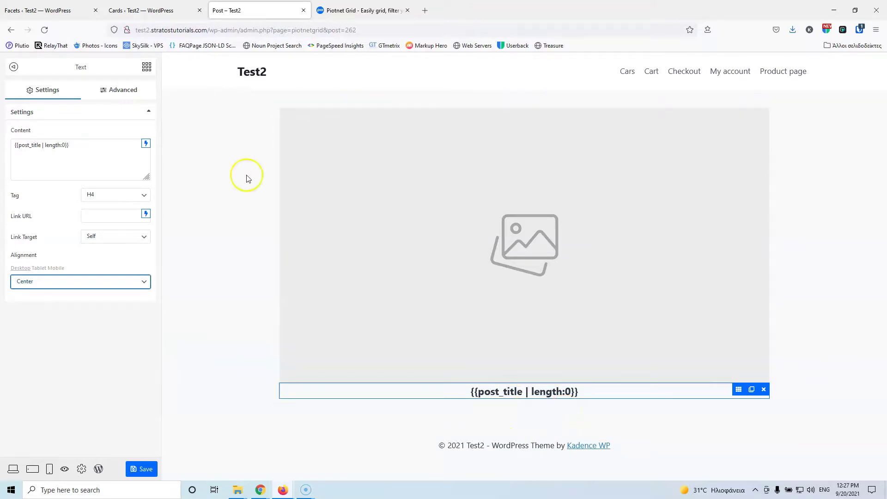
- Add a Button widget labelled Read More below the title, link it to the Post URL, and save the card
left_click(145, 68)
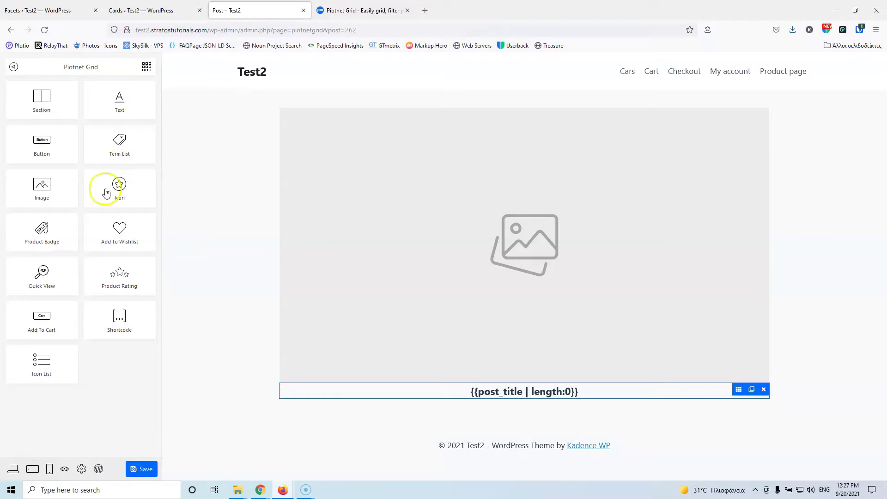
left_click_drag(73, 165, 524, 395)
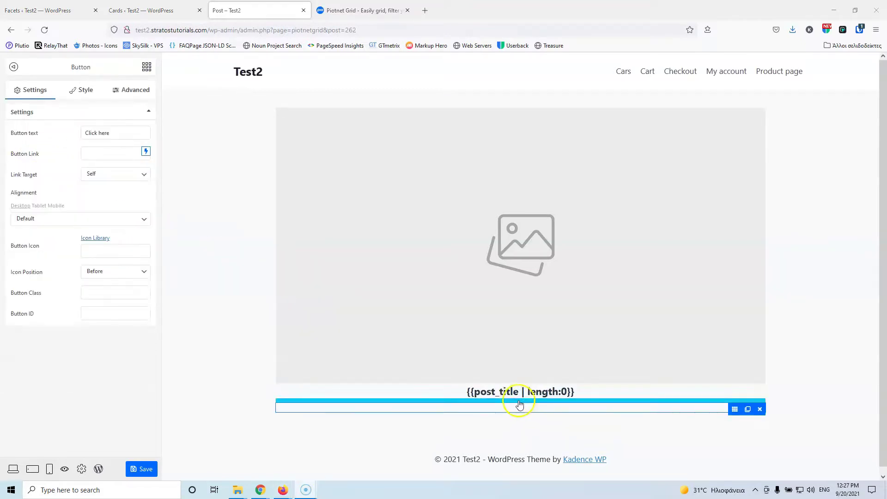
left_click_drag(115, 135, 72, 135)
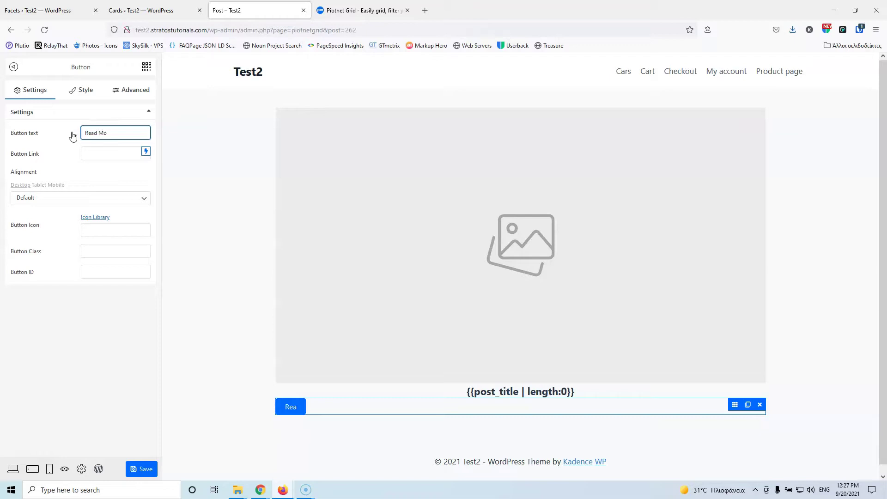
left_click(146, 152)
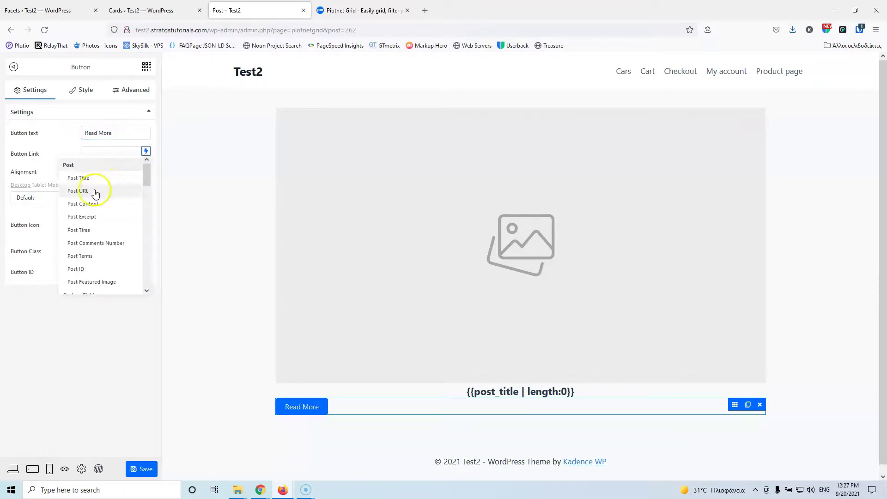
left_click(95, 190)
left_click(138, 469)
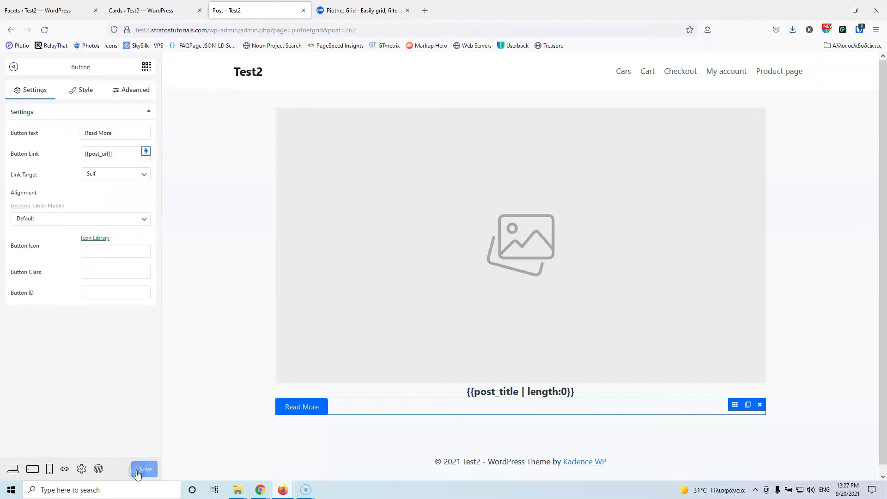
- Set the Read More button's alignment to Center and save the card
left_click(79, 218)
left_click(30, 258)
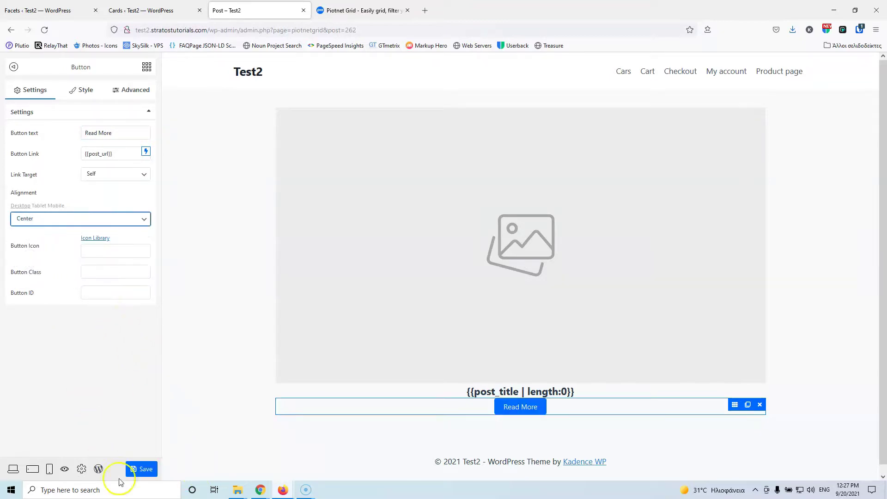
left_click(145, 473)
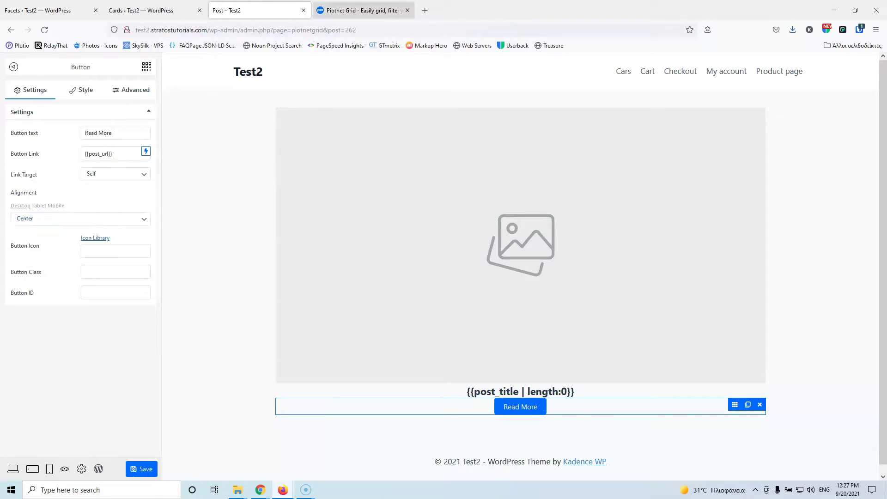
- Close the Post card and start a new grid from the Grids list in a new browser tab
left_click(303, 11)
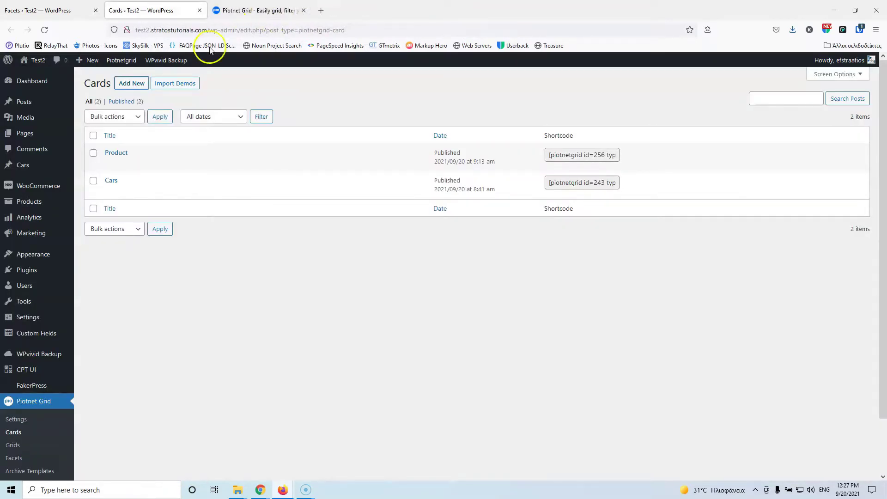
left_click(14, 445)
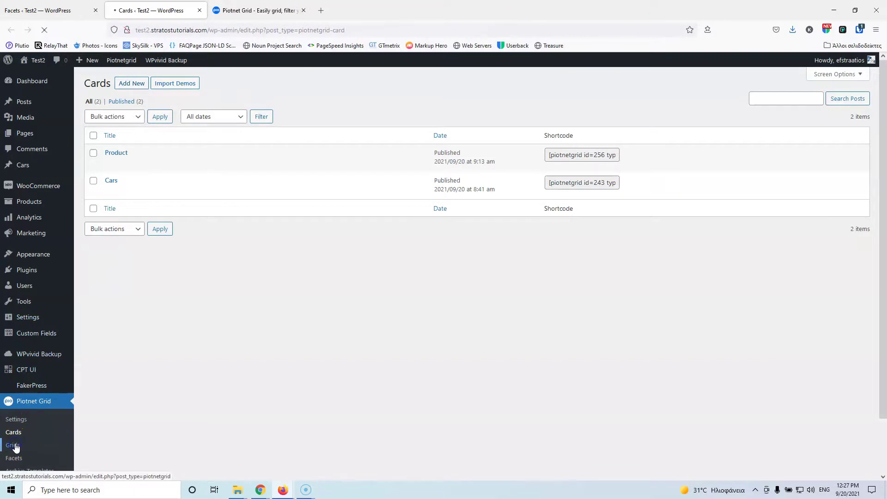
middle_click(135, 84)
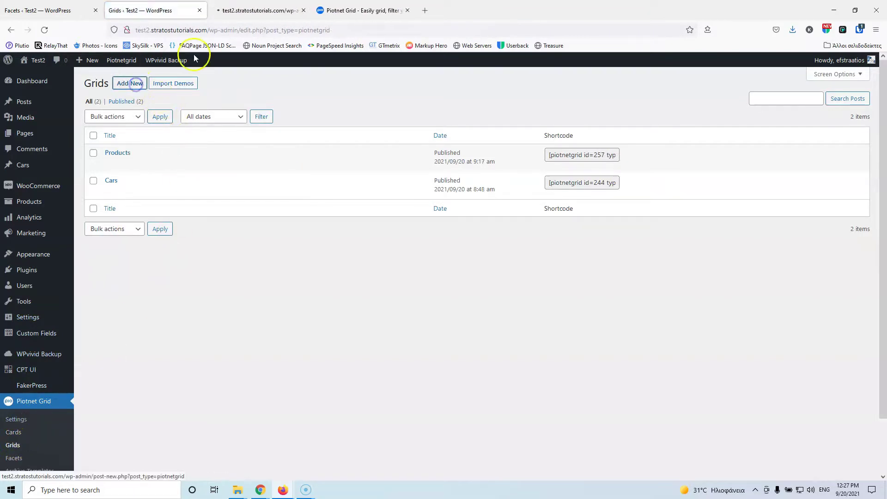
left_click(250, 11)
- Title the new grid Posts, publish it, and open it in the Piotnet Grid editor
left_click(194, 107)
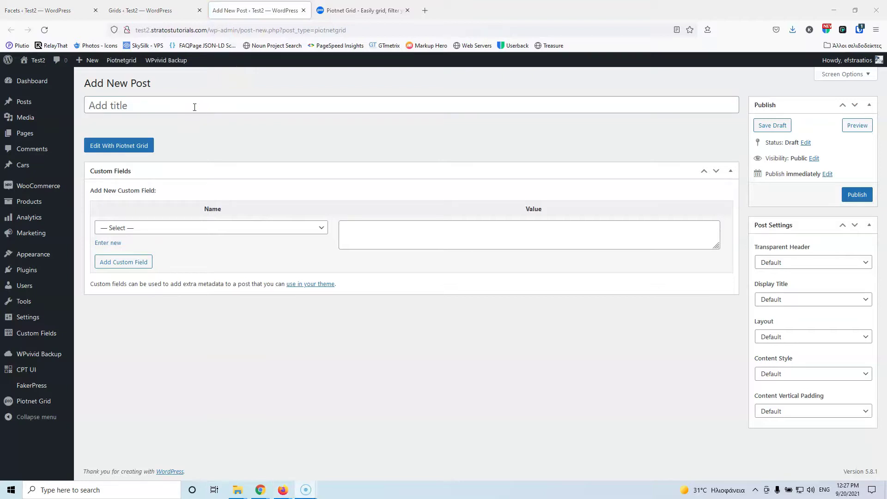
left_click(194, 107)
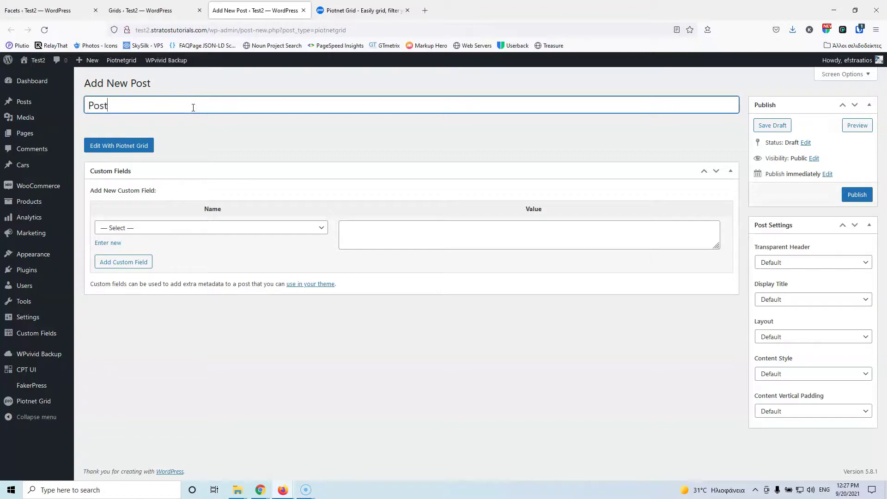
left_click(854, 195)
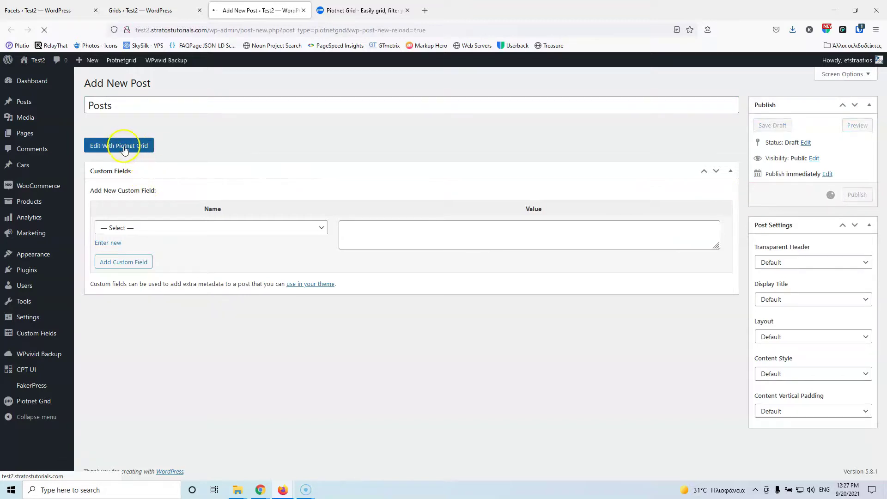
left_click(119, 174)
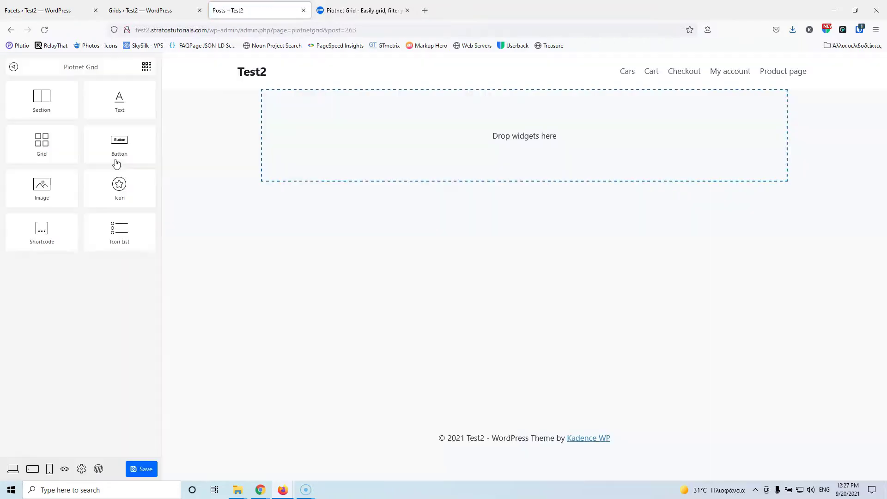
- Add a section containing a Grid widget to the Posts grid and set the widget's card template to Post
left_click_drag(43, 102, 407, 166)
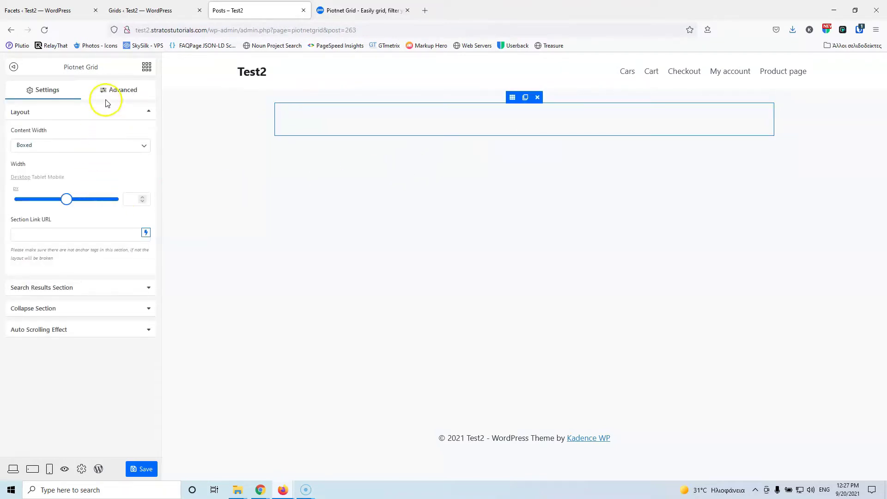
left_click(149, 66)
left_click_drag(52, 151, 362, 122)
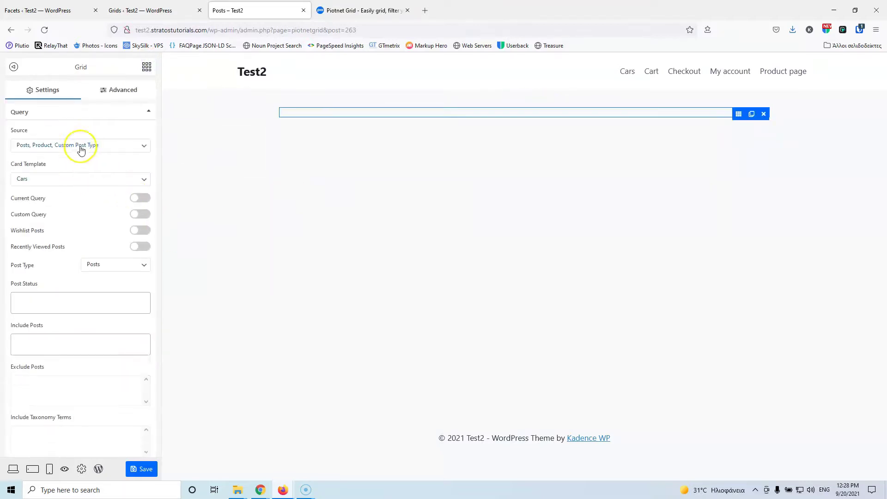
left_click(51, 179)
left_click(37, 218)
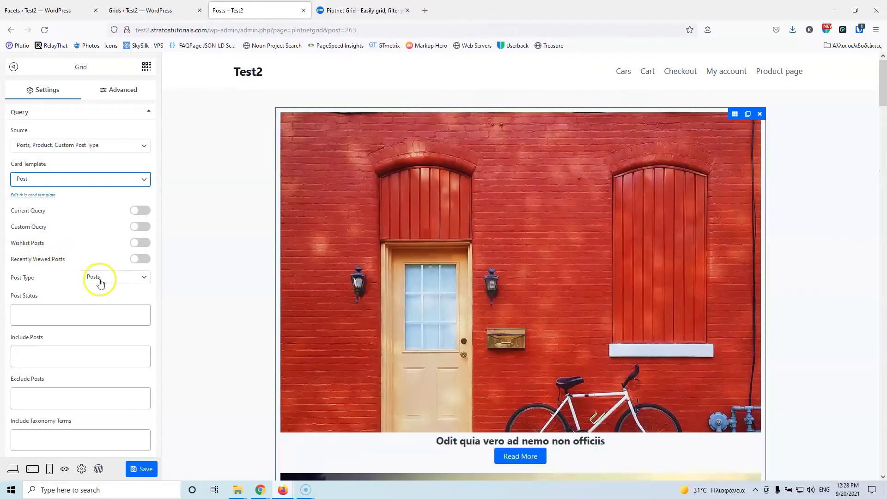
- Set the grid's desktop layout to 3 columns
scroll(102, 287, "down", 8)
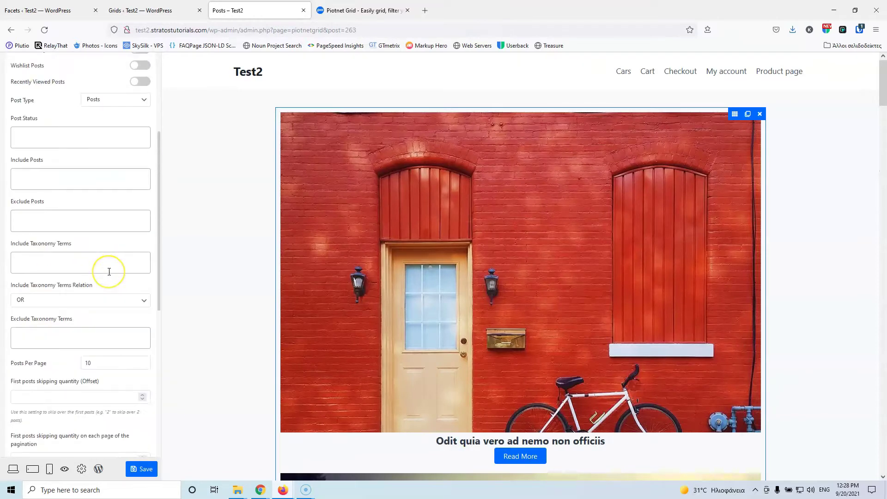
scroll(109, 271, "down", 3)
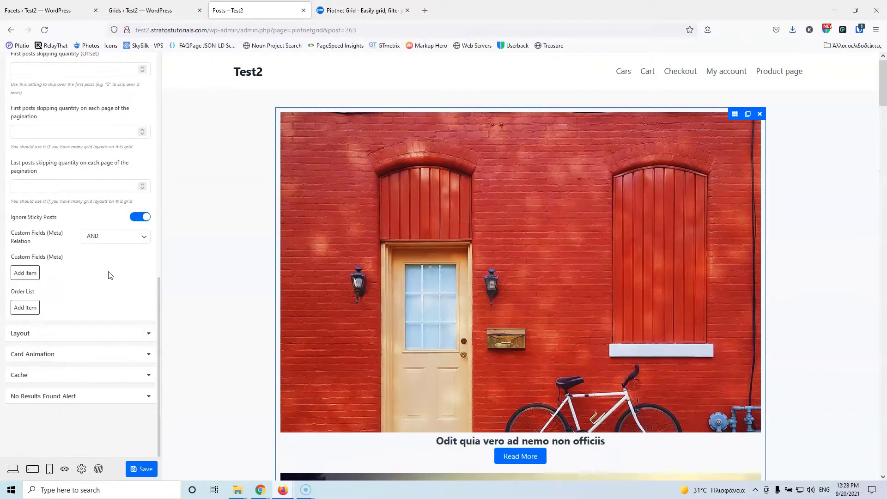
left_click(72, 334)
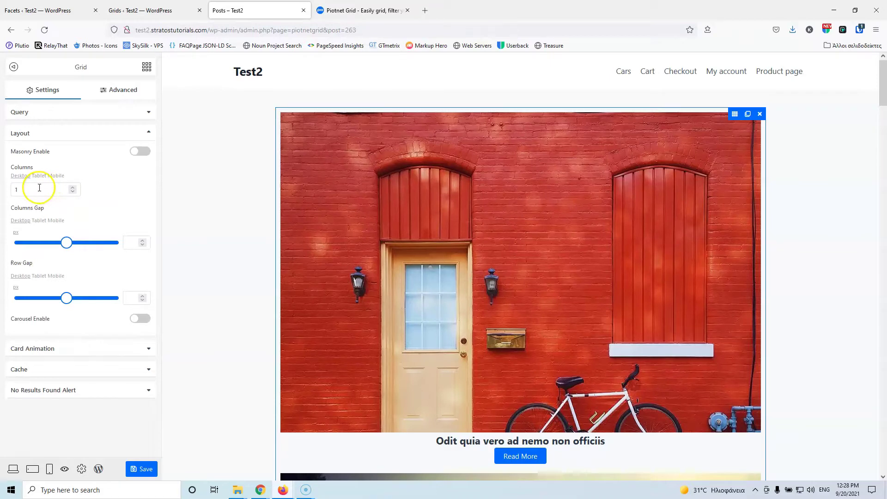
double_click(25, 186)
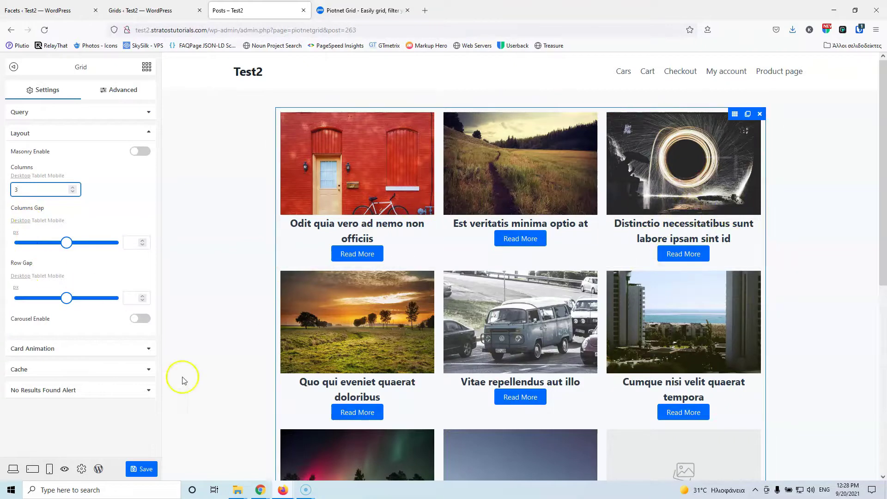
- Enable card animation for the grid with the Zoom In effect and Slow speed, and save the grid
left_click(62, 347)
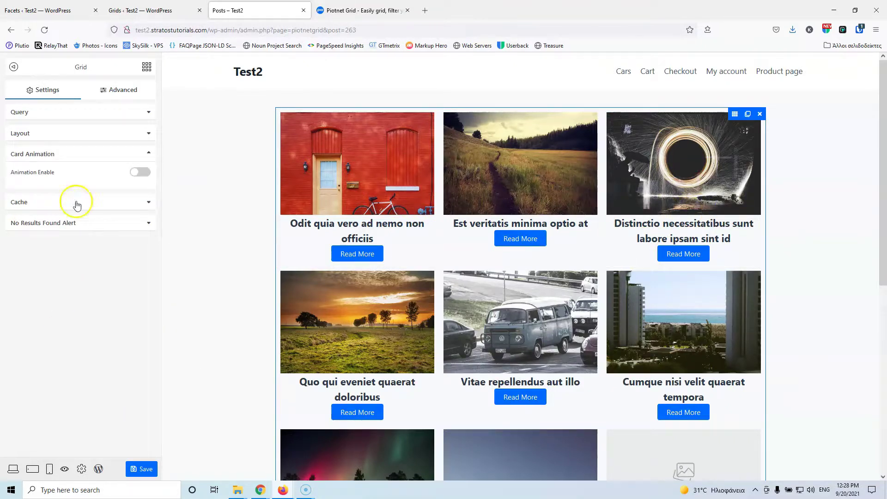
left_click(140, 172)
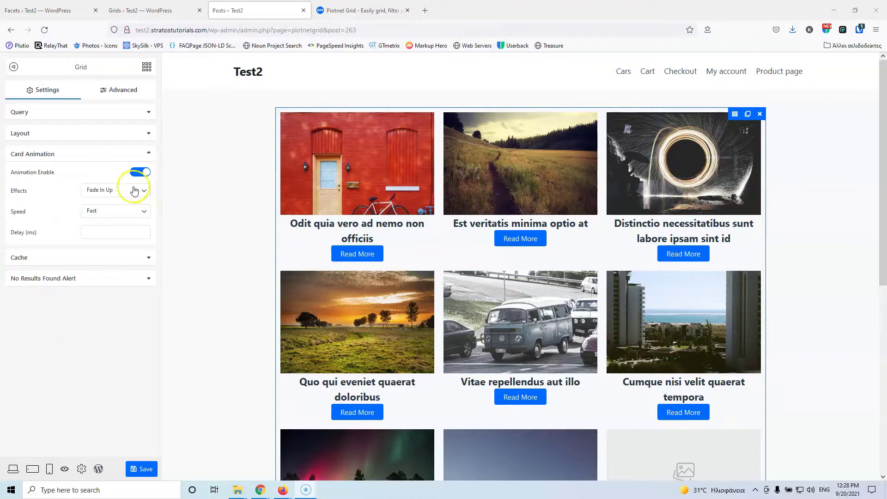
left_click(123, 196)
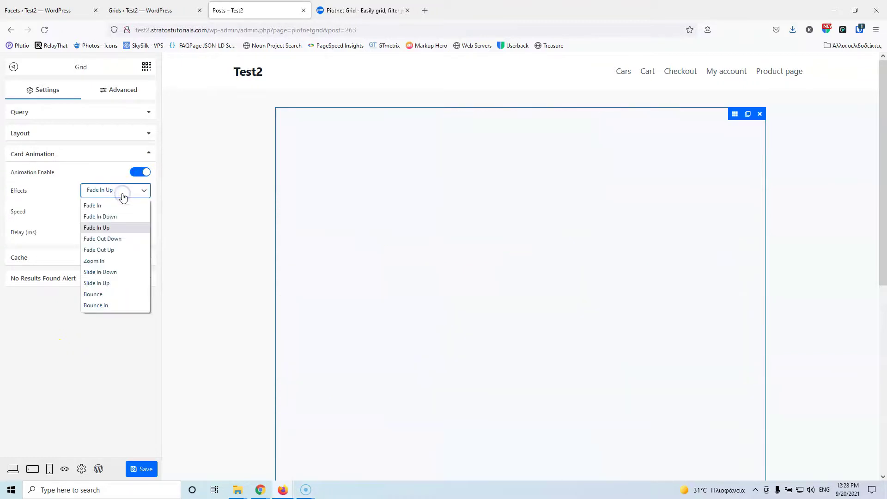
left_click(110, 260)
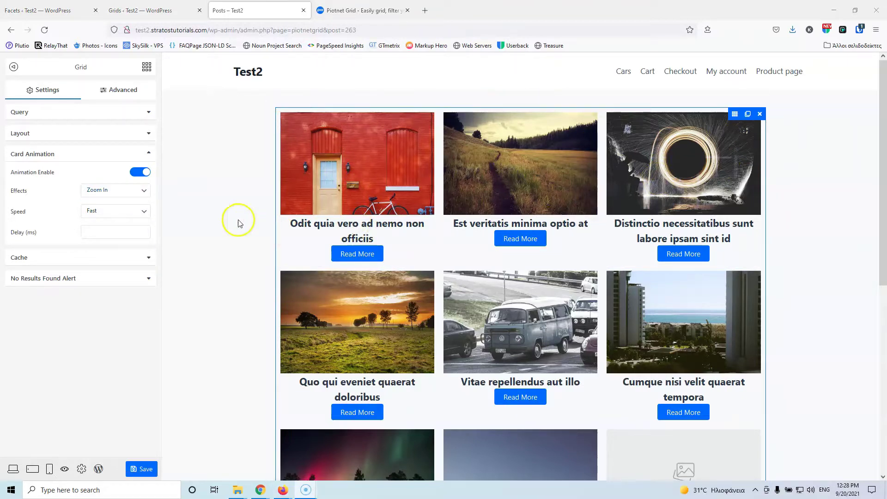
left_click(108, 212)
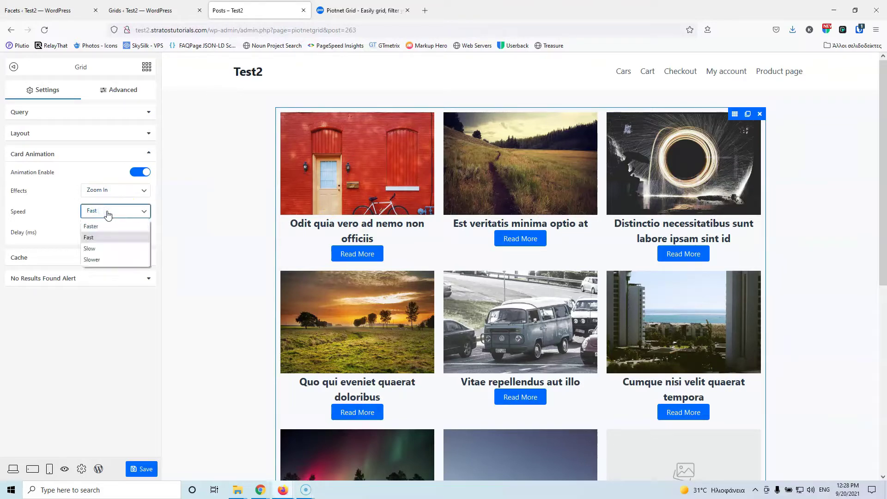
left_click(103, 249)
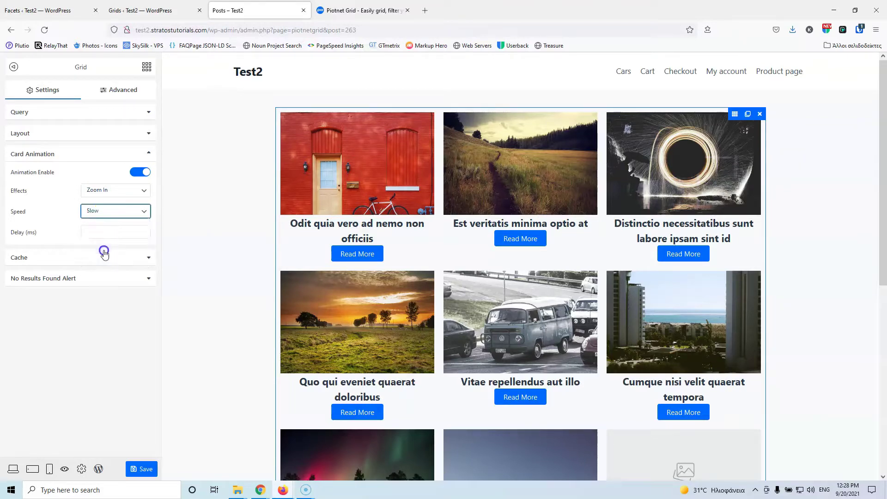
left_click(146, 468)
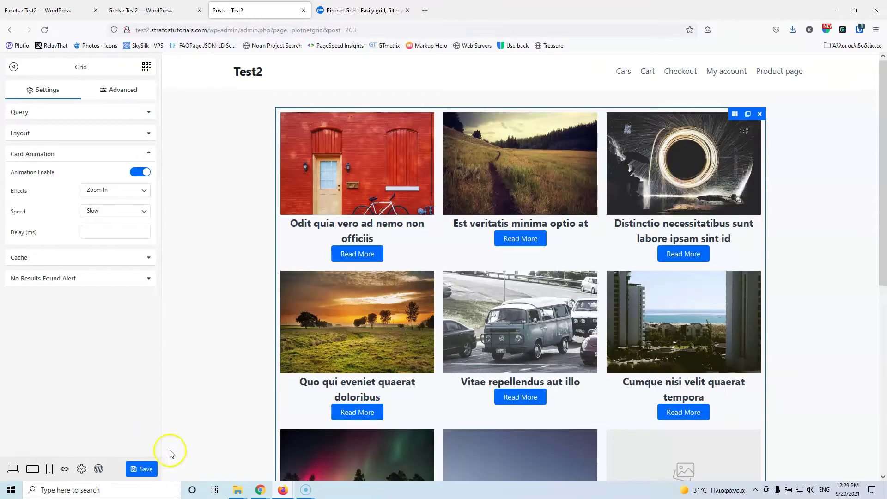
- Close the Posts grid editor tab and open the Piotnet Grid Facets list
left_click(303, 10)
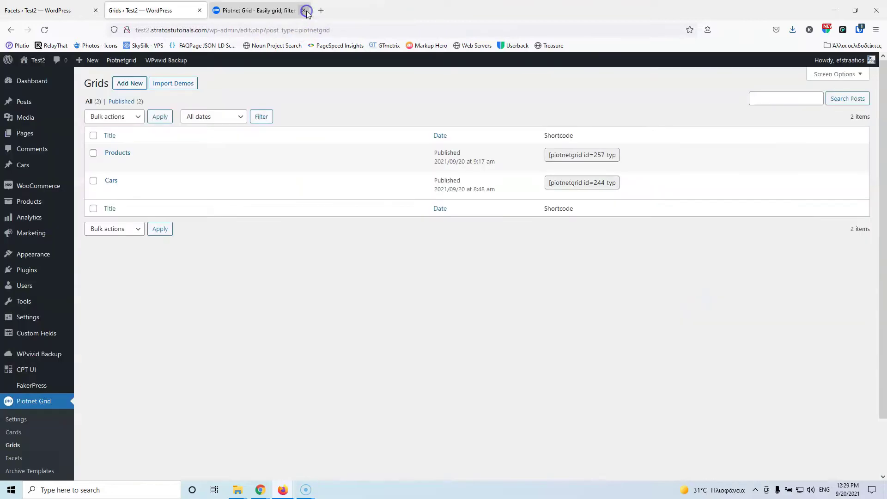
scroll(57, 388, "down", 3)
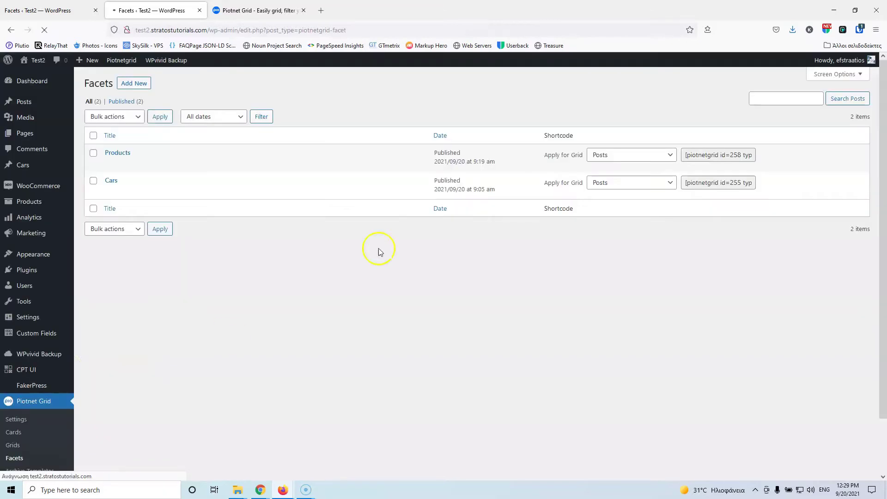
- Create and publish a new facet titled Posts, and open it for editing with Piotnet Grid
middle_click(125, 84)
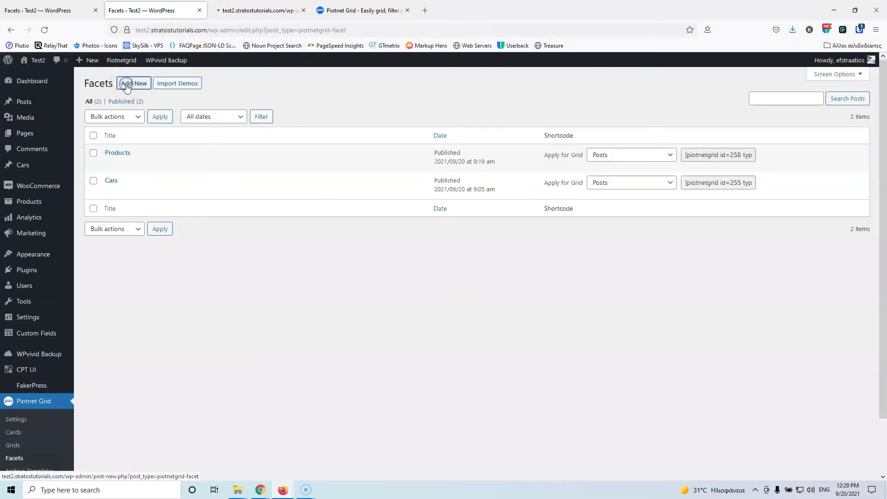
left_click(273, 10)
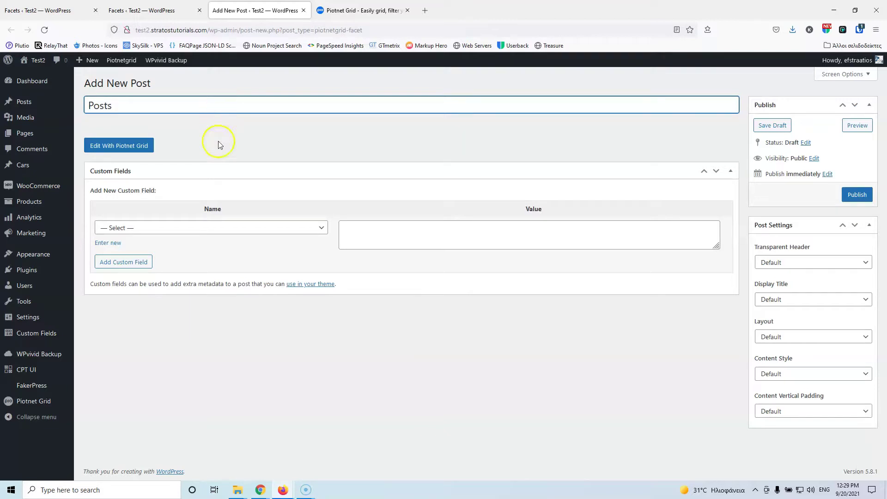
left_click(857, 194)
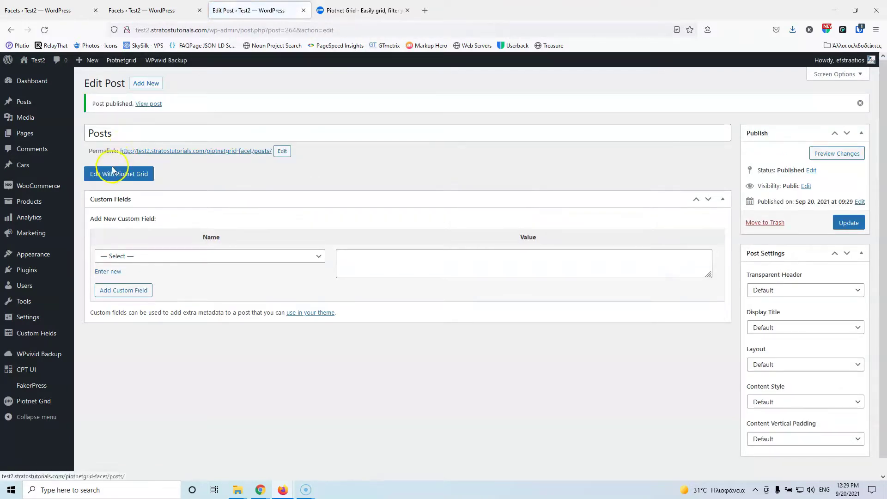
left_click(112, 174)
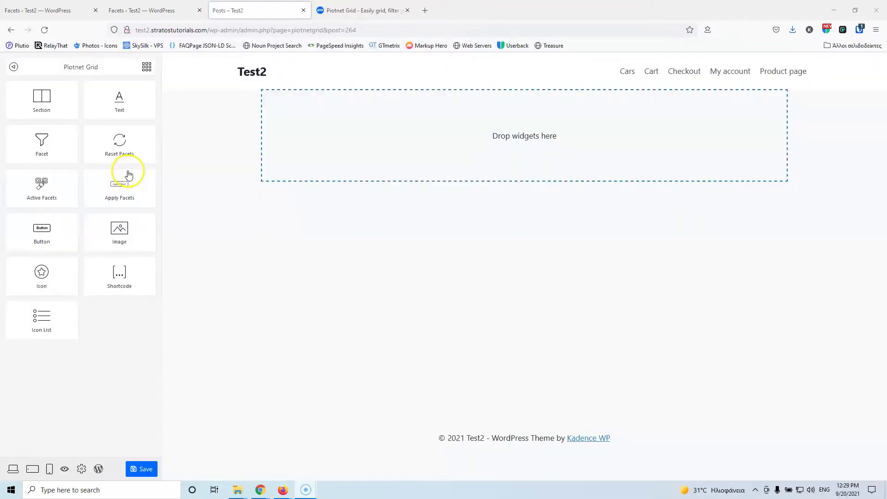
- Add a section with a Facet widget, setting the facet name to Pst Category and the facet label to Category
left_click_drag(41, 100, 402, 137)
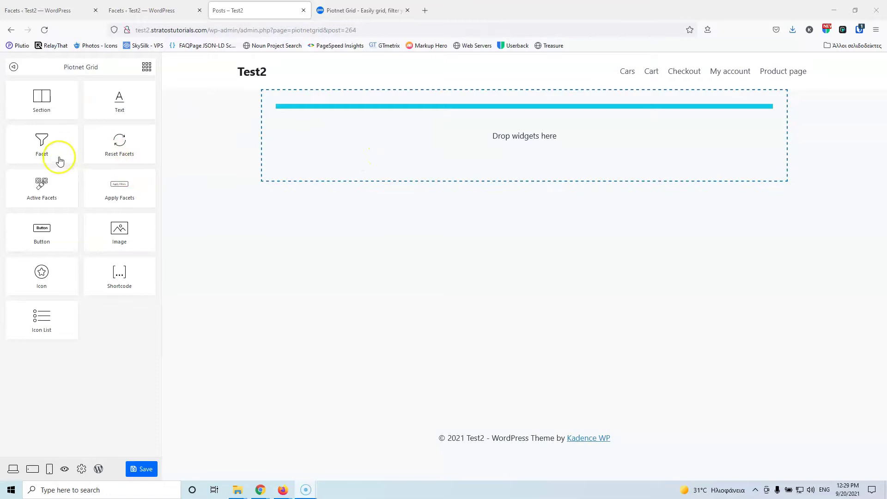
left_click(146, 68)
left_click_drag(59, 153, 365, 122)
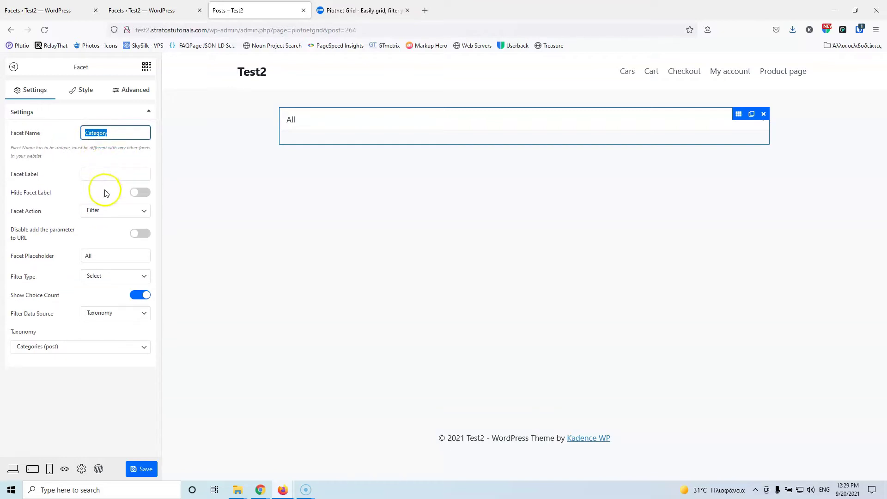
left_click(108, 175)
type("Category")
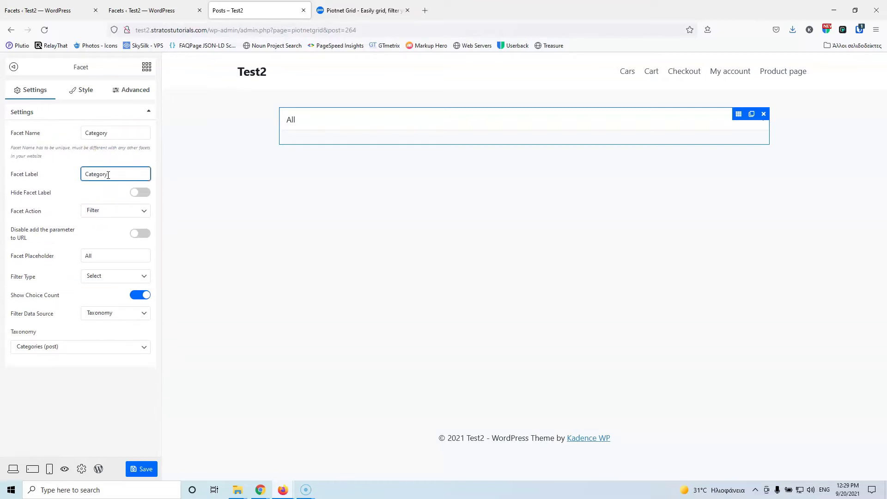
left_click(126, 137)
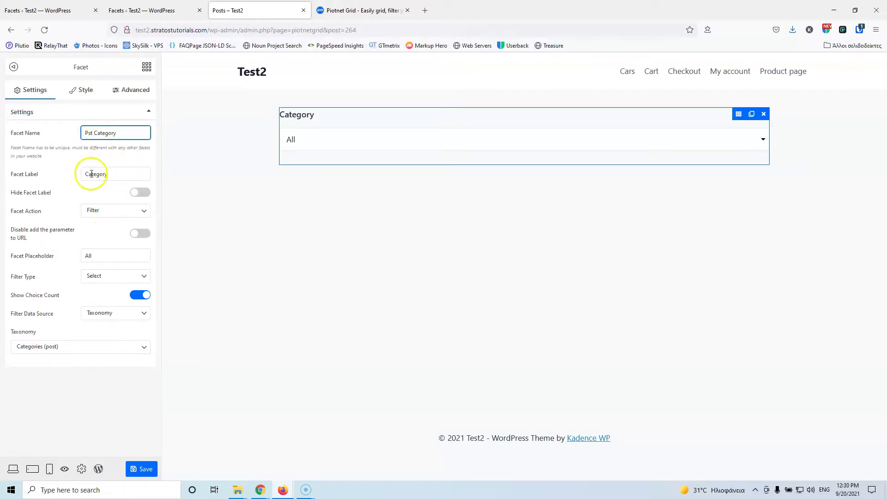
- Hide the facet label and set the facet's filter type to Buttons
left_click(86, 175)
left_click(144, 192)
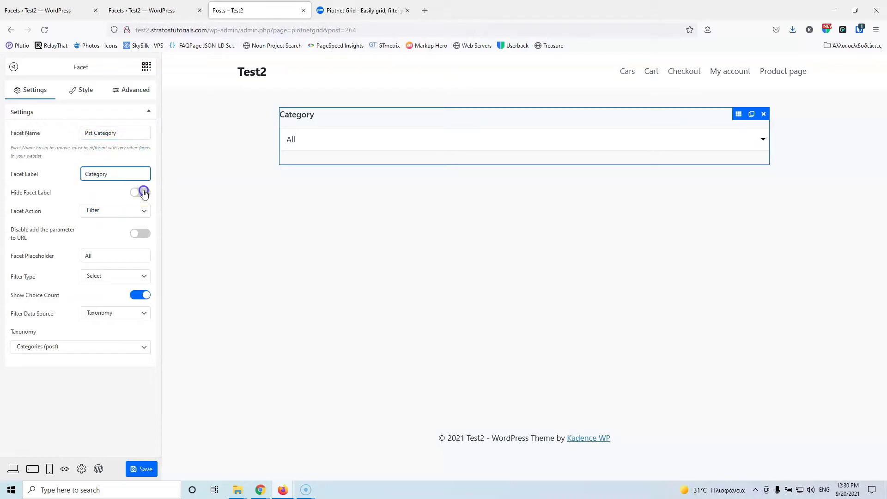
left_click(138, 197)
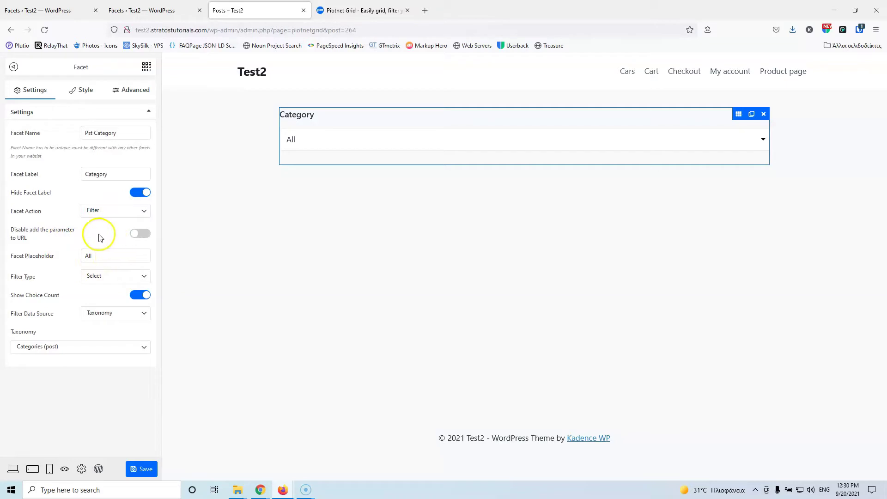
left_click(109, 278)
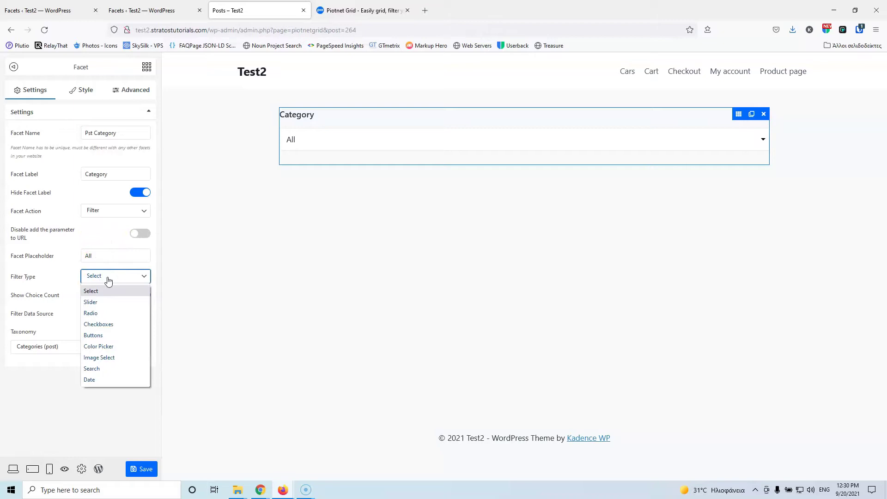
left_click(99, 335)
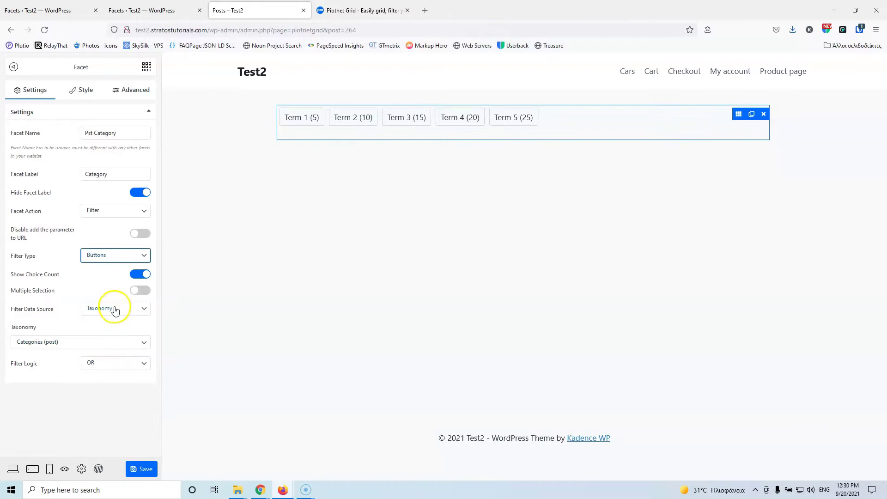
- Keep Categories (post) as the facet's taxonomy and save the facet
left_click(70, 344)
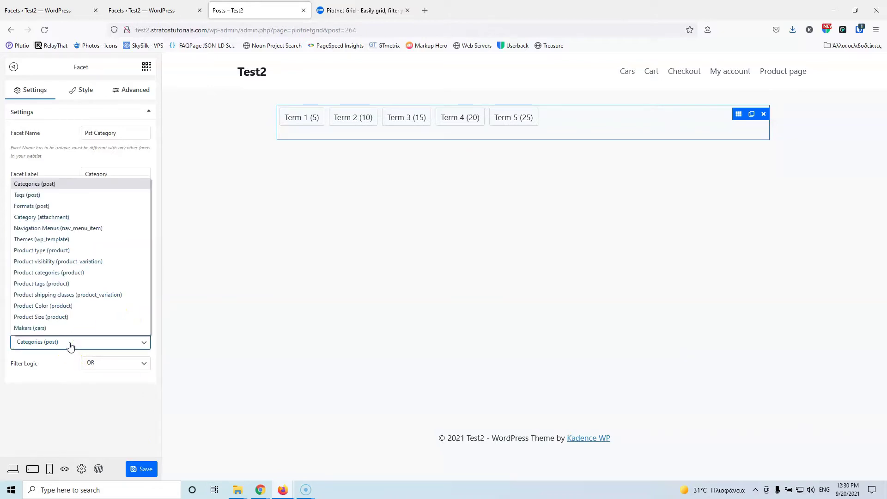
left_click(69, 412)
left_click(142, 471)
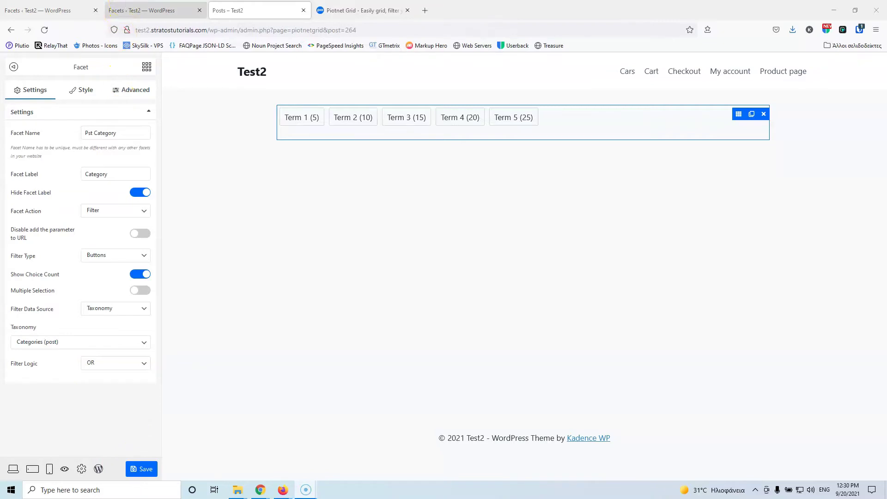
- Create a new WordPress page titled Home and publish it
left_click(54, 10)
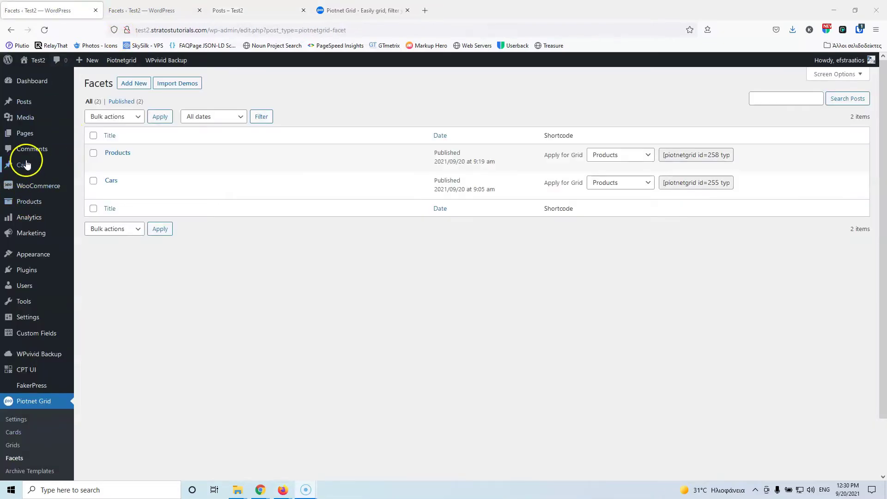
mouse_move(28, 134)
middle_click(92, 147)
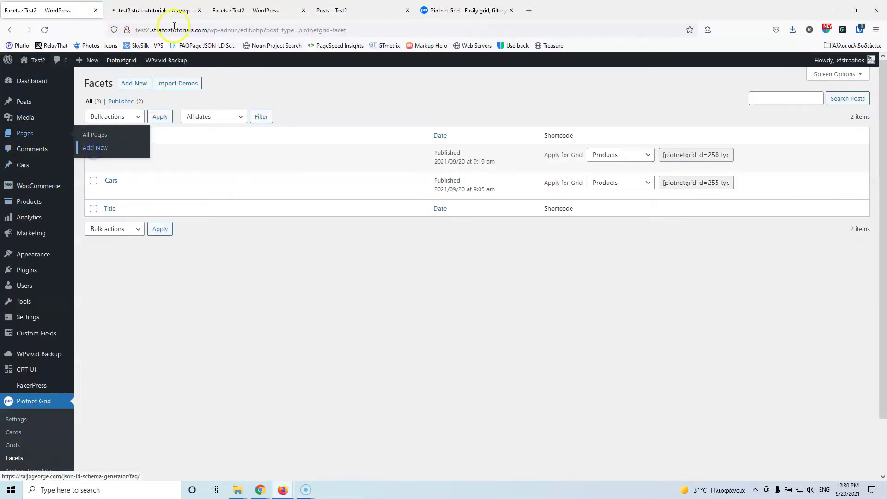
left_click(174, 10)
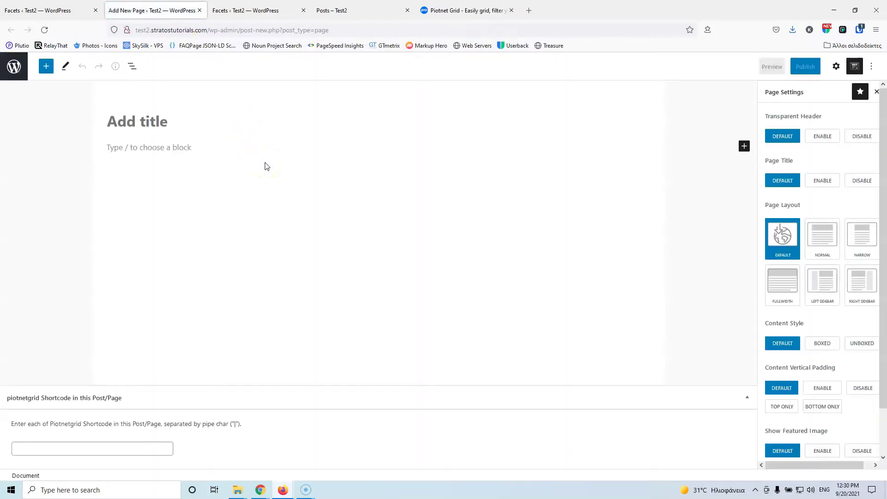
type("Home")
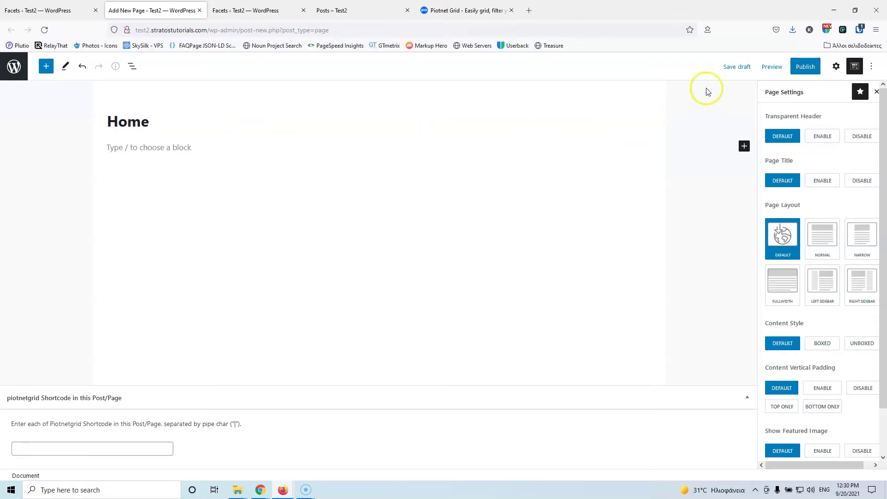
left_click(805, 67)
left_click(801, 66)
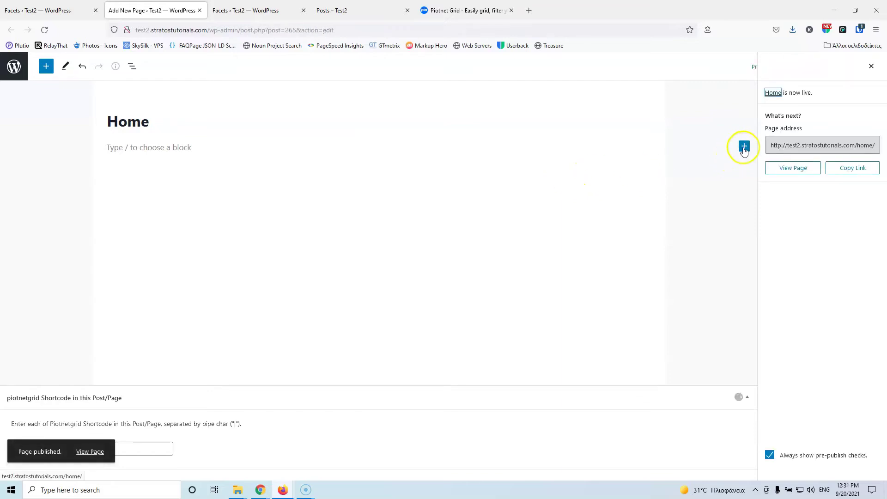
- Insert a Piotnetgrid Facet block on the Home page using the Posts facet, applied to the Posts grid
left_click(417, 182)
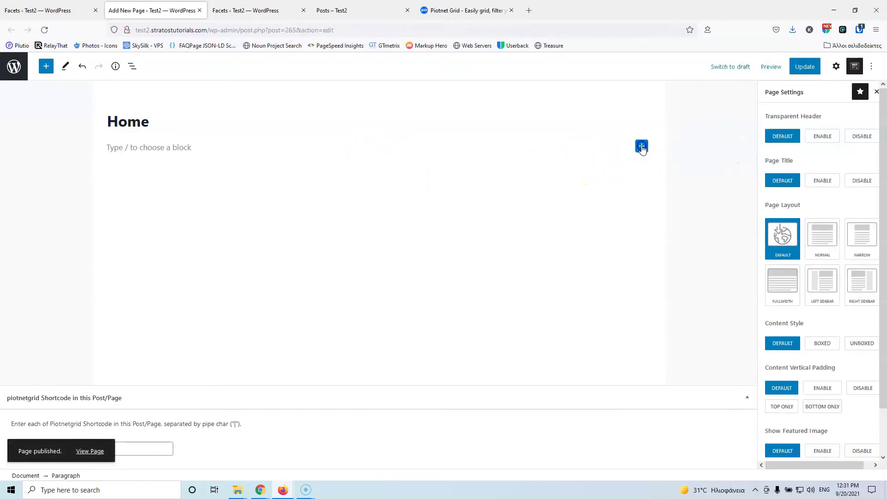
left_click(642, 146)
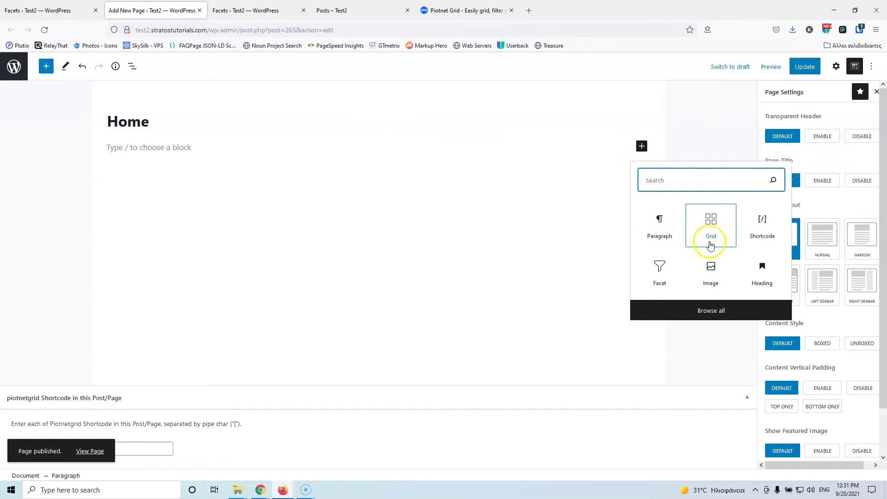
left_click(660, 271)
left_click(368, 202)
left_click(340, 229)
left_click(343, 220)
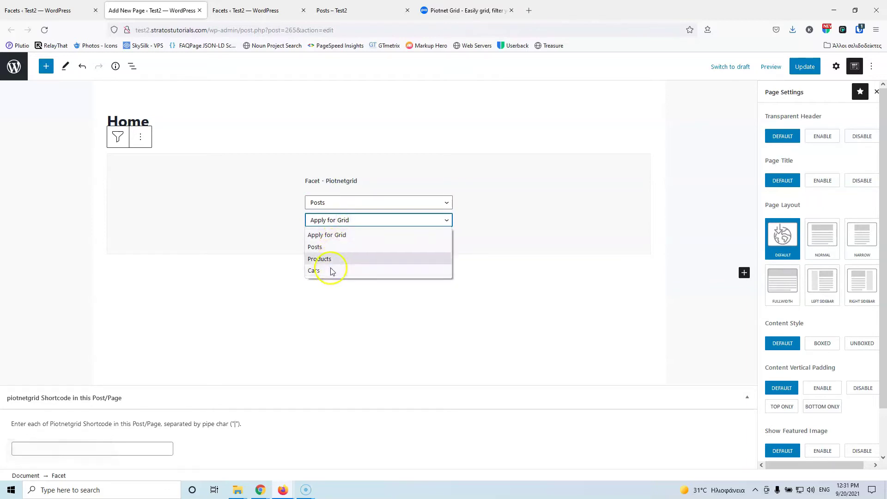
left_click(334, 247)
left_click(354, 296)
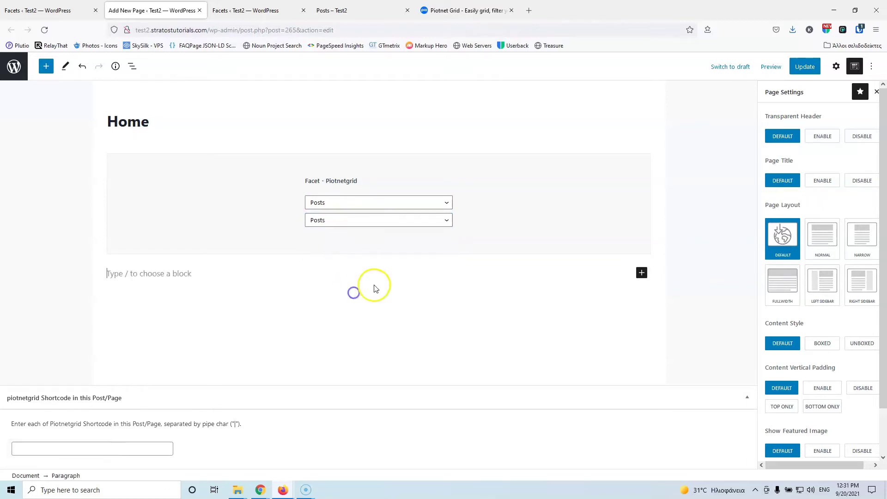
- Insert a Piotnetgrid Grid block using the Posts grid below the facet, and update the page
left_click(642, 273)
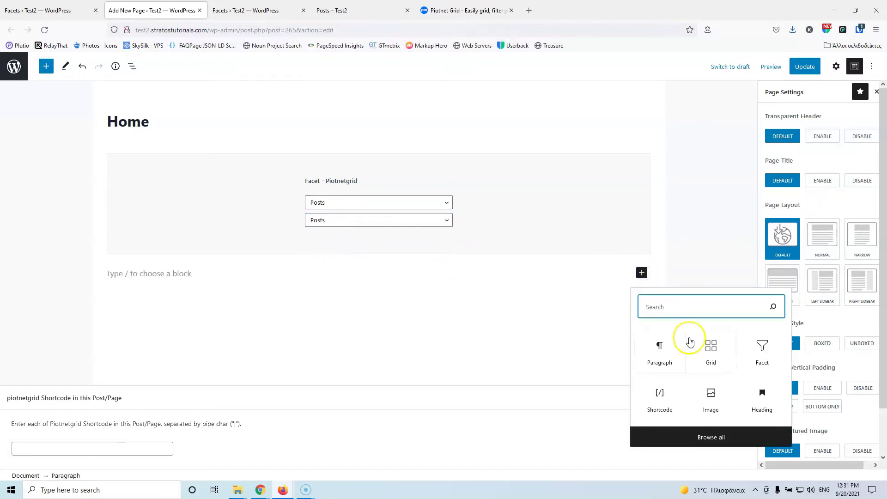
left_click(712, 348)
left_click(354, 316)
left_click(349, 344)
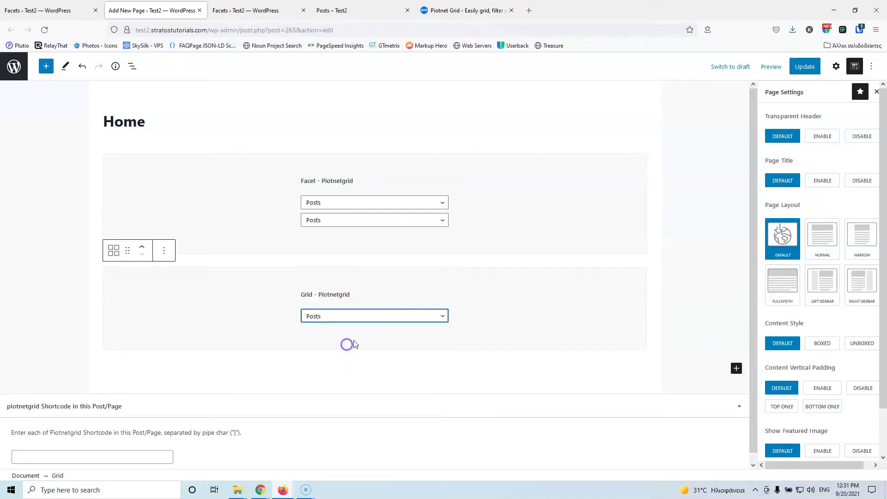
left_click(803, 69)
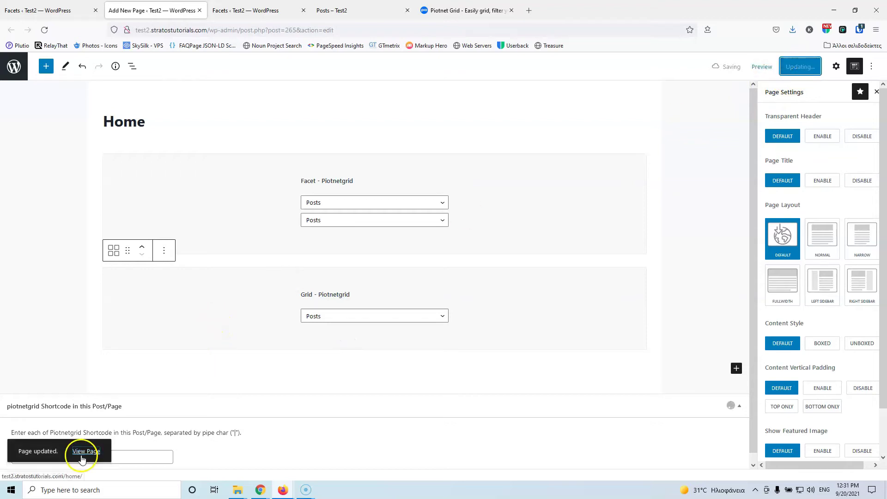
- View the live Home page and test the category filter on the posts with Sports, Politics and News
left_click(83, 452)
left_click(246, 12)
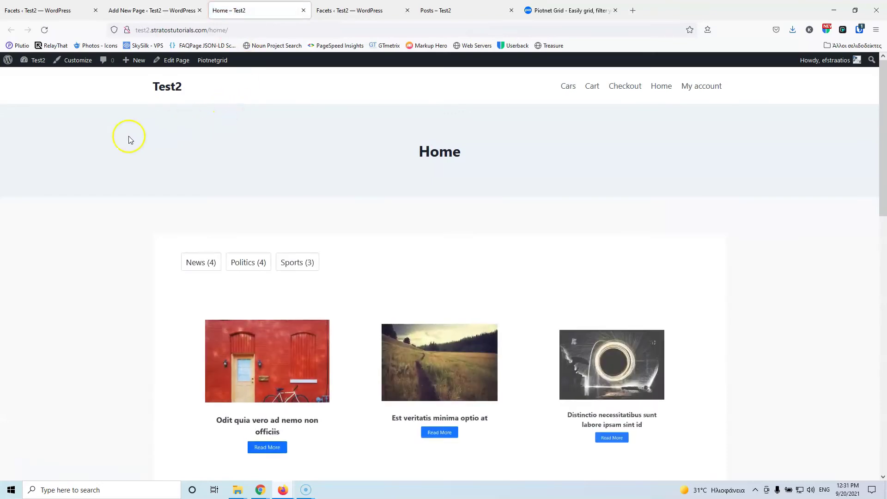
scroll(288, 293, "down", 10)
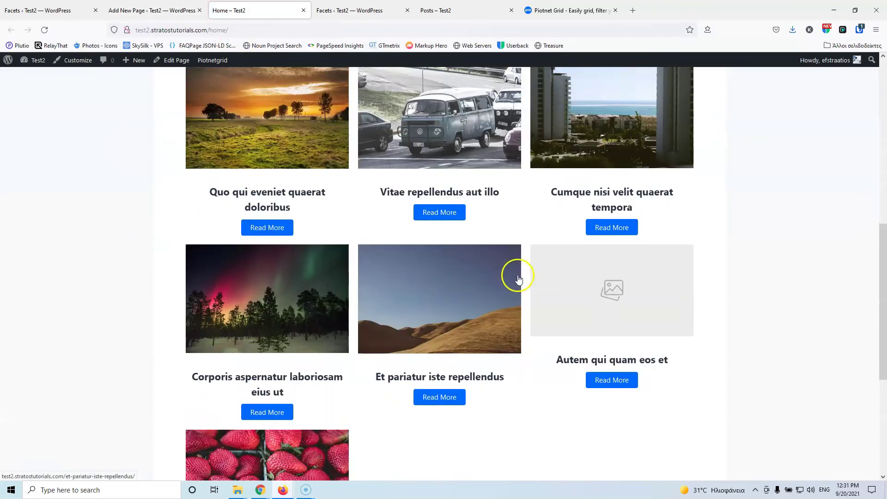
scroll(337, 214, "up", 10)
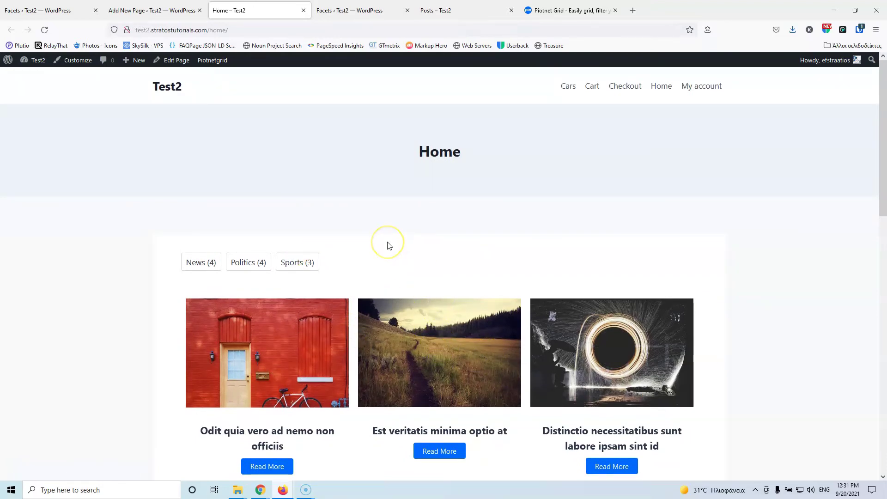
scroll(388, 246, "down", 1)
left_click(300, 216)
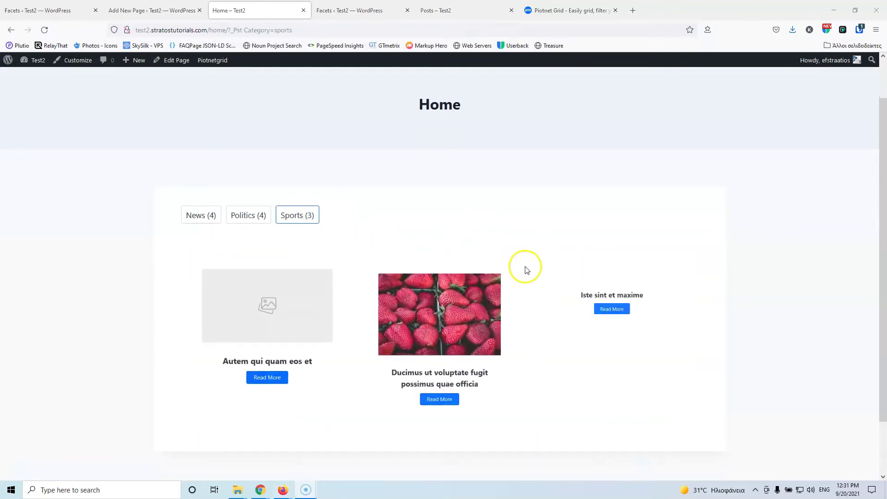
left_click(245, 218)
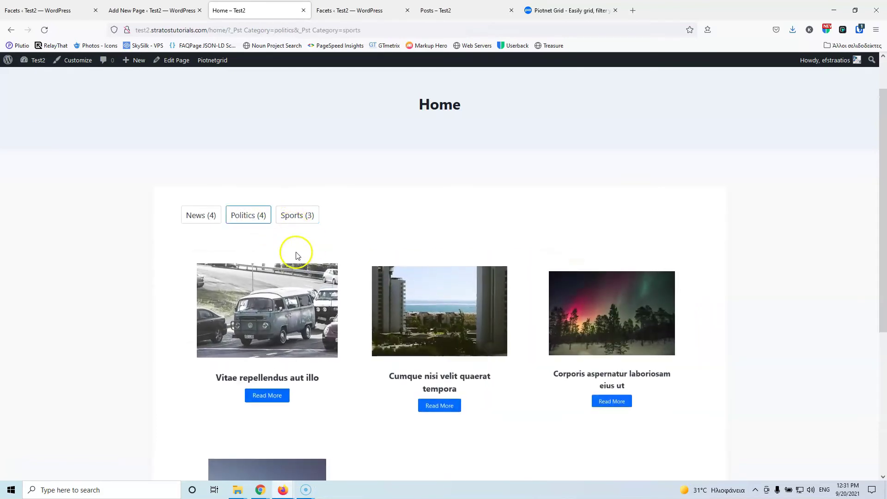
left_click(204, 219)
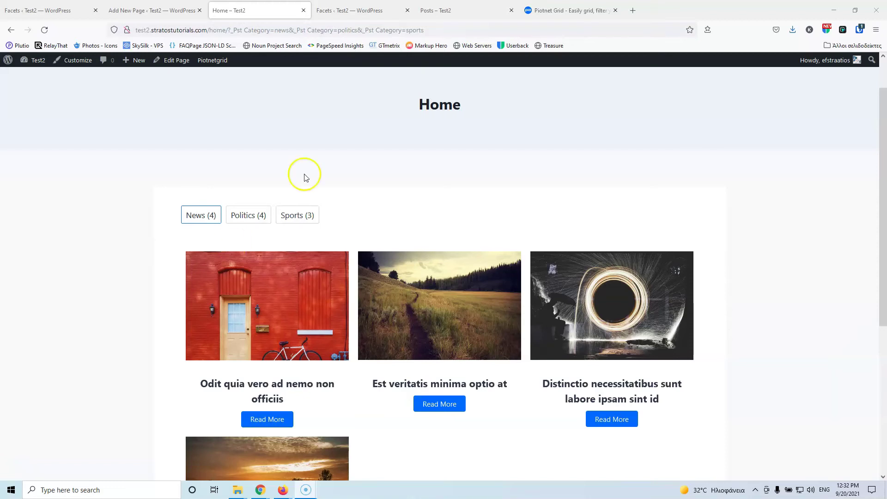
- Switch to the Piotnet Grid website and open its Get It Now page
left_click(560, 10)
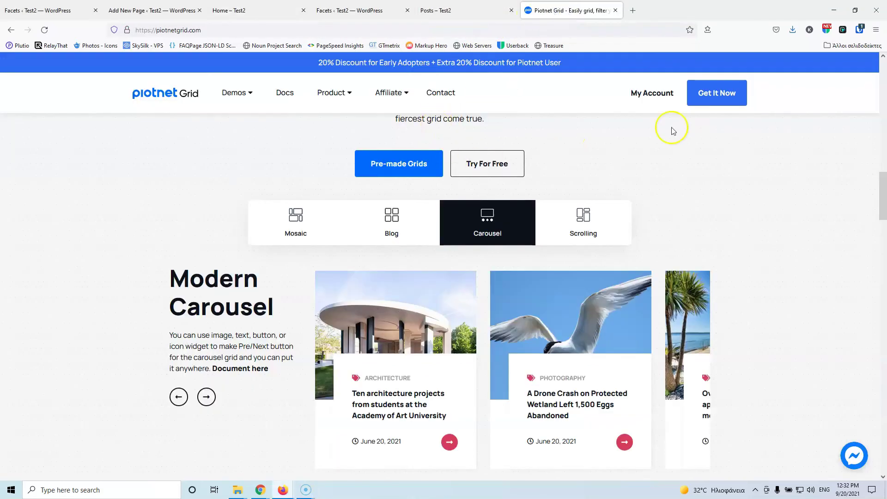
left_click(715, 97)
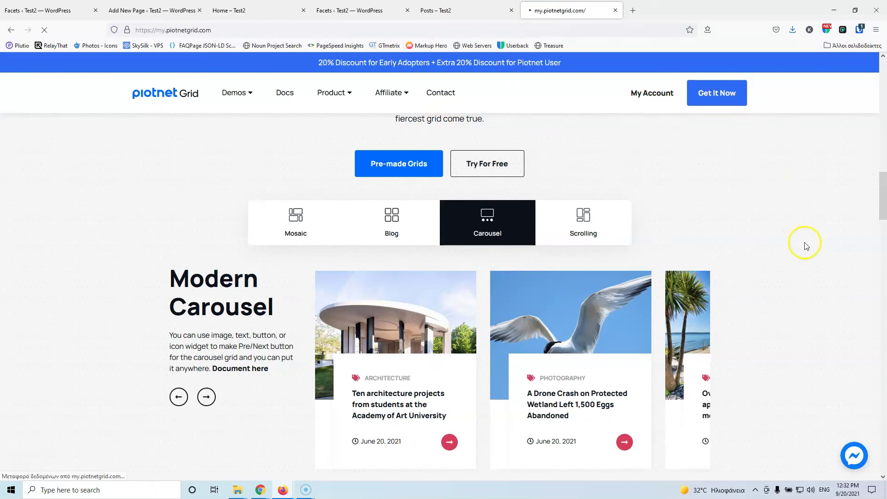